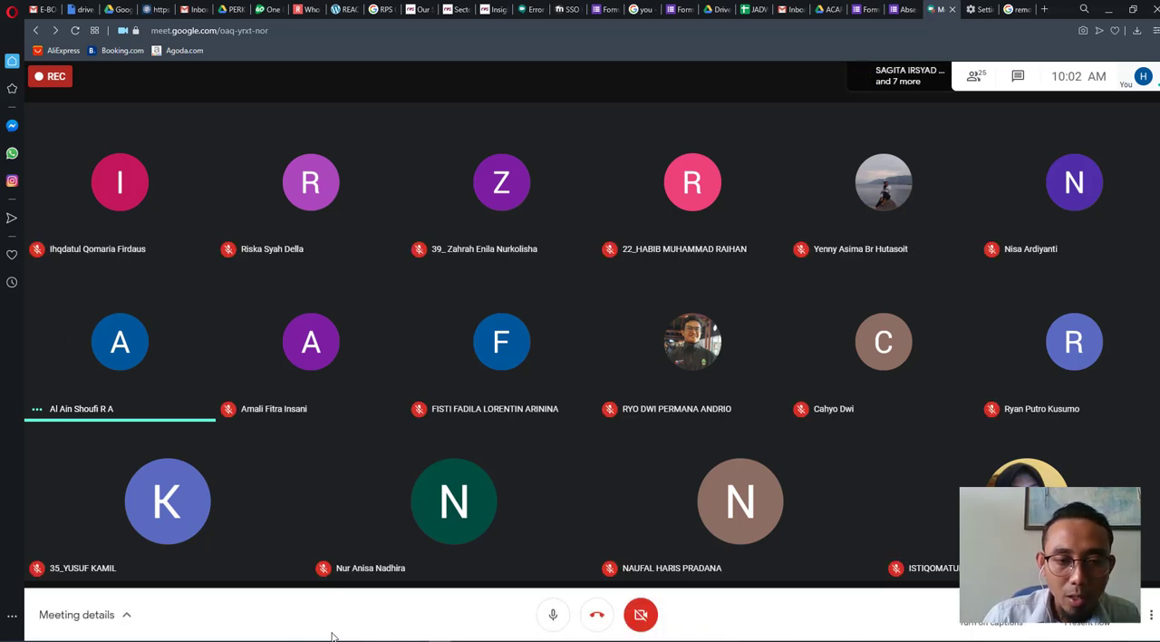
- Switch to the Modul IDS Acara 2 document in Word and review its Tujuan and Langkah Kerja sections on creating the data folder and geodatabase
{"action": "mouse_move", "coordinate": [326, 638]}
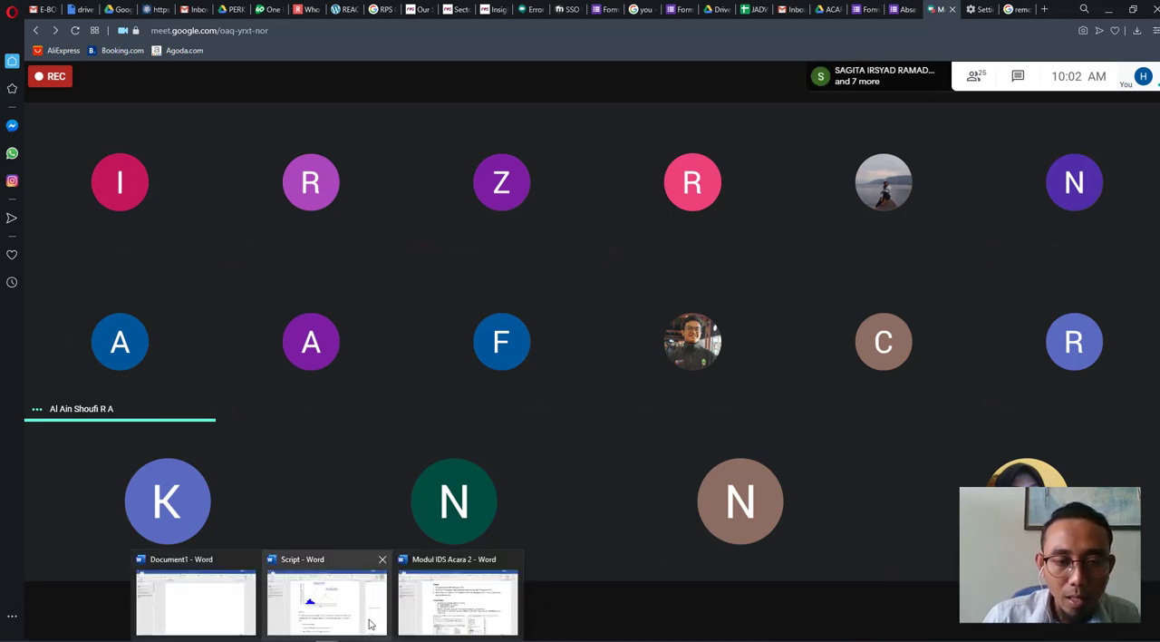
{"action": "left_click", "coordinate": [453, 621]}
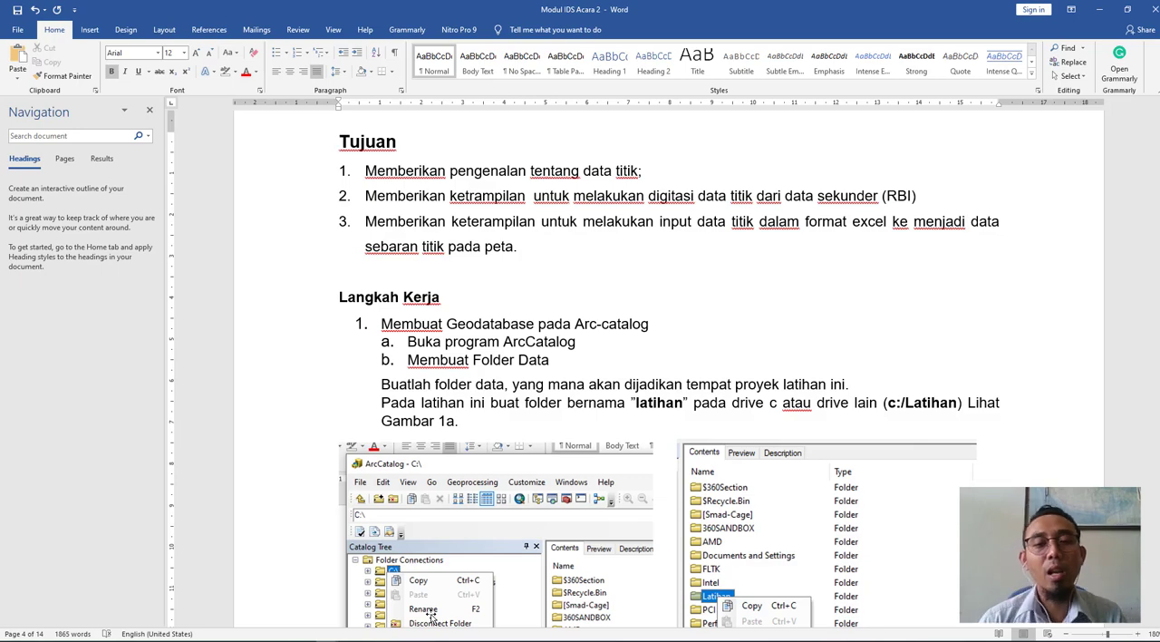
{"action": "scroll", "coordinate": [574, 481], "scroll_direction": "down", "scroll_amount": 9}
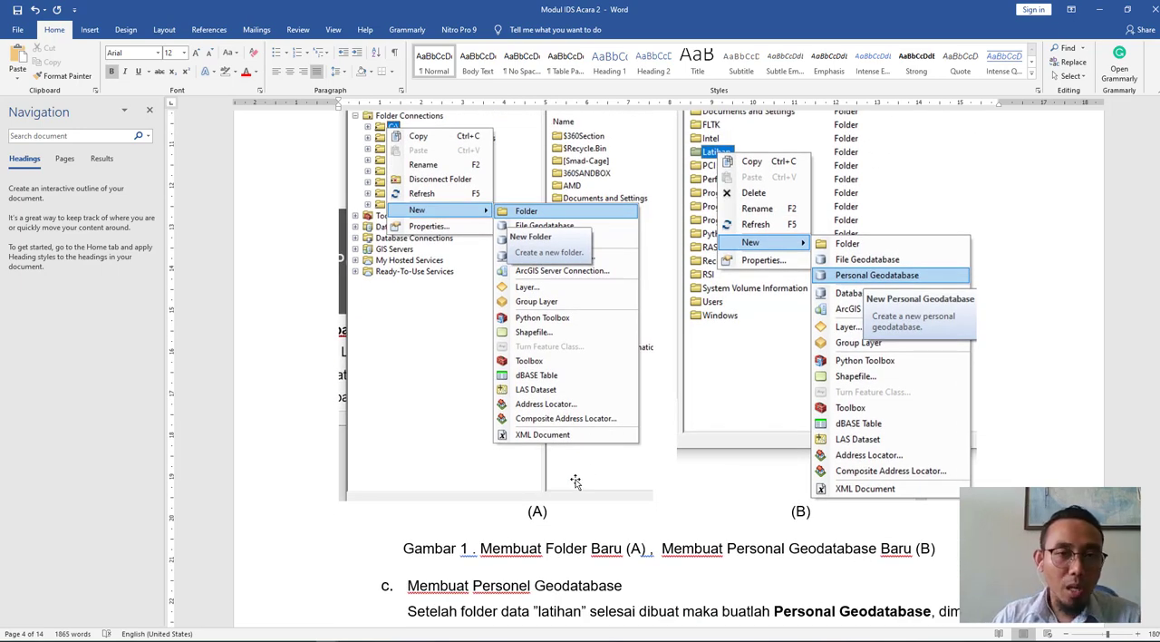
{"action": "scroll", "coordinate": [575, 480], "scroll_direction": "up", "scroll_amount": 9}
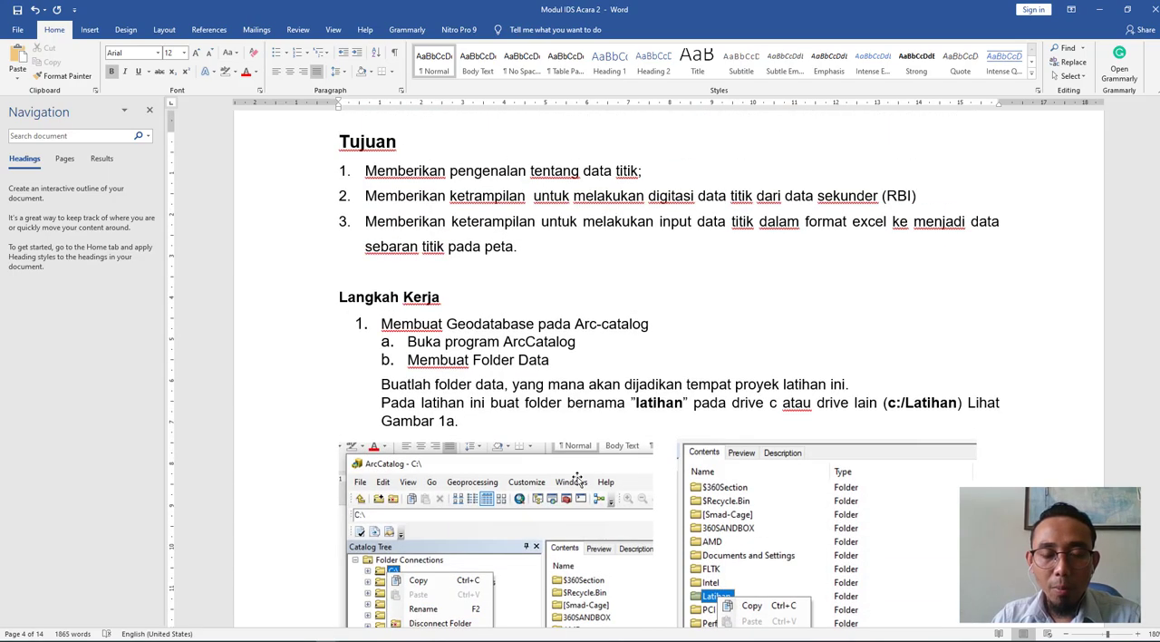
{"action": "scroll", "coordinate": [582, 475], "scroll_direction": "up", "scroll_amount": 9}
{"action": "scroll", "coordinate": [583, 471], "scroll_direction": "down", "scroll_amount": 11}
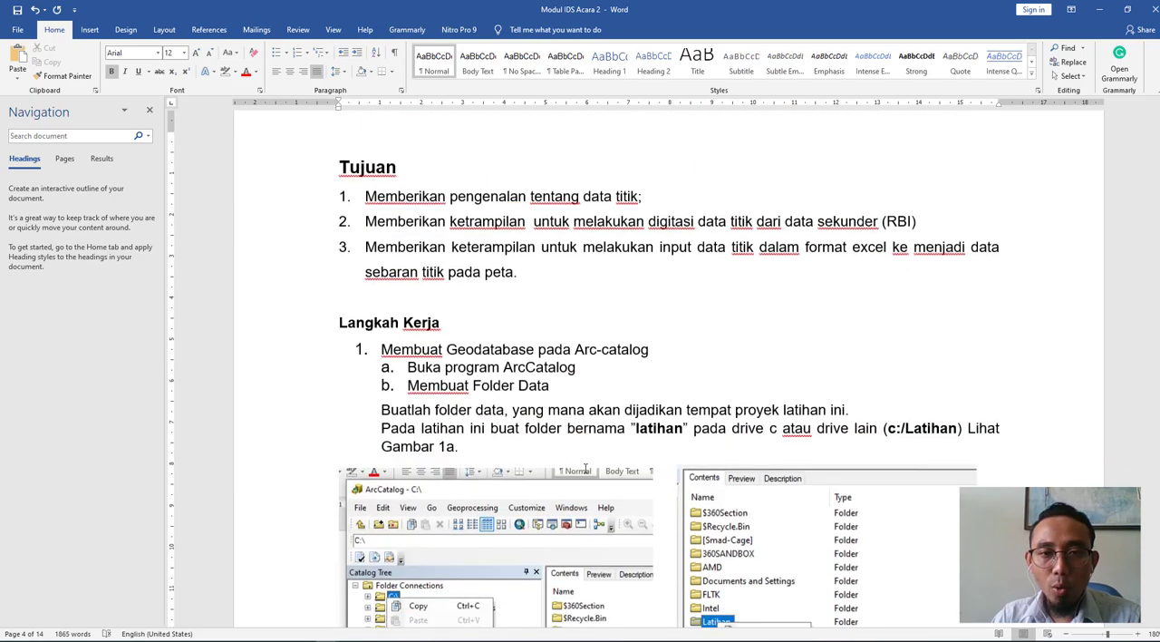
{"action": "scroll", "coordinate": [586, 471], "scroll_direction": "down", "scroll_amount": 7}
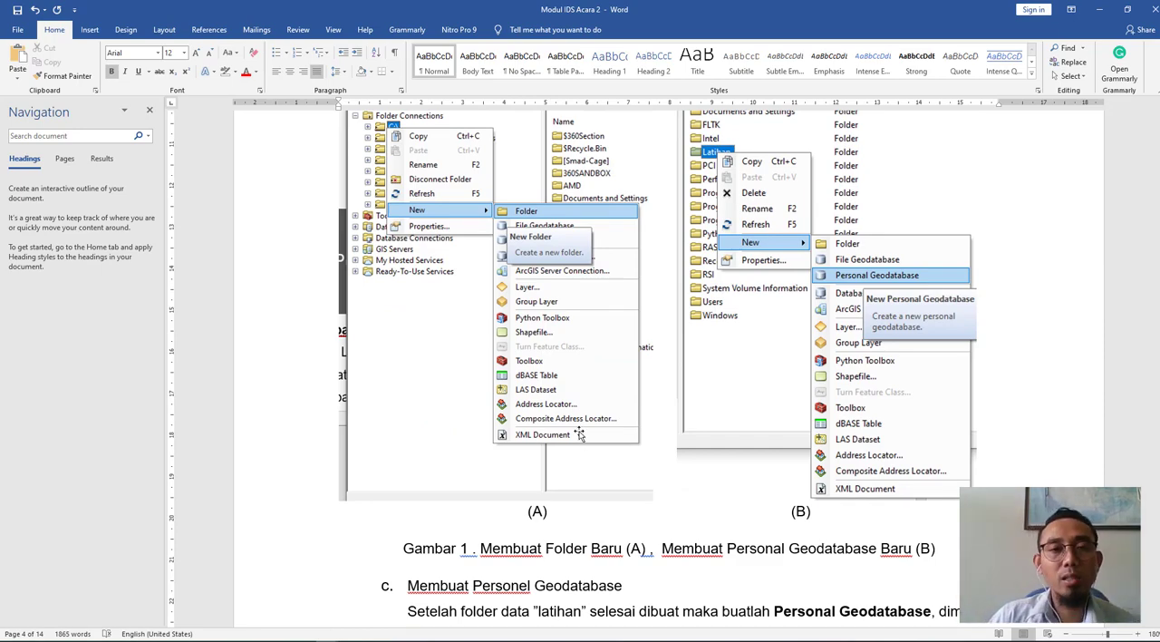
{"action": "scroll", "coordinate": [581, 434], "scroll_direction": "up", "scroll_amount": 5}
{"action": "scroll", "coordinate": [580, 433], "scroll_direction": "up", "scroll_amount": 15}
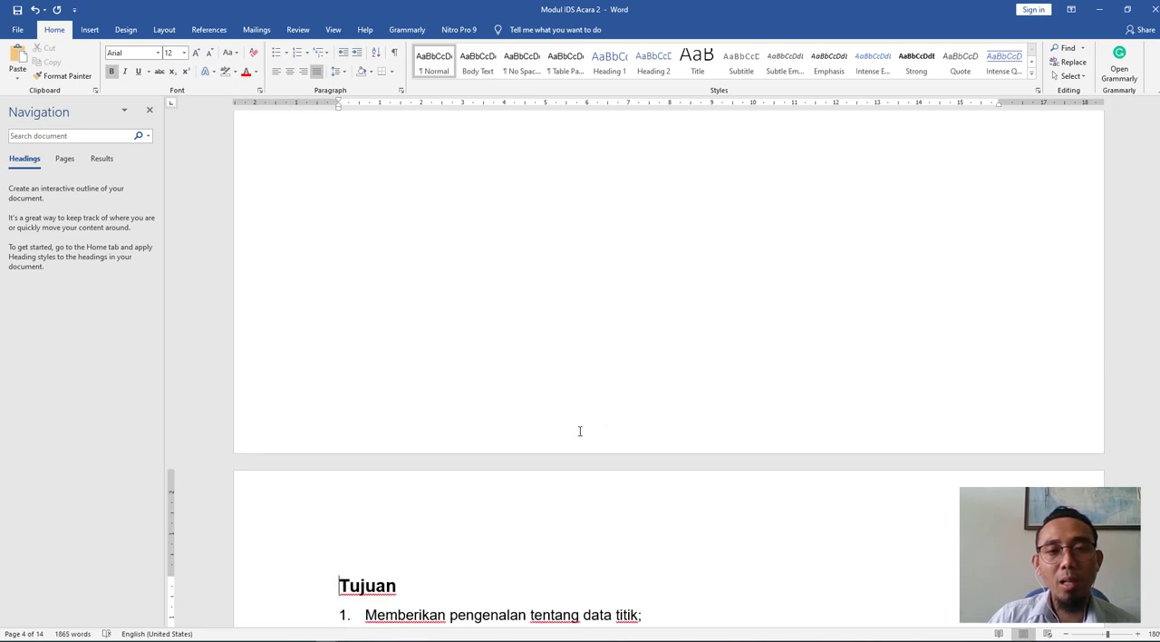
{"action": "scroll", "coordinate": [580, 431], "scroll_direction": "down", "scroll_amount": 12}
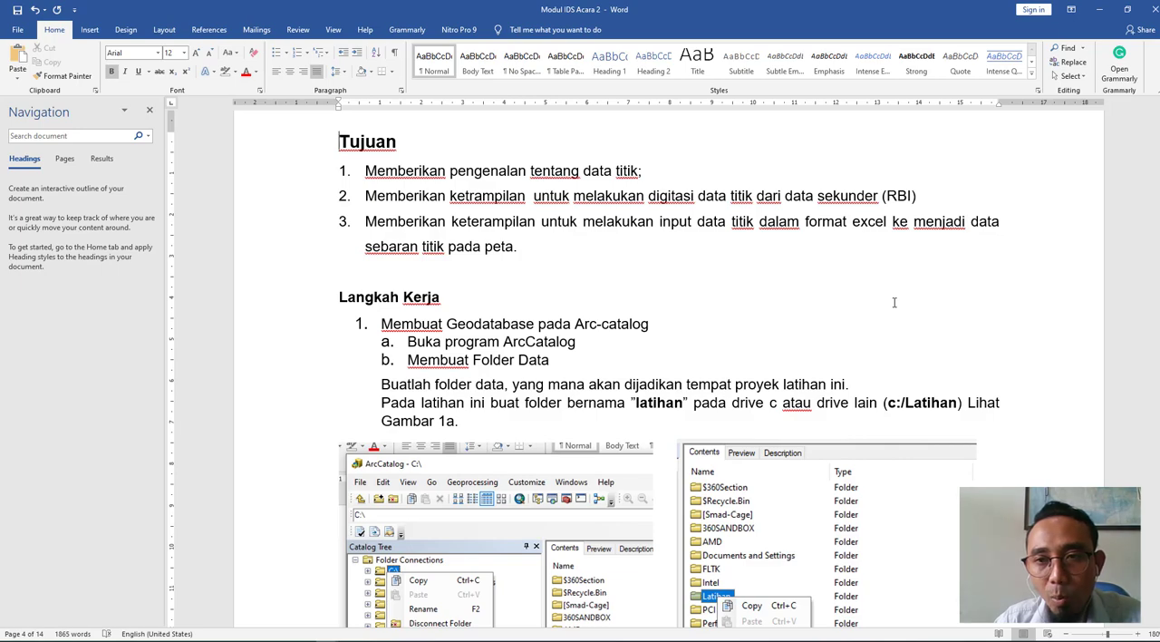
{"action": "scroll", "coordinate": [893, 302], "scroll_direction": "up", "scroll_amount": 5}
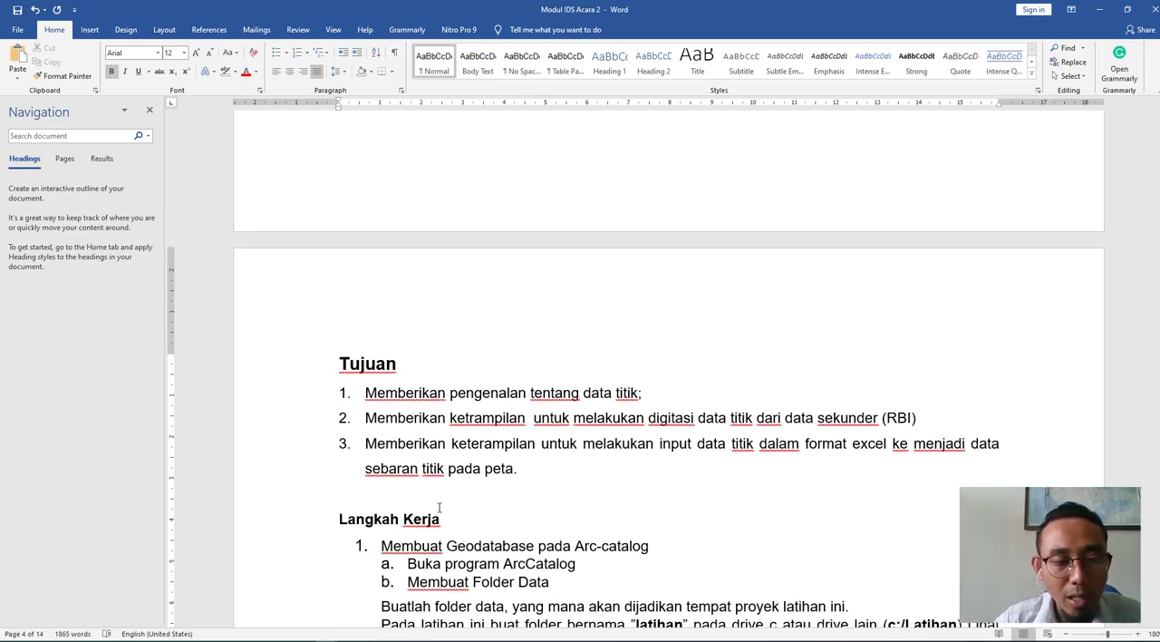
- Search Windows for "arc" and launch ArcCatalog 10.2
{"action": "key", "text": "super+s"}
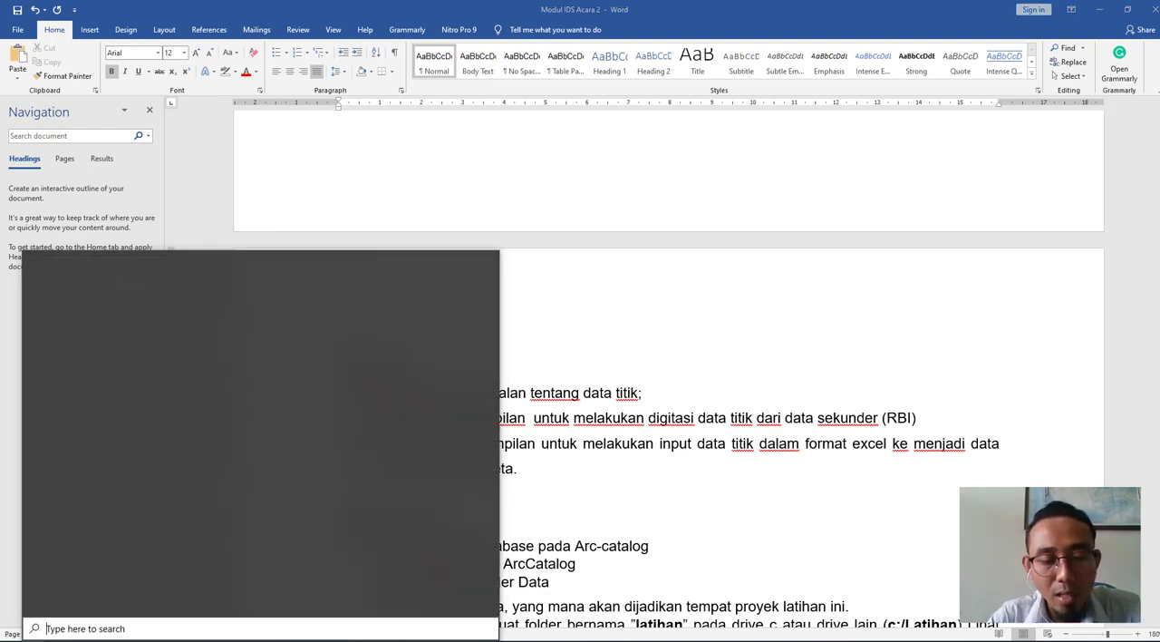
{"action": "type", "text": "ar"}
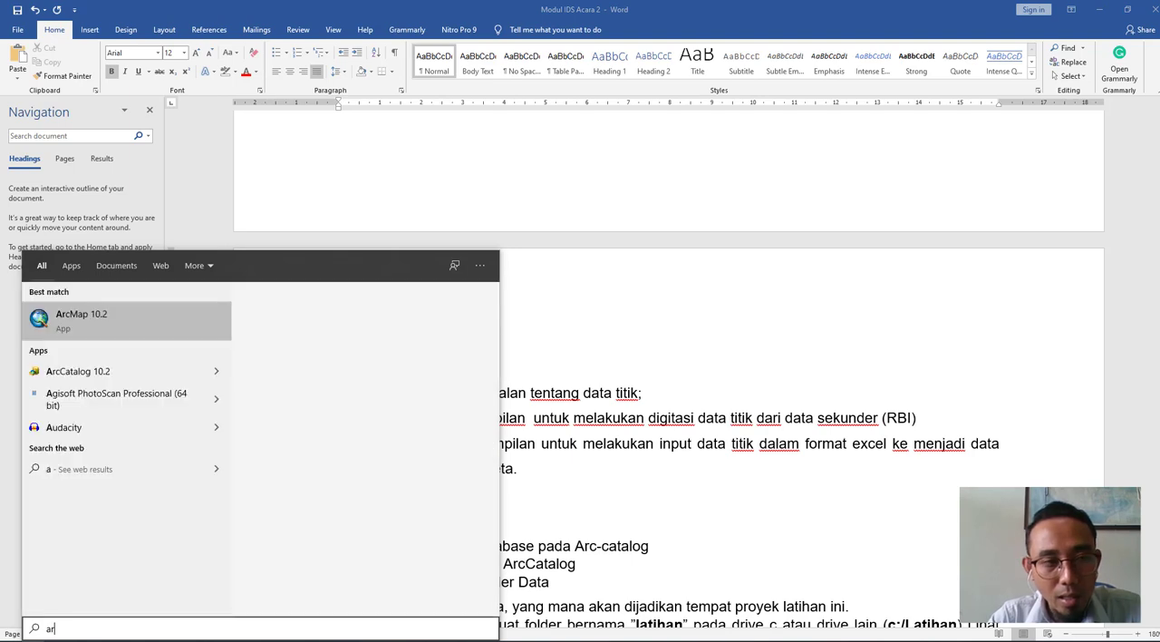
{"action": "type", "text": "c cata"}
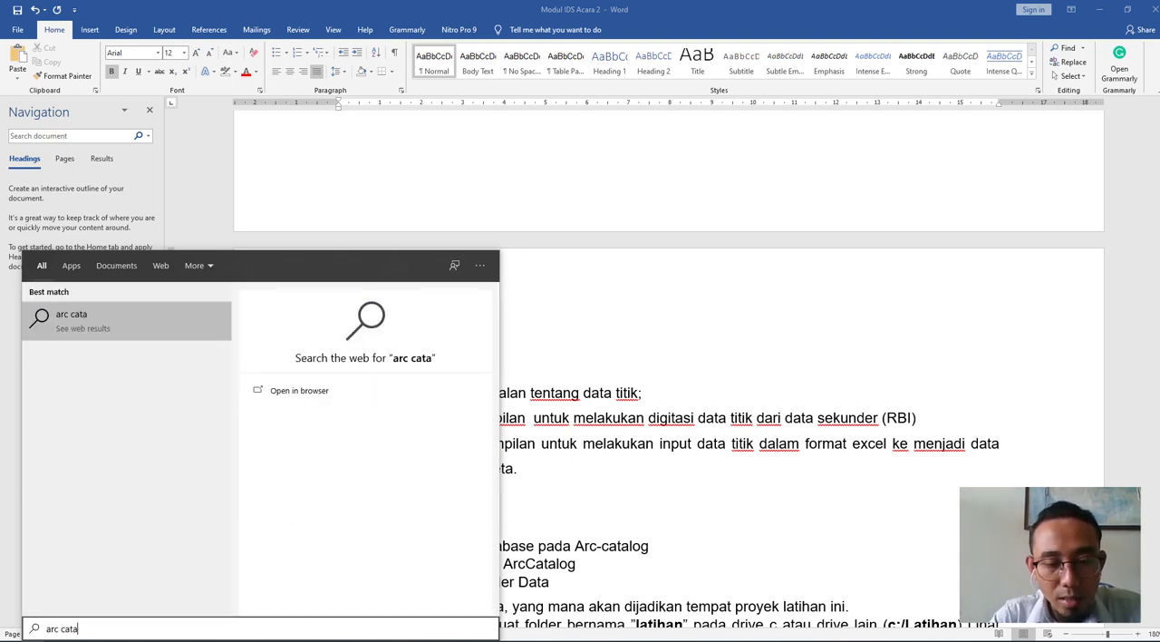
{"action": "type", "text": "tog"}
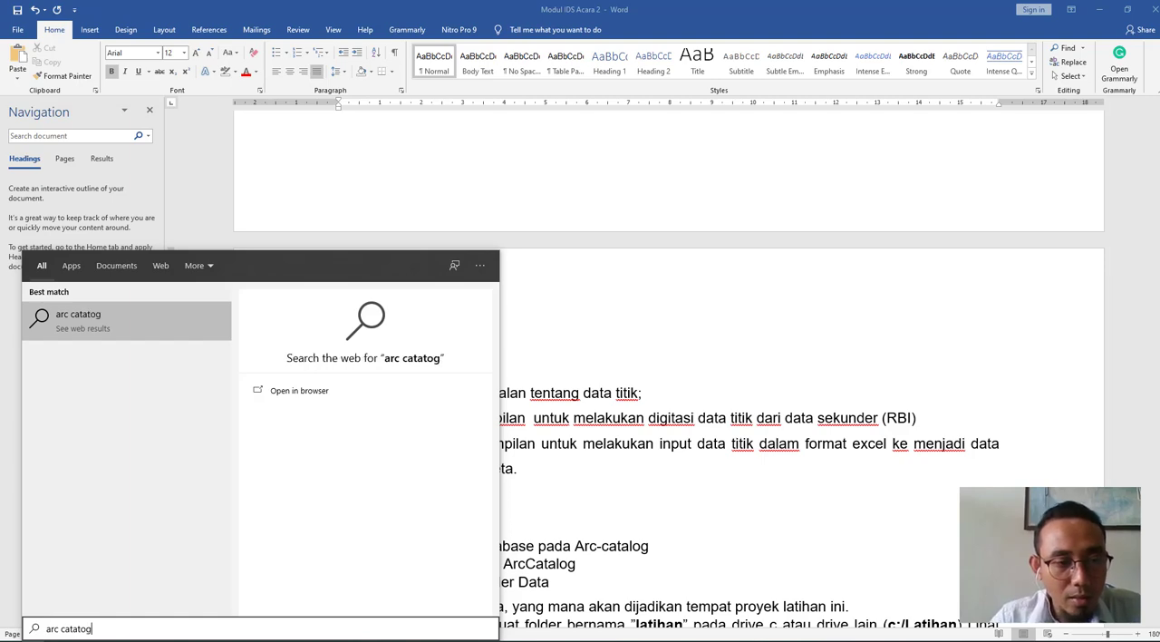
{"action": "key", "text": "BackSpace"}
{"action": "key", "text": "BackSpace"}
{"action": "key", "text": "BackSpace"}
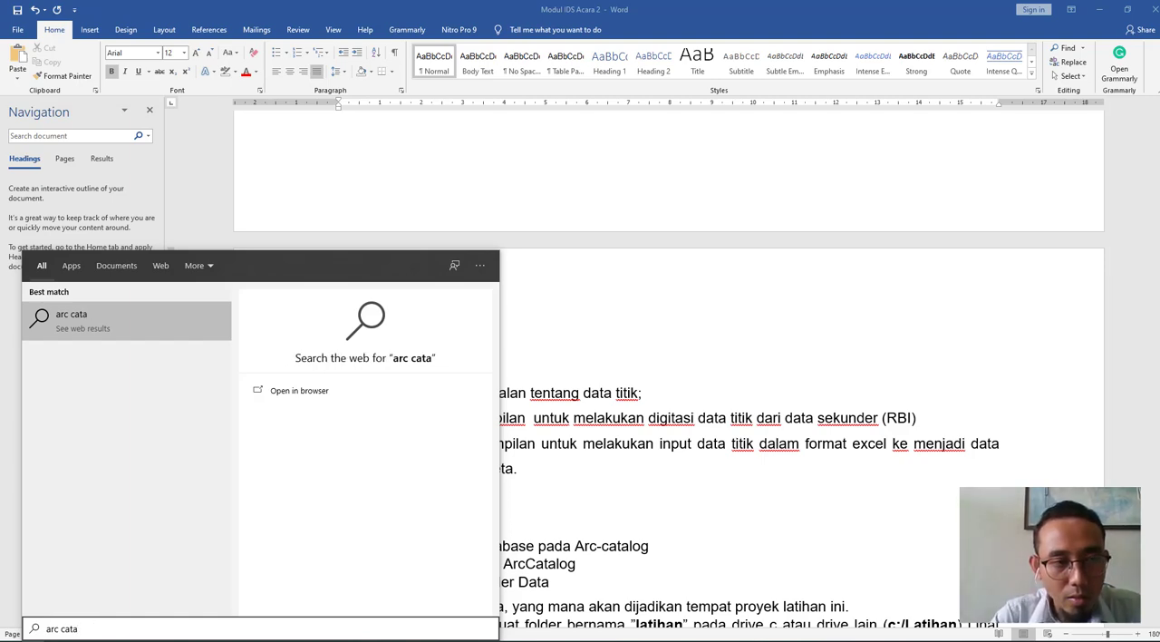
{"action": "key", "text": "BackSpace"}
{"action": "key", "text": "BackSpace"}
{"action": "key", "text": "BackSpace"}
{"action": "key", "text": "BackSpace"}
{"action": "key", "text": "BackSpace"}
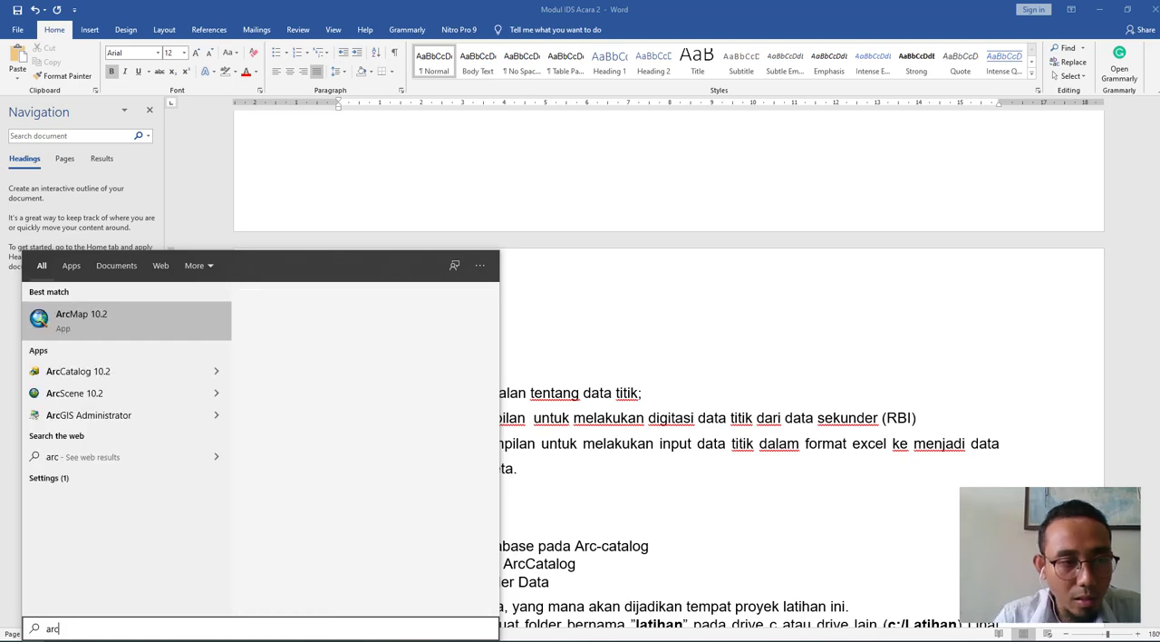
{"action": "left_click", "coordinate": [111, 375]}
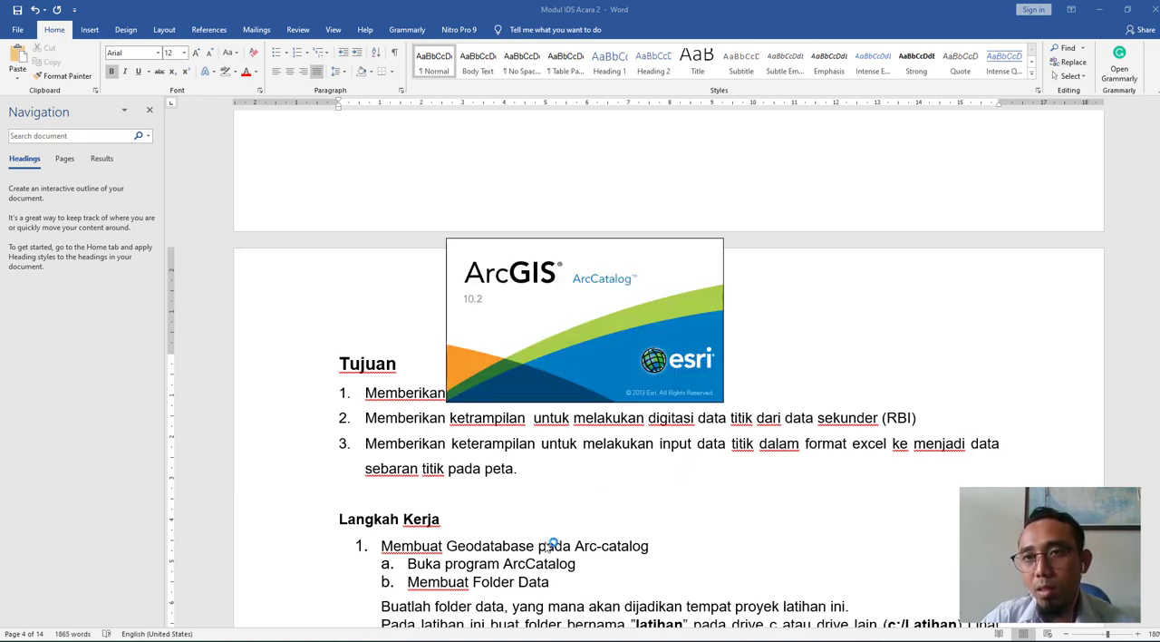
- Minimize the Word document and present the entire Screen 1 in the Google Meet call
{"action": "left_click", "coordinate": [1099, 9]}
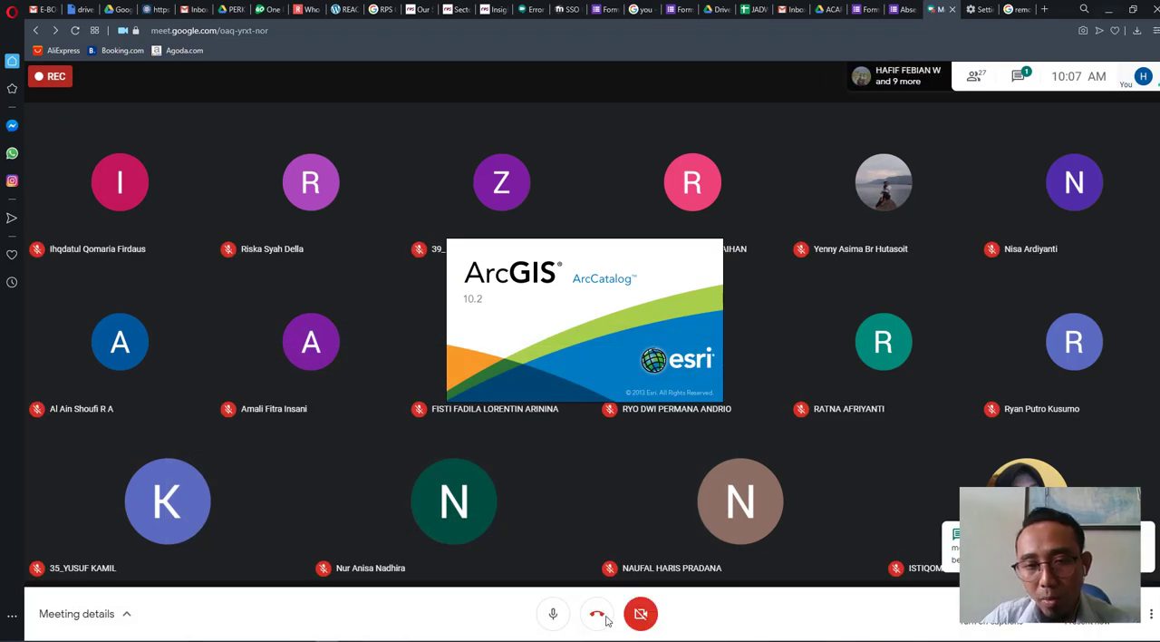
{"action": "left_click", "coordinate": [1088, 622]}
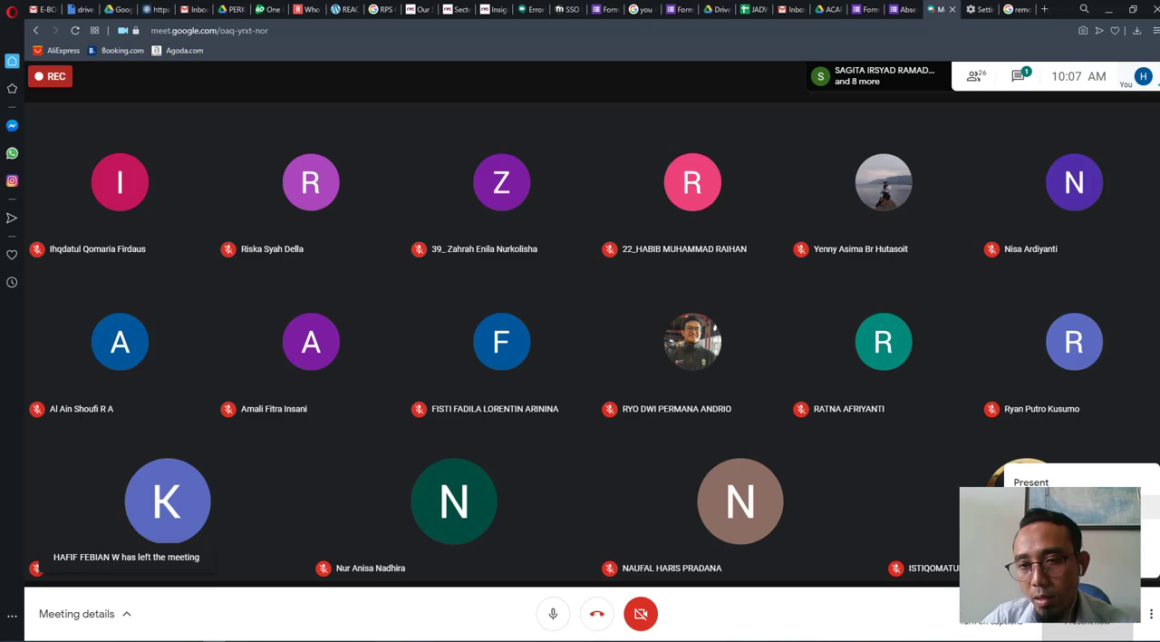
{"action": "left_click", "coordinate": [1079, 508]}
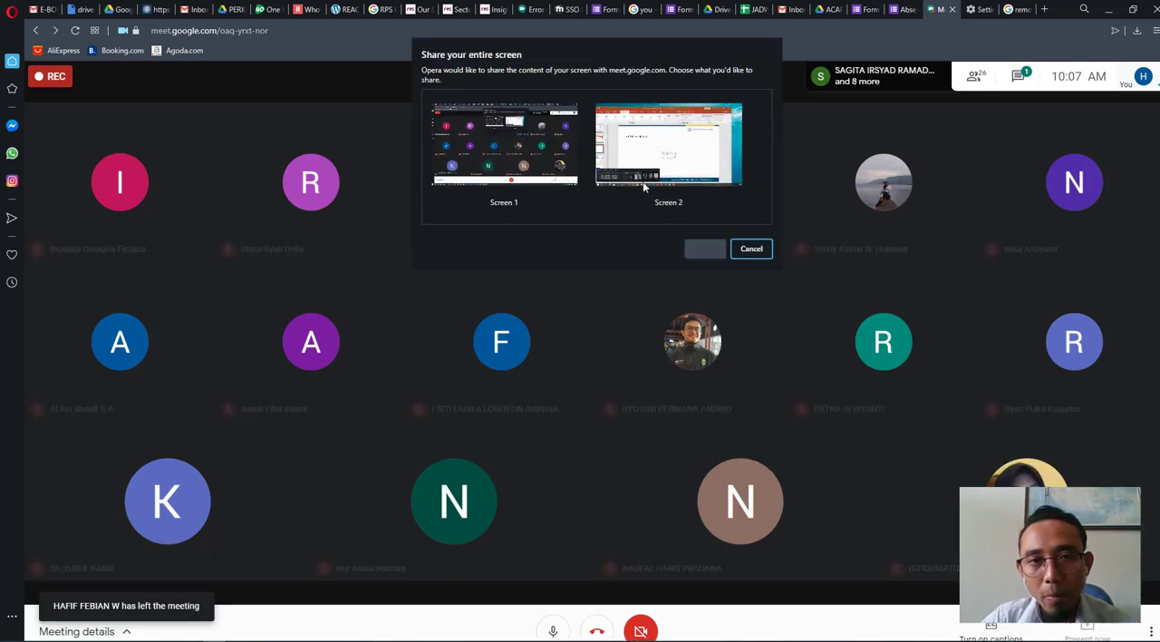
{"action": "left_click", "coordinate": [532, 182]}
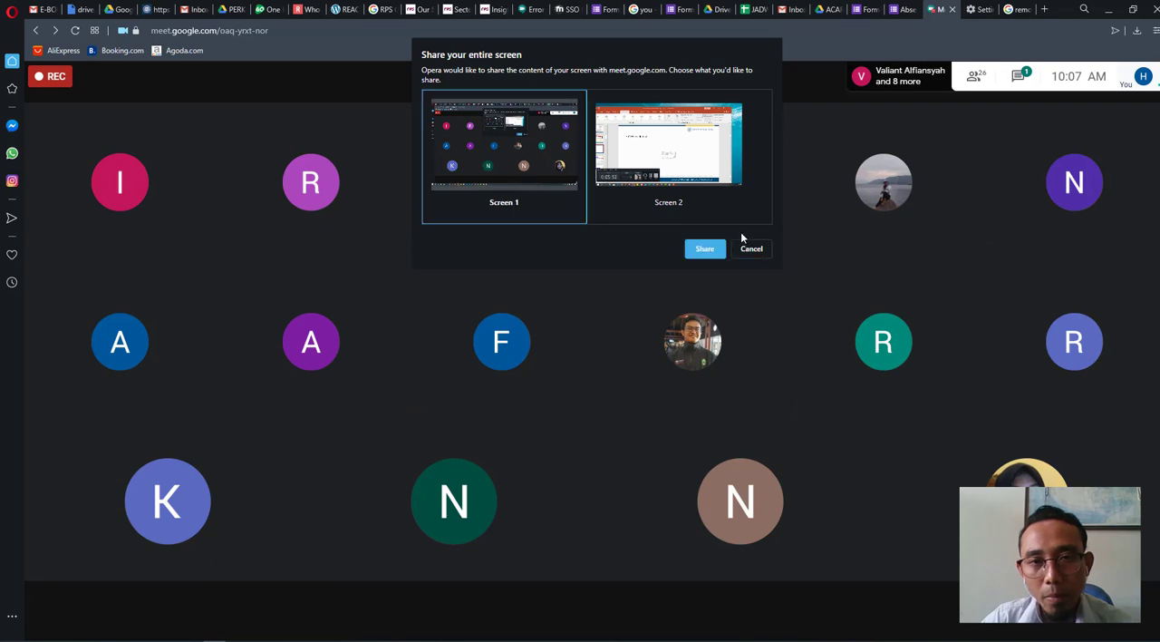
{"action": "left_click", "coordinate": [716, 248]}
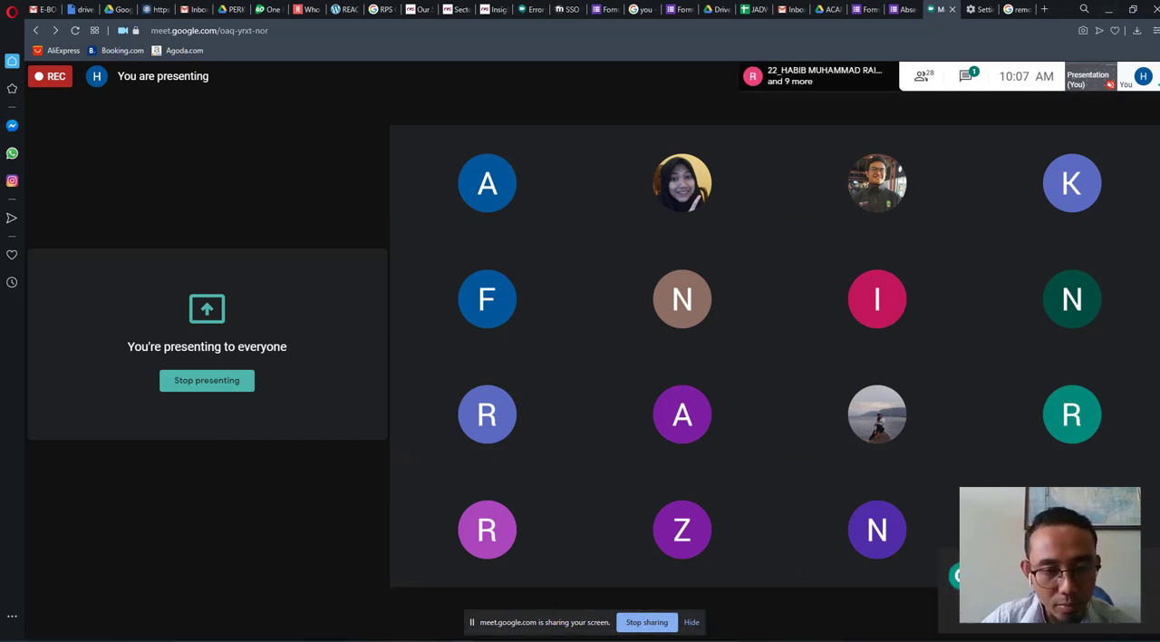
- Switch to ArcCatalog, show the contents of the Acara 2 folder under Input Data, and collapse its branch in the catalog tree
{"action": "key", "text": "alt+Tab"}
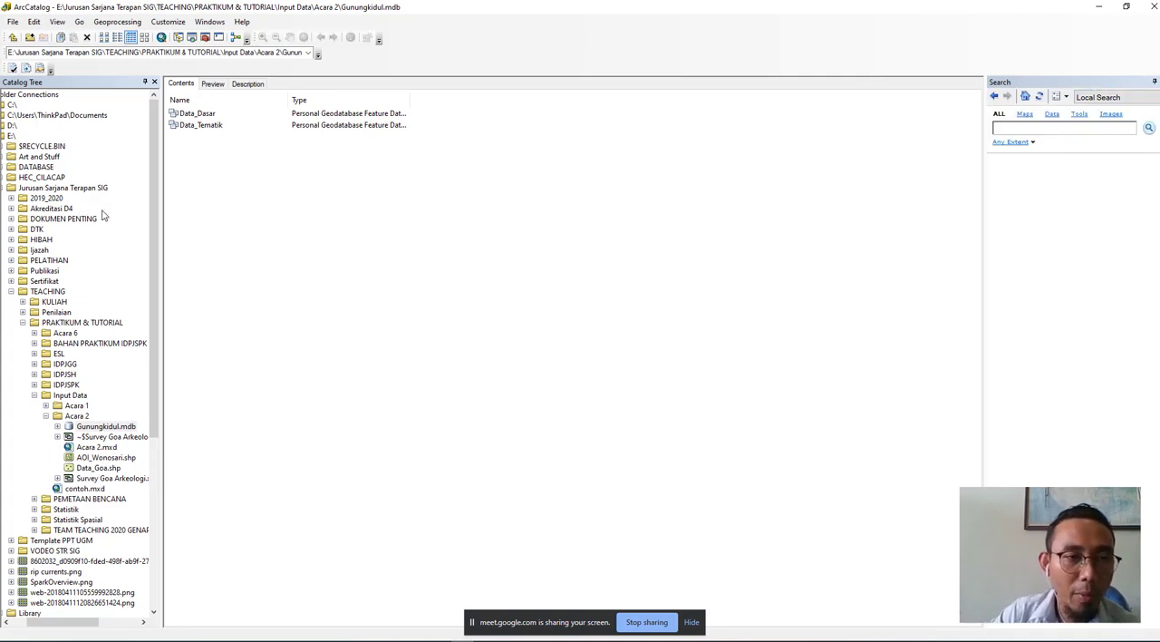
{"action": "left_click_drag", "start_coordinate": [54, 622], "coordinate": [27, 622]}
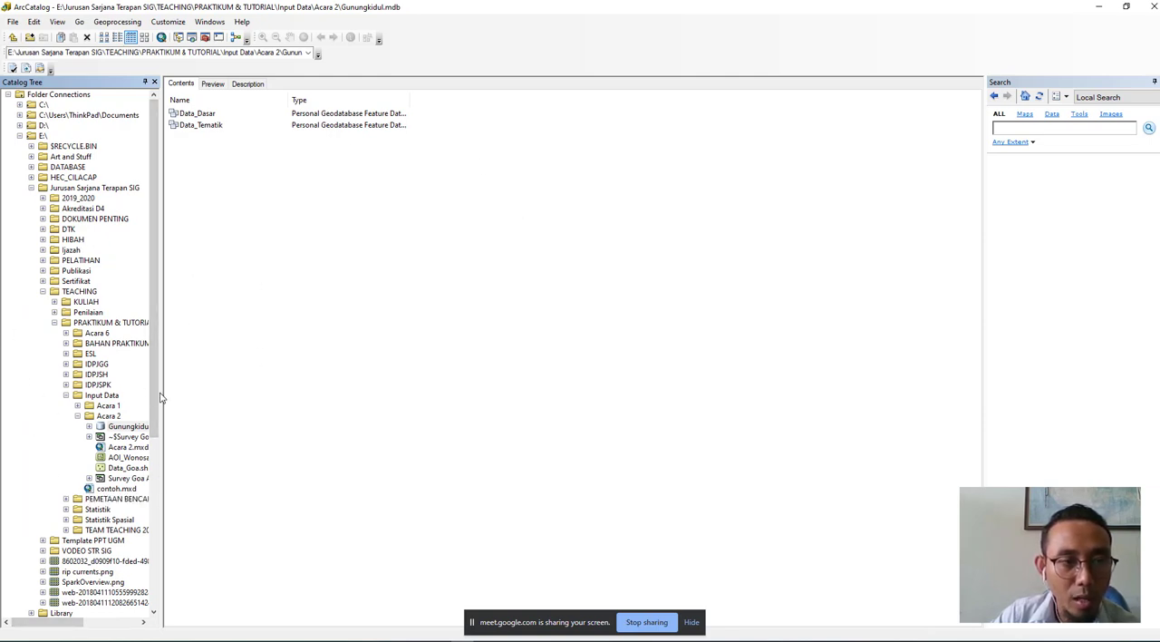
{"action": "left_click", "coordinate": [105, 416]}
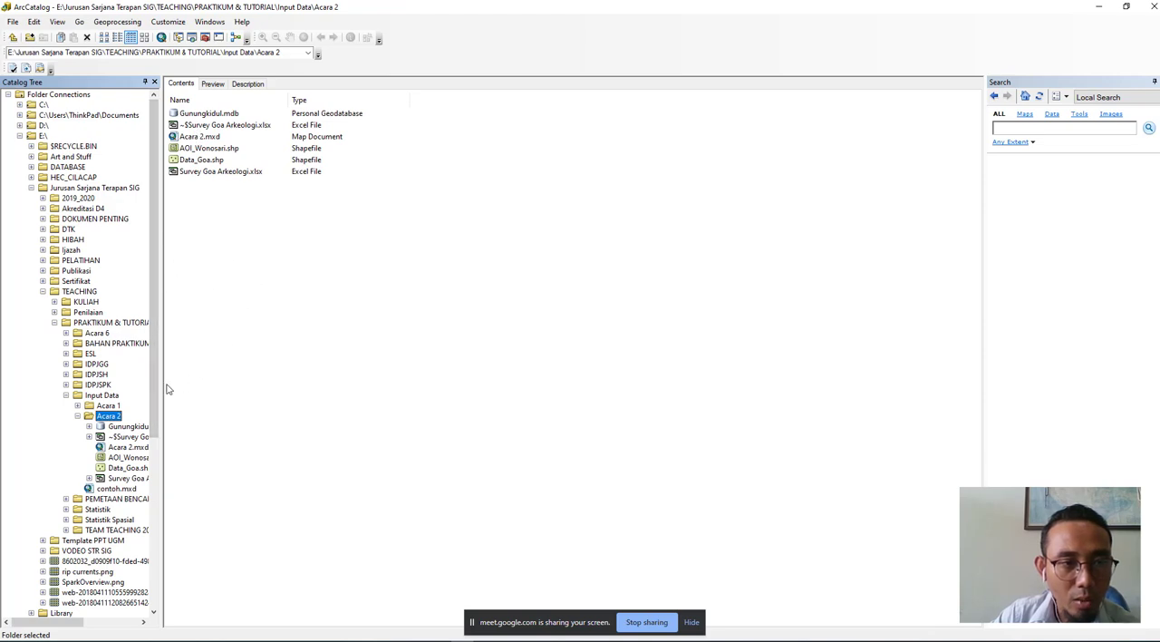
{"action": "left_click", "coordinate": [78, 415]}
- Create a new folder named "Kelompok 2" inside the Input Data folder
{"action": "left_click", "coordinate": [89, 397]}
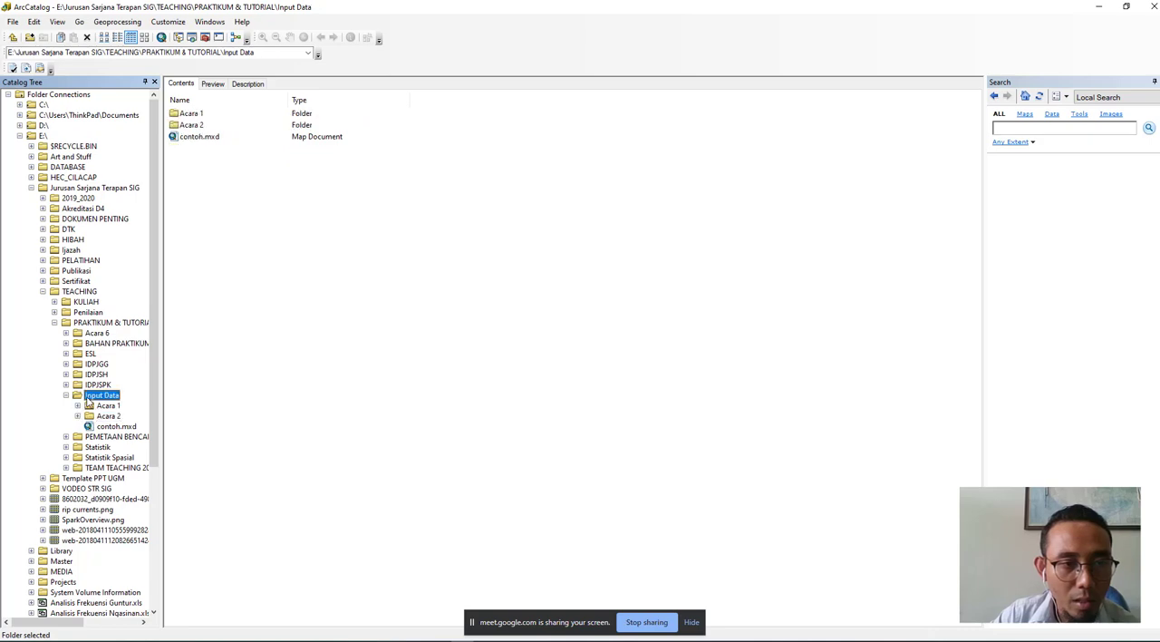
{"action": "right_click", "coordinate": [89, 397]}
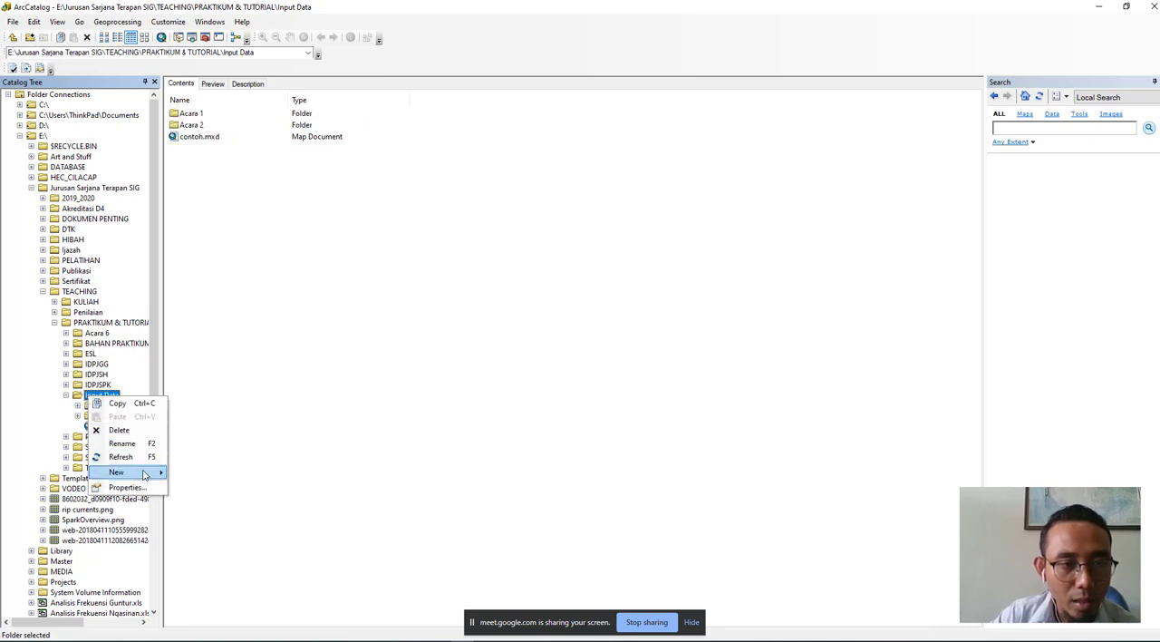
{"action": "mouse_move", "coordinate": [138, 472]}
{"action": "left_click", "coordinate": [198, 417]}
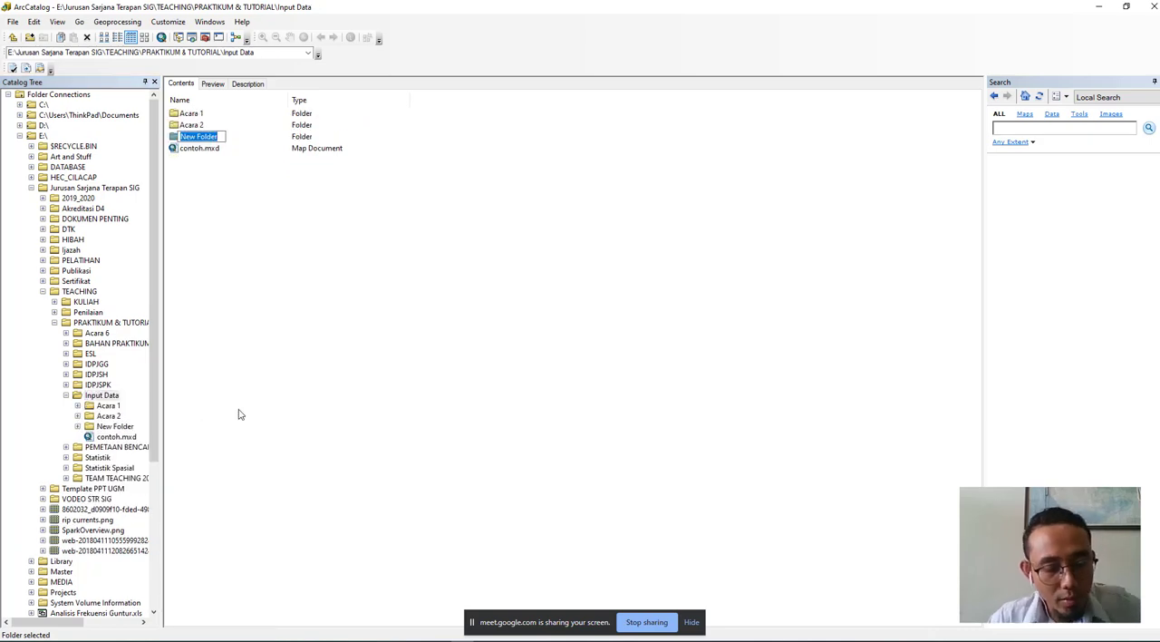
{"action": "type", "text": "A"}
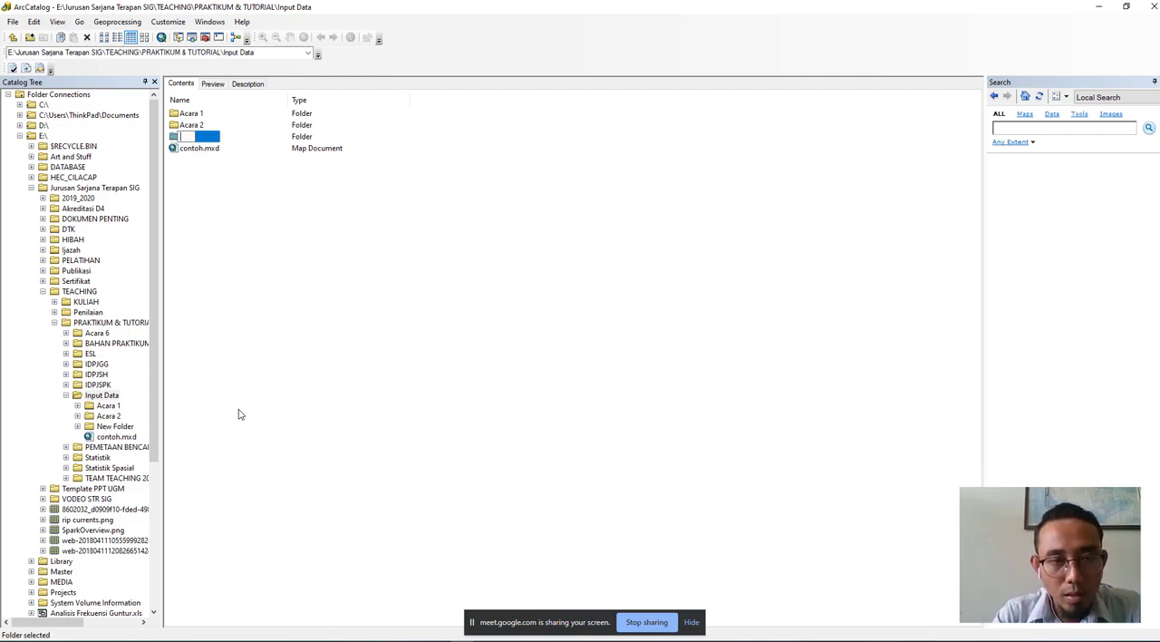
{"action": "type", "text": "e"}
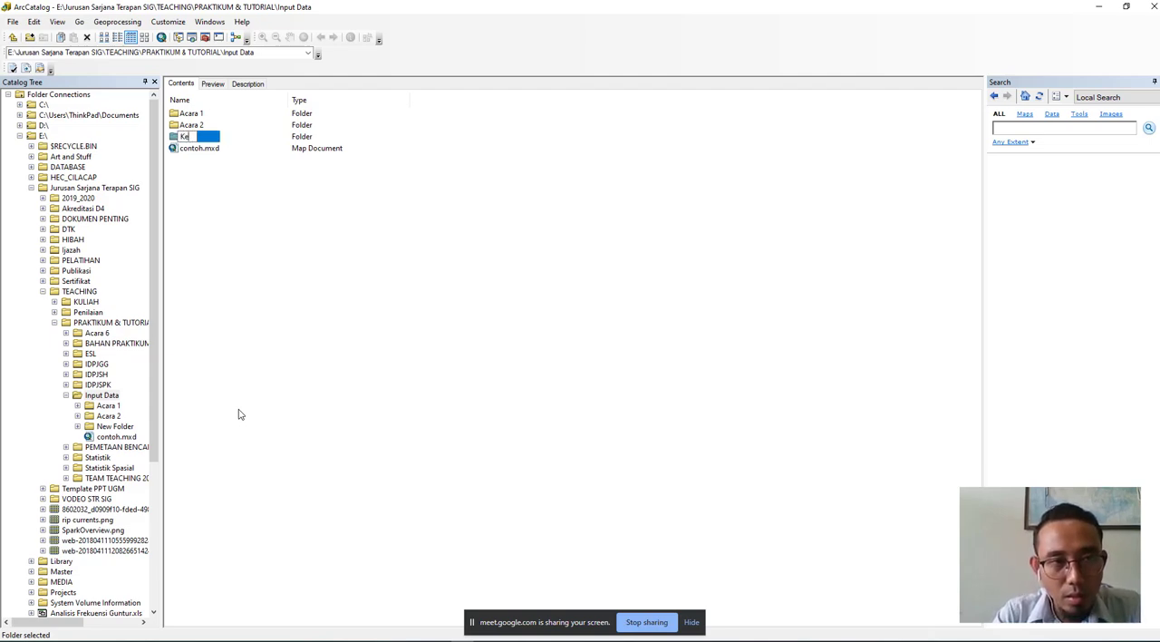
{"action": "type", "text": "lompo"}
{"action": "type", "text": "k 2"}
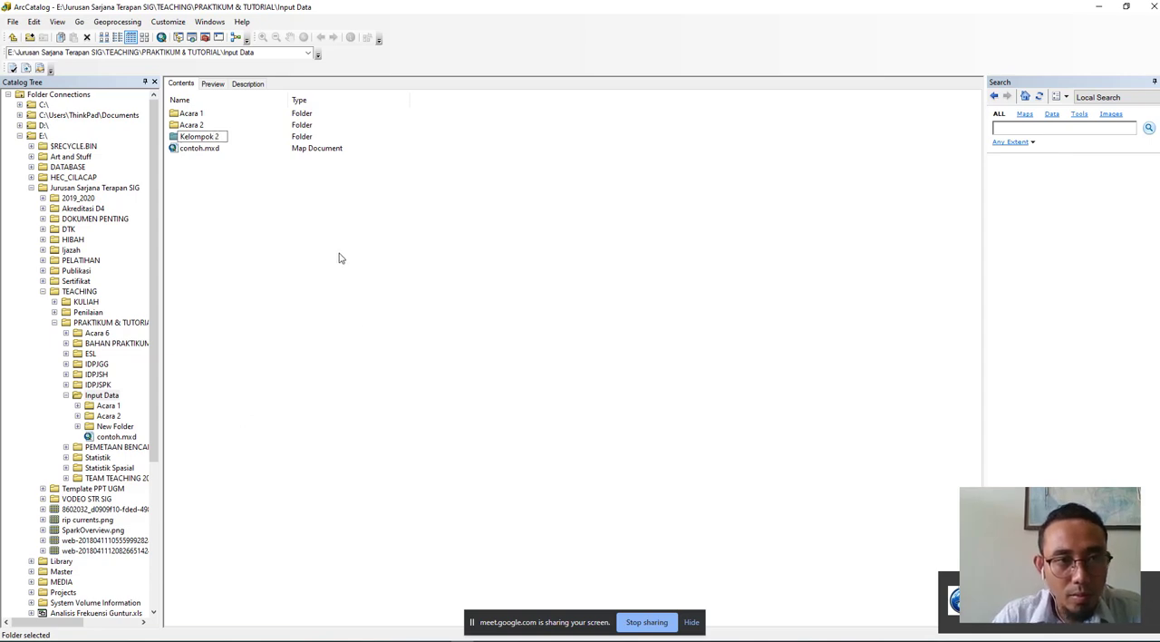
{"action": "key", "text": "Return"}
- Move the Kelompok 2 folder into the Acara 2 folder and open Acara 2
{"action": "left_click", "coordinate": [205, 137]}
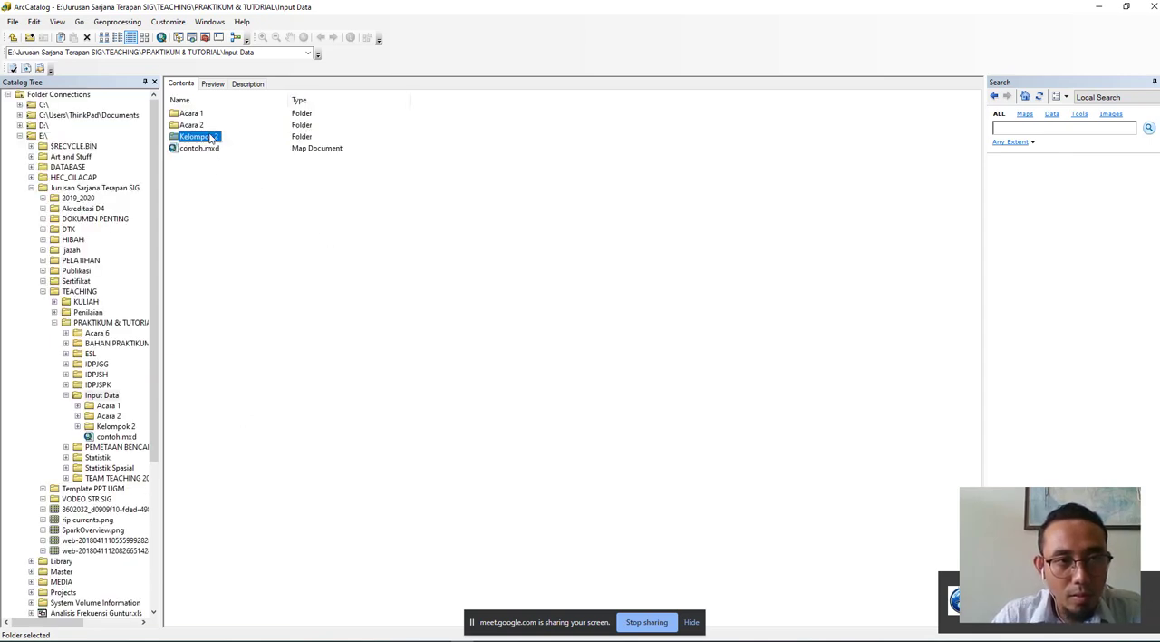
{"action": "left_click", "coordinate": [194, 125], "text": "shift"}
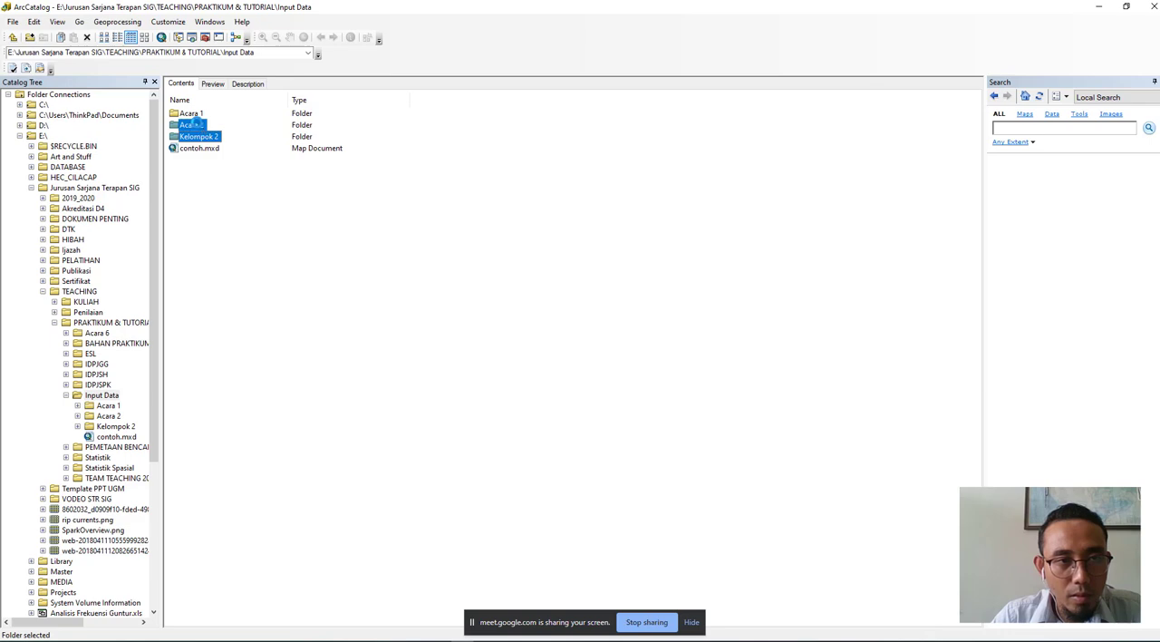
{"action": "left_click_drag", "start_coordinate": [193, 126], "coordinate": [193, 125]}
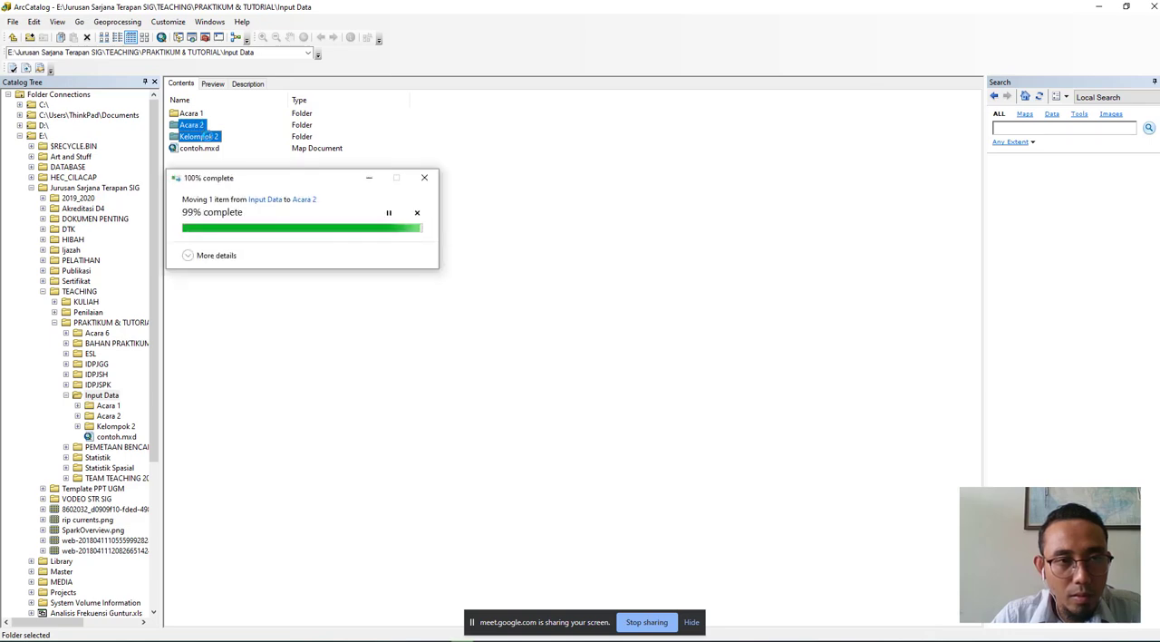
{"action": "double_click", "coordinate": [192, 125]}
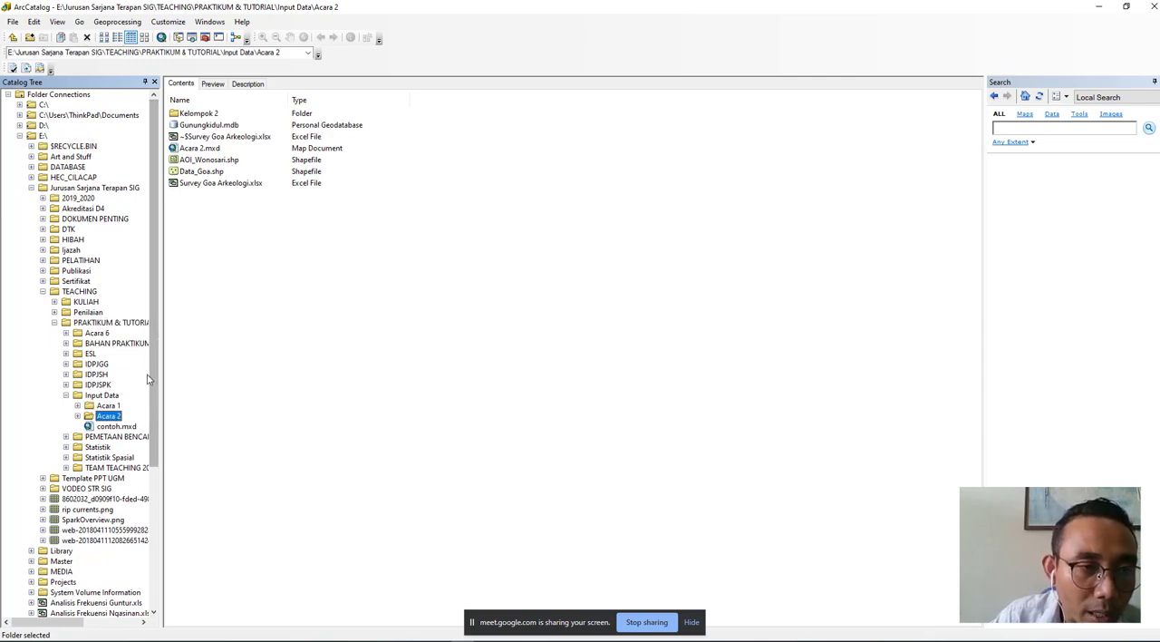
{"action": "mouse_move", "coordinate": [149, 370]}
{"action": "left_mouse_down"}
{"action": "mouse_move", "coordinate": [164, 473]}
{"action": "mouse_move", "coordinate": [172, 368]}
{"action": "left_mouse_up"}
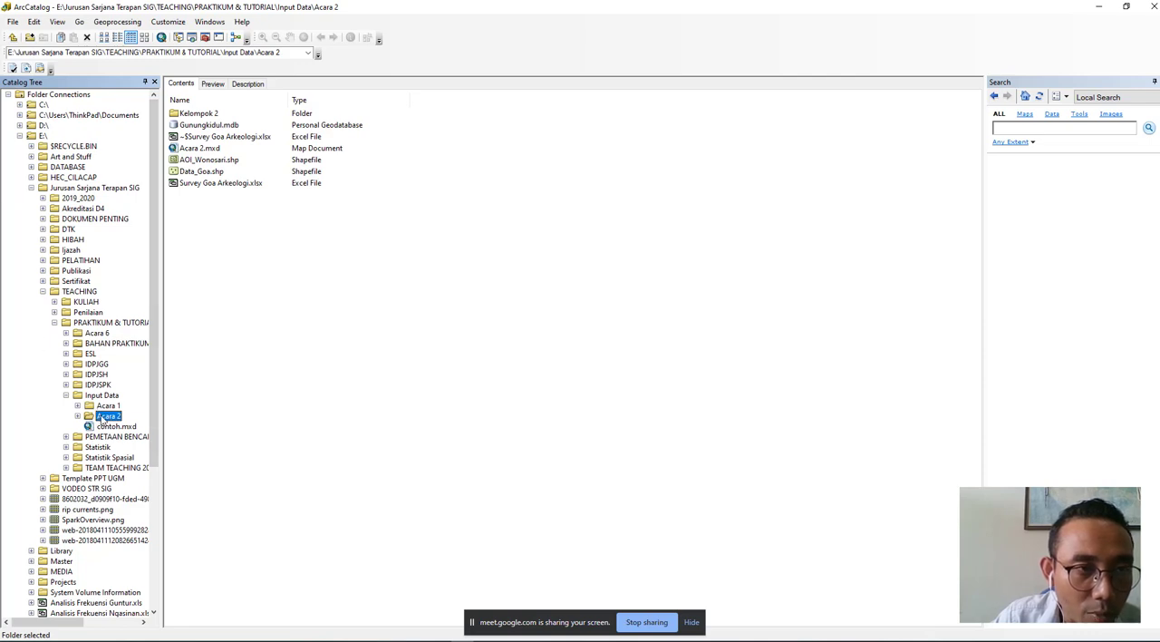
- Create a personal geodatabase named "Gunungkidul" inside the Kelompok 2 folder
{"action": "double_click", "coordinate": [201, 114]}
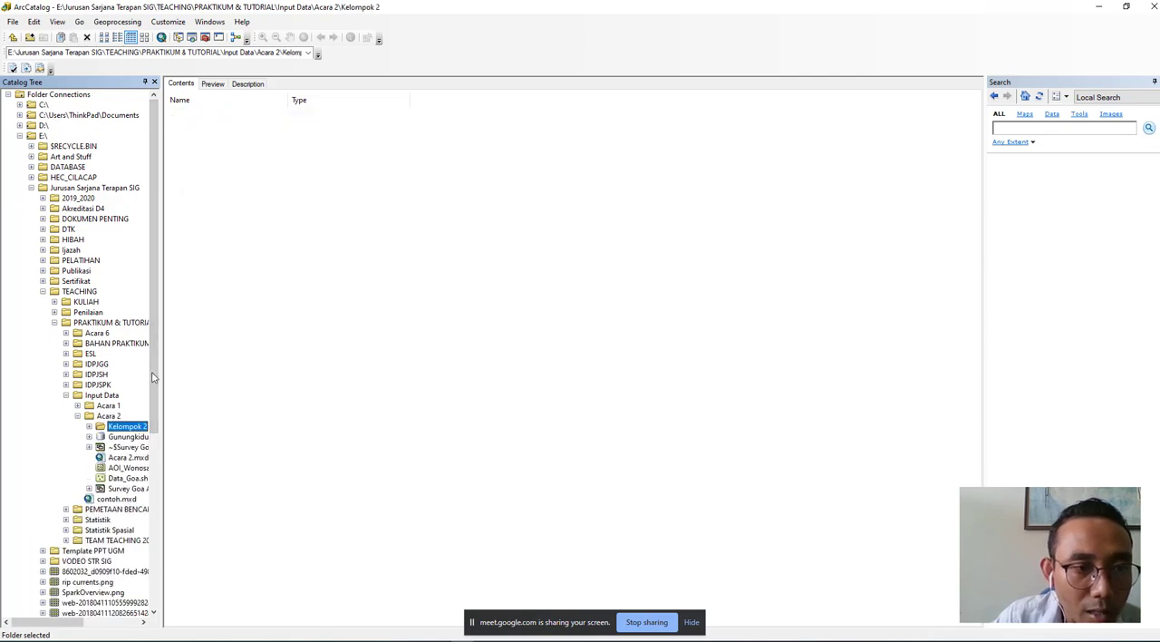
{"action": "right_click", "coordinate": [252, 142]}
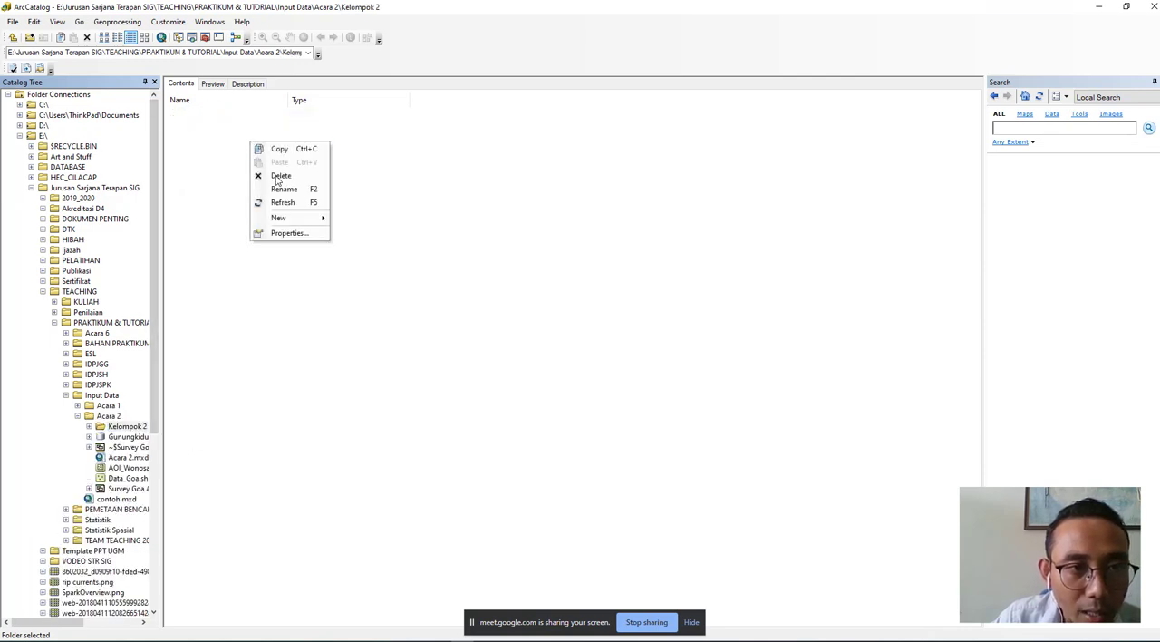
{"action": "mouse_move", "coordinate": [299, 218]}
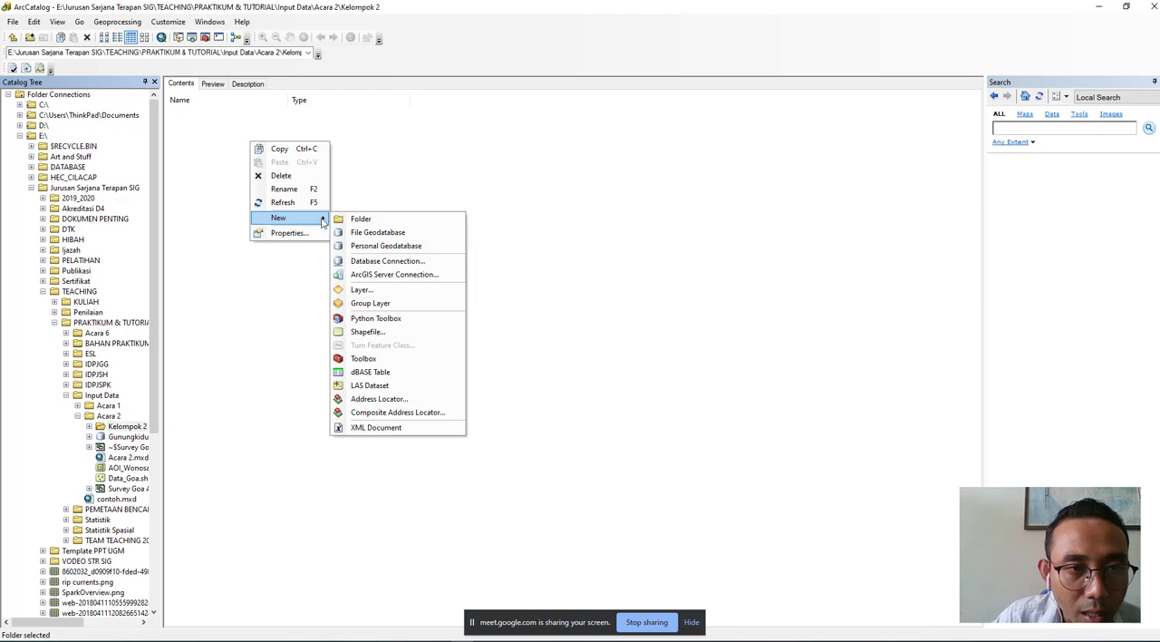
{"action": "left_click", "coordinate": [366, 244]}
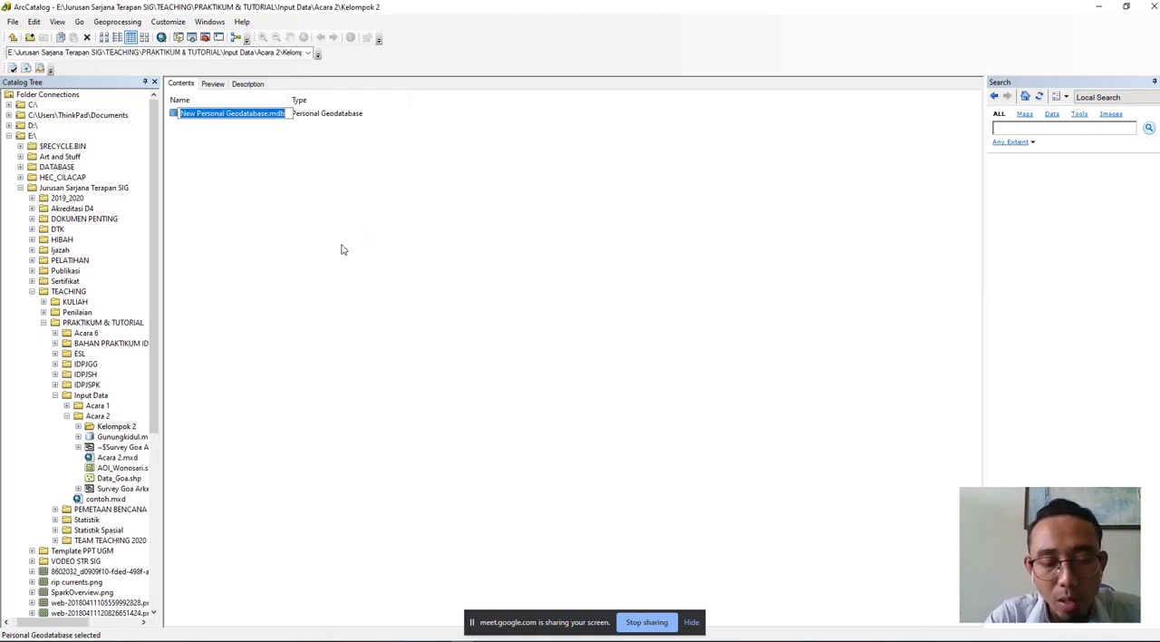
{"action": "type", "text": "Gunung"}
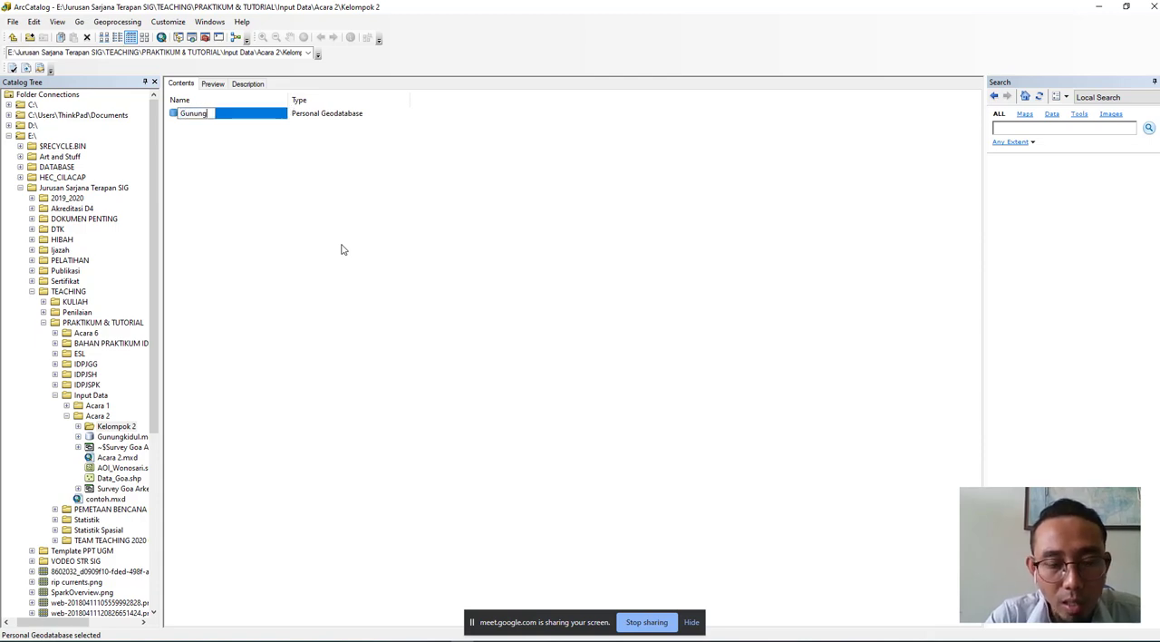
{"action": "type", "text": "ki"}
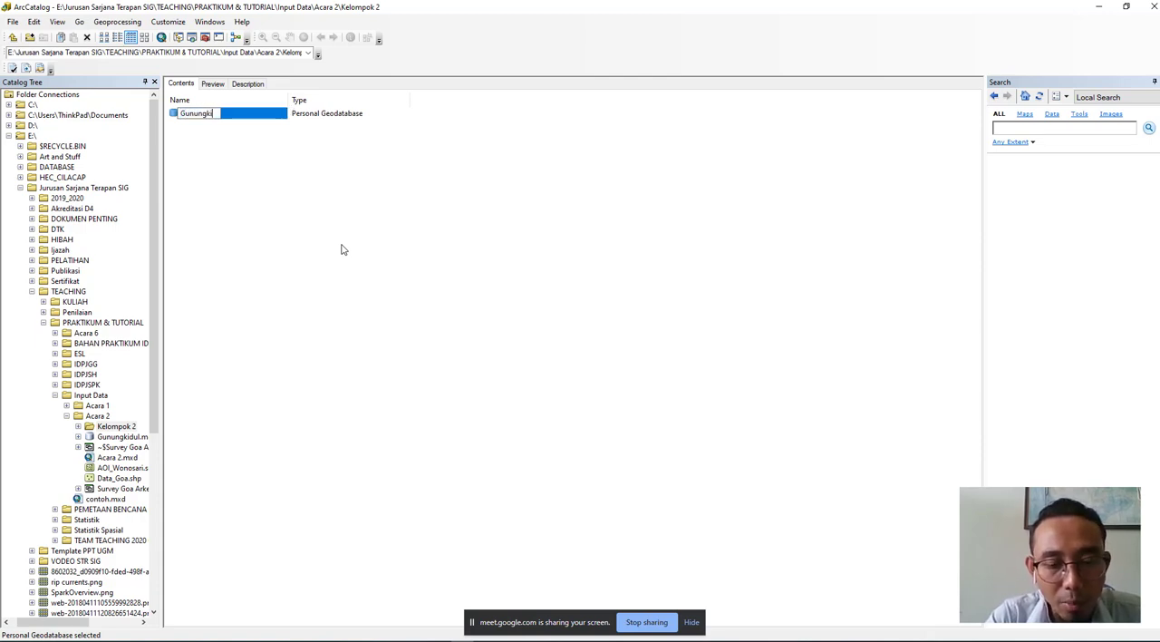
{"action": "type", "text": "dul"}
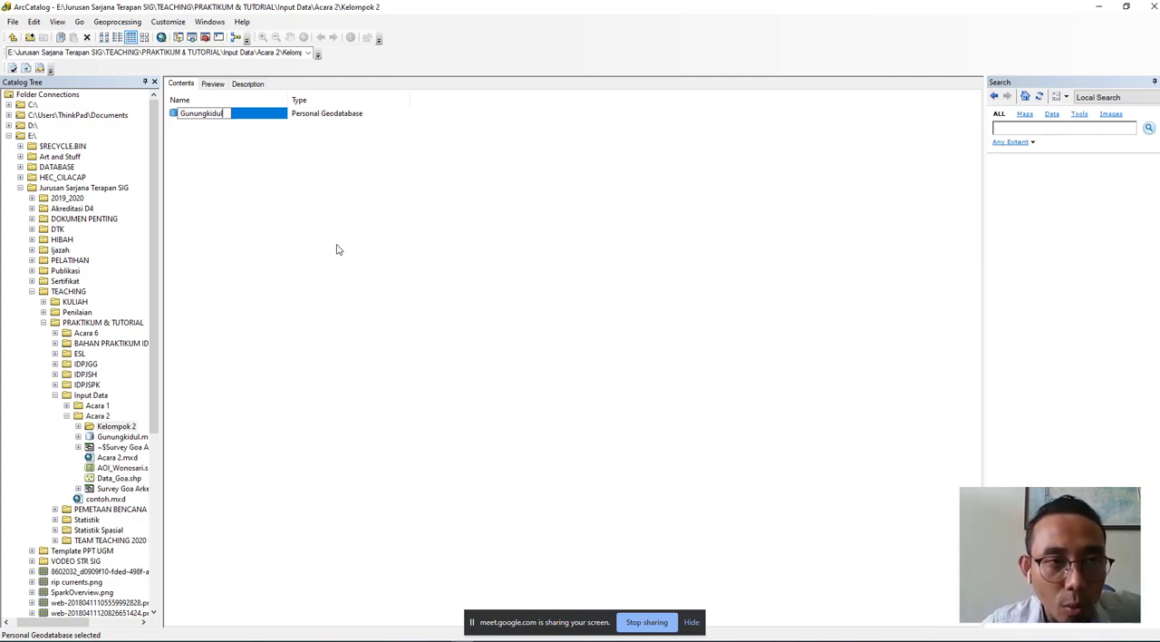
{"action": "left_click", "coordinate": [254, 201]}
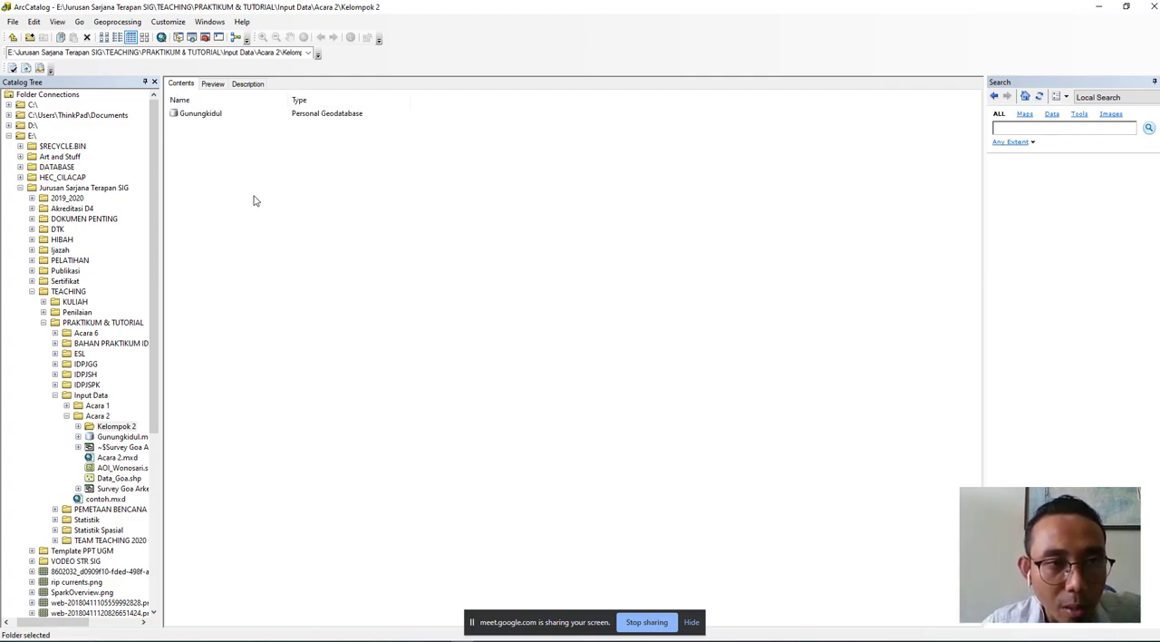
- Open the new Gunungkidul geodatabase and start a new feature dataset in it named "Data_Dasar"
{"action": "left_click", "coordinate": [205, 118]}
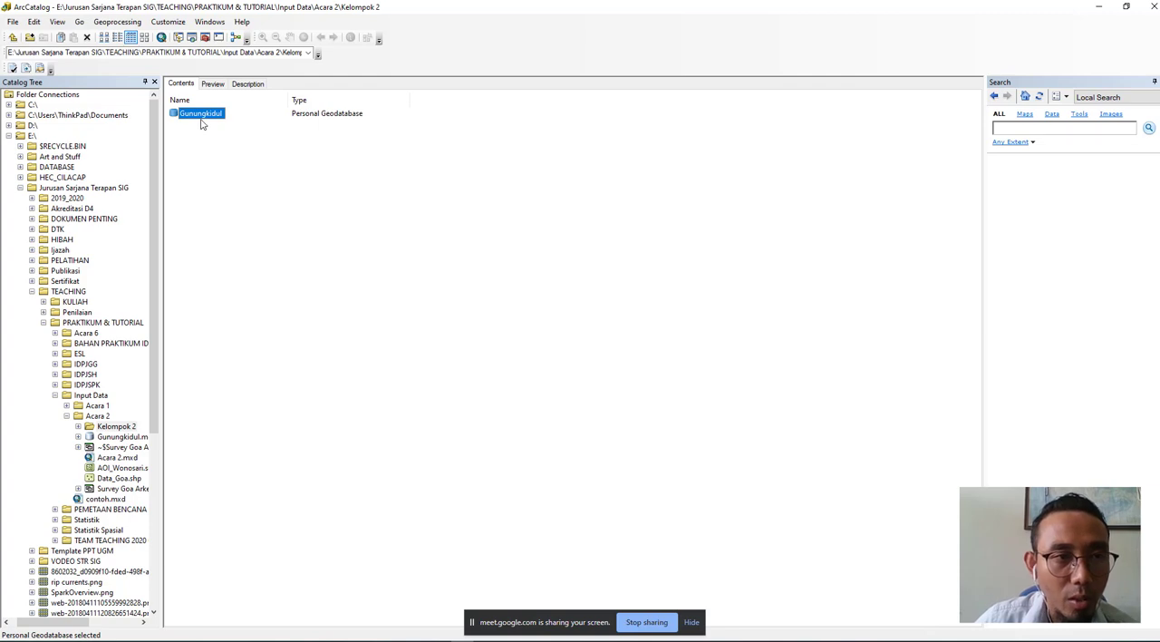
{"action": "double_click", "coordinate": [195, 117]}
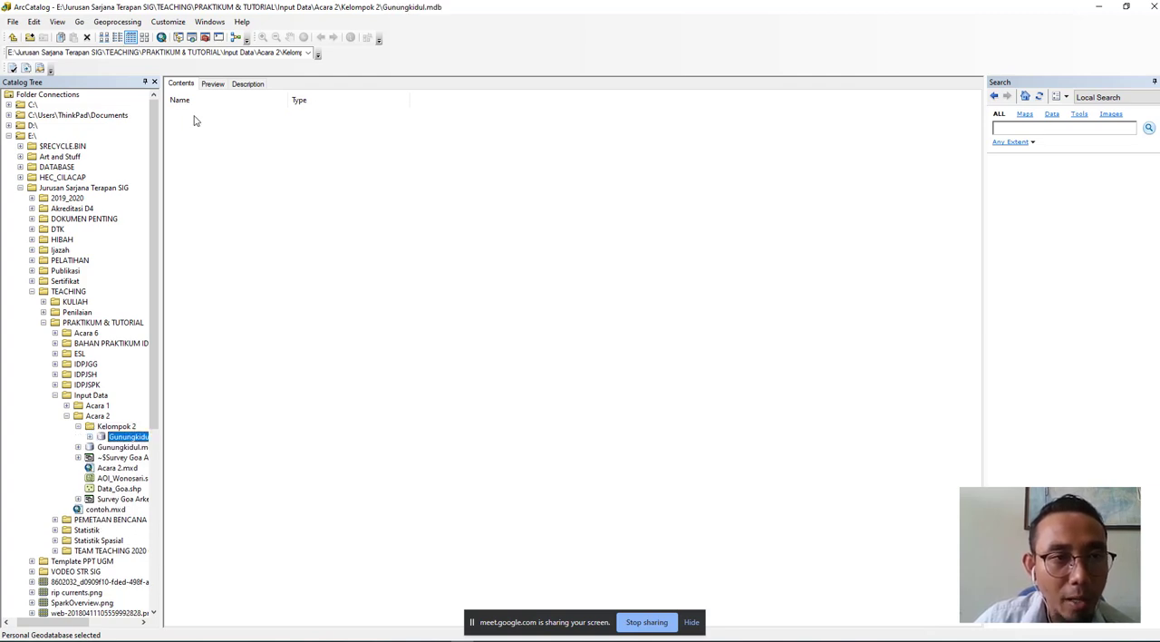
{"action": "left_click", "coordinate": [13, 36]}
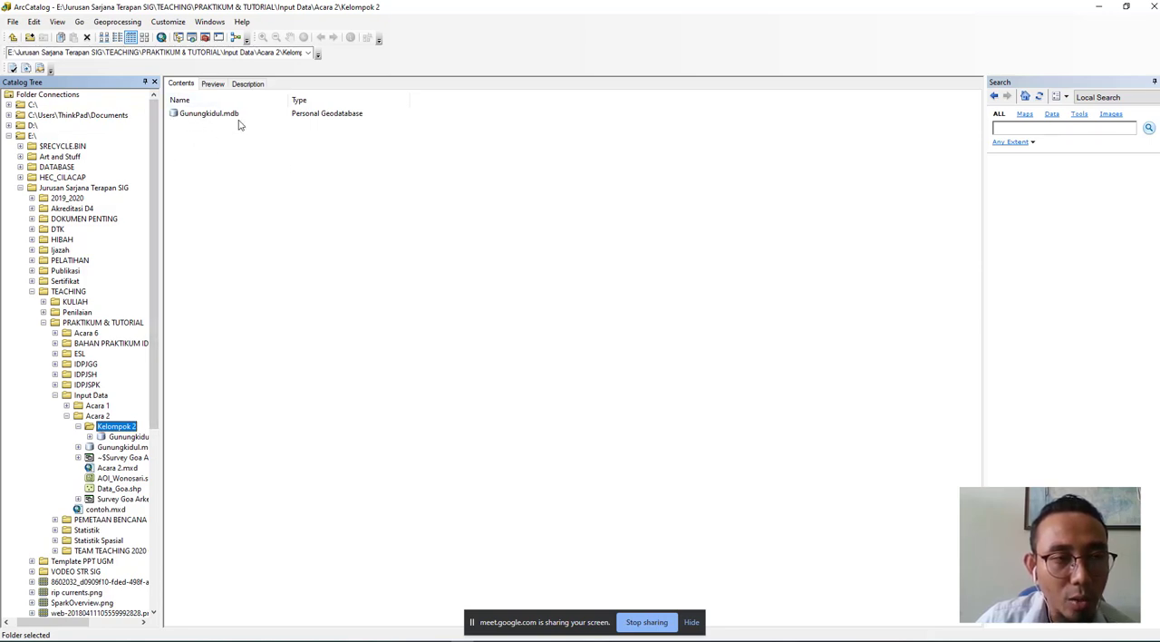
{"action": "double_click", "coordinate": [208, 114]}
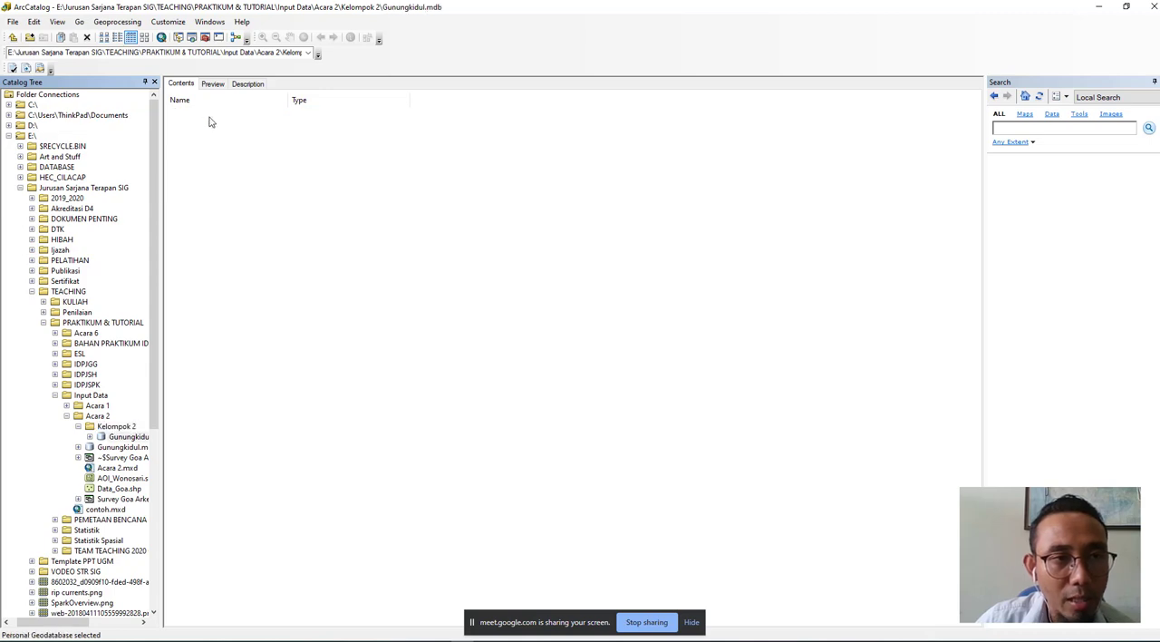
{"action": "right_click", "coordinate": [210, 118]}
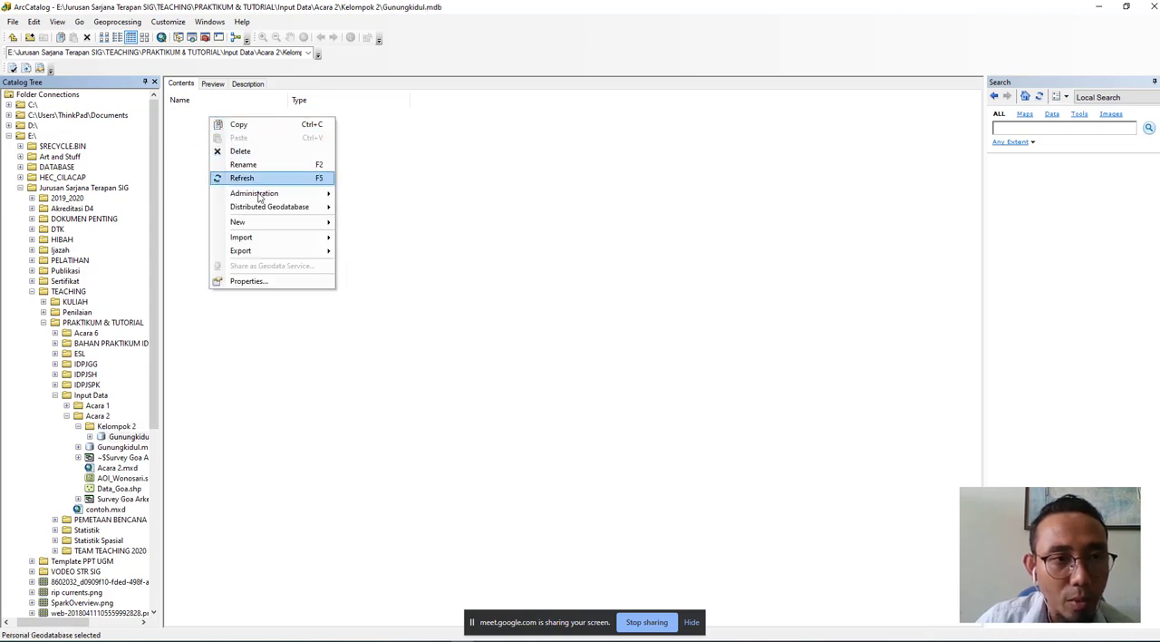
{"action": "mouse_move", "coordinate": [283, 228]}
{"action": "left_click", "coordinate": [351, 228]}
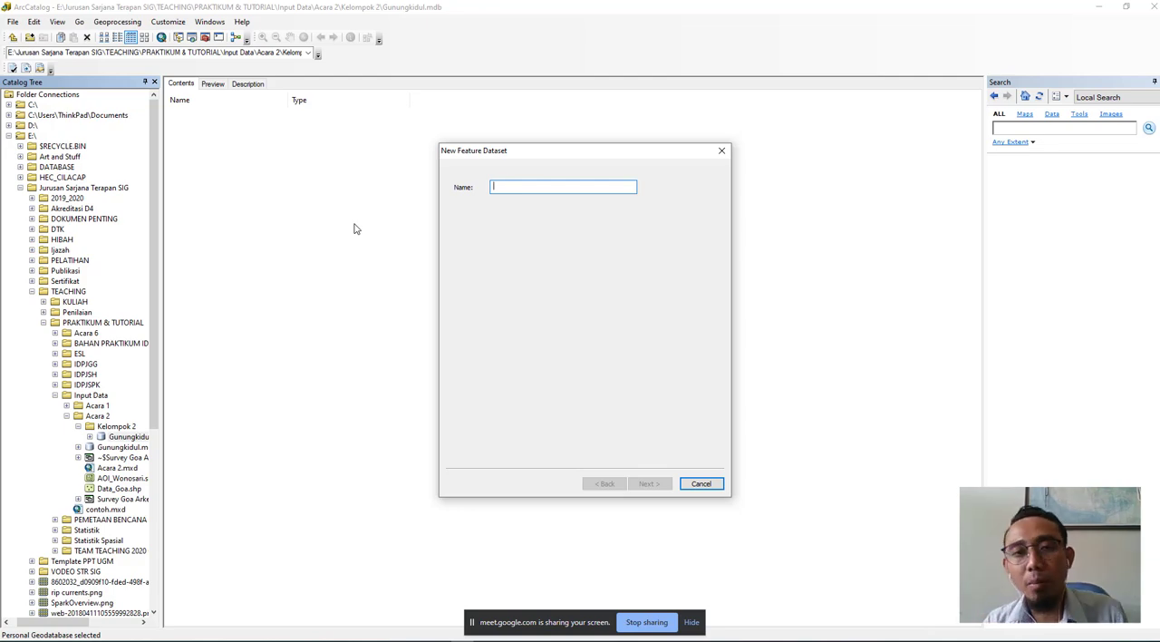
{"action": "type", "text": "Data_Dasar"}
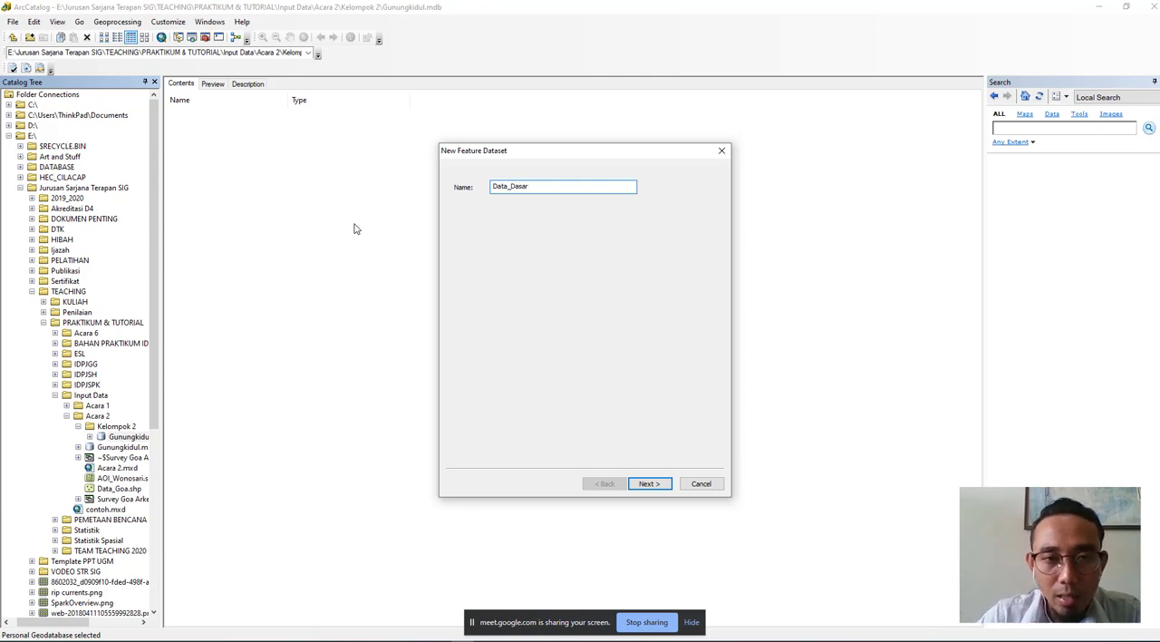
{"action": "left_click", "coordinate": [649, 485]}
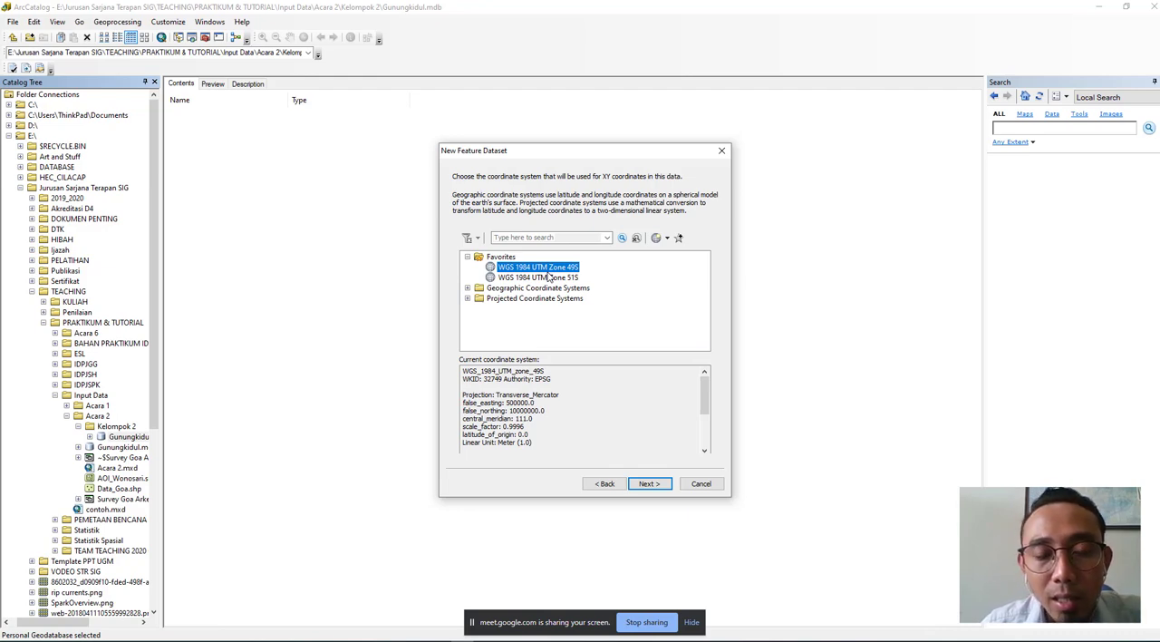
- Set the dataset's XY coordinate system to WGS 1984 UTM Zone 49S from the projected UTM, WGS 1984, Southern Hemisphere group
{"action": "left_click", "coordinate": [467, 257]}
{"action": "left_click", "coordinate": [466, 258]}
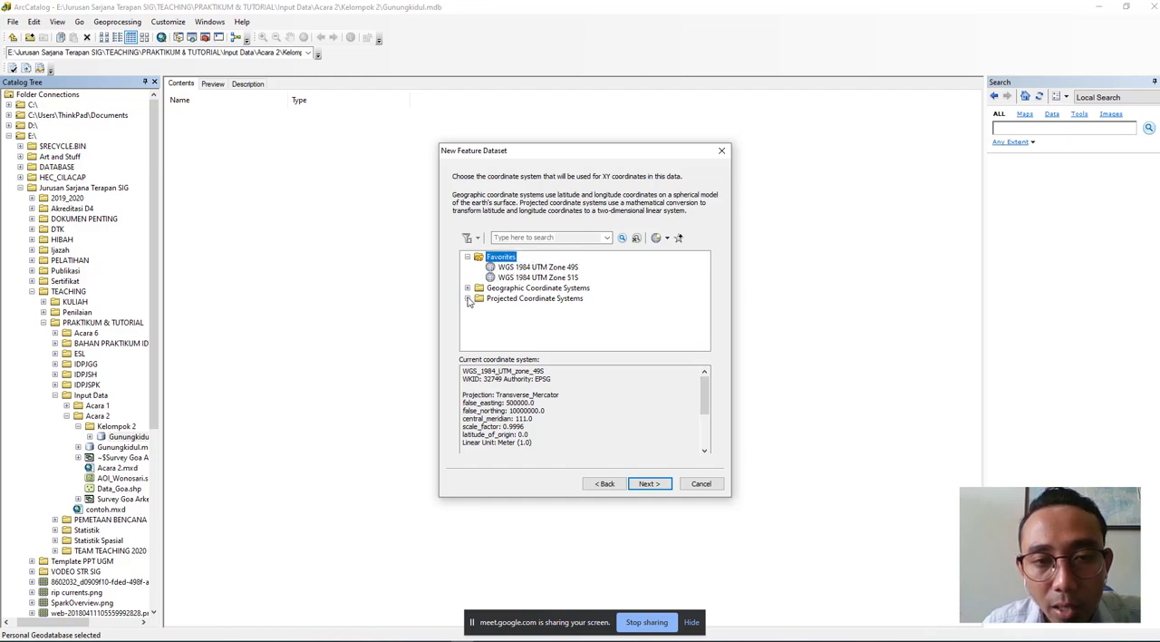
{"action": "left_click", "coordinate": [467, 298]}
{"action": "scroll", "coordinate": [471, 302], "scroll_direction": "down", "scroll_amount": 1}
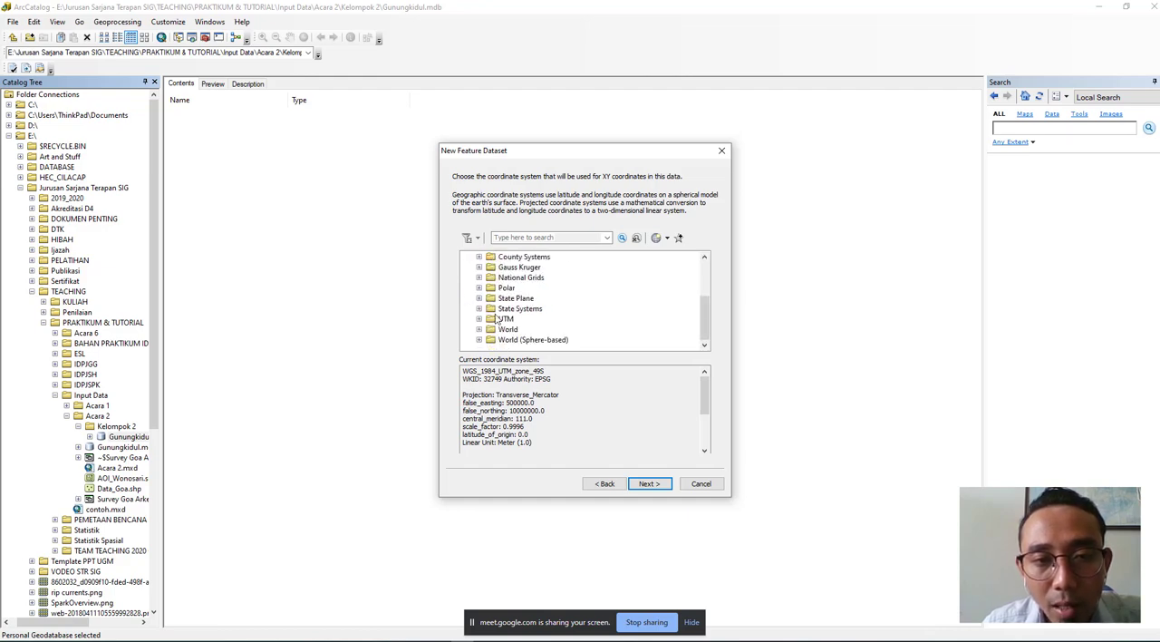
{"action": "double_click", "coordinate": [495, 317]}
{"action": "scroll", "coordinate": [498, 319], "scroll_direction": "down", "scroll_amount": 2}
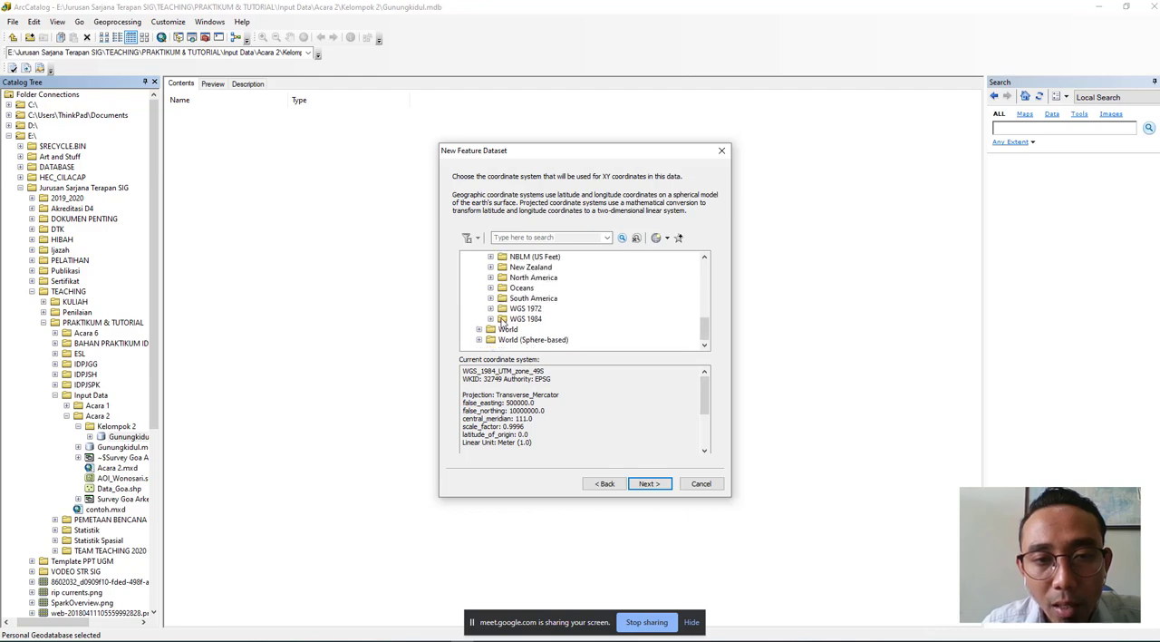
{"action": "left_click", "coordinate": [490, 320]}
{"action": "left_click", "coordinate": [490, 320]}
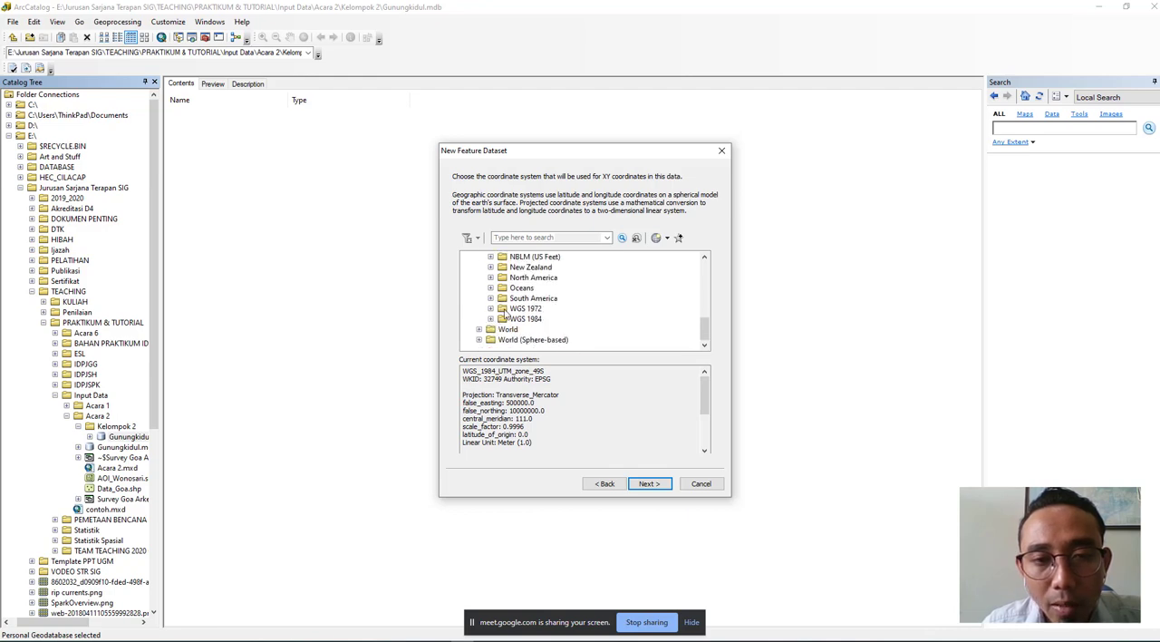
{"action": "left_click", "coordinate": [491, 320]}
{"action": "scroll", "coordinate": [496, 321], "scroll_direction": "down", "scroll_amount": 1}
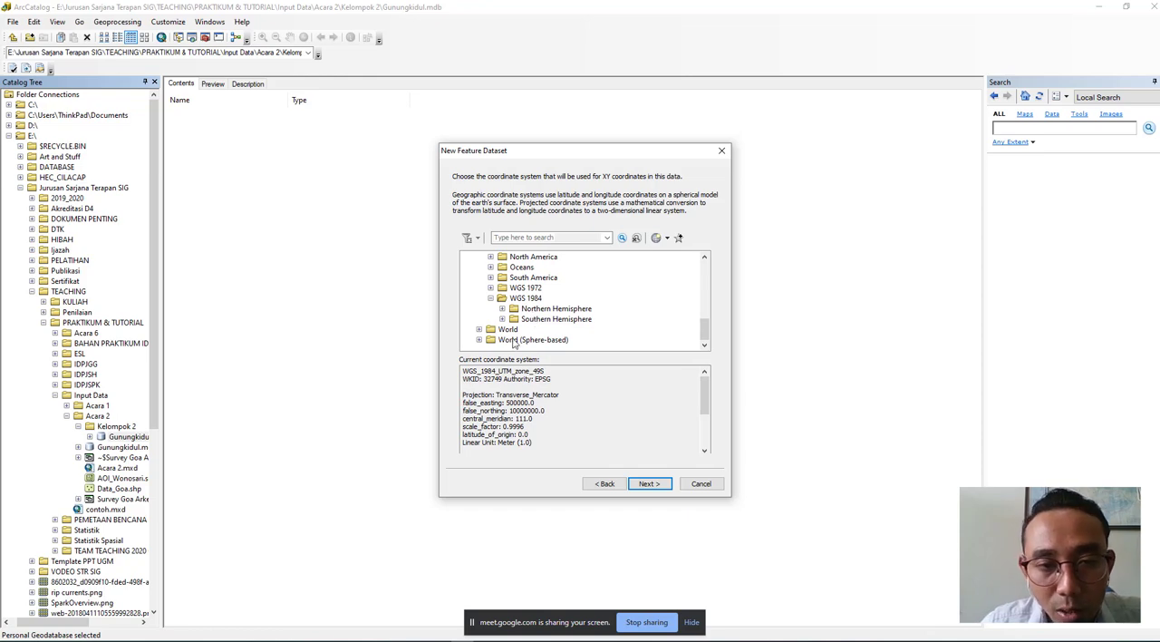
{"action": "left_click", "coordinate": [502, 319]}
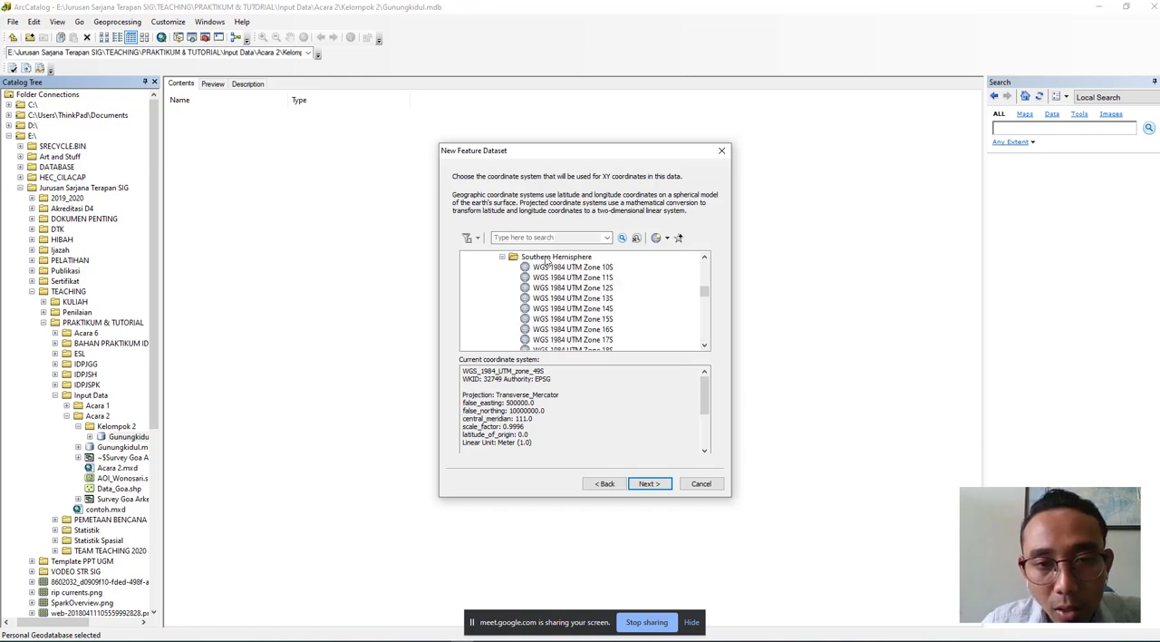
{"action": "scroll", "coordinate": [539, 297], "scroll_direction": "down", "scroll_amount": 12}
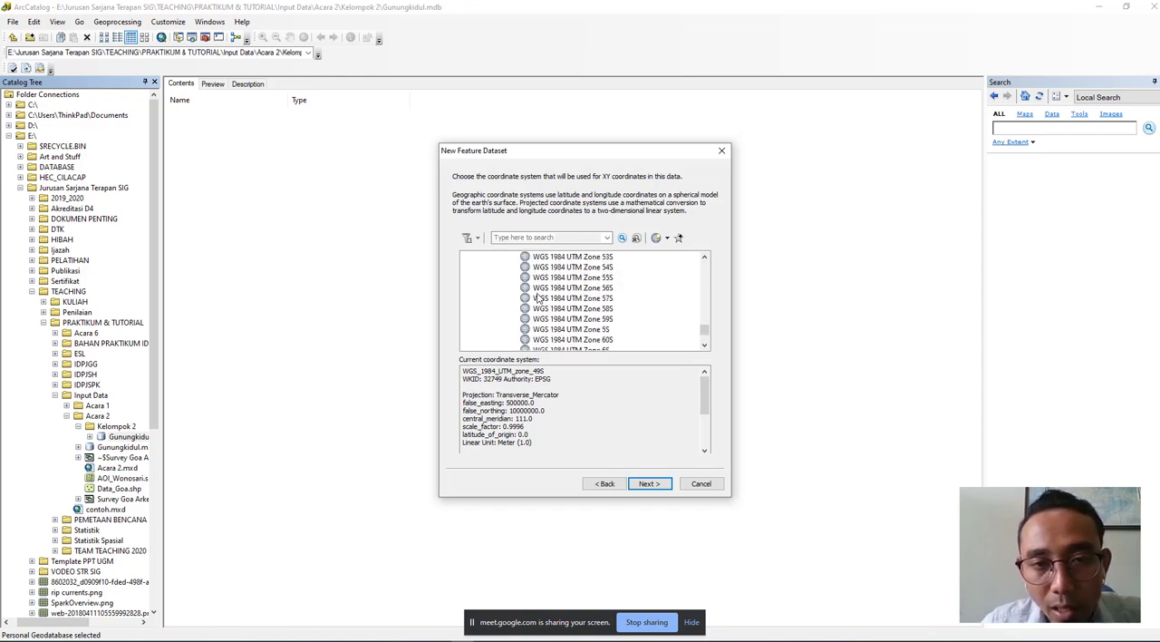
{"action": "left_click", "coordinate": [604, 289]}
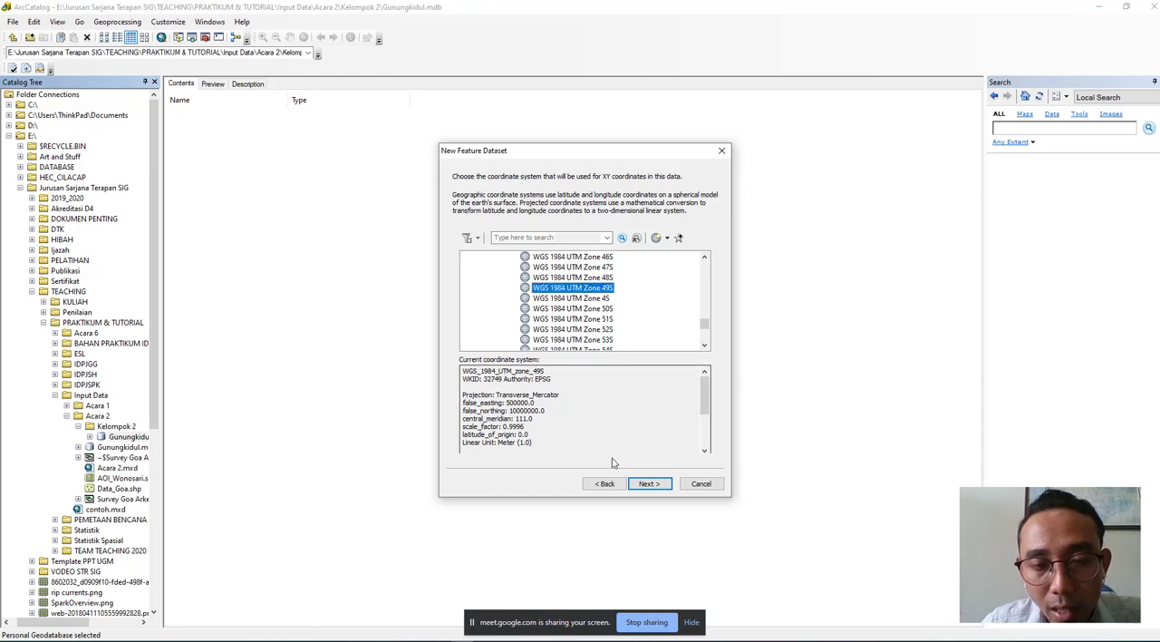
{"action": "left_click", "coordinate": [649, 483]}
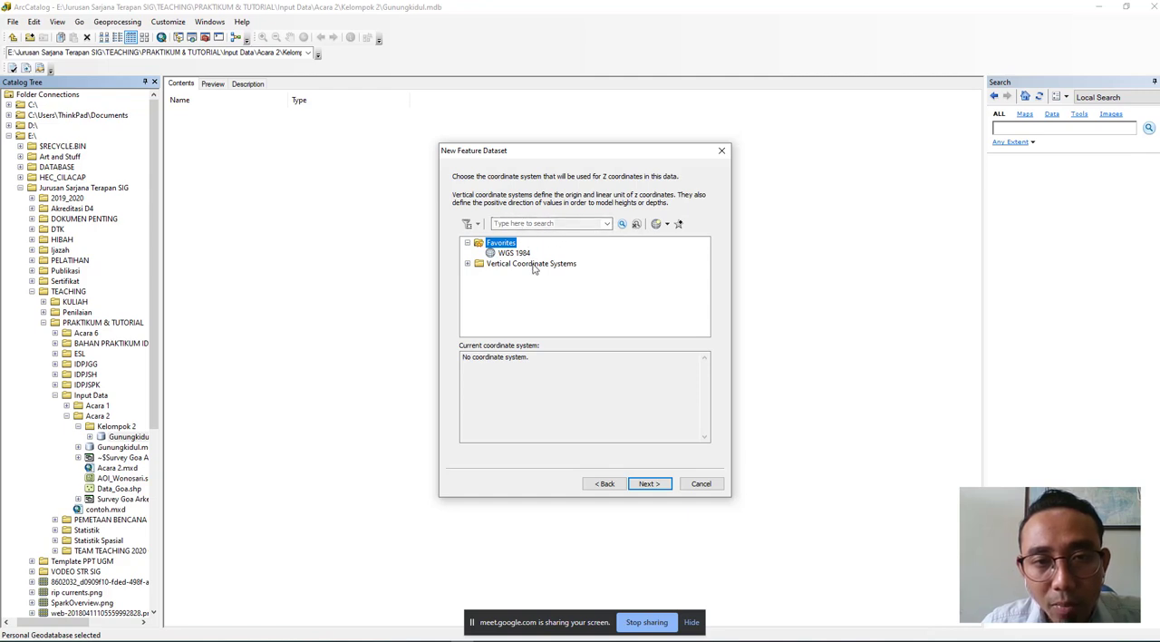
- Choose WGS 1984 from the World vertical coordinate systems for the Z coordinates and add it to the favorites
{"action": "left_click", "coordinate": [468, 263]}
{"action": "scroll", "coordinate": [494, 306], "scroll_direction": "down", "scroll_amount": 1}
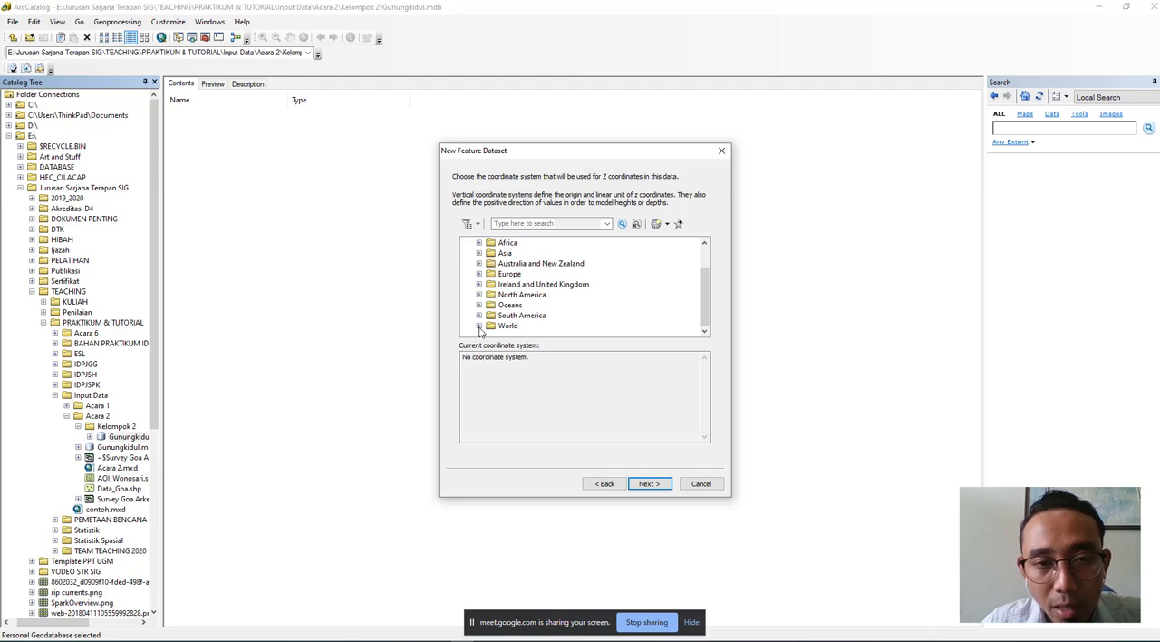
{"action": "left_click", "coordinate": [480, 325]}
{"action": "scroll", "coordinate": [507, 313], "scroll_direction": "down", "scroll_amount": 3}
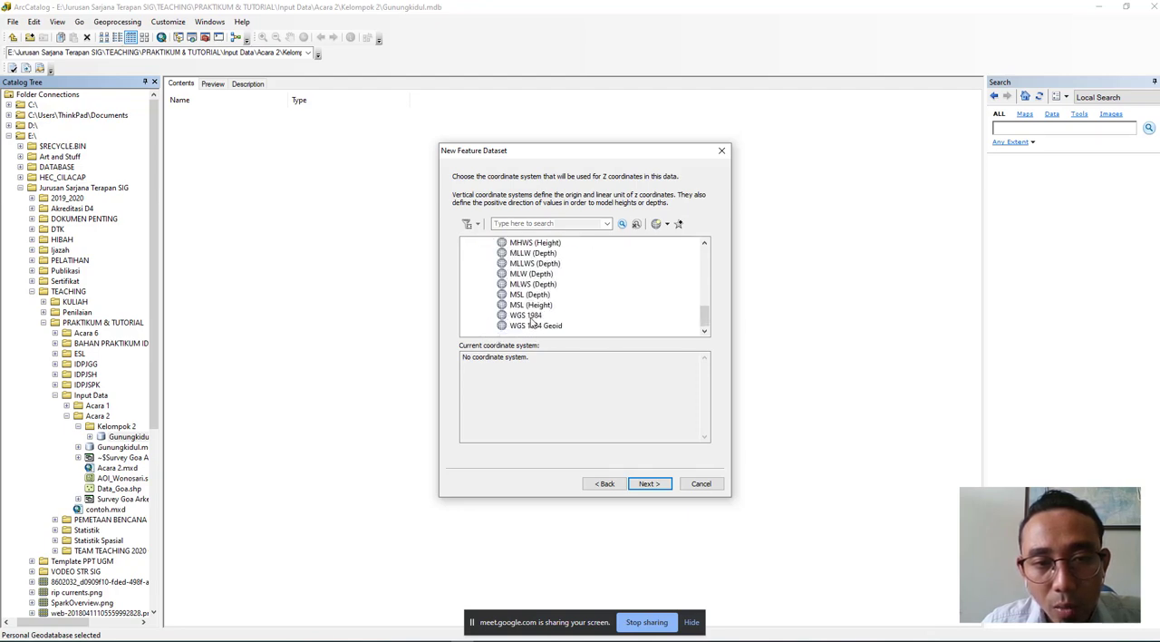
{"action": "left_click", "coordinate": [529, 317]}
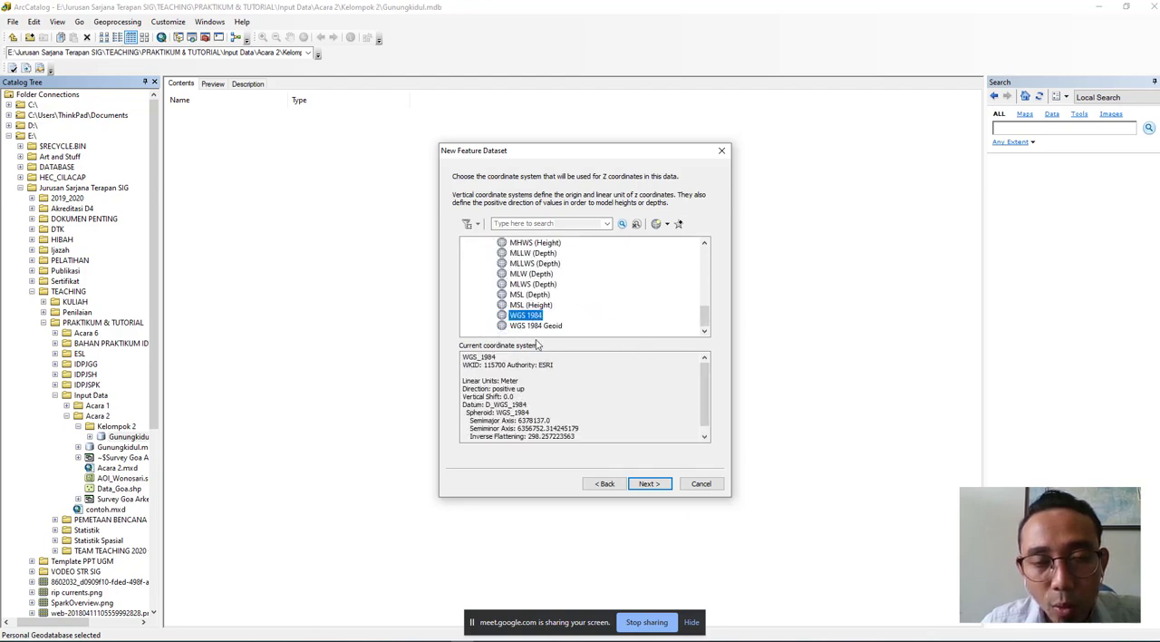
{"action": "left_click", "coordinate": [679, 225]}
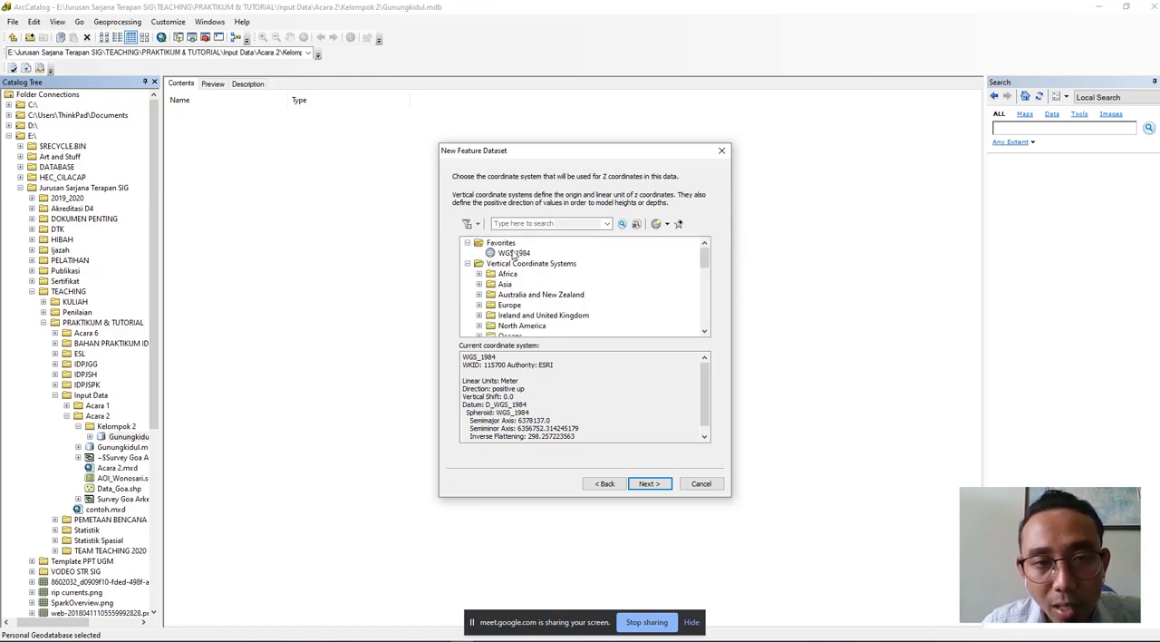
- Accept the WGS 1984 vertical coordinate system and finish creating the feature dataset with the default tolerances
{"action": "scroll", "coordinate": [519, 259], "scroll_direction": "down", "scroll_amount": 10}
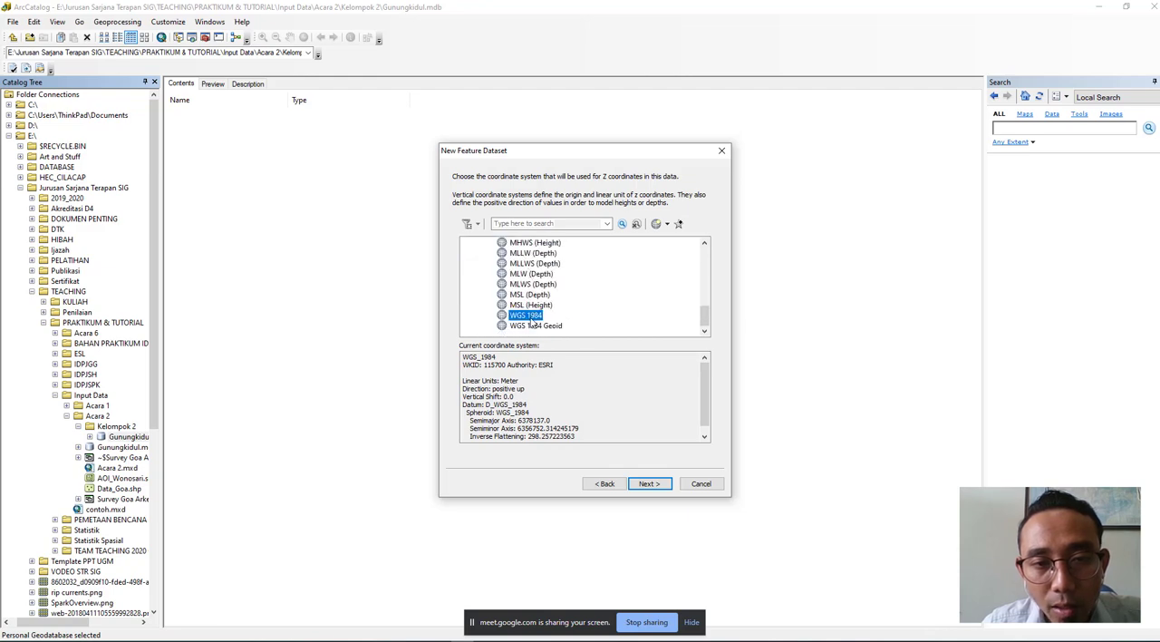
{"action": "left_click", "coordinate": [651, 485]}
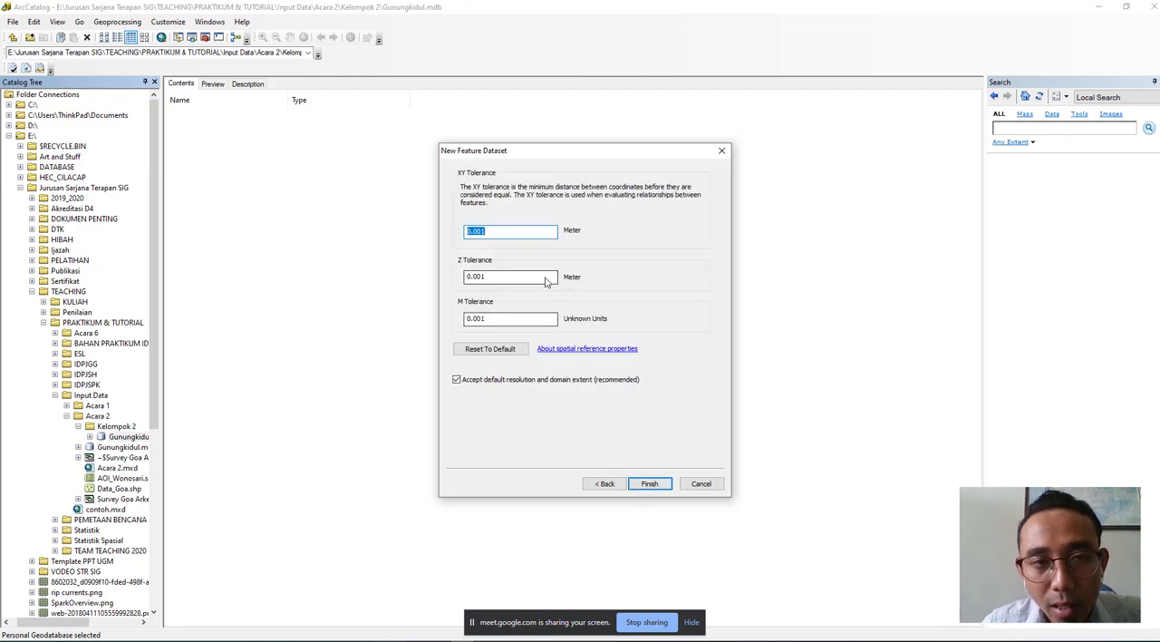
{"action": "left_click", "coordinate": [656, 486]}
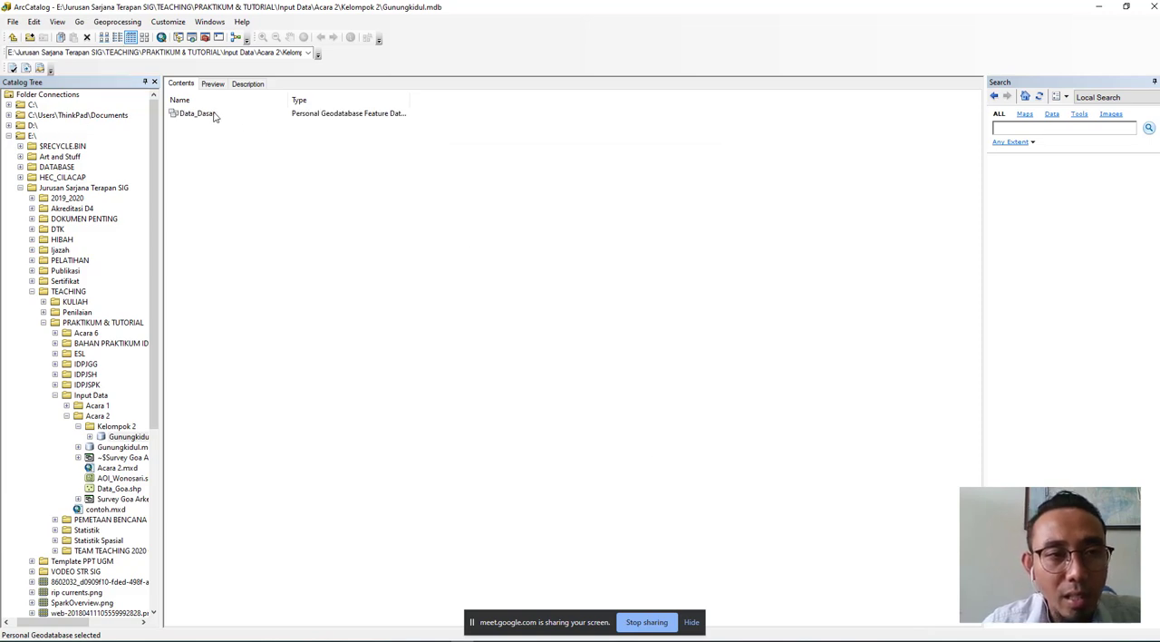
- Start a second feature dataset in the Kelompok 2 Gunungkidul geodatabase, named "Data_Tematik"
{"action": "left_click", "coordinate": [211, 117]}
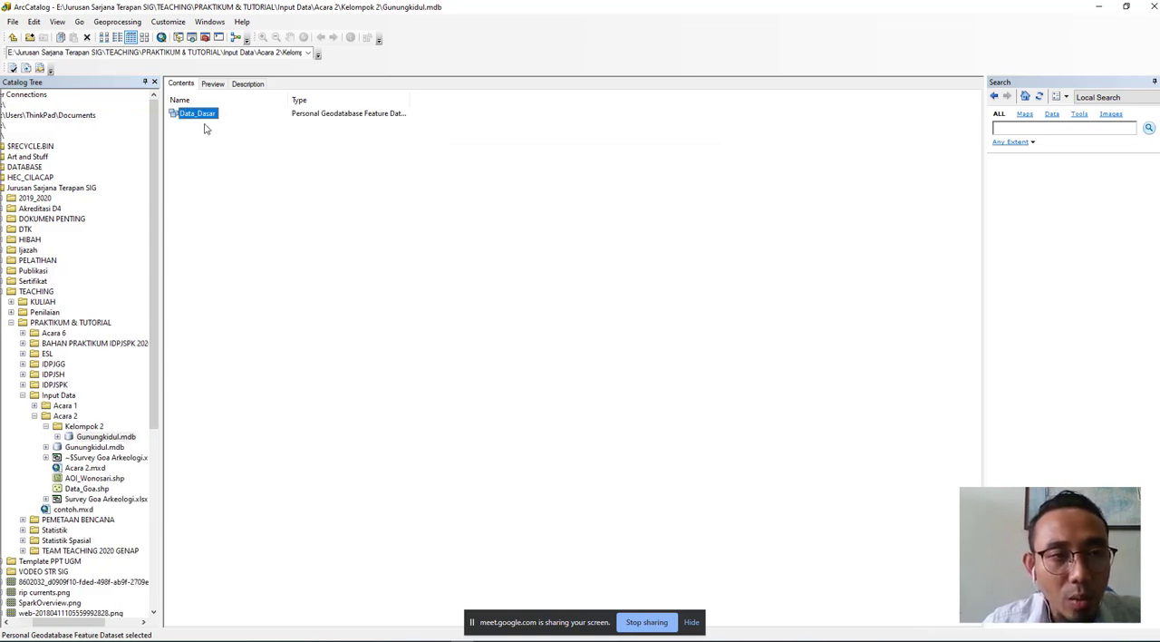
{"action": "right_click", "coordinate": [205, 131]}
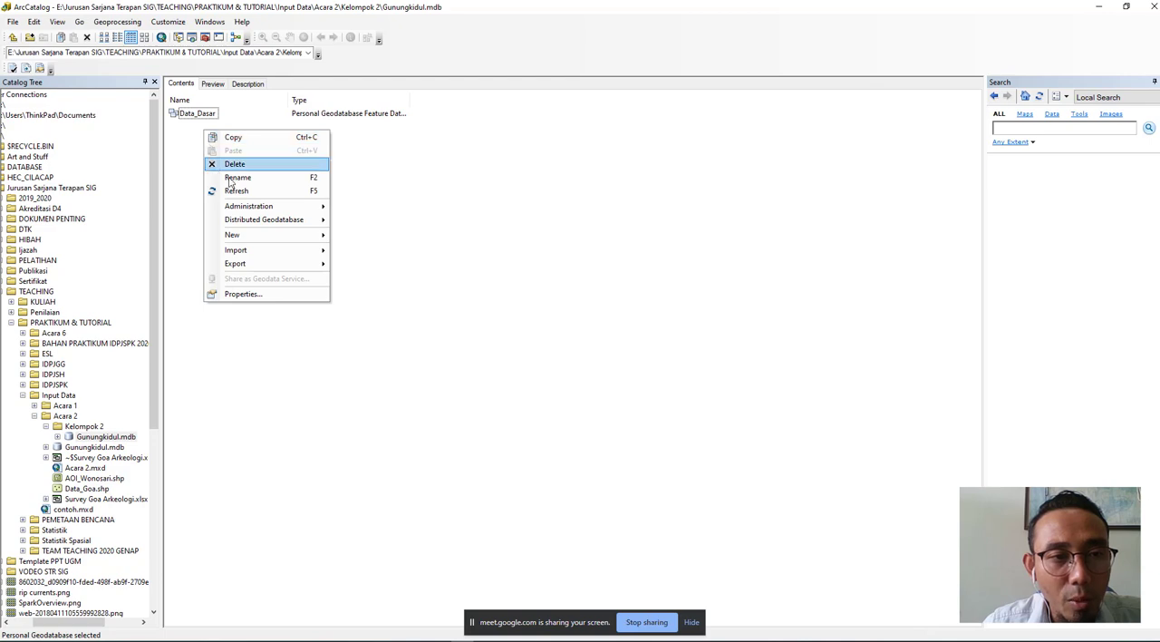
{"action": "mouse_move", "coordinate": [313, 235]}
{"action": "left_click", "coordinate": [353, 237]}
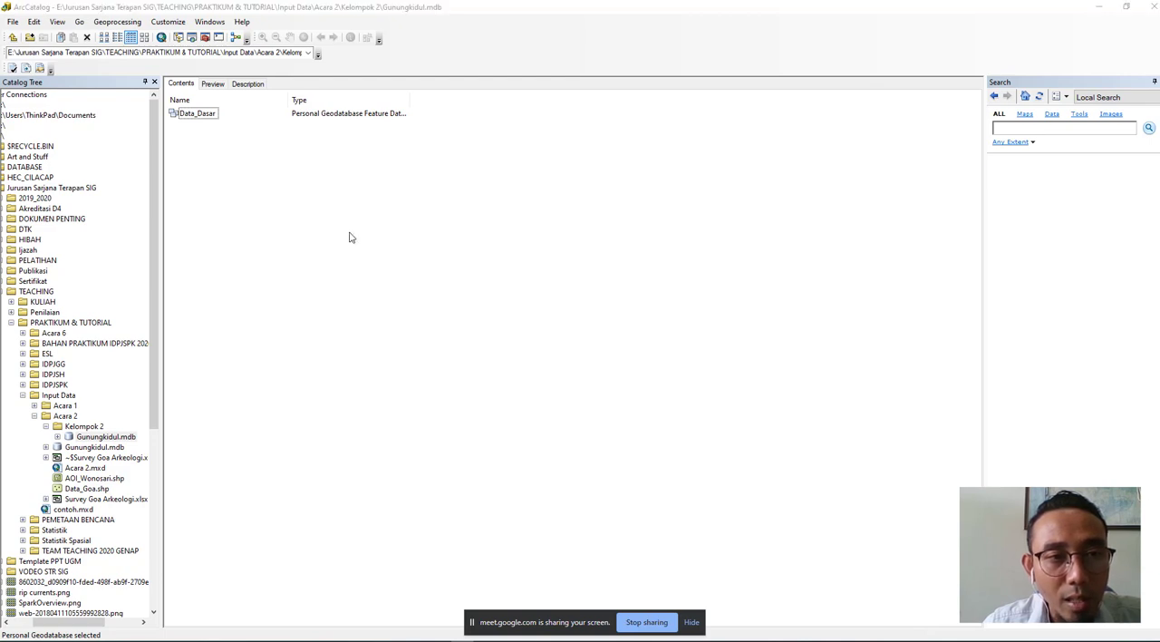
{"action": "type", "text": "Data "}
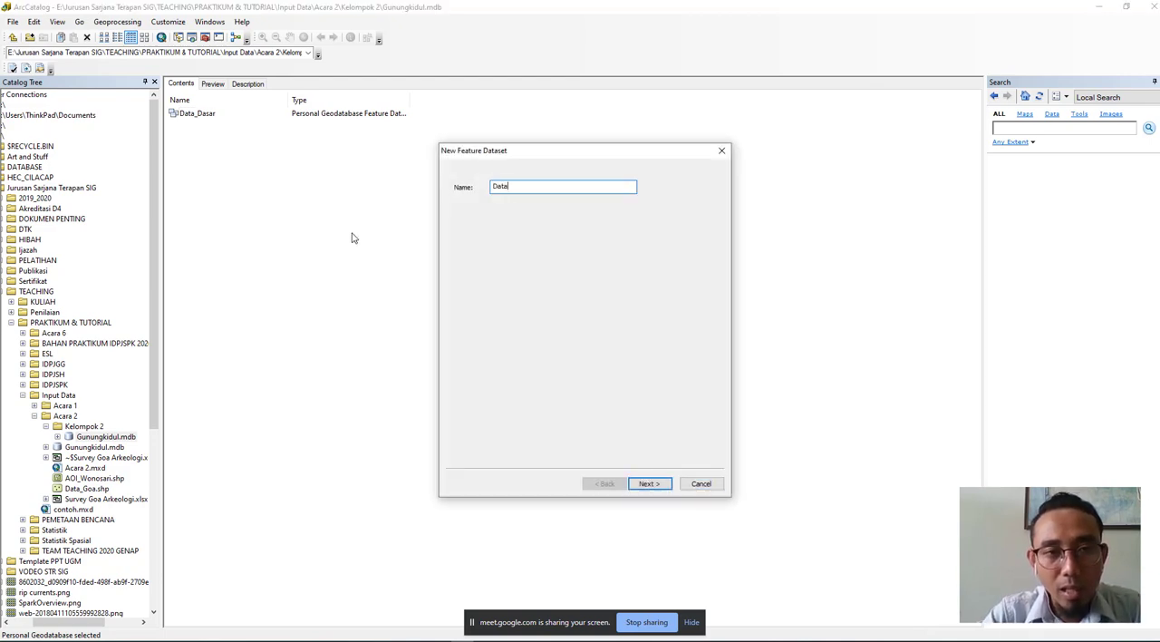
{"action": "type", "text": "_Tem"}
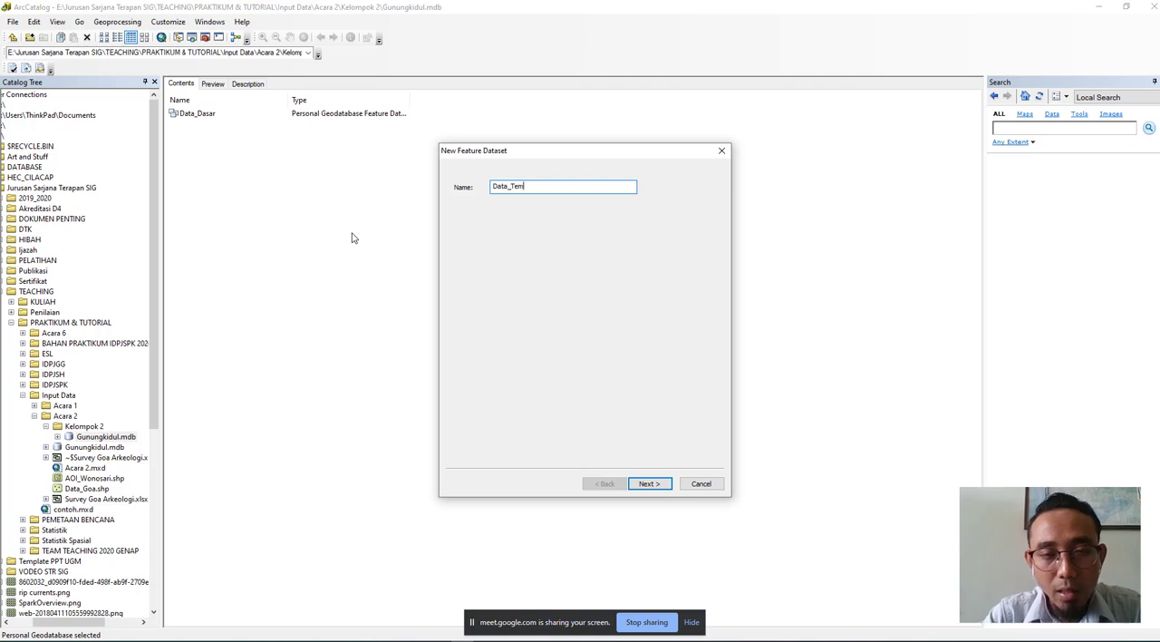
{"action": "type", "text": "atik"}
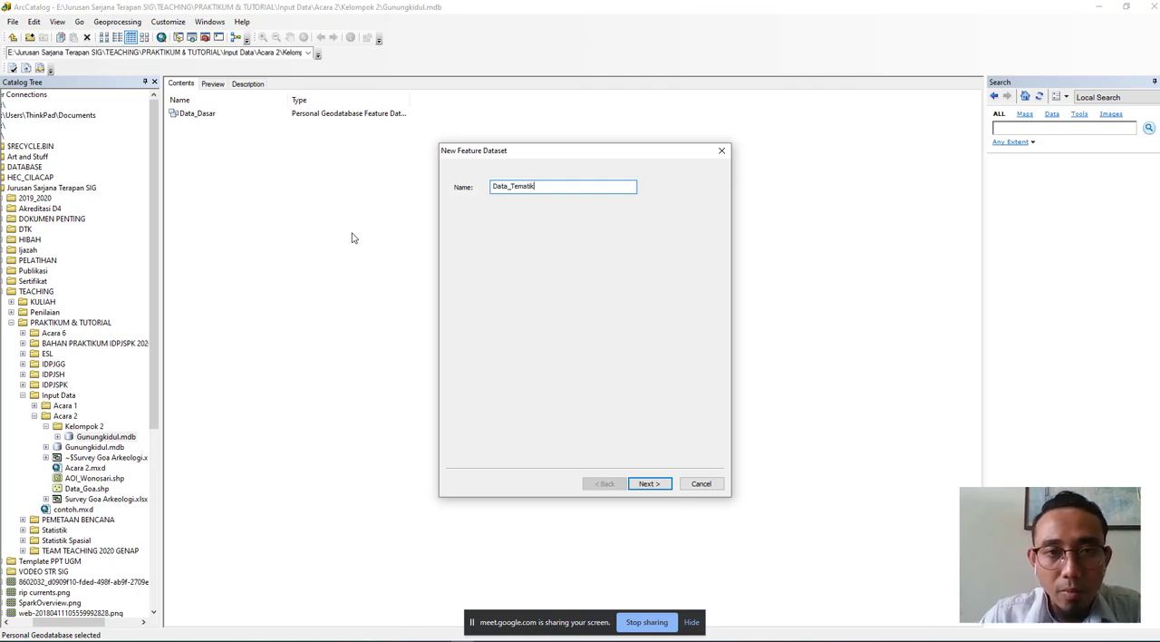
{"action": "left_click", "coordinate": [648, 484]}
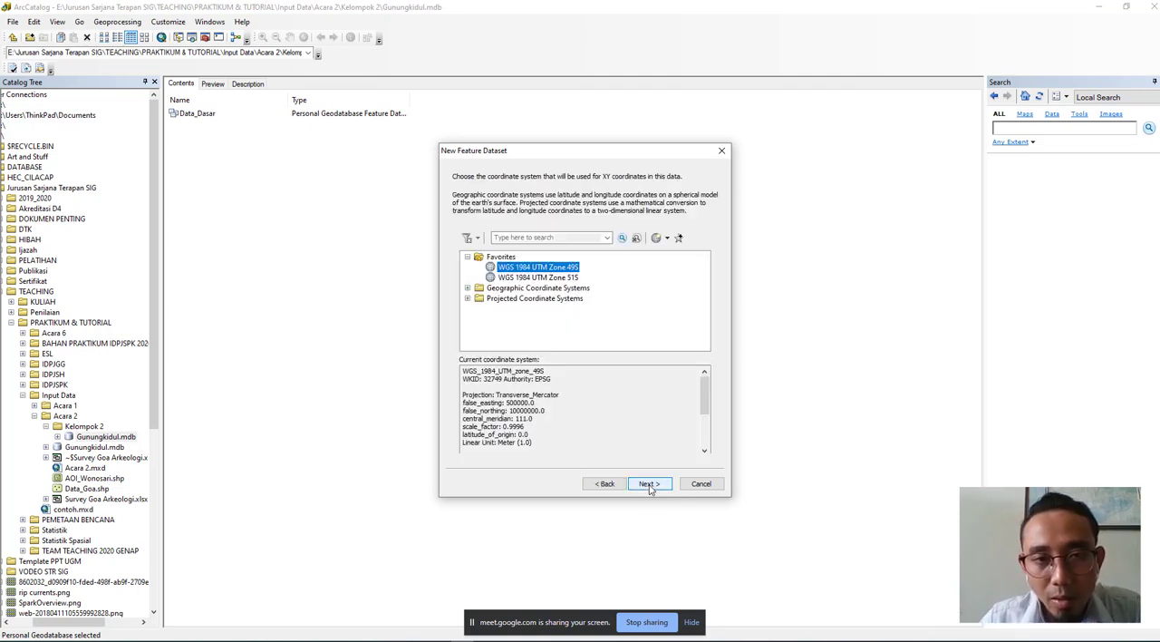
- Finish the Data_Tematik dataset with WGS 1984 UTM Zone 49S for XY, WGS 1984 for Z and the default tolerances
{"action": "left_click", "coordinate": [679, 238]}
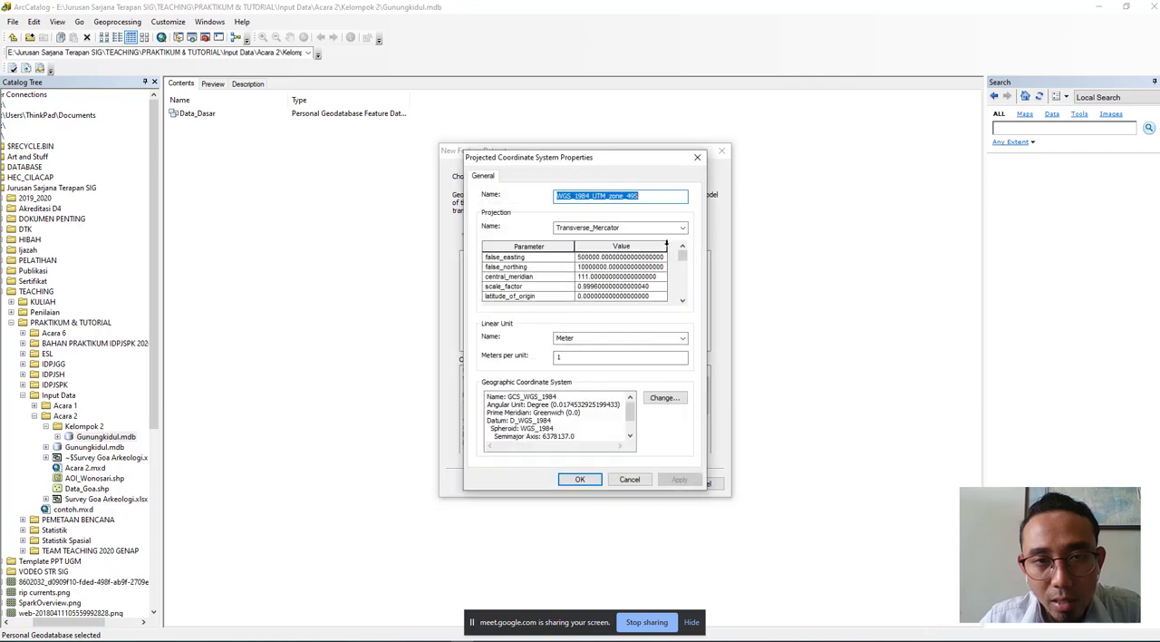
{"action": "left_click", "coordinate": [697, 158]}
{"action": "left_click", "coordinate": [632, 484]}
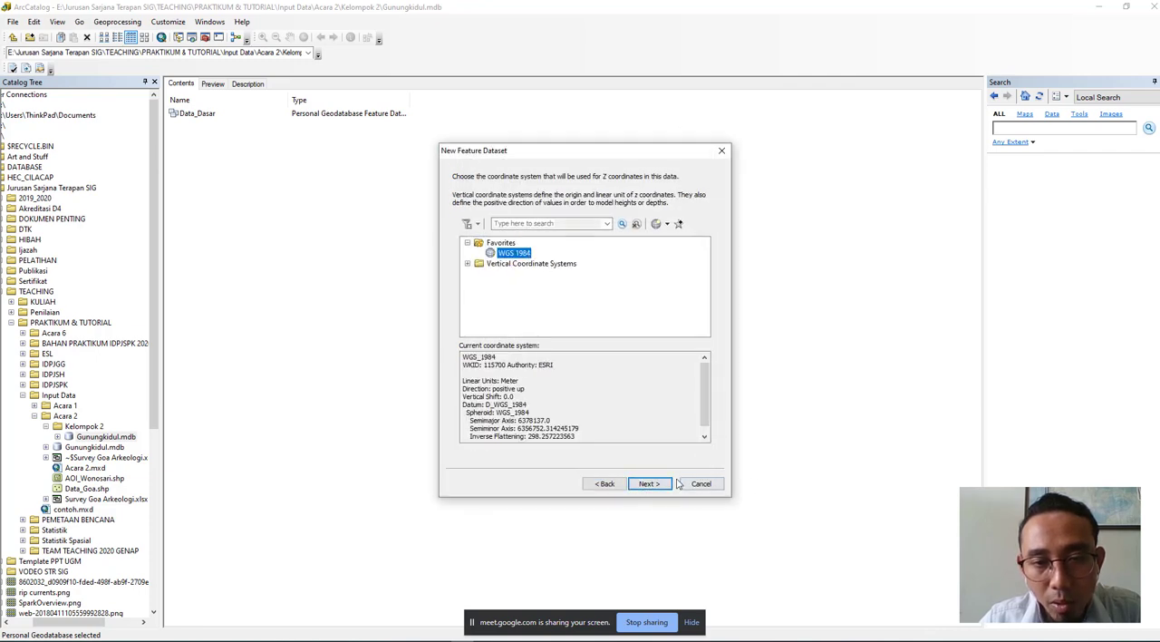
{"action": "left_click", "coordinate": [649, 484]}
{"action": "left_click", "coordinate": [649, 484]}
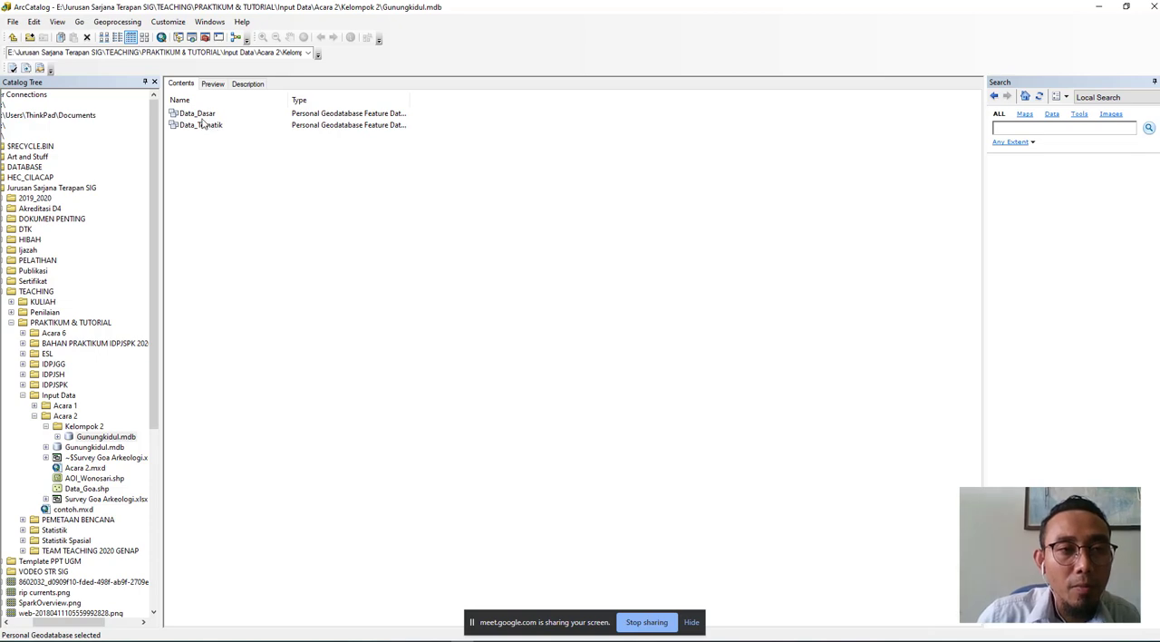
- Open the Data_Dasar dataset, start a new feature class in it and review the available feature types
{"action": "double_click", "coordinate": [197, 113]}
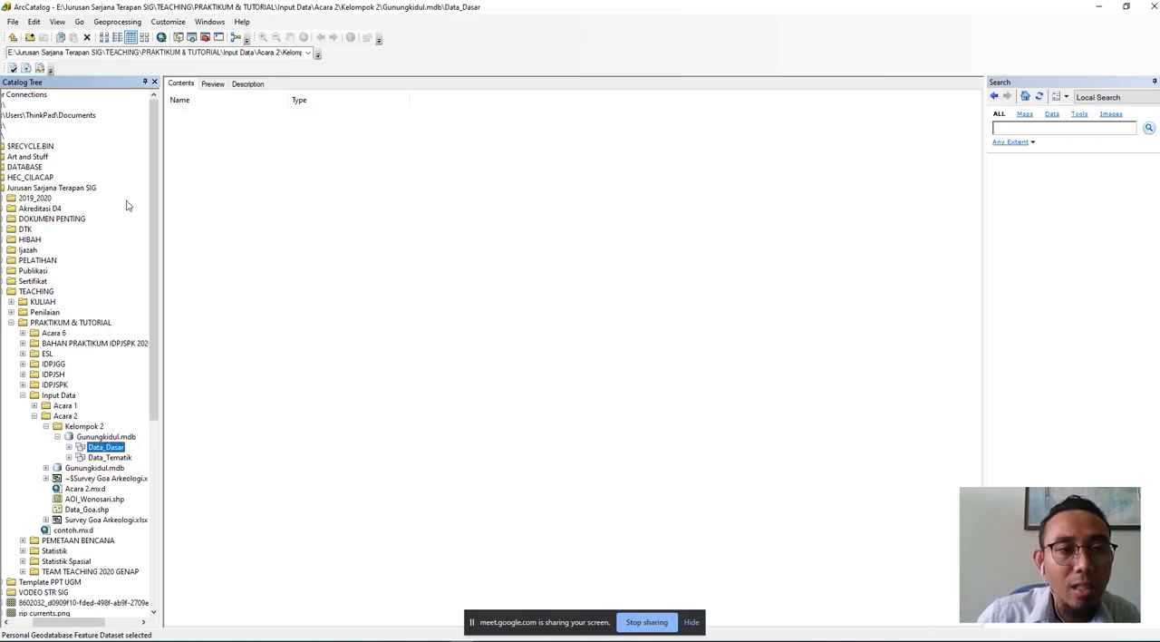
{"action": "left_click", "coordinate": [257, 155]}
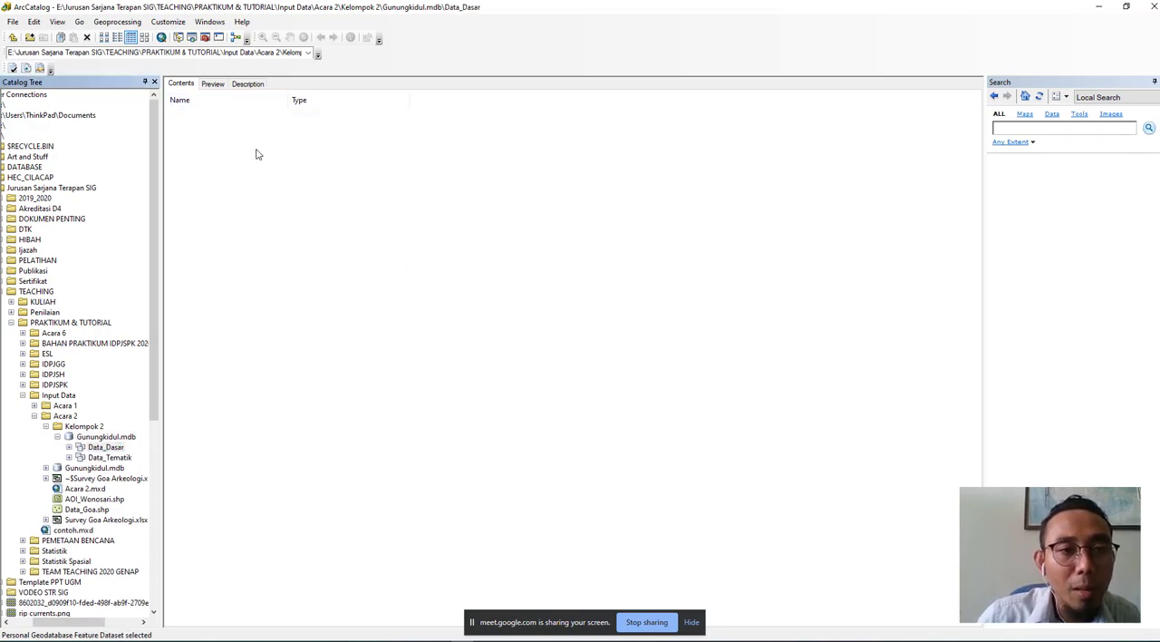
{"action": "right_click", "coordinate": [256, 155]}
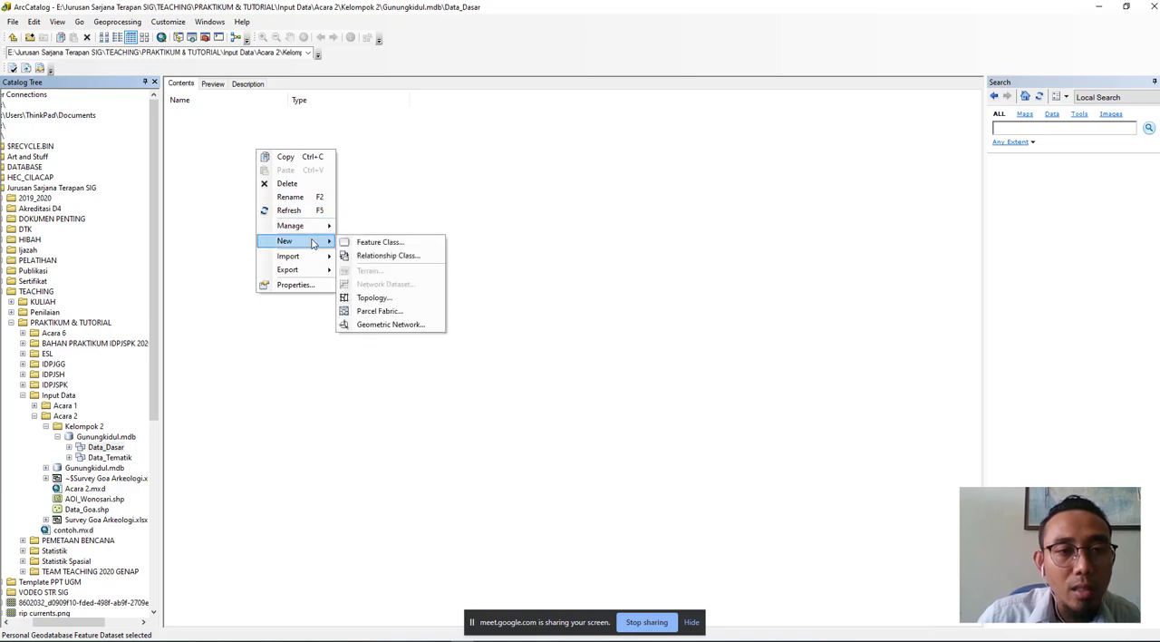
{"action": "left_click", "coordinate": [346, 242]}
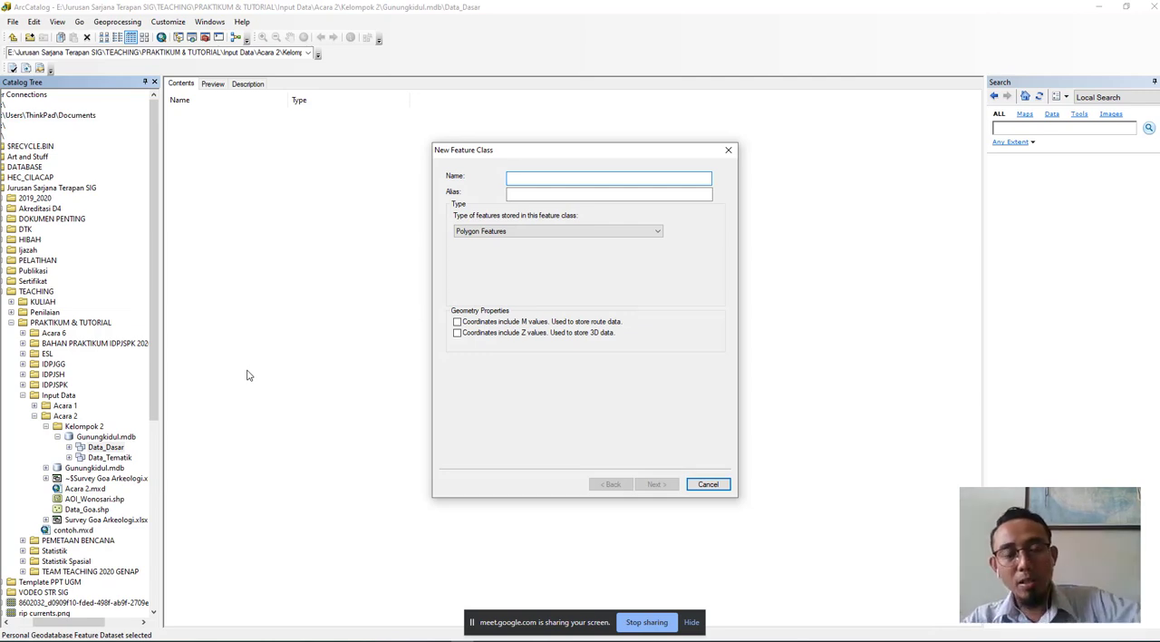
{"action": "left_click", "coordinate": [532, 233]}
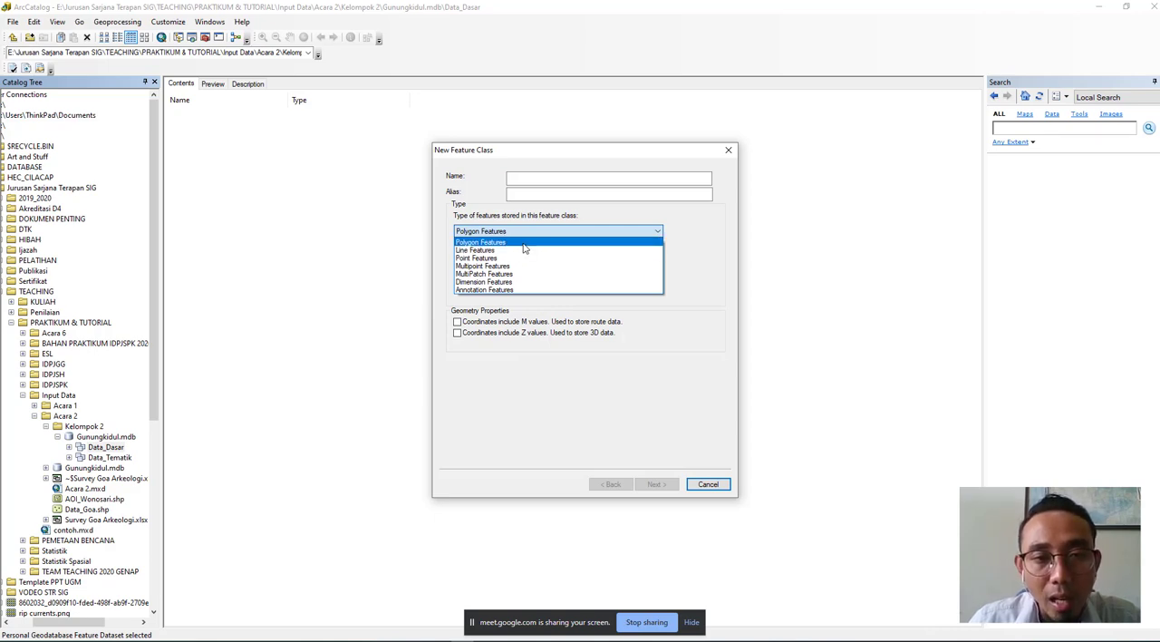
{"action": "left_click", "coordinate": [551, 232]}
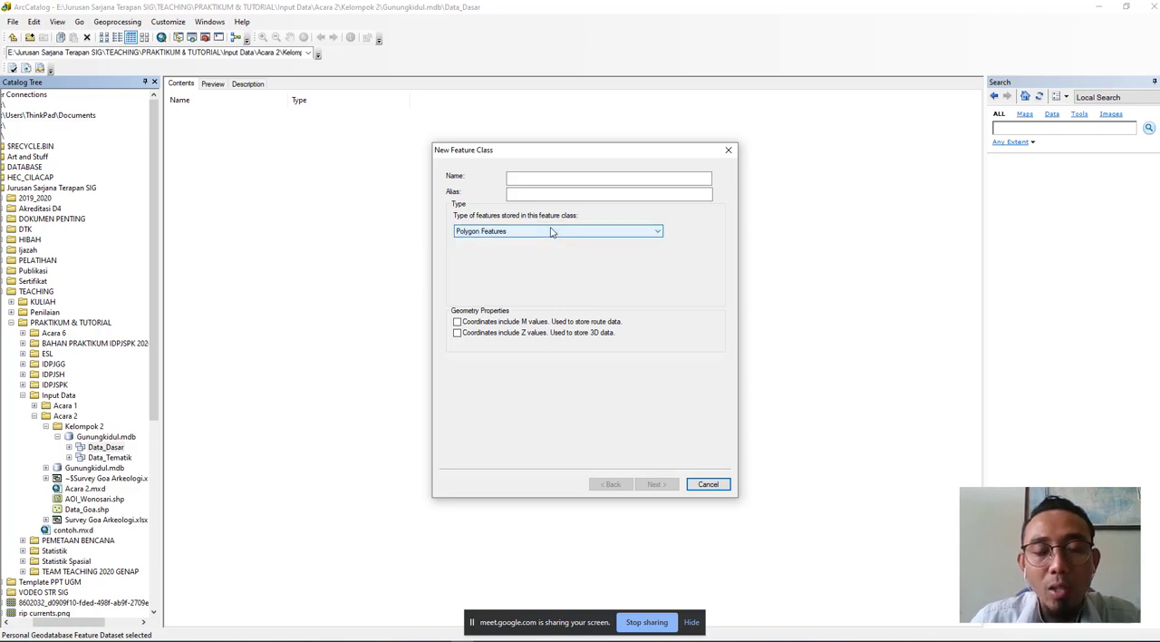
- Name the new feature class "Ibukota_Kec"
{"action": "left_click", "coordinate": [533, 178]}
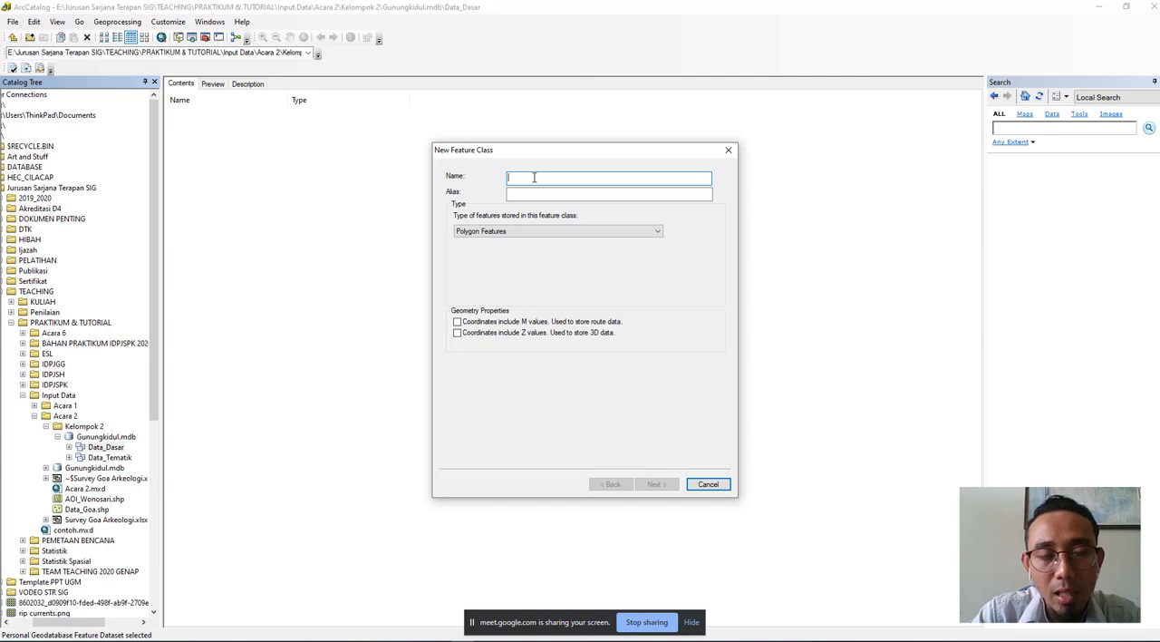
{"action": "type", "text": "ibuk"}
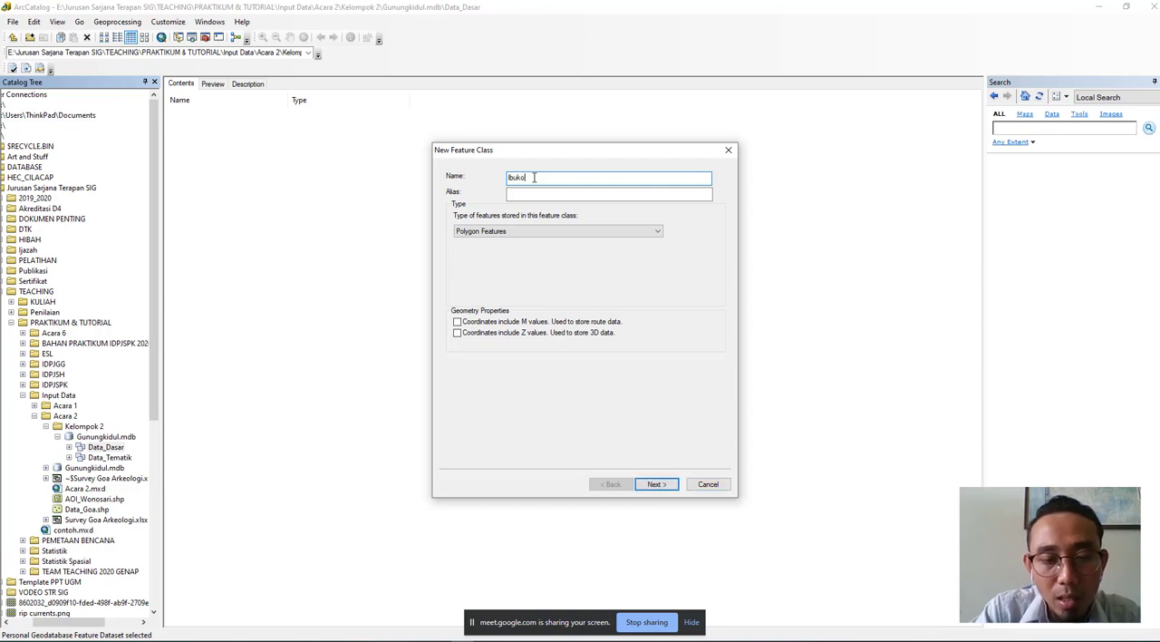
{"action": "type", "text": "ota"}
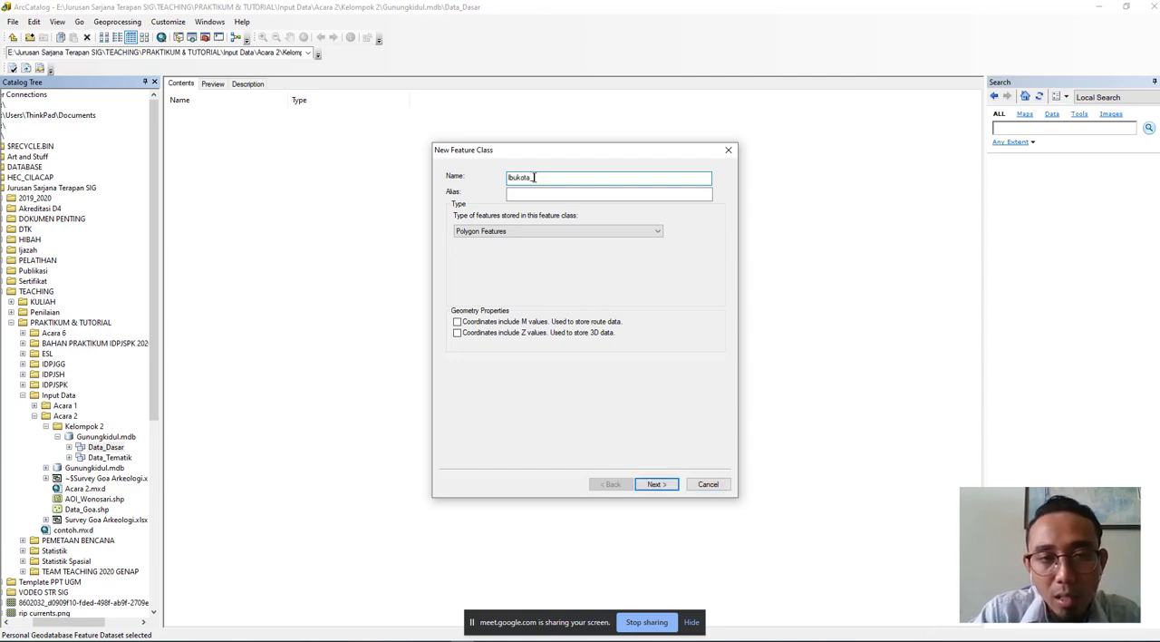
{"action": "type", "text": "_"}
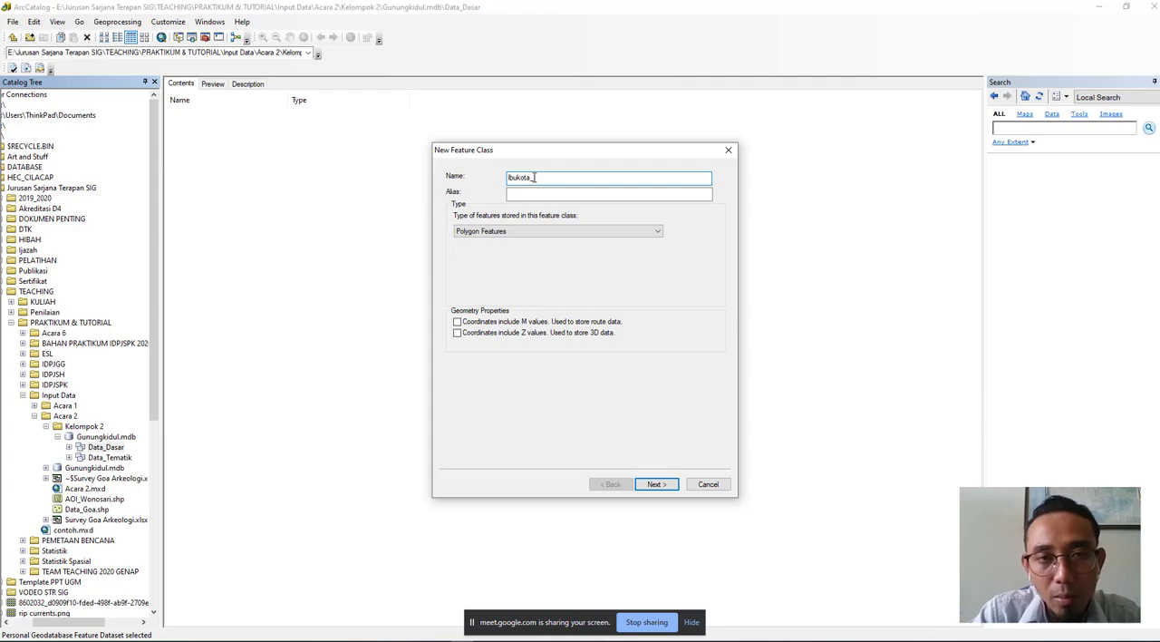
{"action": "type", "text": "Ke"}
{"action": "key", "text": "BackSpace"}
{"action": "key", "text": "BackSpace"}
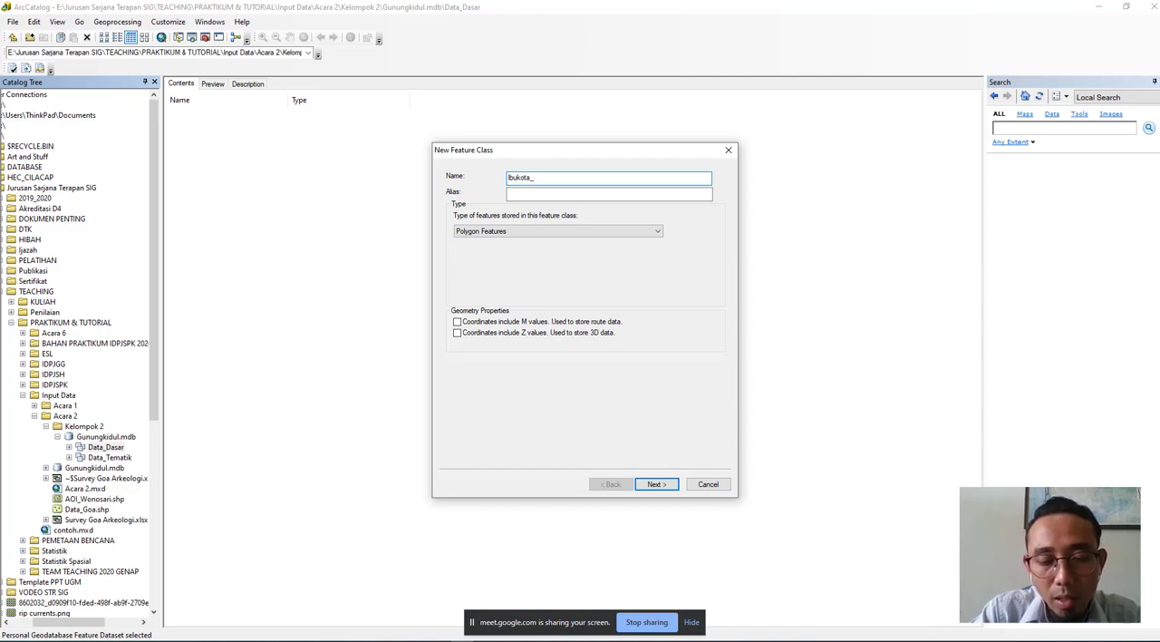
{"action": "type", "text": "Kec"}
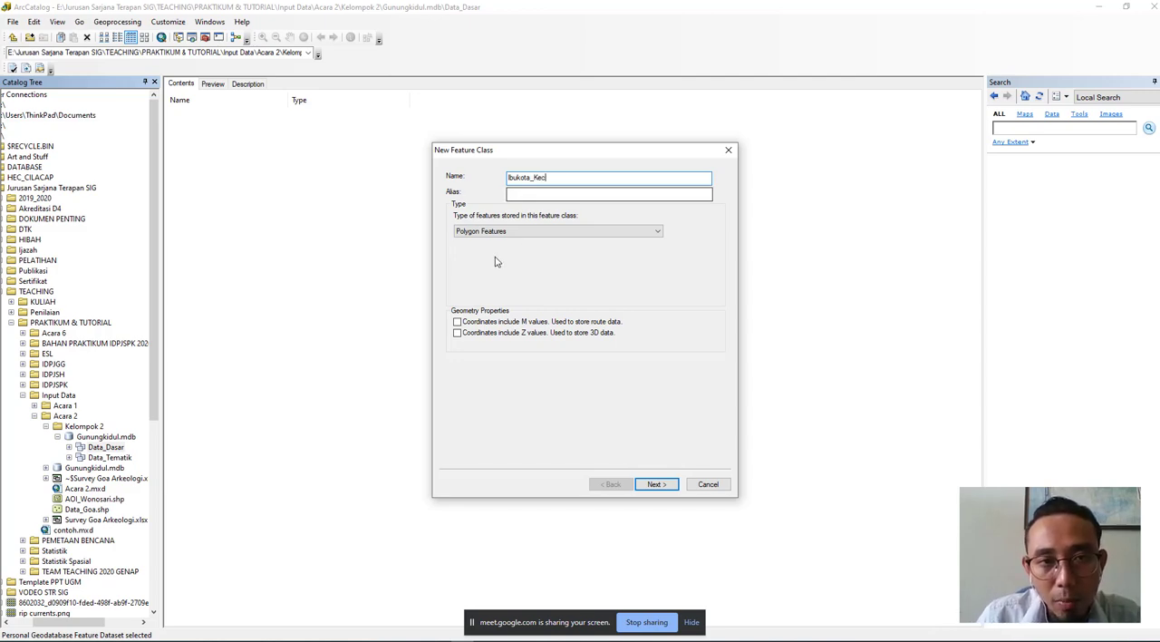
- Give the Ibukota_Kec feature class the alias "Ibukota Kecamatan"
{"action": "left_click", "coordinate": [531, 195]}
{"action": "type", "text": "Ib"}
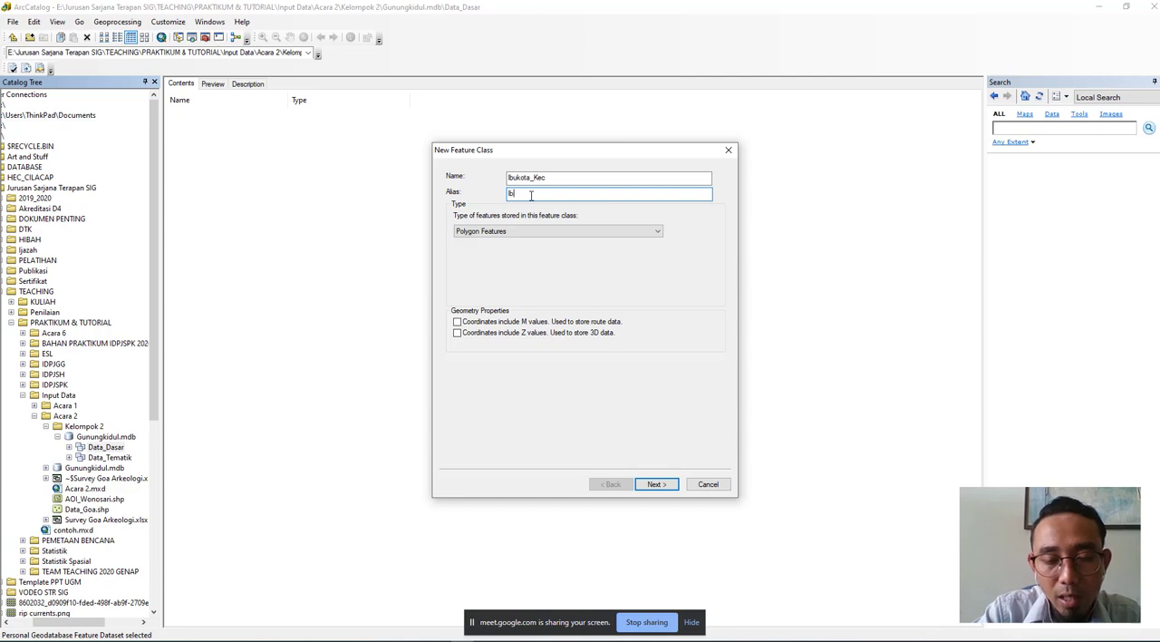
{"action": "type", "text": "ukota"}
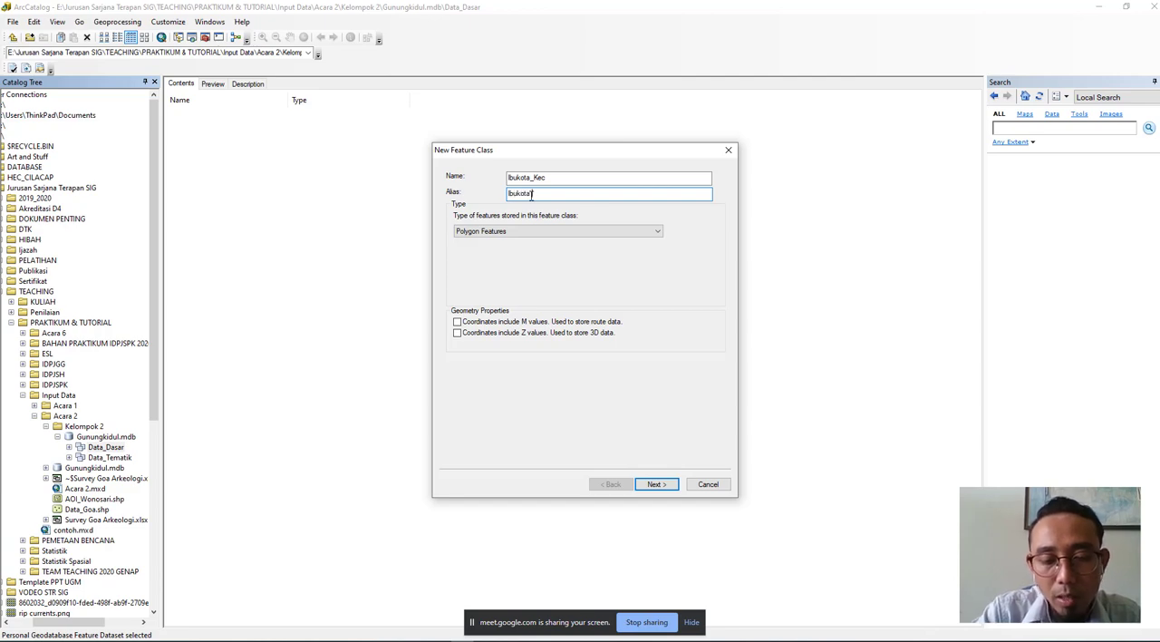
{"action": "type", "text": " Kecamatan"}
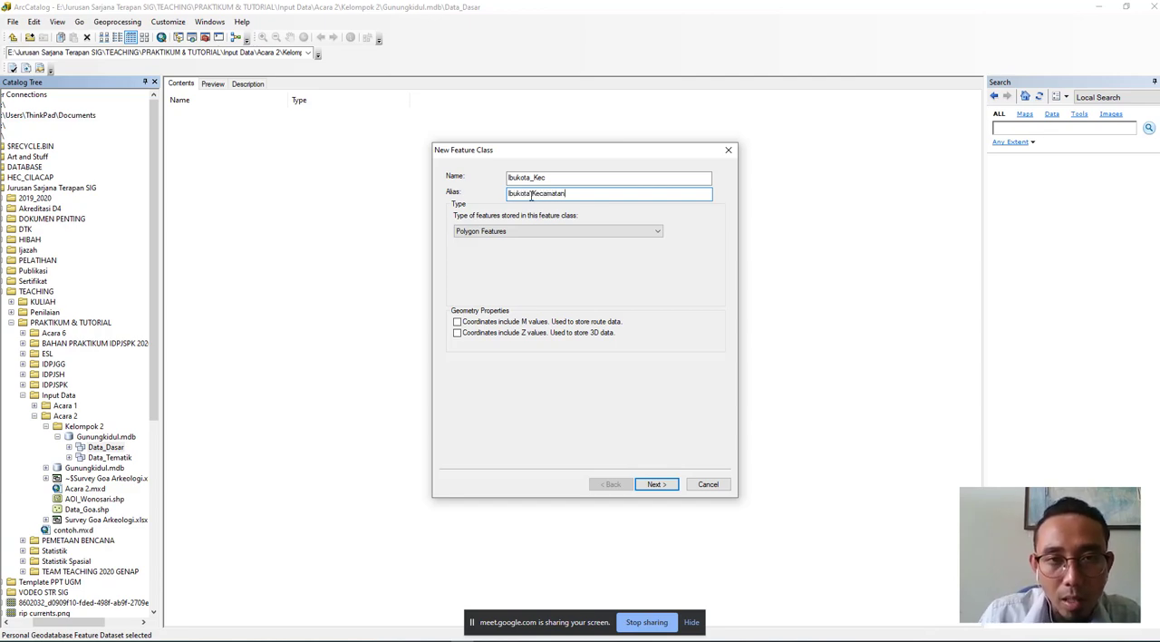
- Set the feature class type to Point Features and proceed to its field definitions
{"action": "left_click", "coordinate": [569, 233]}
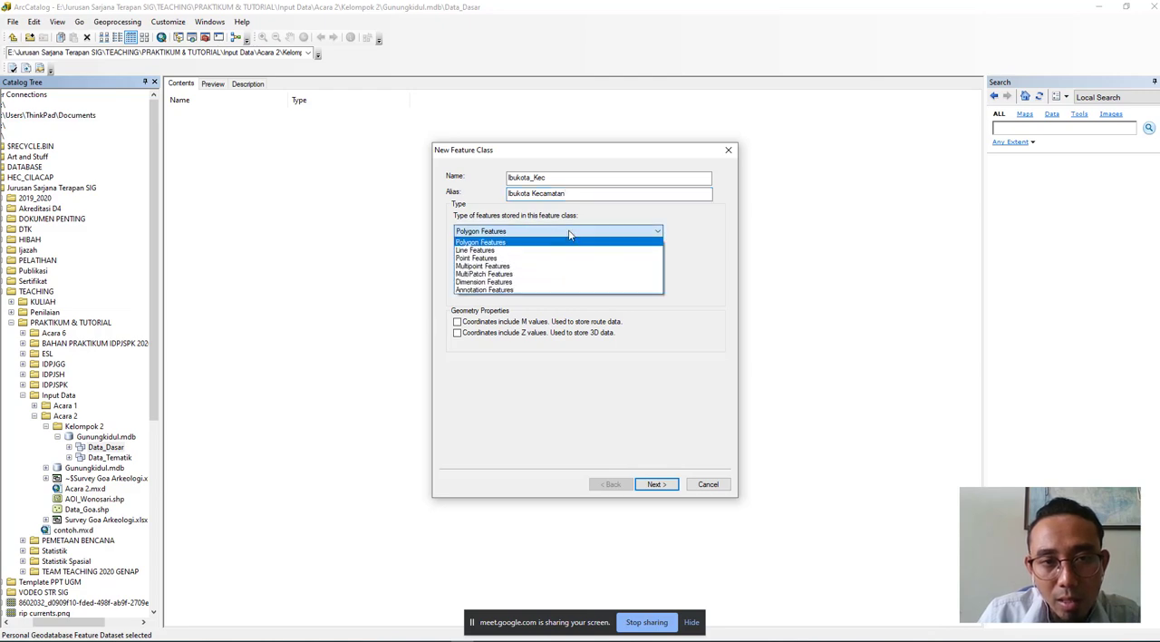
{"action": "left_click", "coordinate": [534, 261]}
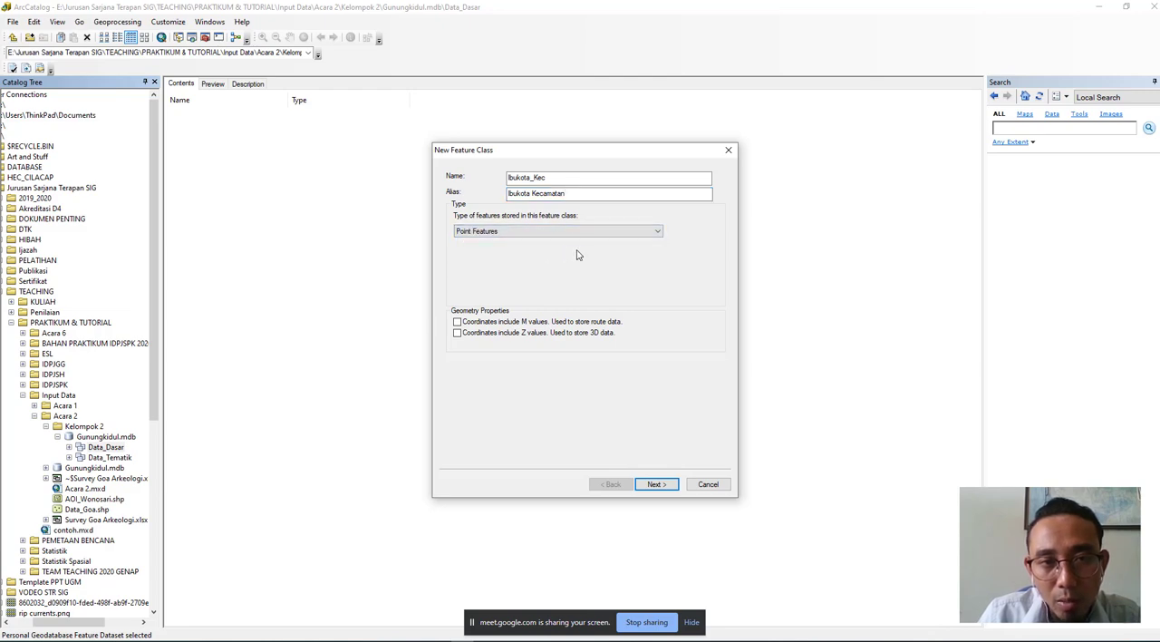
{"action": "left_click", "coordinate": [669, 485]}
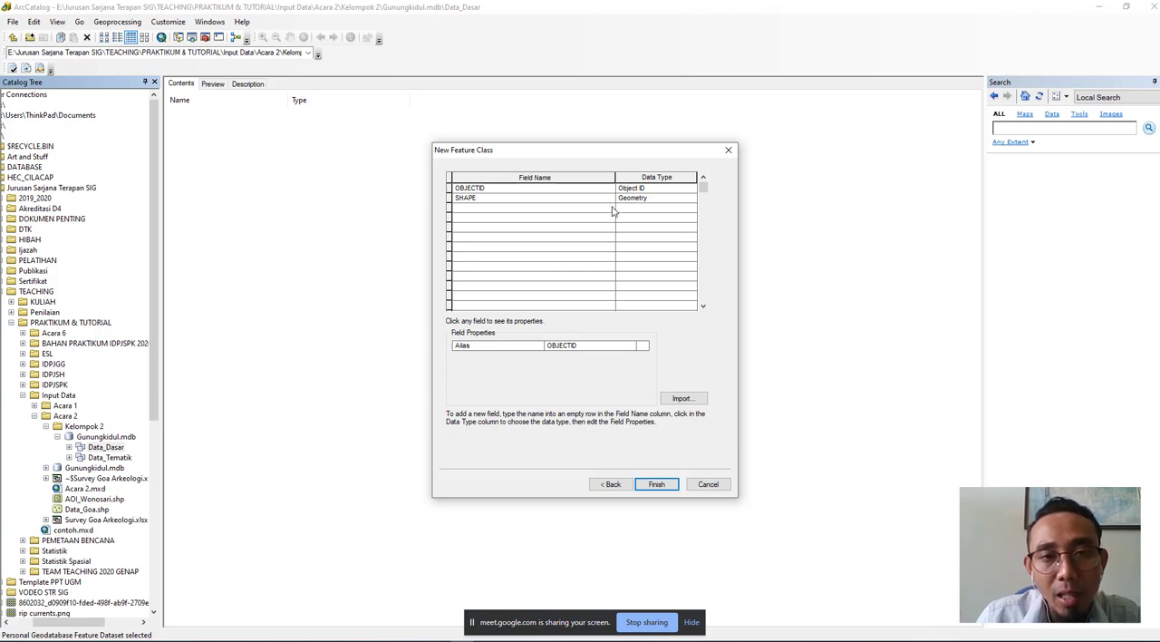
- Add a field named "Nama_Kecamatan" with the Text data type to the Ibukota_Kec feature class
{"action": "left_click", "coordinate": [612, 209]}
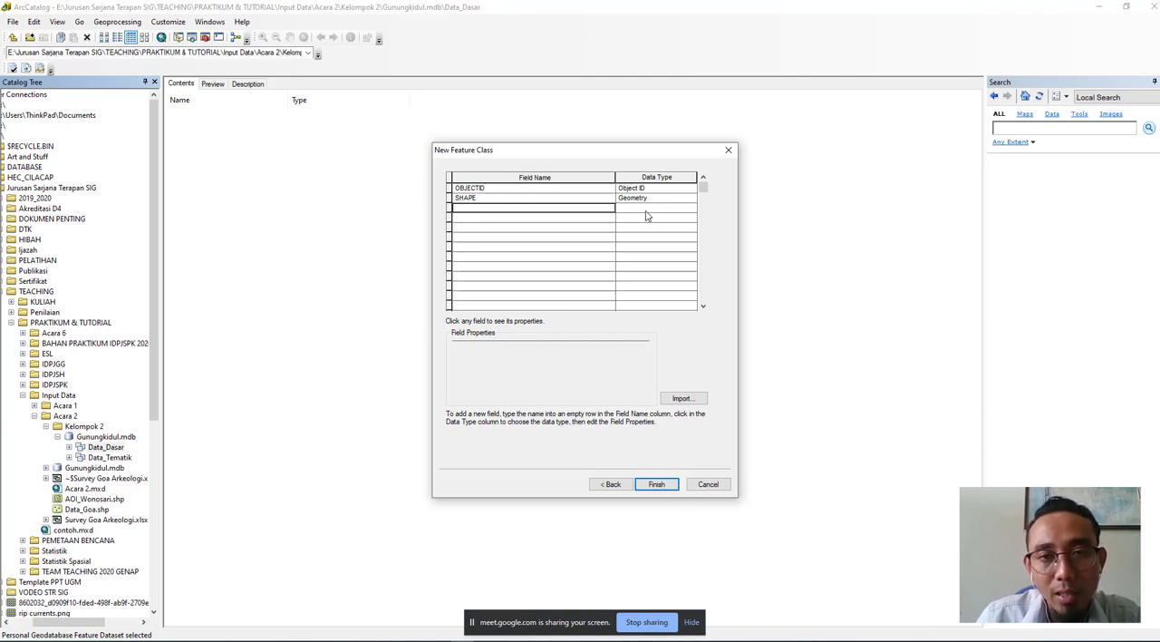
{"action": "left_click", "coordinate": [646, 216]}
{"action": "left_click", "coordinate": [569, 217]}
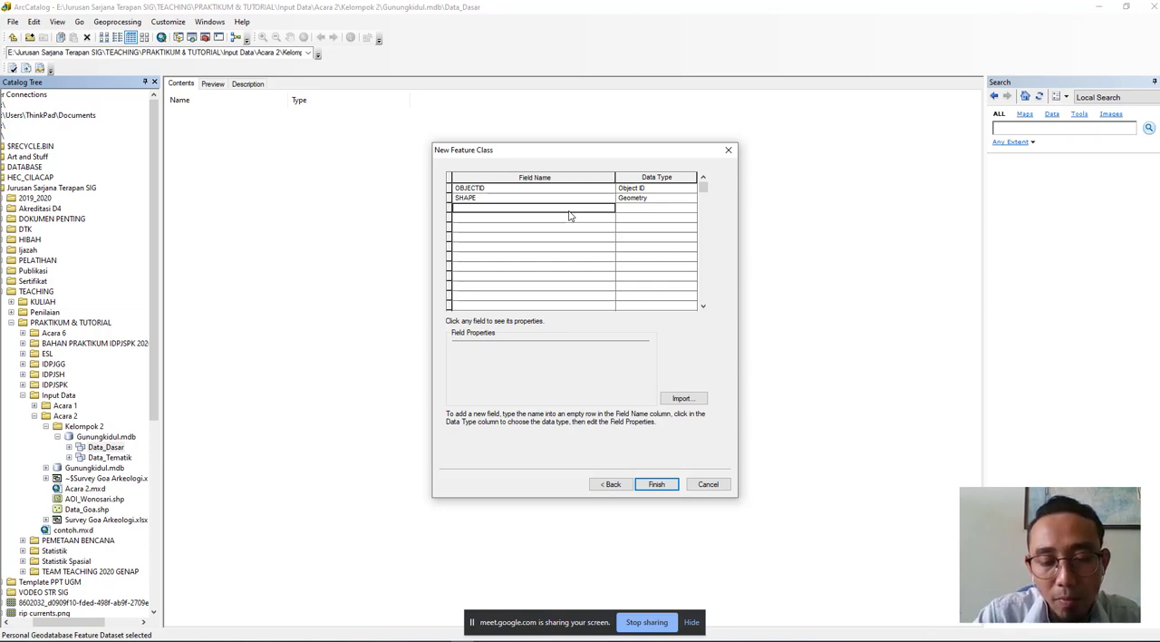
{"action": "type", "text": "Nama"}
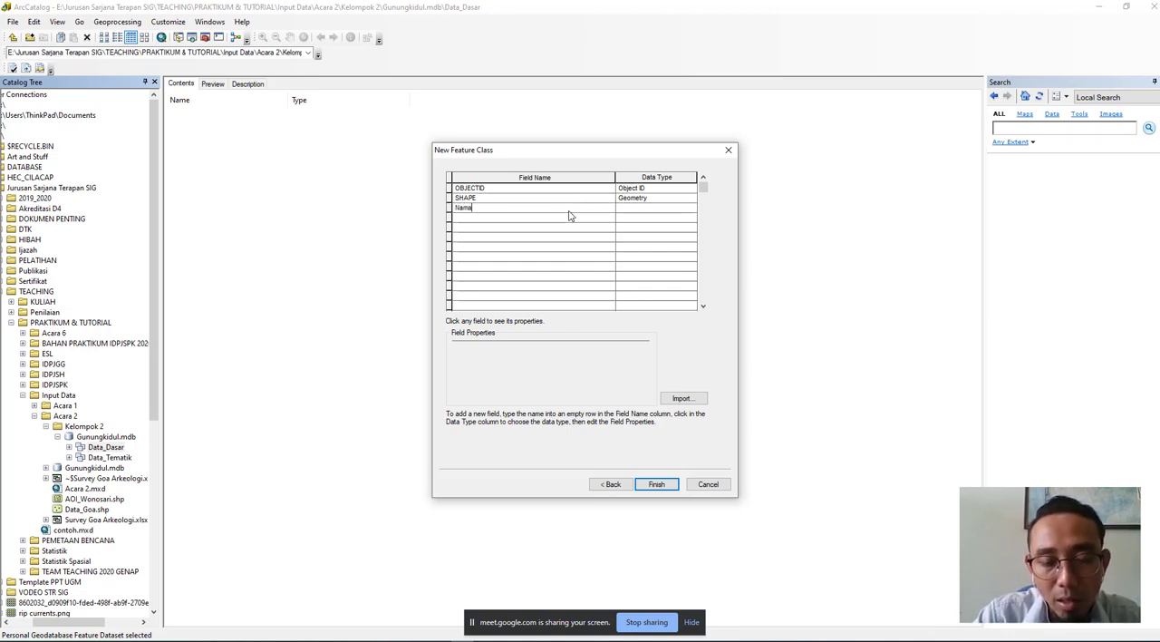
{"action": "type", "text": "_keca"}
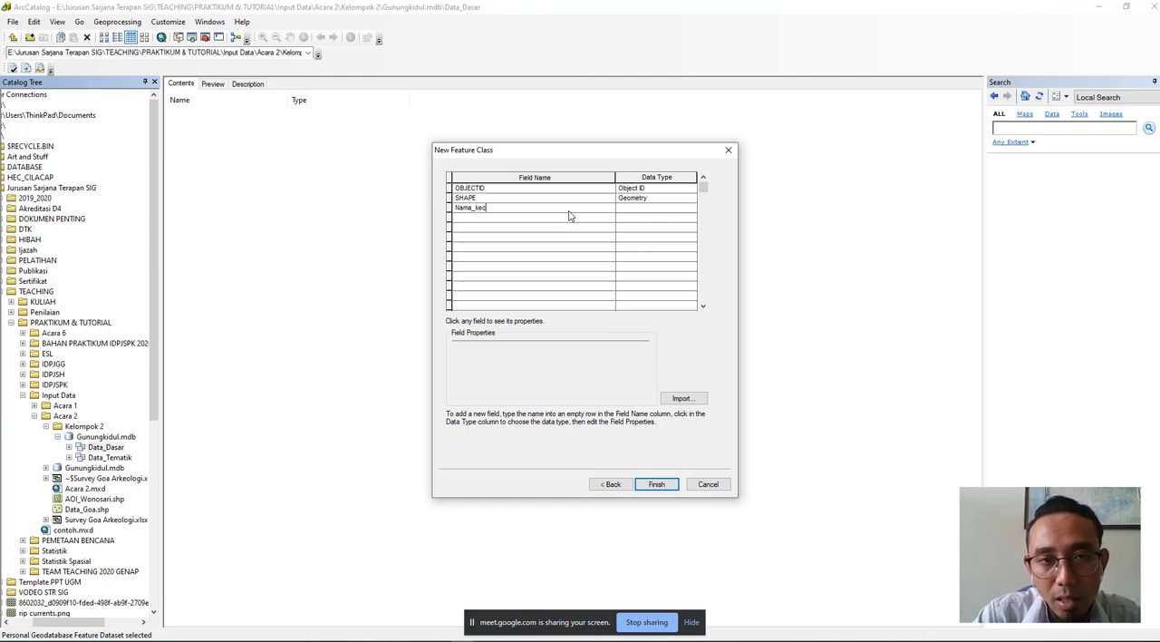
{"action": "key", "text": "BackSpace"}
{"action": "key", "text": "BackSpace"}
{"action": "key", "text": "BackSpace"}
{"action": "key", "text": "BackSpace"}
{"action": "type", "text": "K"}
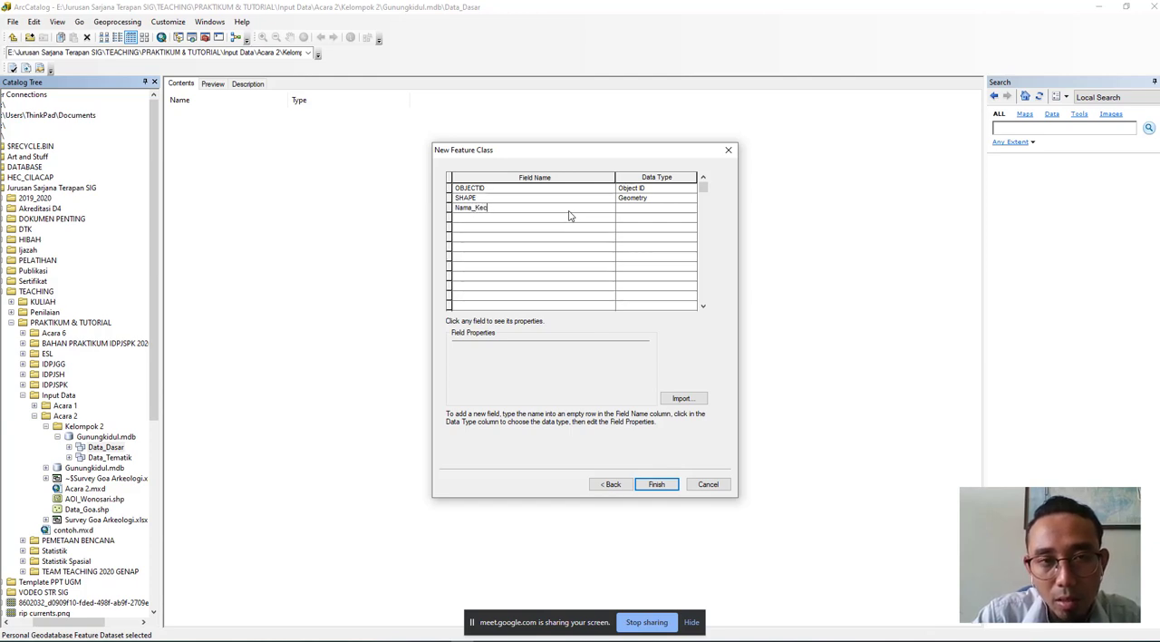
{"action": "type", "text": "ecamatan"}
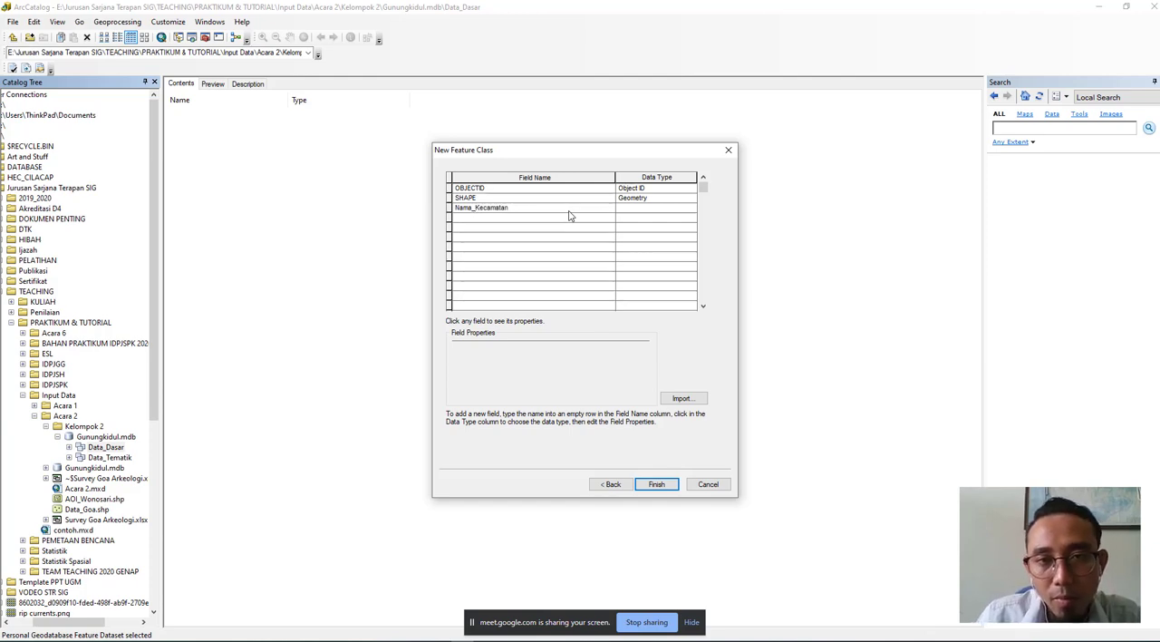
{"action": "left_click", "coordinate": [636, 209]}
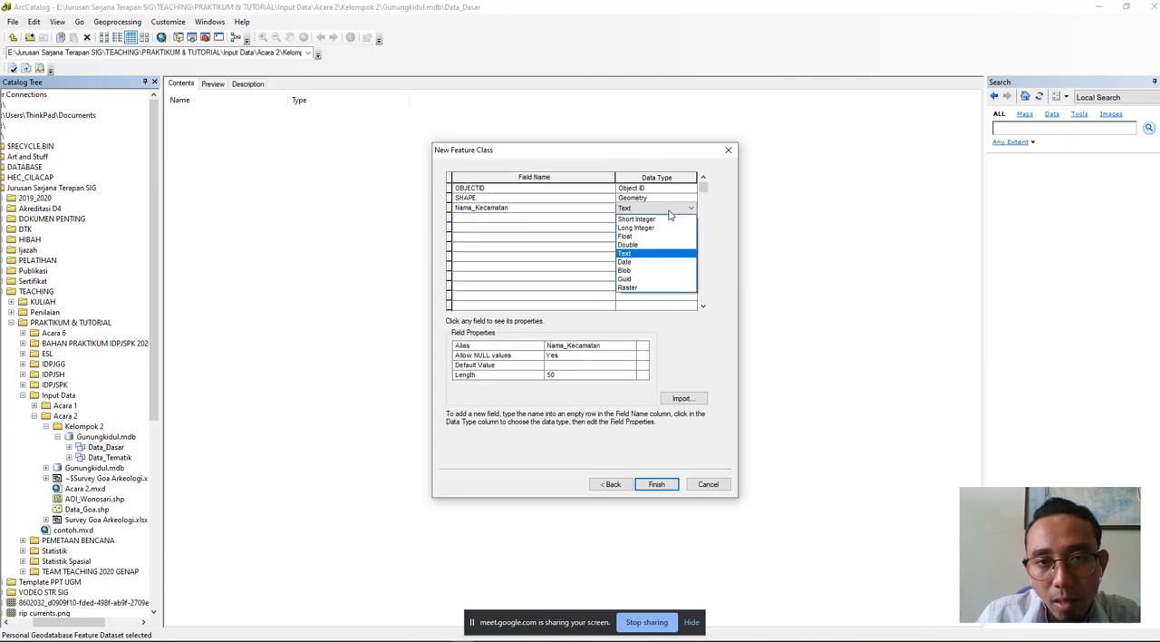
{"action": "left_click", "coordinate": [641, 255]}
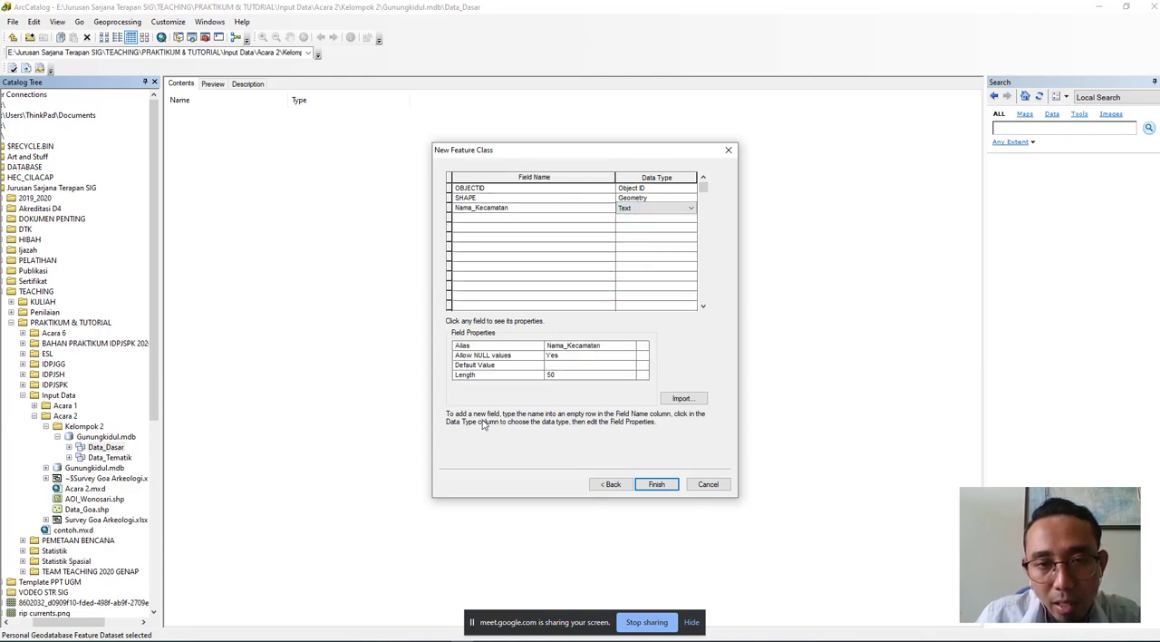
- Try a length of 10 for the Nama_Kecamatan field and set it back to 50
{"action": "left_click", "coordinate": [556, 376]}
{"action": "left_click_drag", "start_coordinate": [557, 375], "coordinate": [546, 375]}
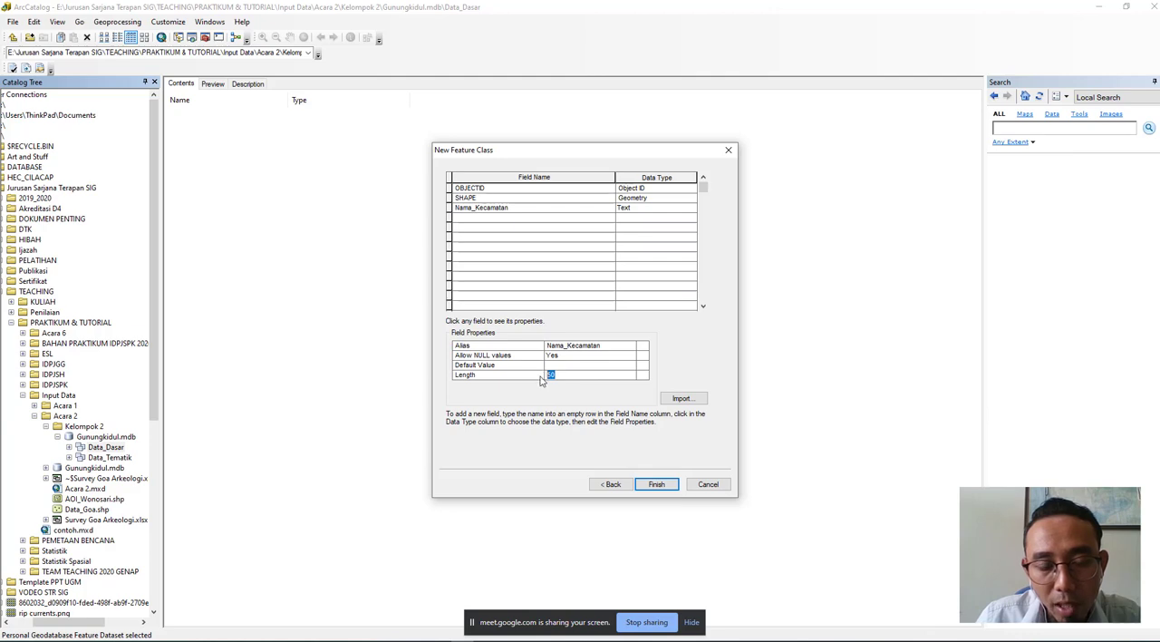
{"action": "type", "text": "10"}
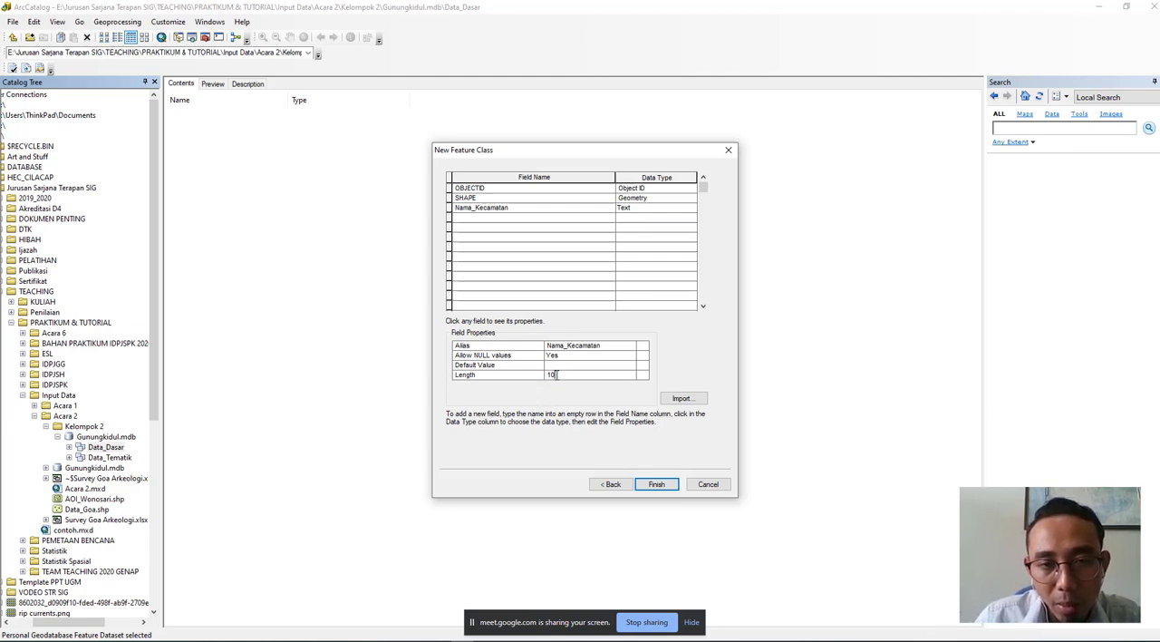
{"action": "left_click_drag", "start_coordinate": [556, 375], "coordinate": [537, 374]}
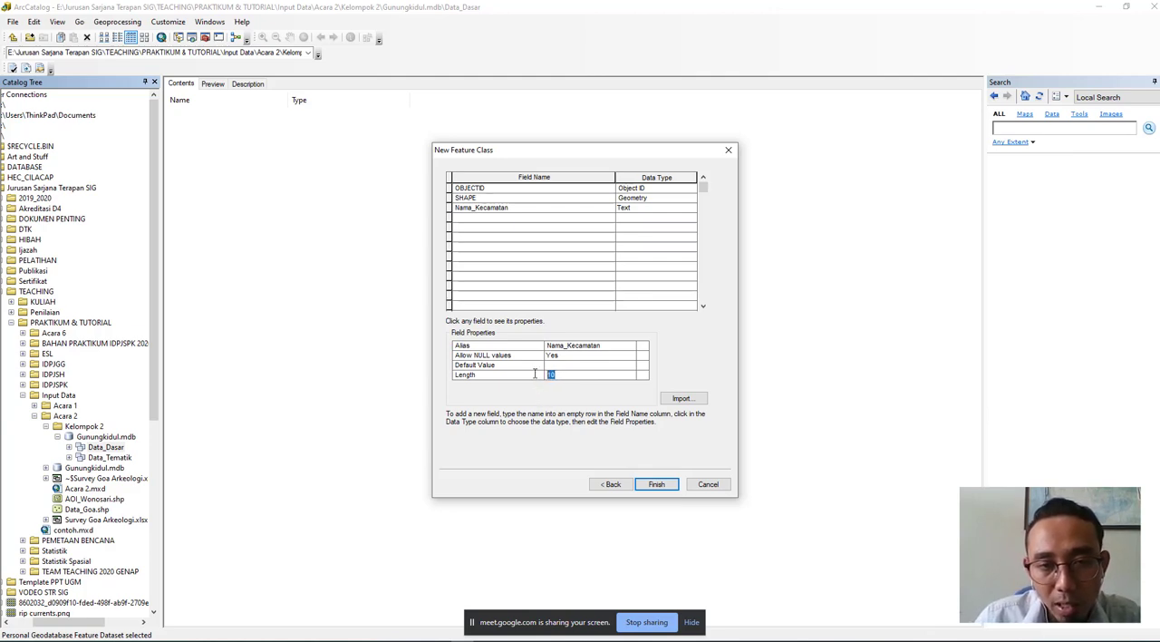
{"action": "type", "text": "50"}
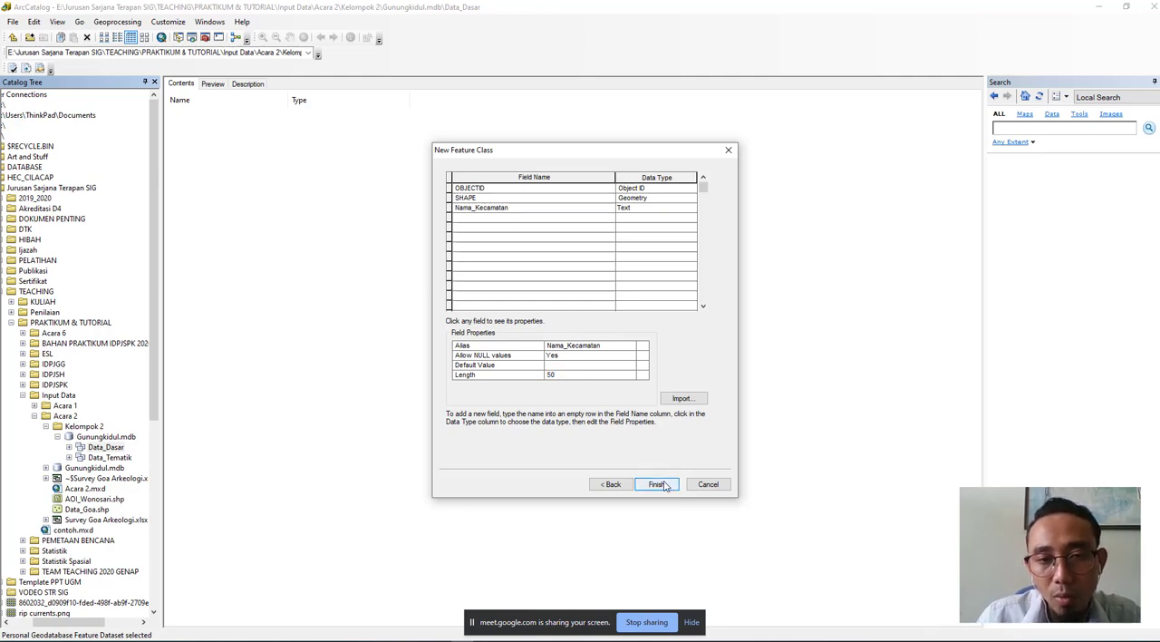
- Finish creating the Ibukota_Kec feature class and check it in the Data_Dasar contents
{"action": "left_click", "coordinate": [658, 484]}
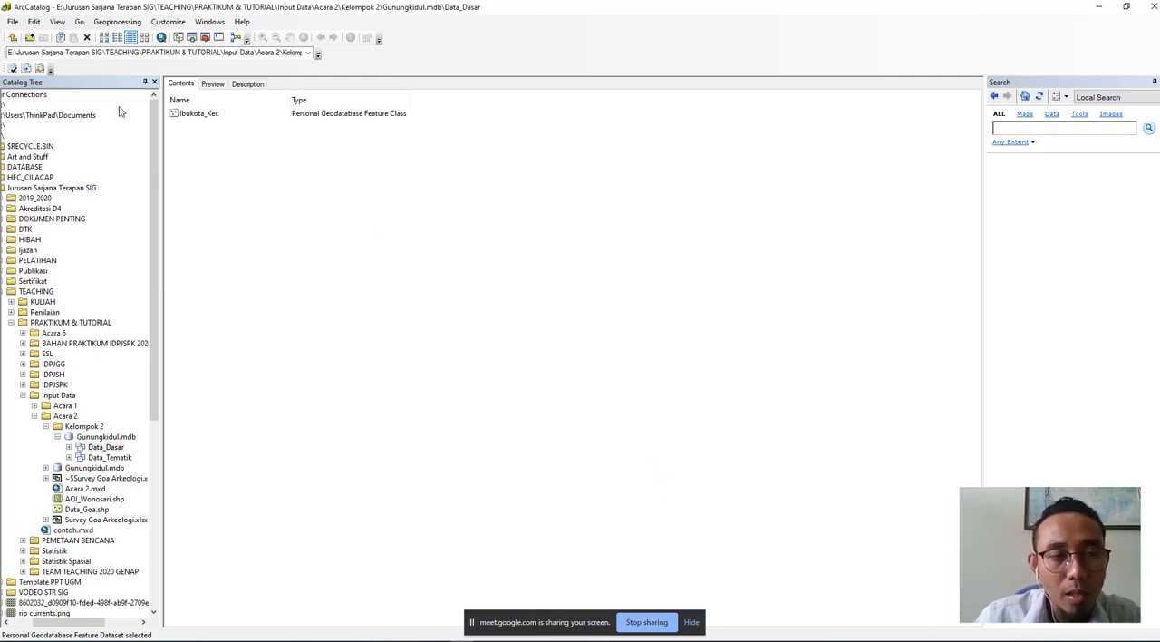
{"action": "left_click", "coordinate": [193, 116]}
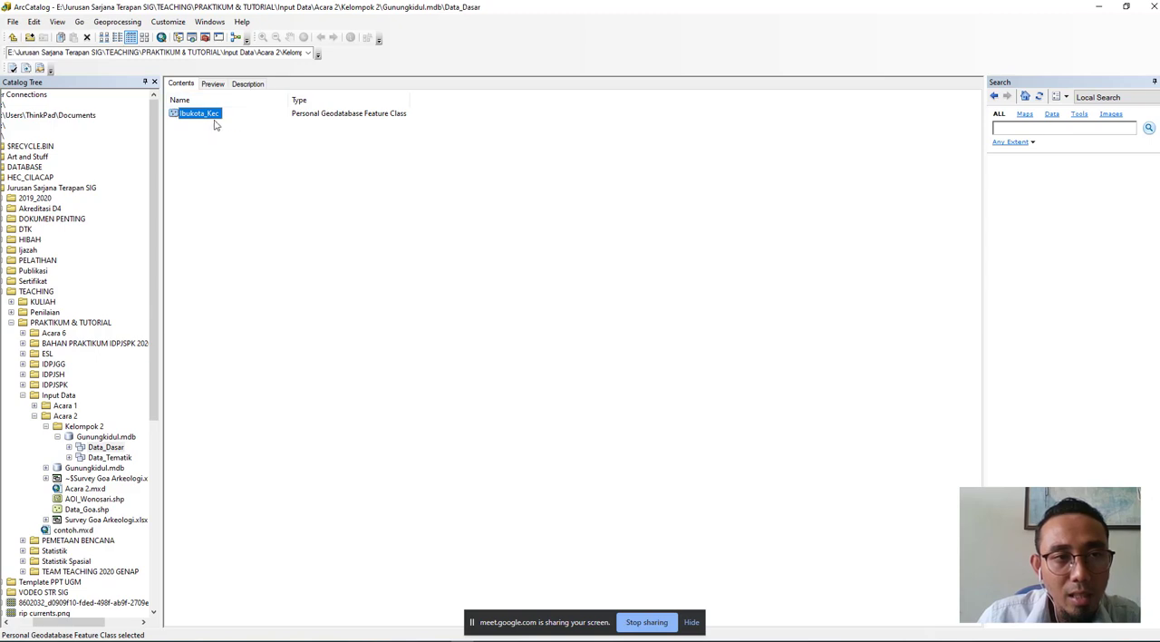
{"action": "left_click", "coordinate": [228, 144]}
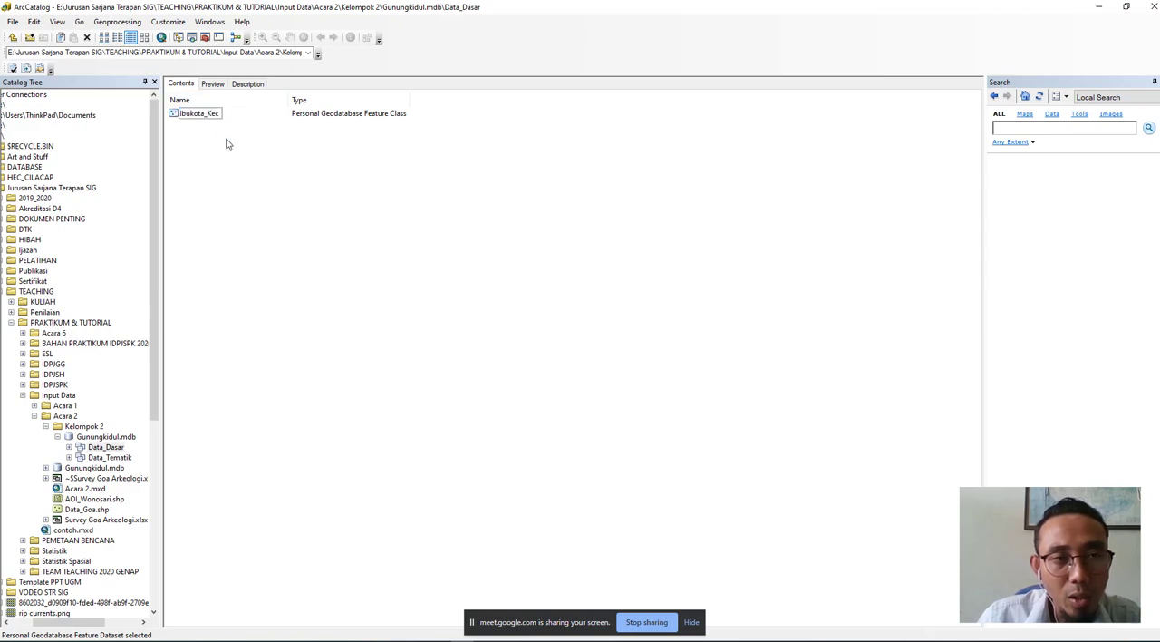
- Start another feature class in Data_Dasar with the name "Jalan" and the alias "Jalan Gunungkidul"
{"action": "right_click", "coordinate": [228, 144]}
{"action": "mouse_move", "coordinate": [277, 219]}
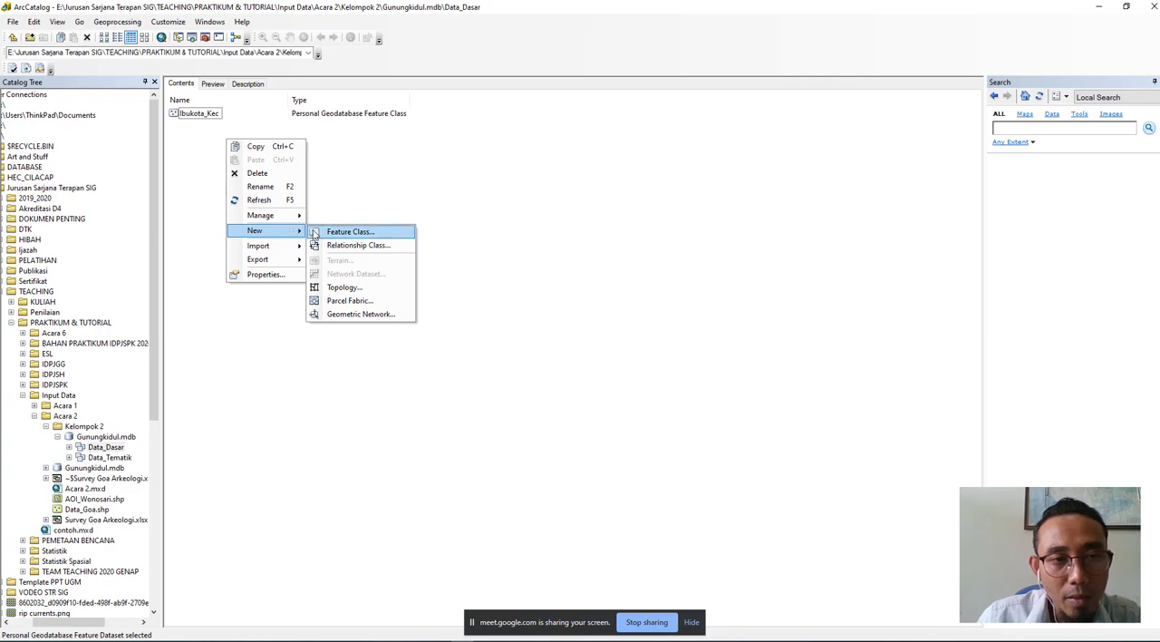
{"action": "left_click", "coordinate": [313, 233]}
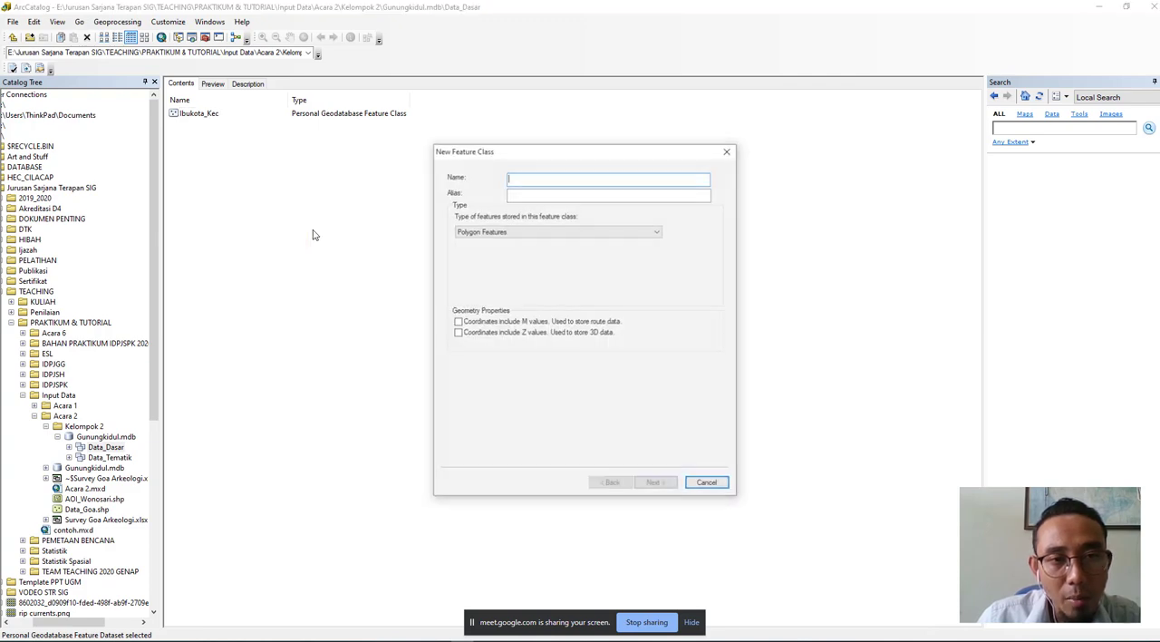
{"action": "type", "text": "Jalan"}
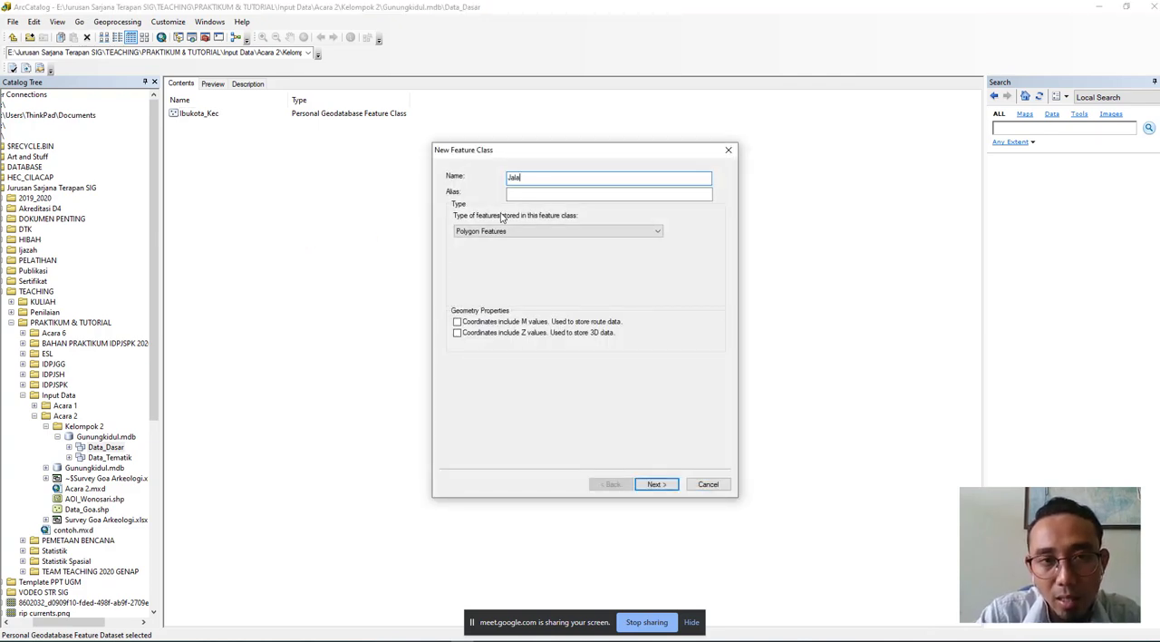
{"action": "left_click", "coordinate": [533, 193]}
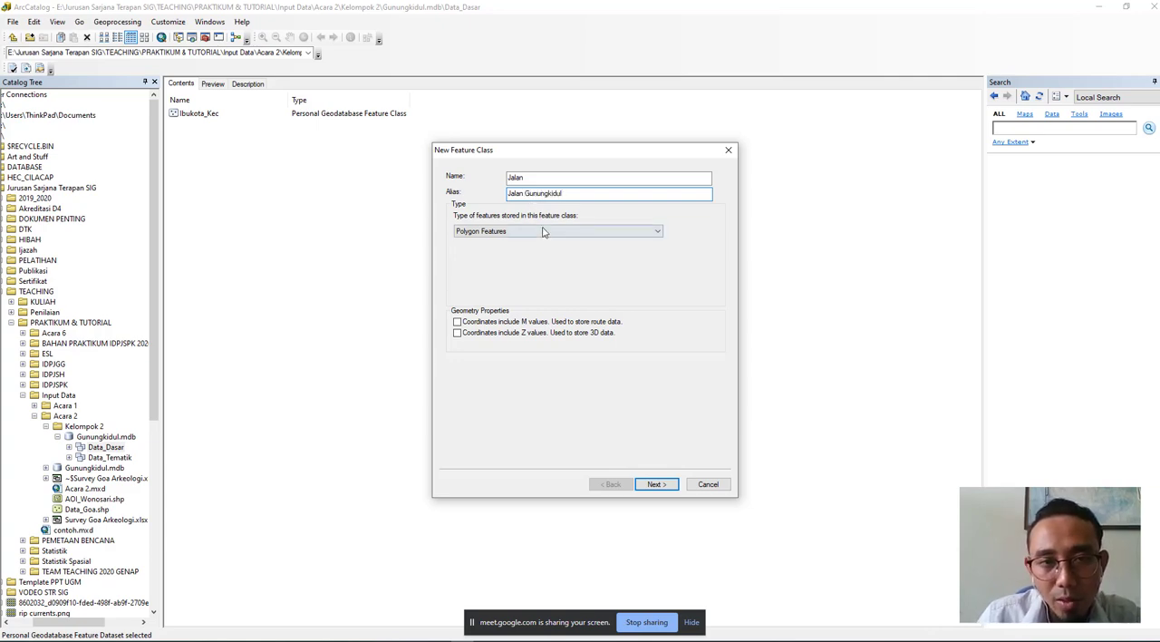
- Set the Jalan feature class type to Line Features and proceed to its field definitions
{"action": "left_click", "coordinate": [543, 232]}
{"action": "left_click", "coordinate": [544, 254]}
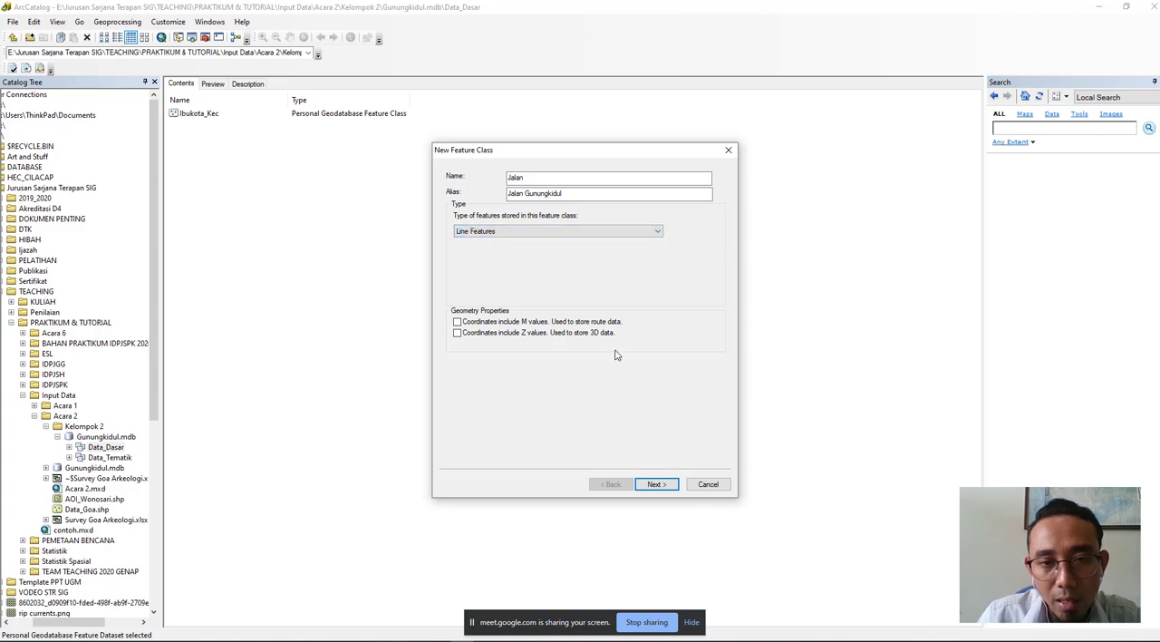
{"action": "left_click", "coordinate": [656, 484]}
- Add a field named "Nama Jalan" with the Text data type to the Jalan feature class
{"action": "left_click", "coordinate": [508, 212]}
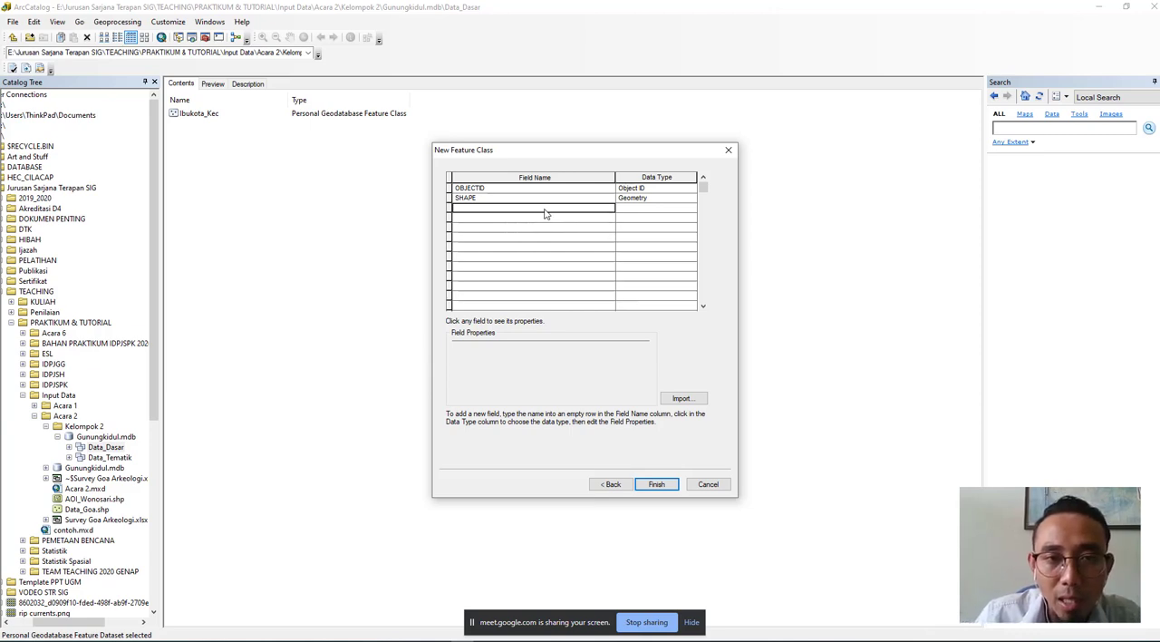
{"action": "type", "text": "Nama"}
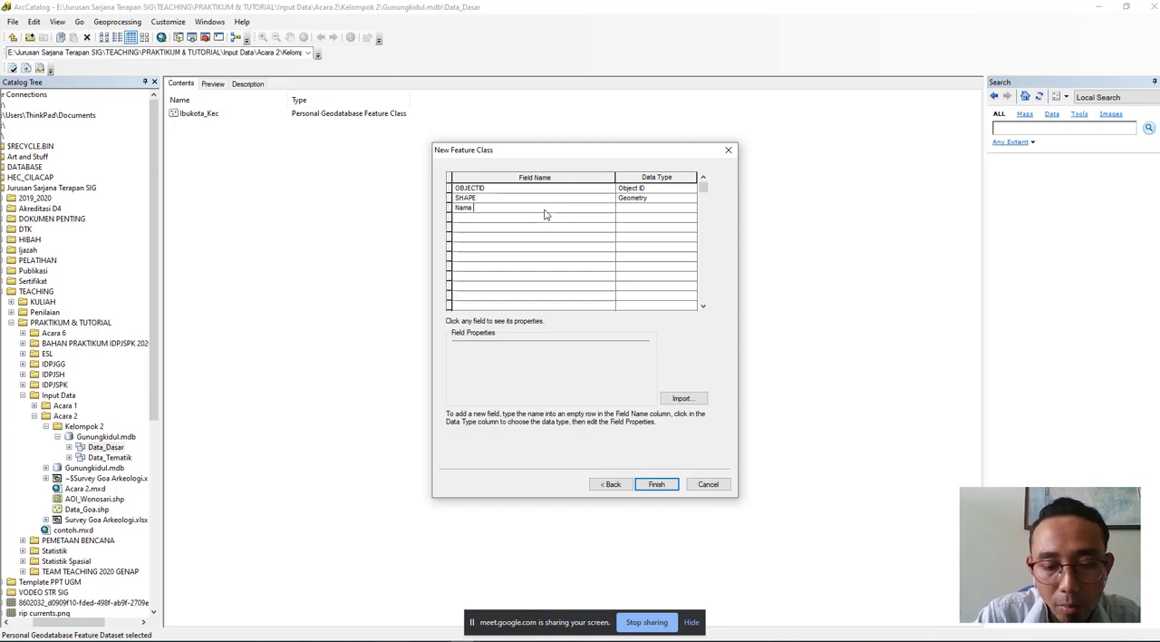
{"action": "type", "text": " K"}
{"action": "key", "text": "BackSpace"}
{"action": "type", "text": "Jalan"}
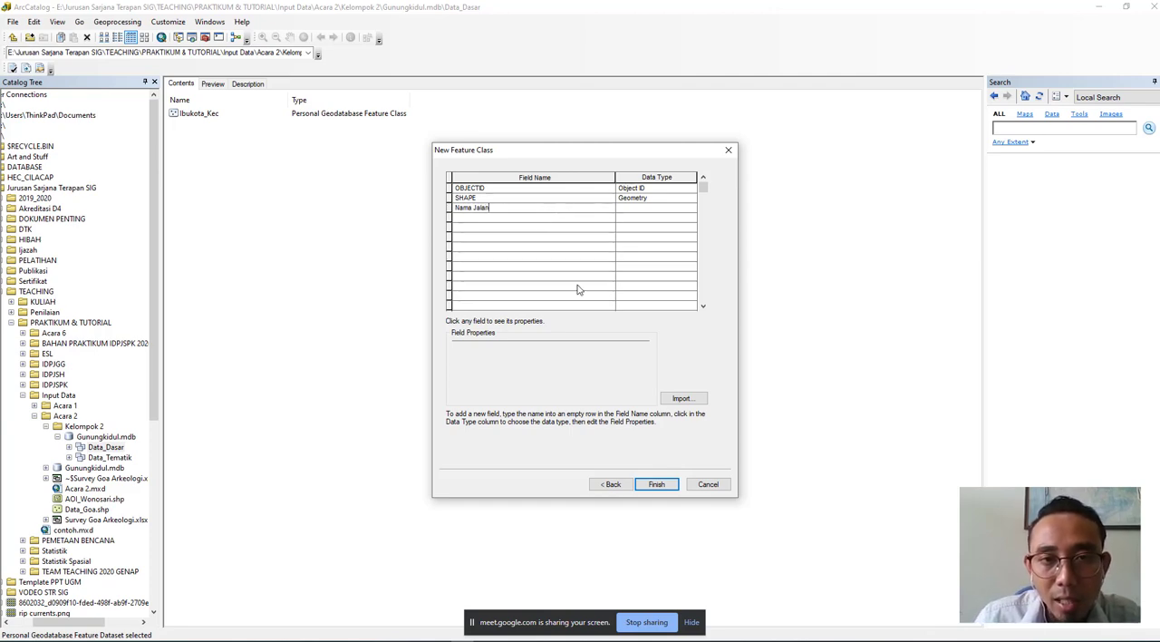
{"action": "left_click", "coordinate": [665, 216]}
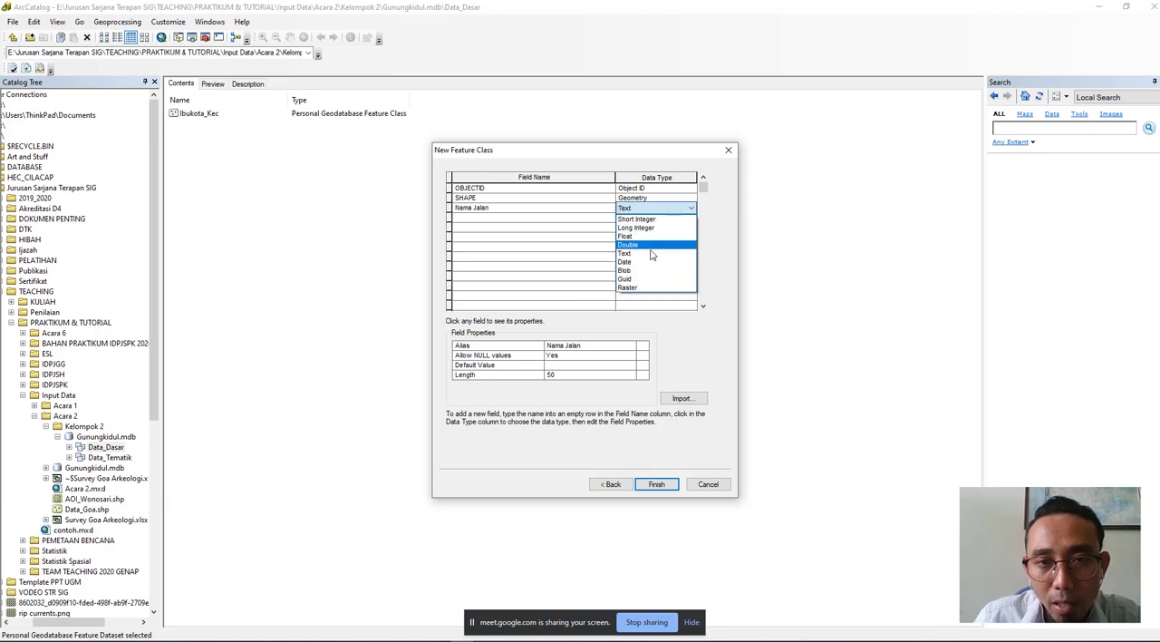
{"action": "left_click", "coordinate": [650, 254]}
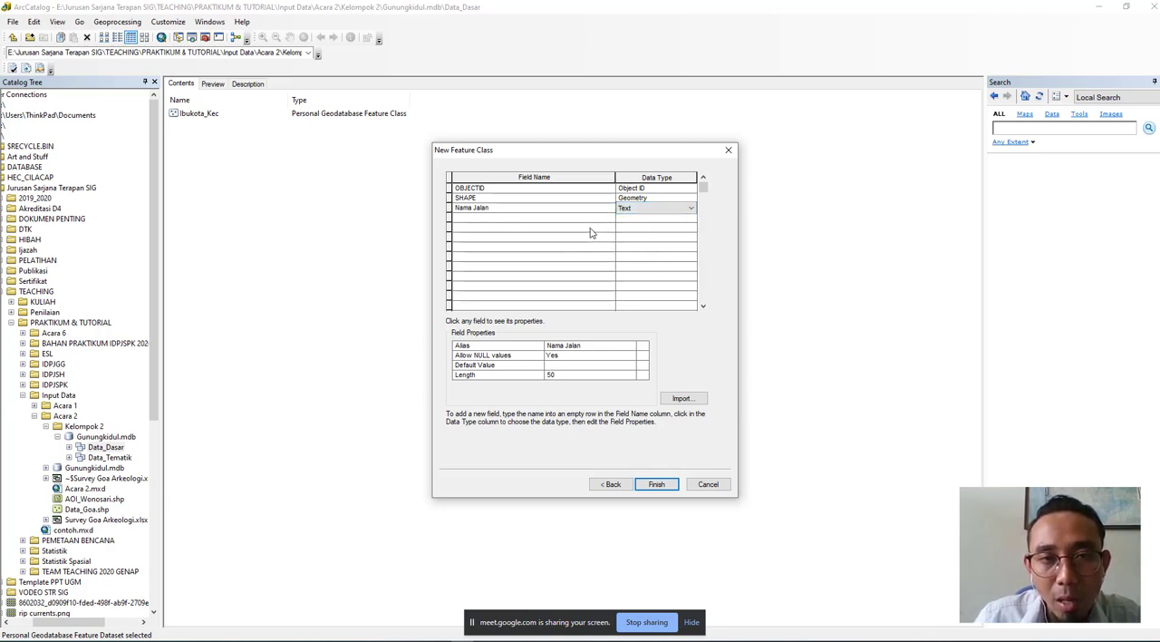
- Add a field named "Panjang_m" with the Double data type below Nama Jalan
{"action": "left_click", "coordinate": [514, 221]}
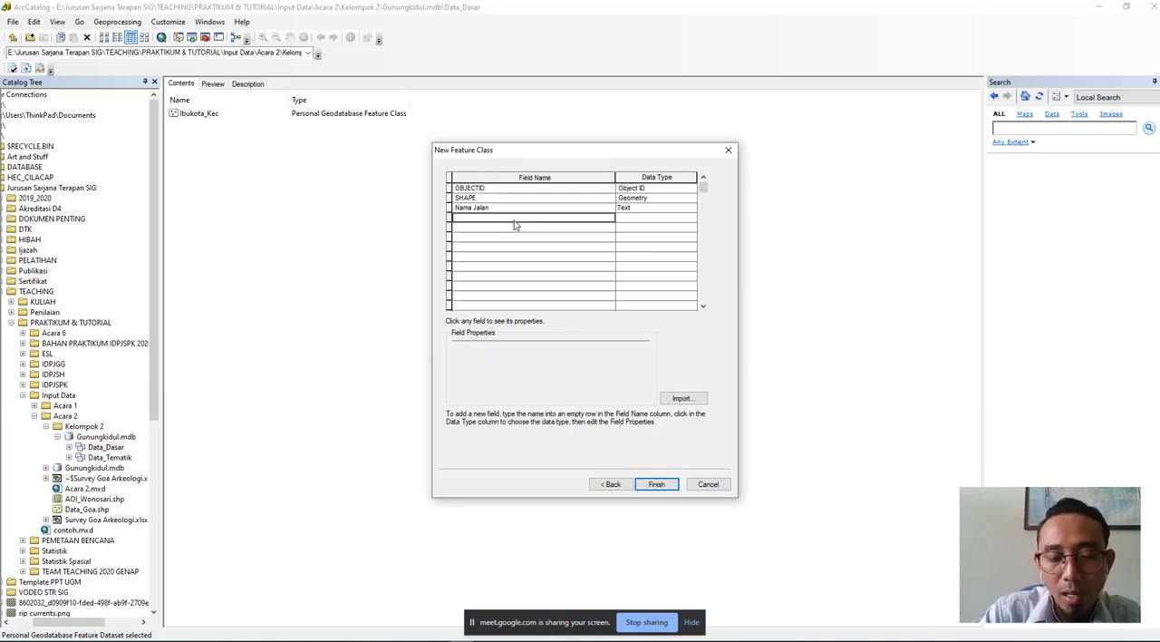
{"action": "type", "text": "Panjang "}
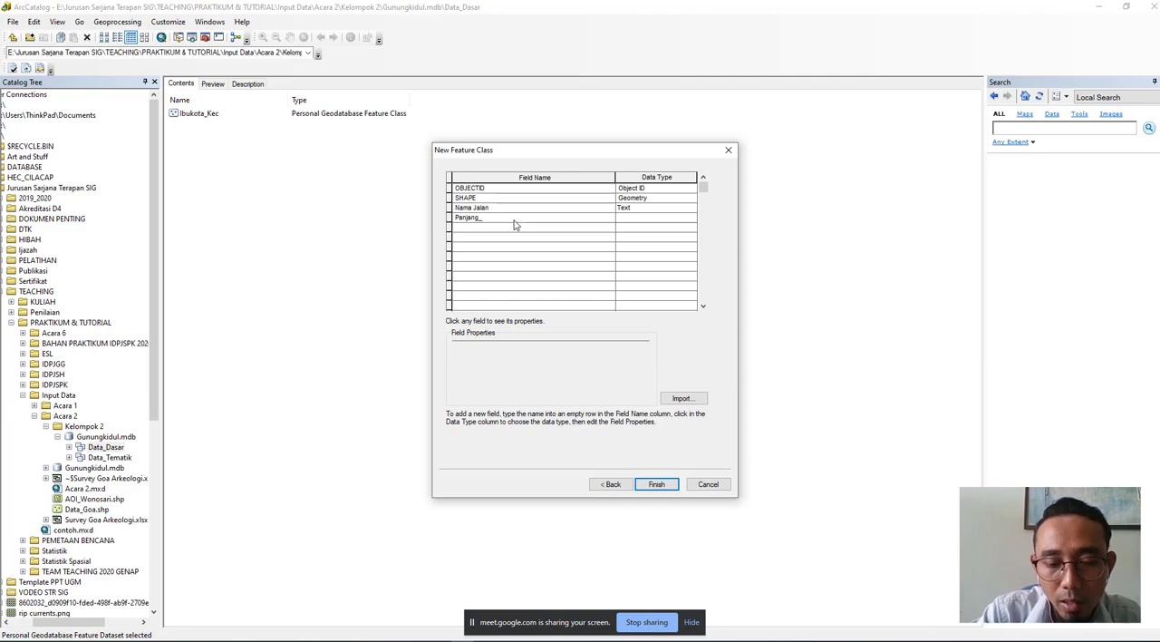
{"action": "type", "text": " m"}
{"action": "left_click", "coordinate": [644, 220]}
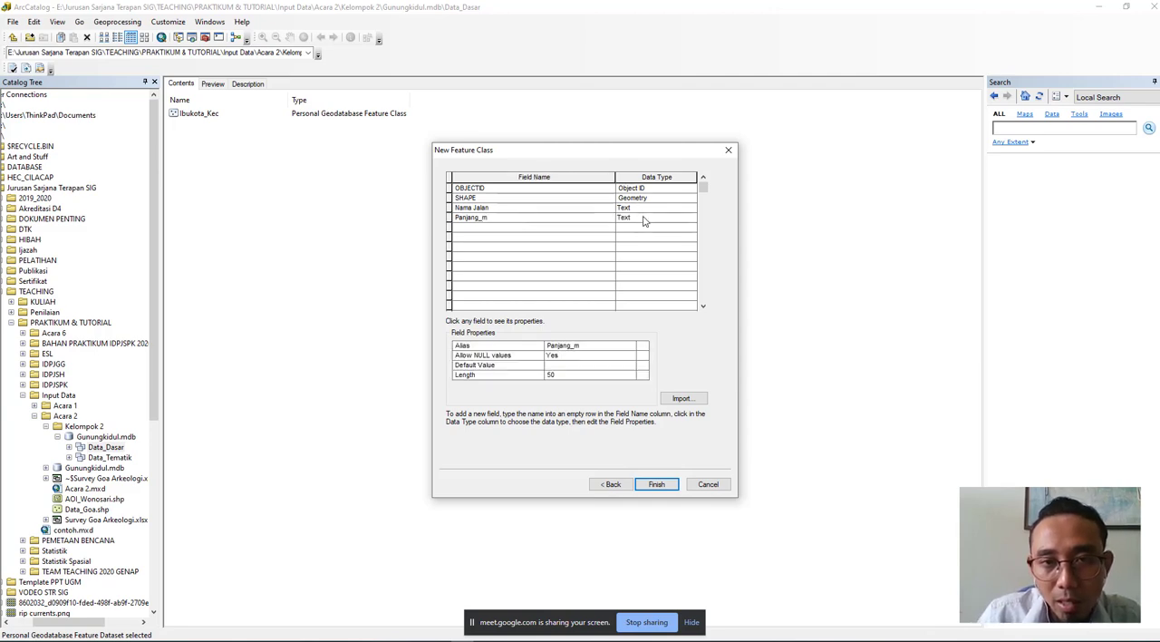
{"action": "left_click", "coordinate": [643, 220]}
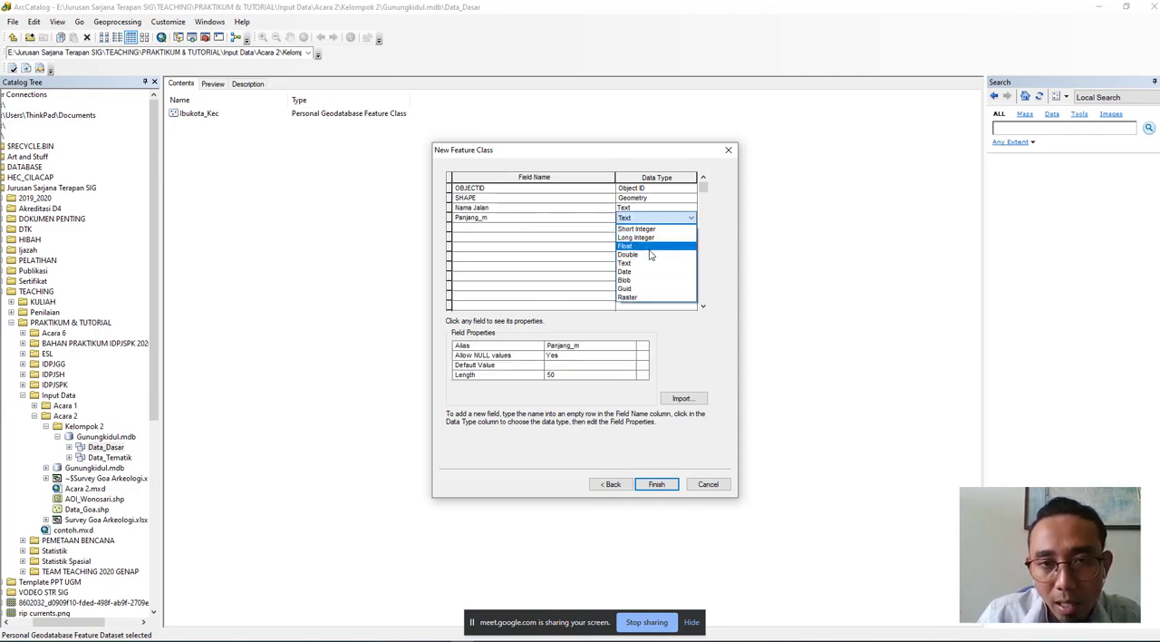
{"action": "left_click", "coordinate": [649, 255]}
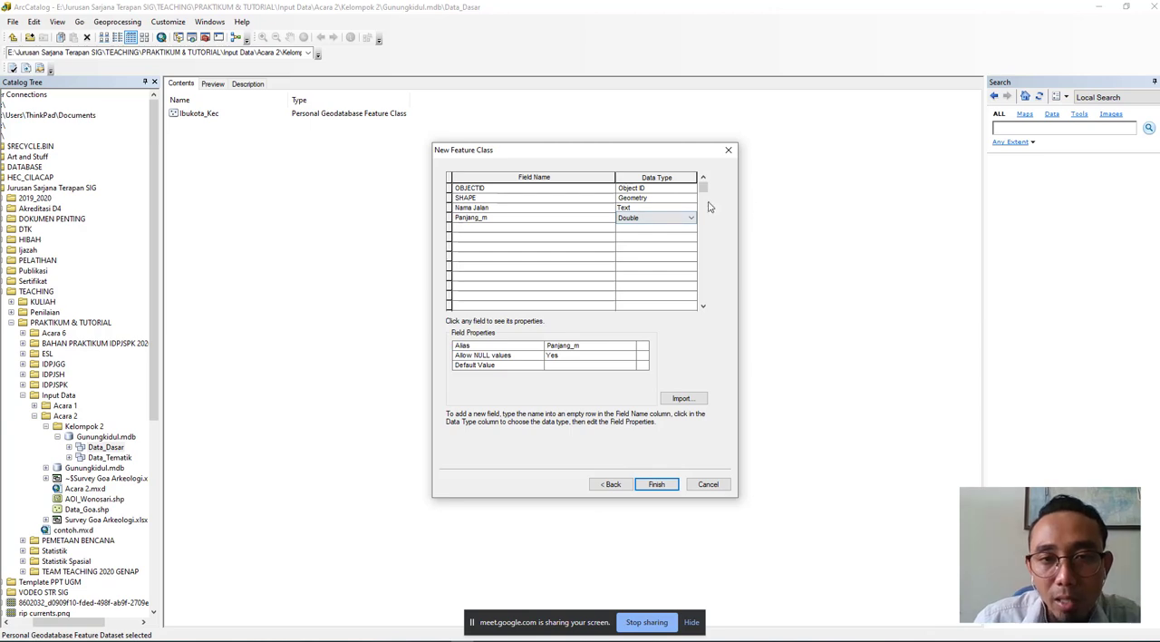
- Add a field named "Kelas_jalan" with the Text data type below Panjang_m
{"action": "left_click", "coordinate": [555, 230]}
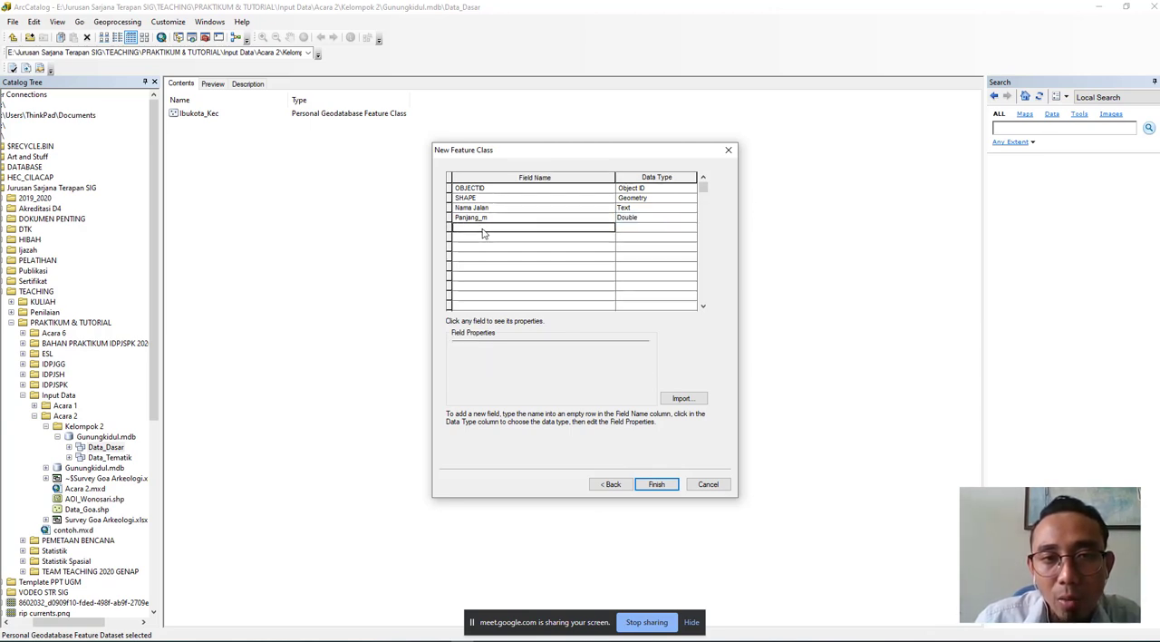
{"action": "type", "text": "K"}
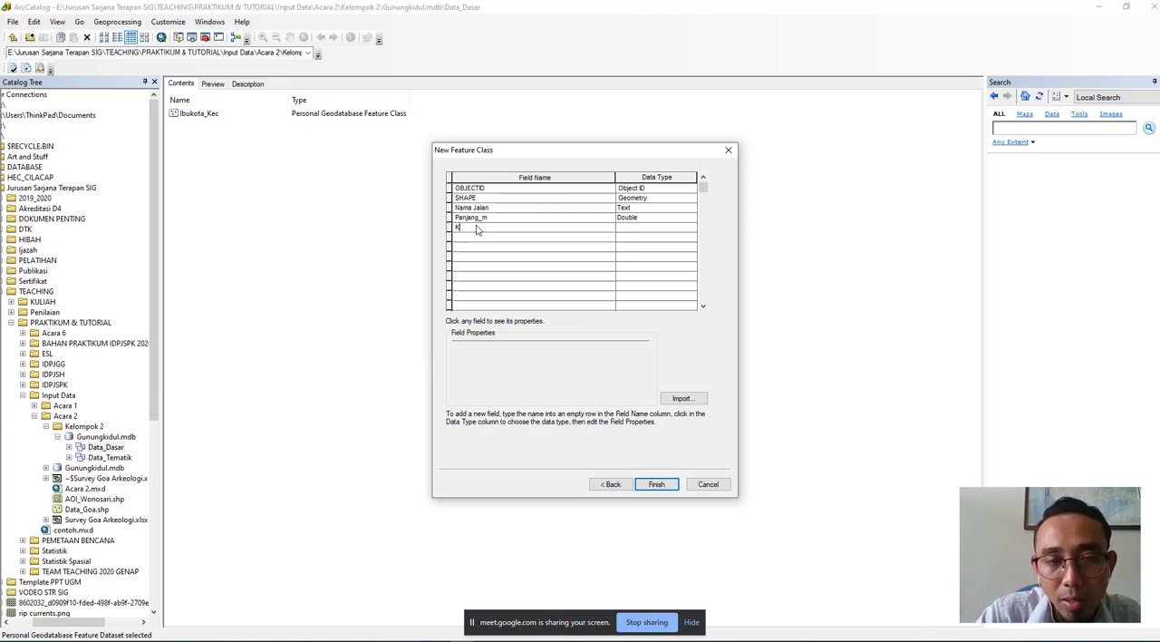
{"action": "type", "text": "elas_"}
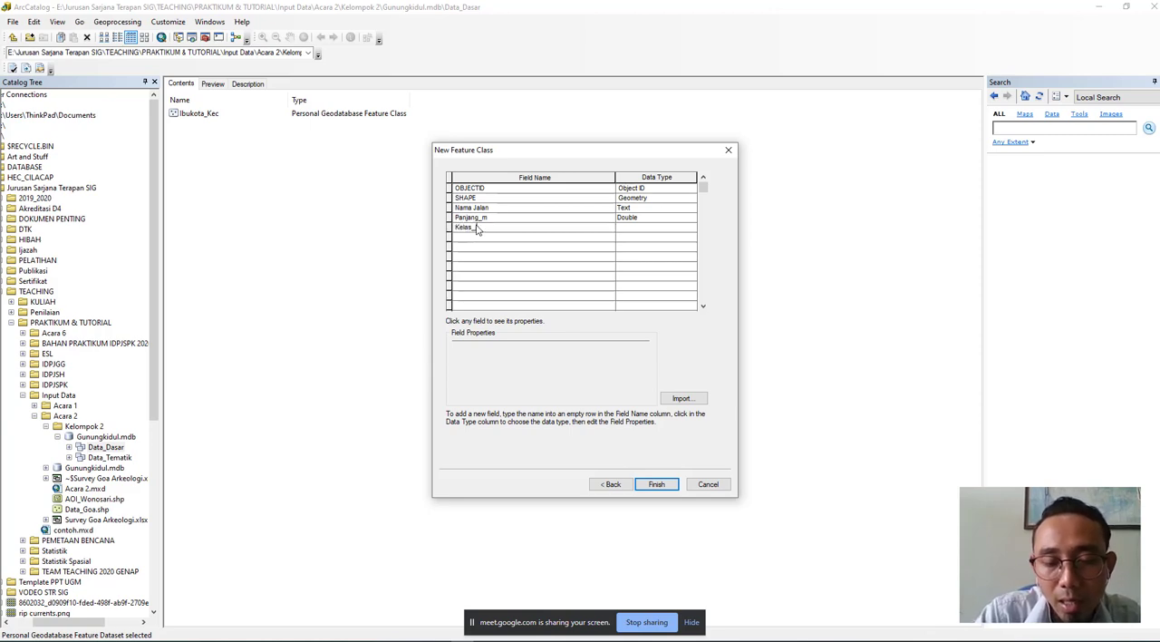
{"action": "type", "text": "jalan"}
{"action": "left_click", "coordinate": [632, 232]}
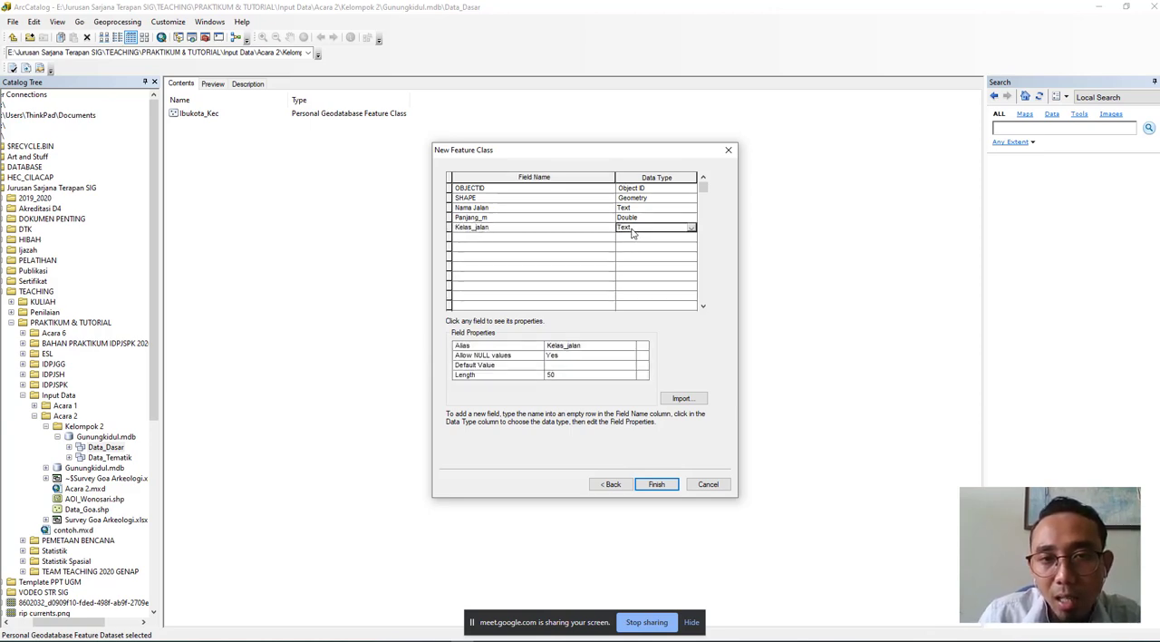
{"action": "left_click", "coordinate": [632, 232]}
{"action": "left_click", "coordinate": [626, 228]}
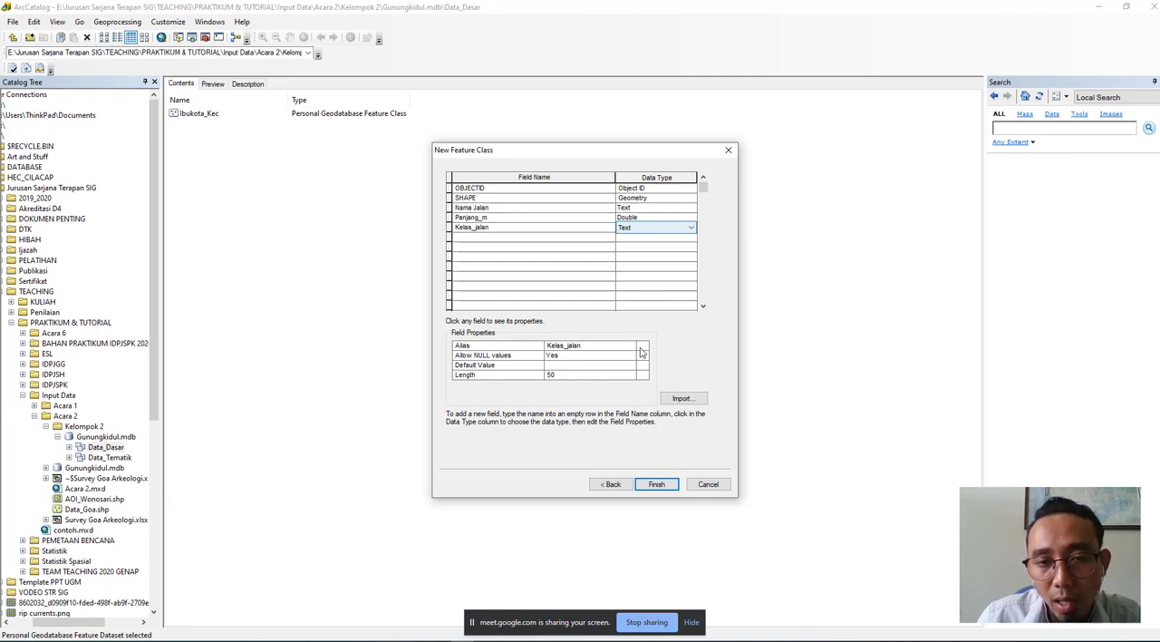
- Finish creating the Jalan feature class, accepting the automatic renaming of the Nama Jalan field to Nama_Jalan
{"action": "left_click", "coordinate": [660, 483]}
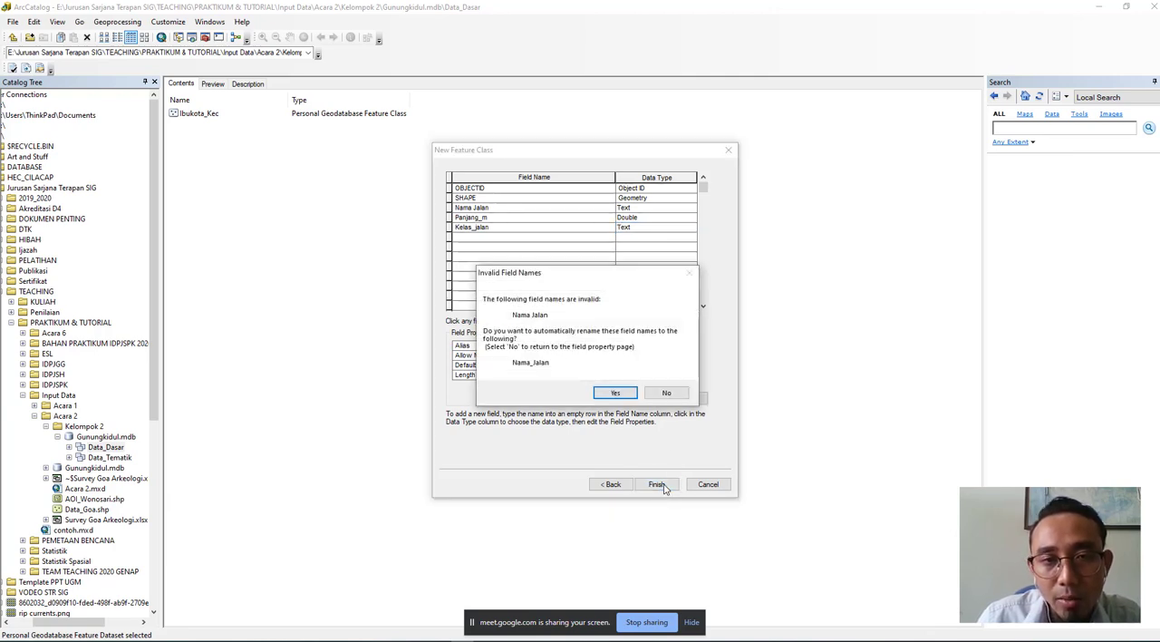
{"action": "left_click", "coordinate": [606, 393]}
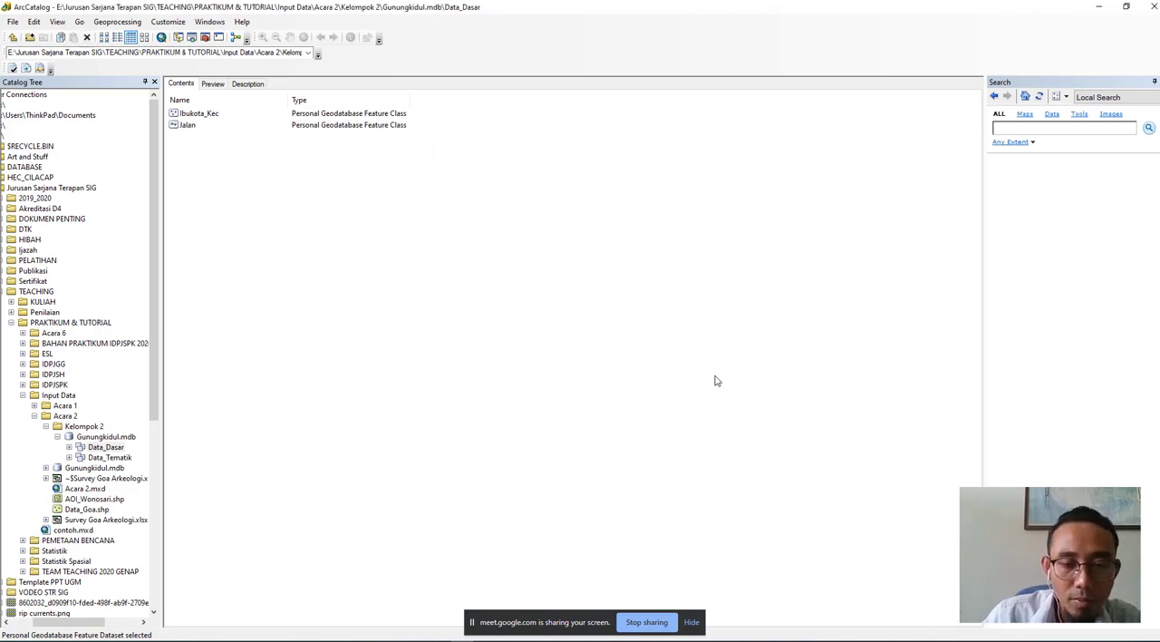
{"action": "left_click", "coordinate": [691, 622]}
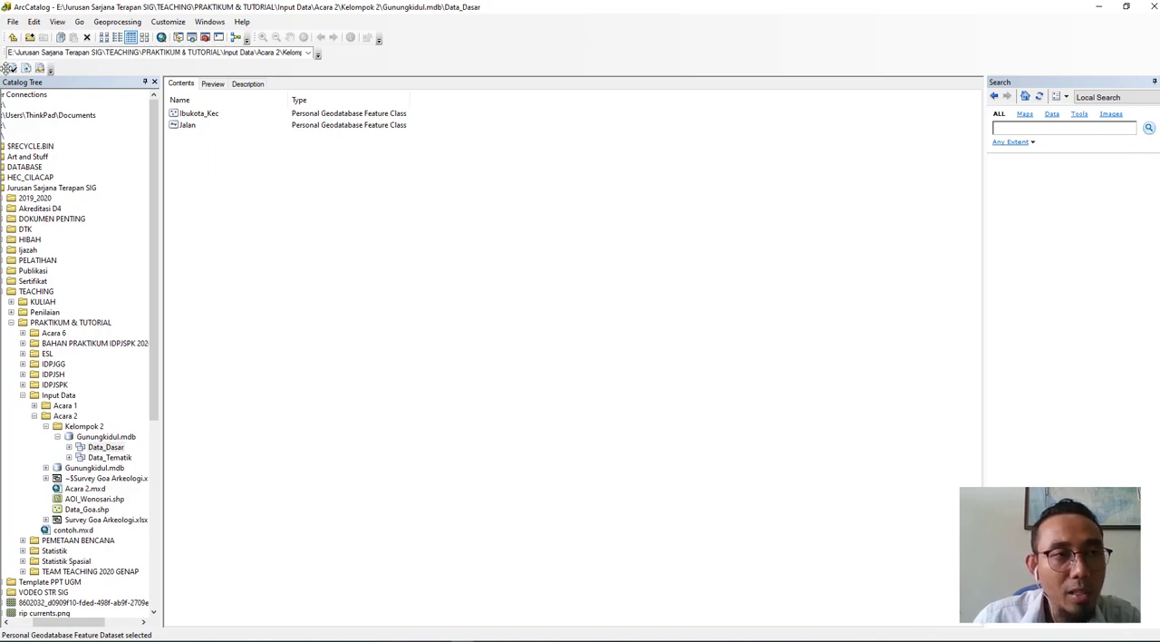
- Start a new feature class in the Data_Tematik dataset, named Fasum with the alias "Fasilitas Umum"
{"action": "left_click", "coordinate": [12, 38]}
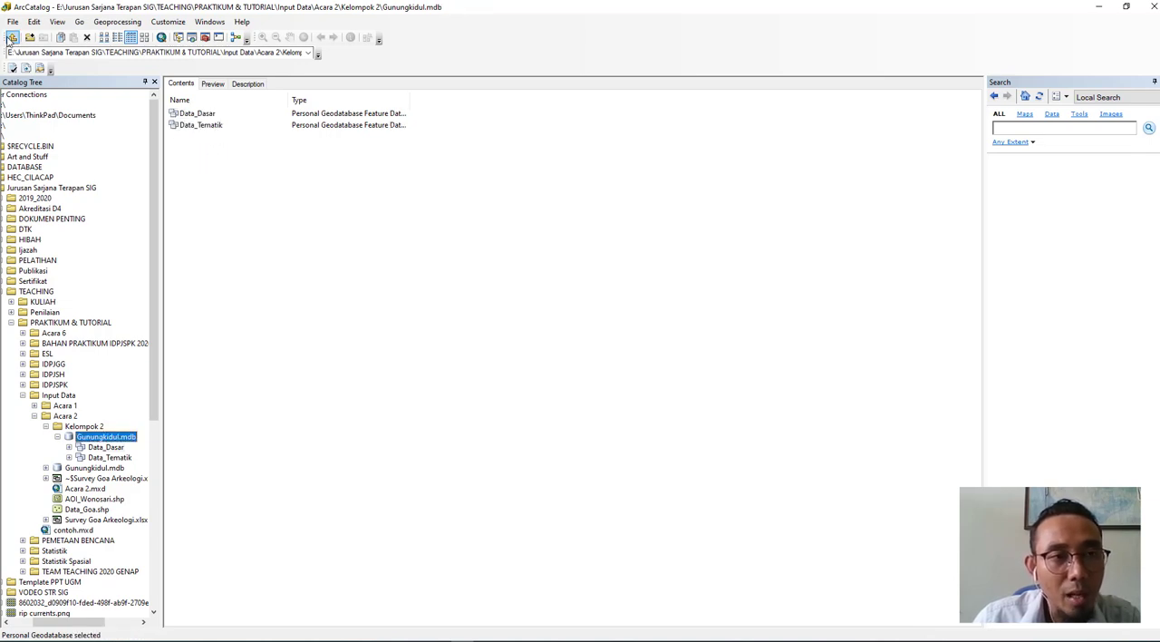
{"action": "double_click", "coordinate": [204, 128]}
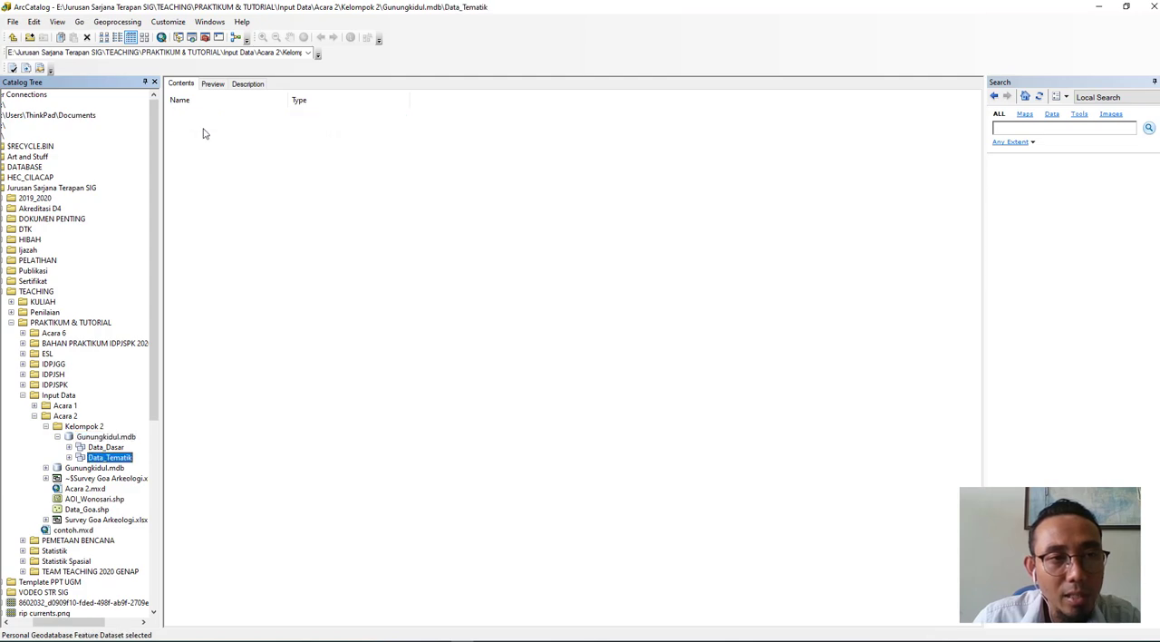
{"action": "right_click", "coordinate": [235, 151]}
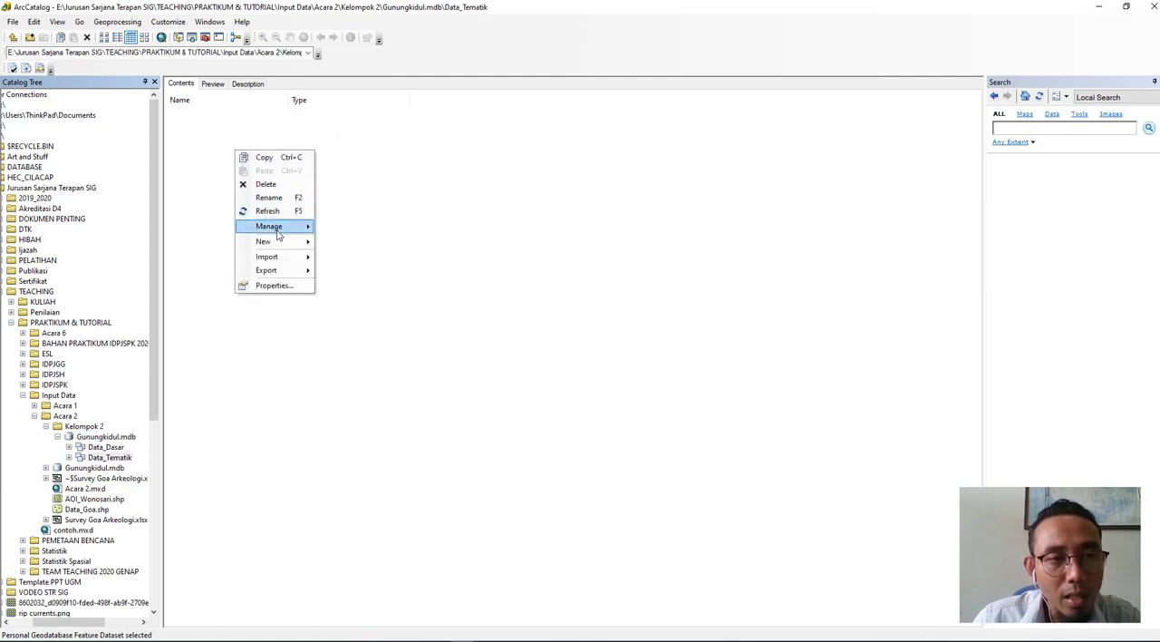
{"action": "mouse_move", "coordinate": [283, 241]}
{"action": "left_click", "coordinate": [343, 243]}
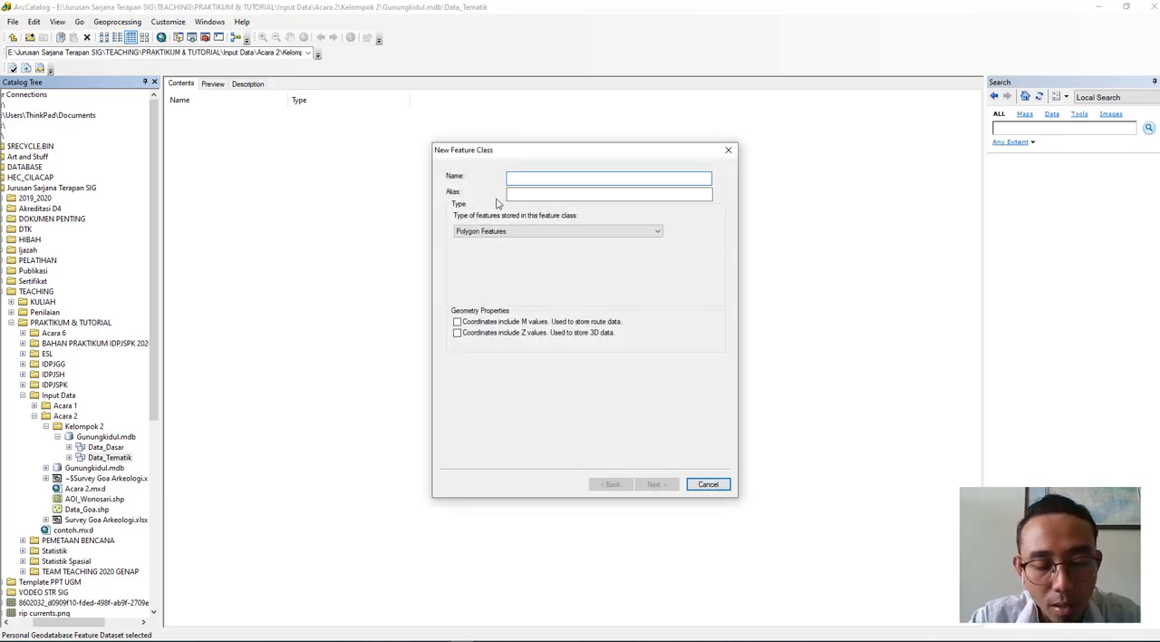
{"action": "type", "text": "Fasum"}
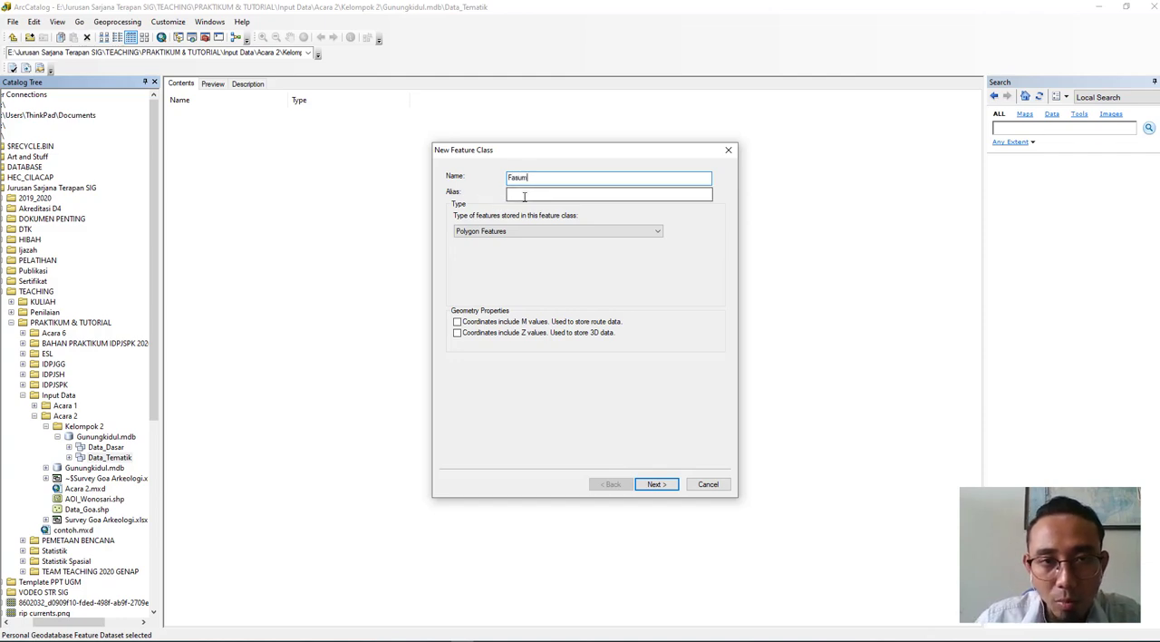
{"action": "left_click", "coordinate": [524, 196]}
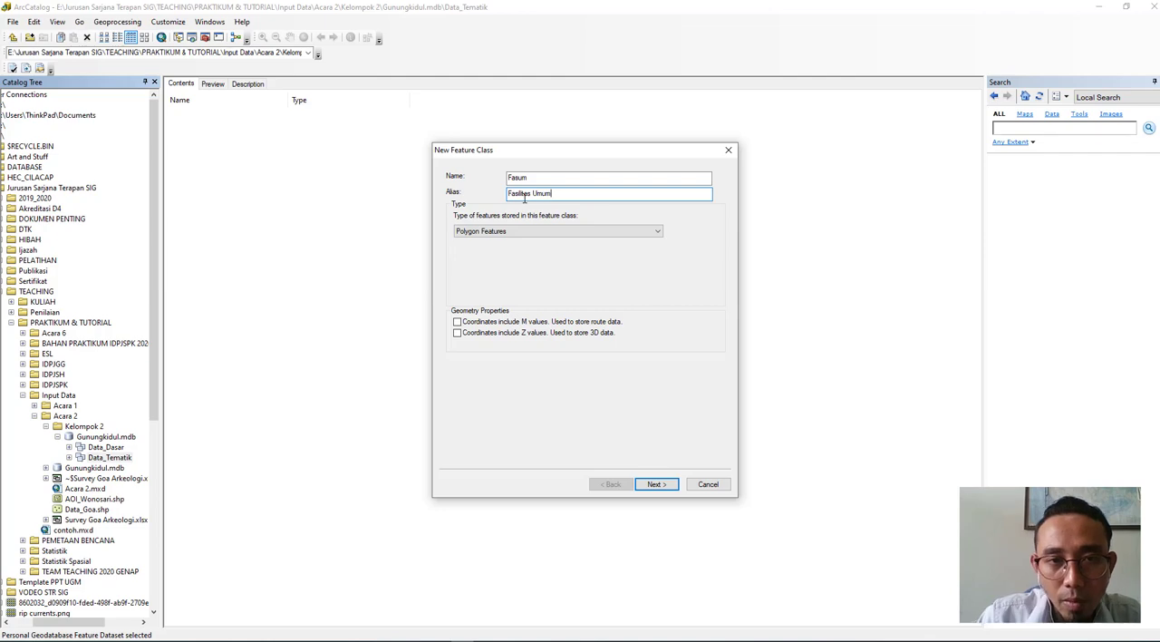
- Set the Fasum feature class type to Point Features and proceed to its field definitions
{"action": "left_click", "coordinate": [531, 232]}
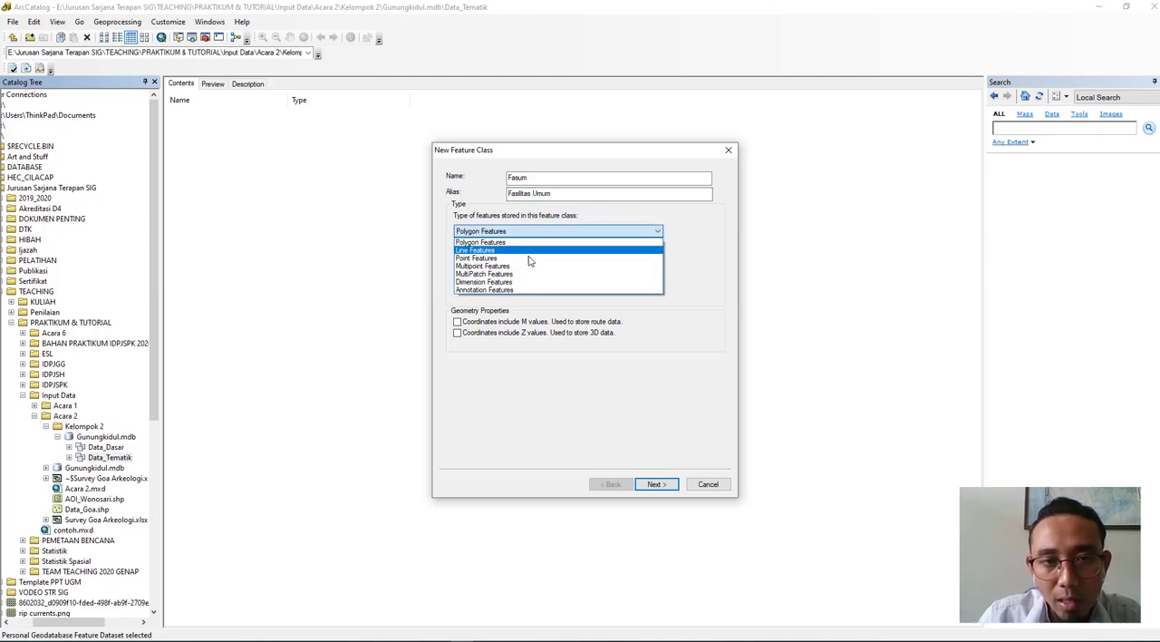
{"action": "left_click", "coordinate": [530, 260]}
{"action": "left_click", "coordinate": [666, 485]}
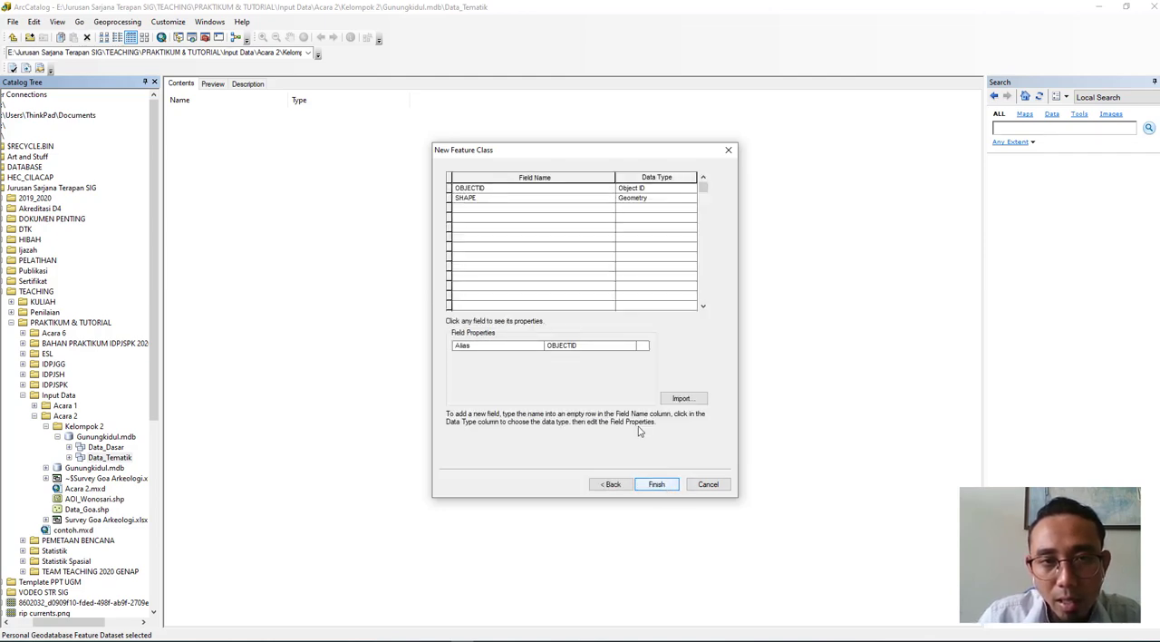
- Add a field named "Keterangan" with the Text data type and finish creating the Fasum feature class
{"action": "left_click", "coordinate": [466, 210]}
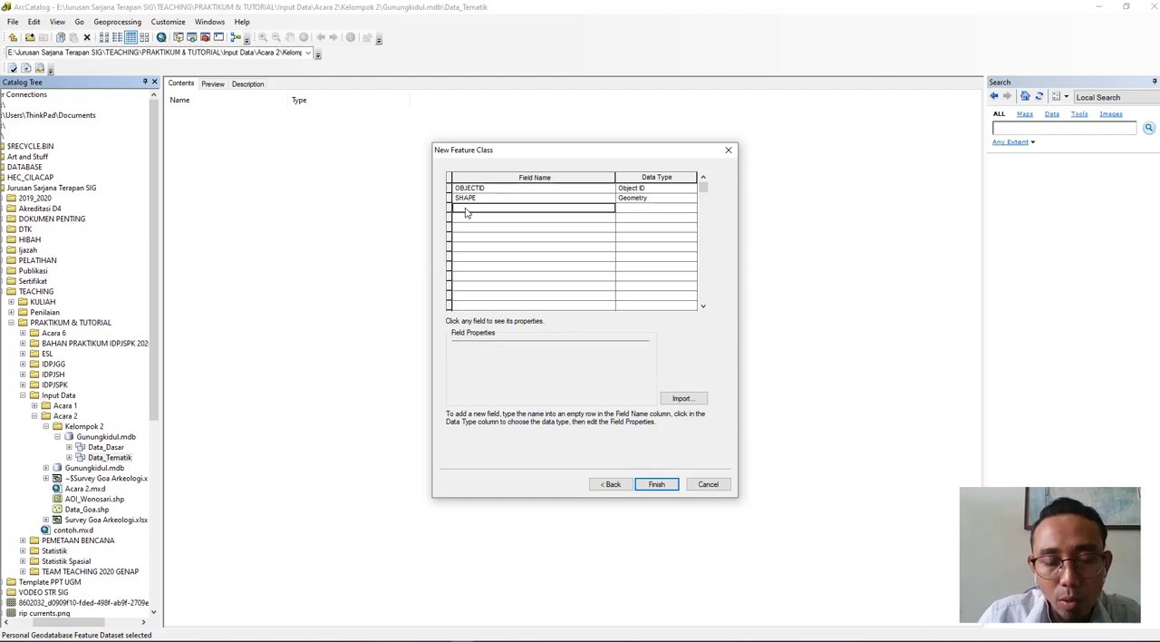
{"action": "type", "text": "Keterangan"}
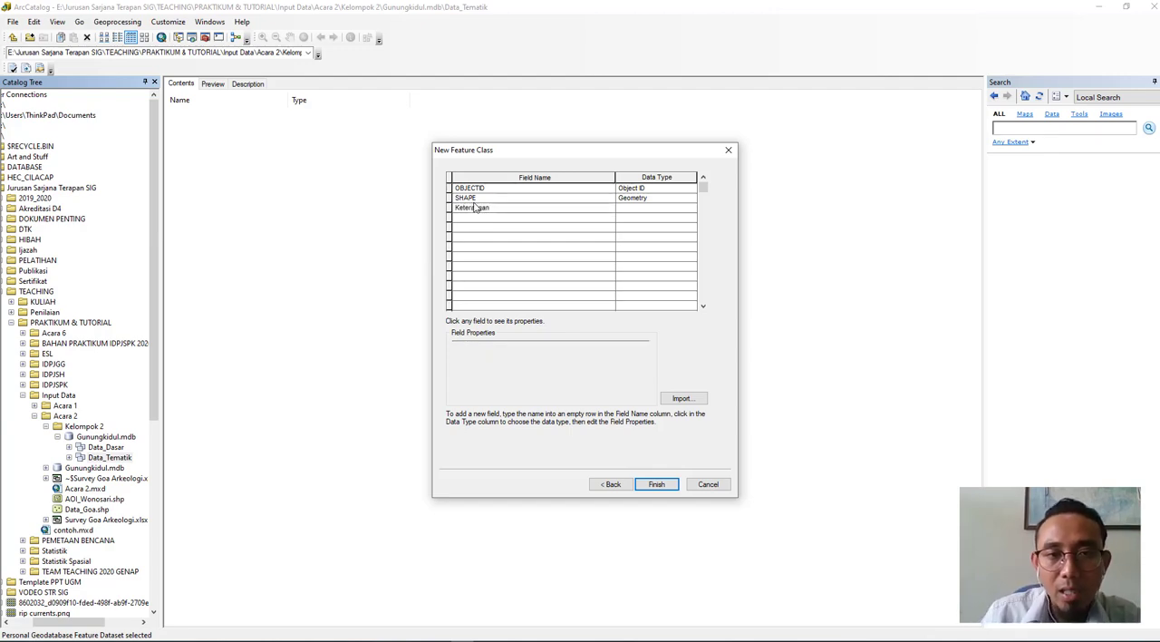
{"action": "left_click", "coordinate": [671, 209]}
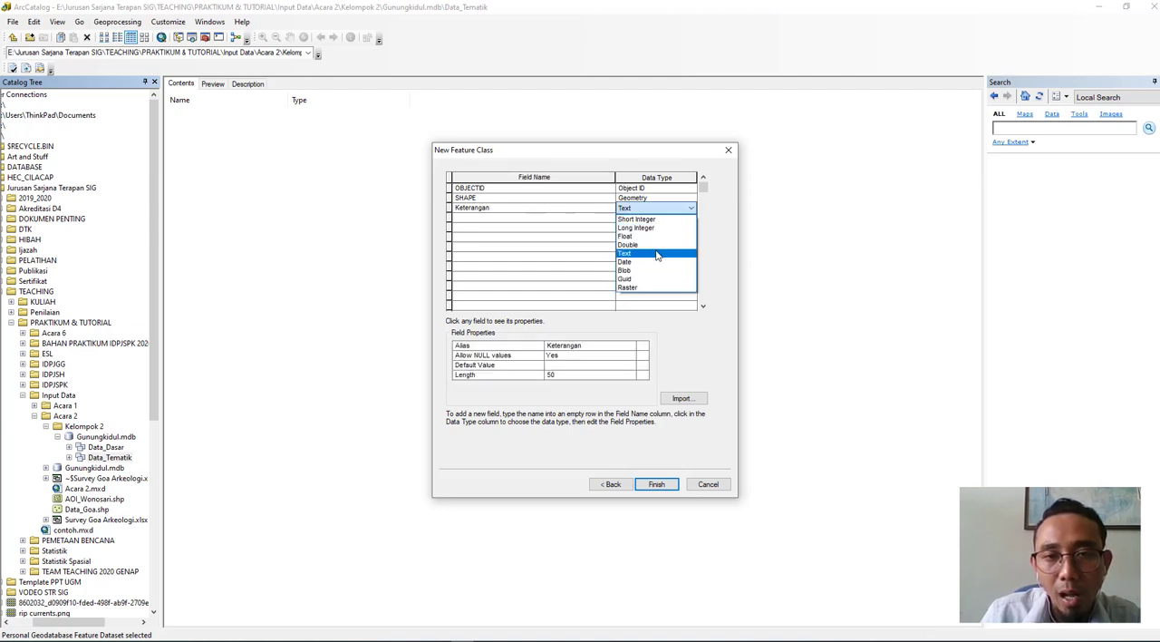
{"action": "left_click", "coordinate": [657, 254]}
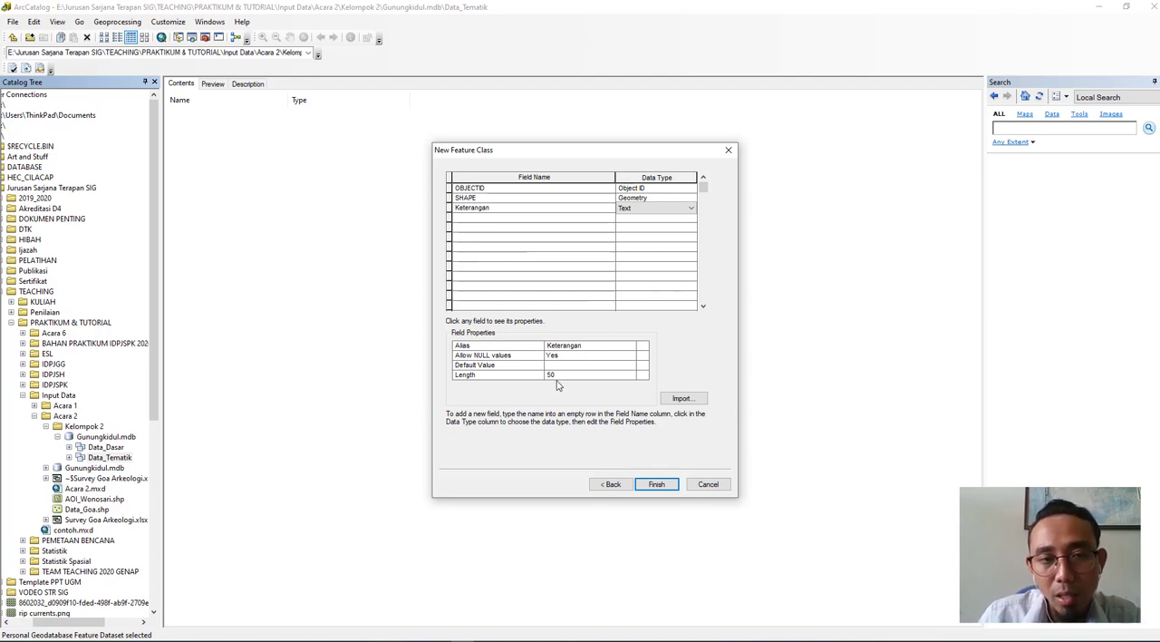
{"action": "left_click", "coordinate": [672, 486]}
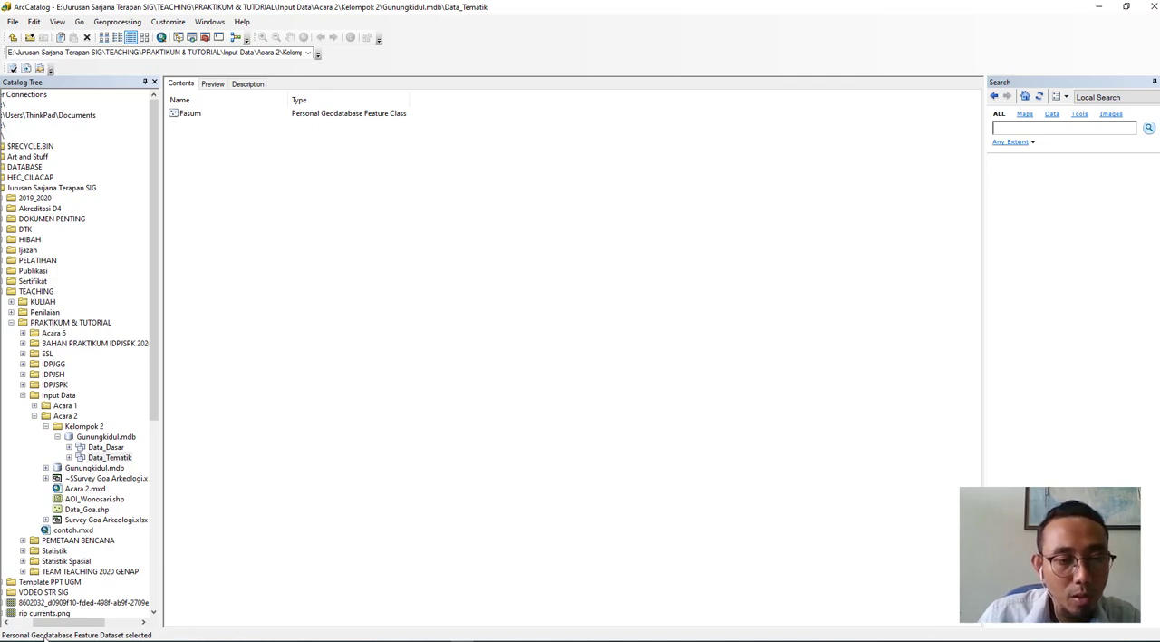
- Find ArcMap 10.2 through the Windows search and launch it
{"action": "key", "text": "super"}
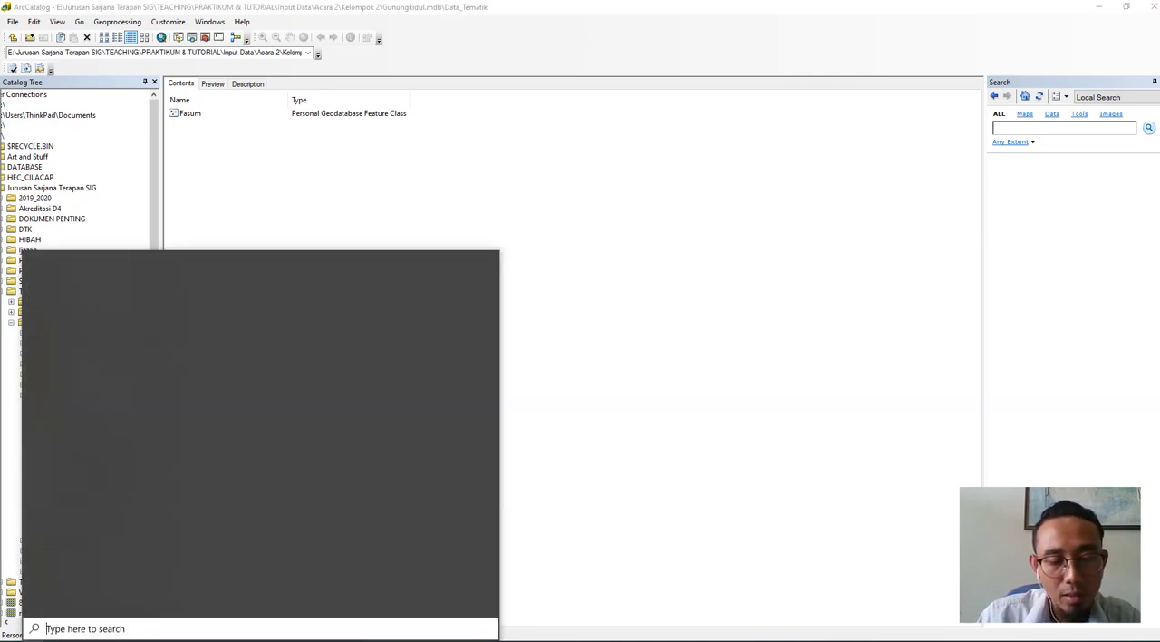
{"action": "type", "text": "arc"}
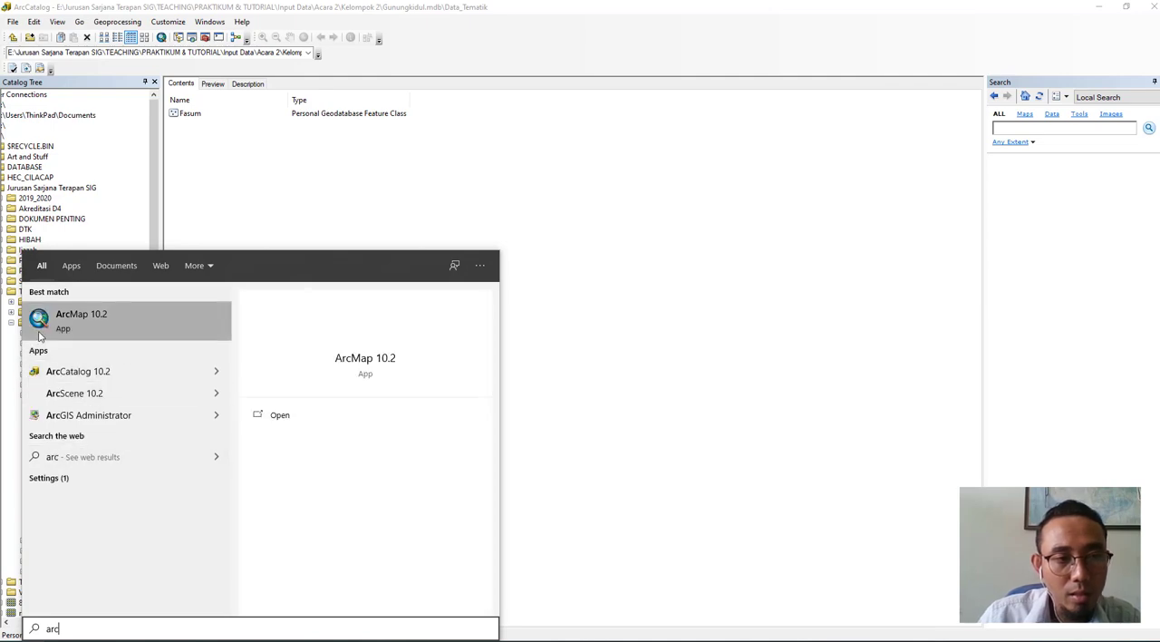
{"action": "left_click", "coordinate": [43, 329]}
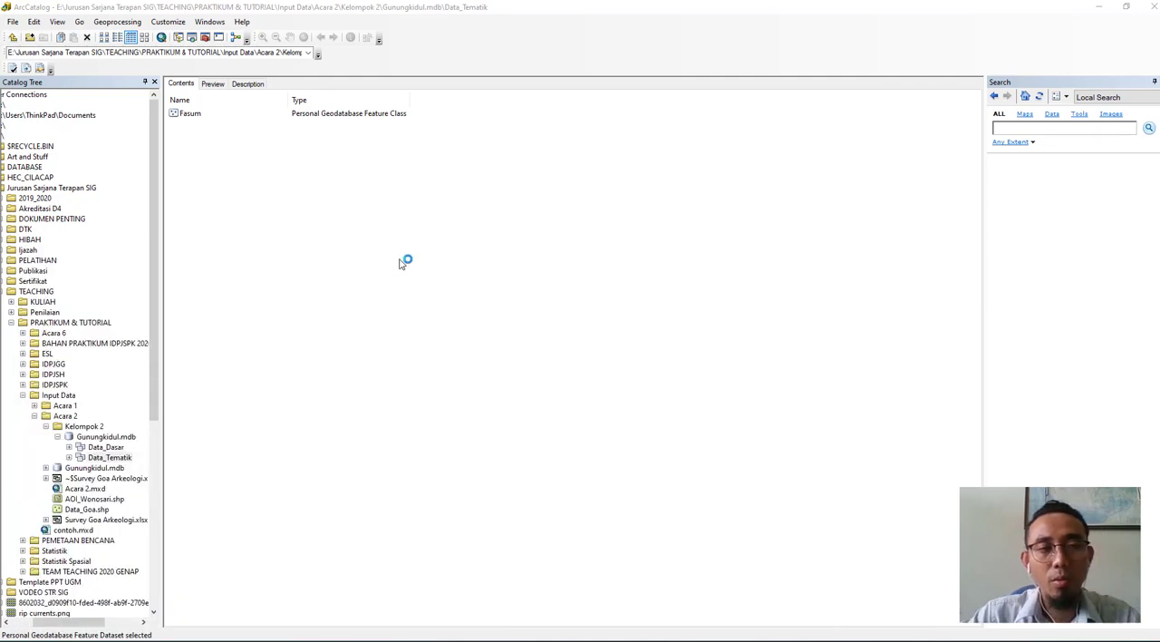
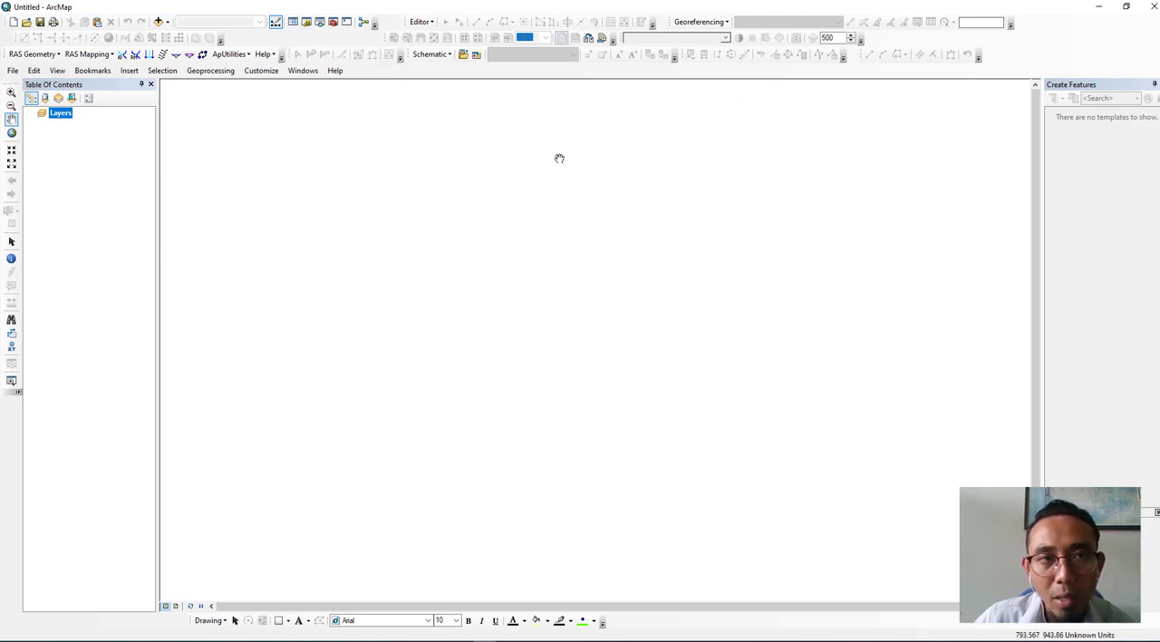
- Rearrange the docked toolbars, moving the Editor toolbar closer to the standard tools
{"action": "left_click_drag", "start_coordinate": [354, 40], "coordinate": [304, 50]}
{"action": "left_click_drag", "start_coordinate": [404, 23], "coordinate": [393, 21]}
{"action": "left_click", "coordinate": [406, 24]}
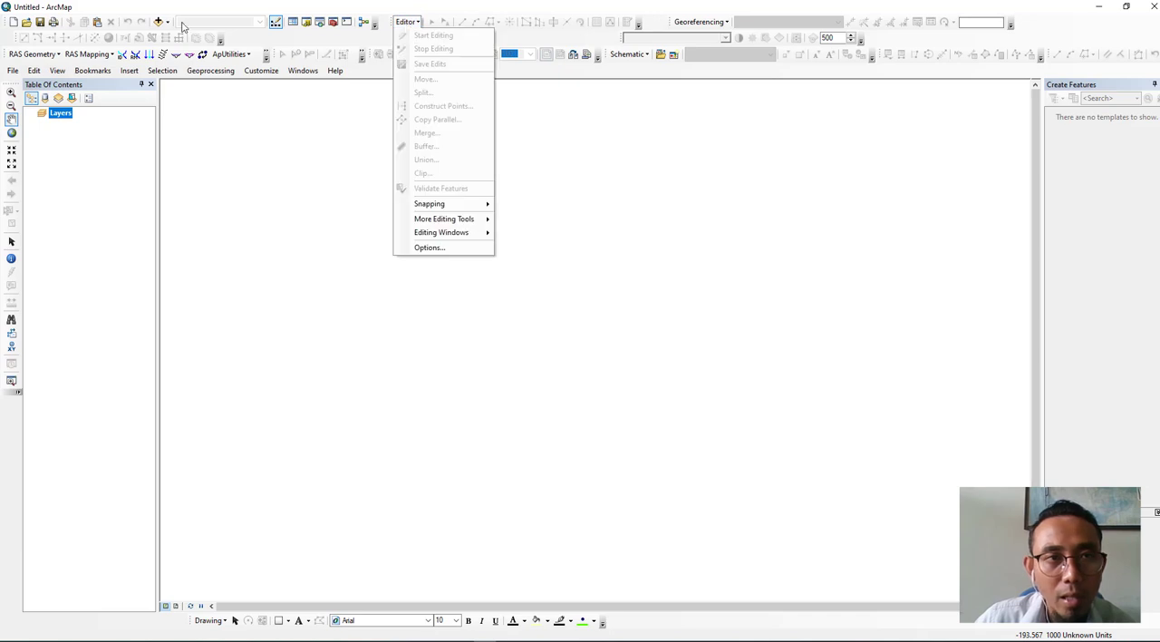
{"action": "left_click", "coordinate": [254, 42]}
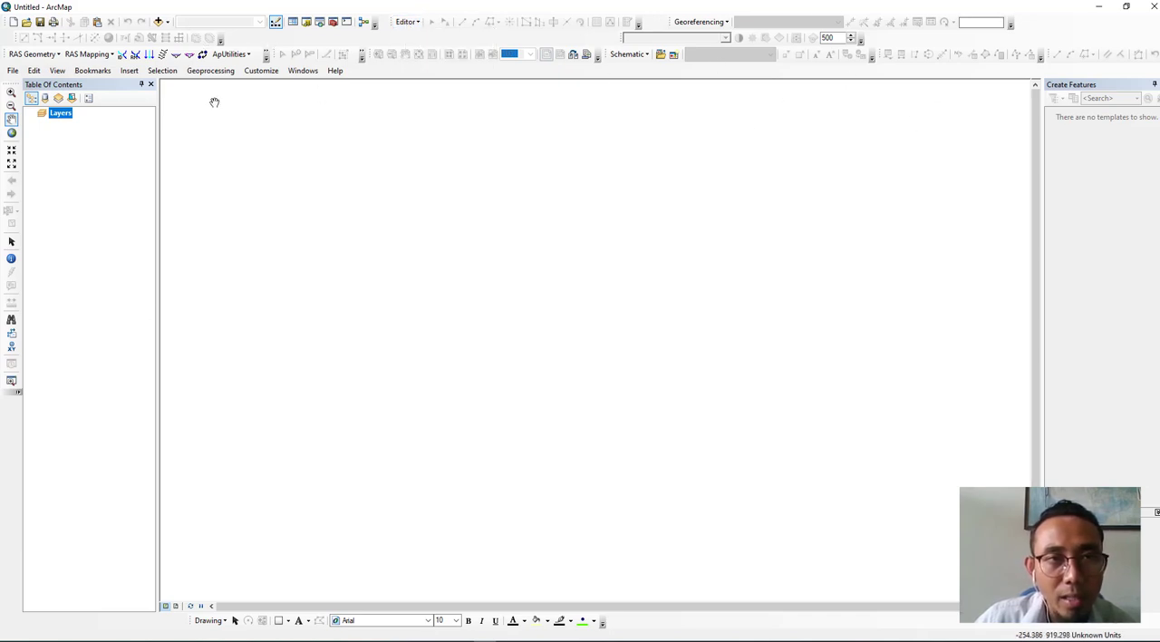
- Open the Catalog and browse drive E: through Jurusan Sarjana Terapan SIG, TEACHING, PRAKTIKUM & TUTORIAL and Input Data to the Acara 2 folder
{"action": "left_click", "coordinate": [306, 25]}
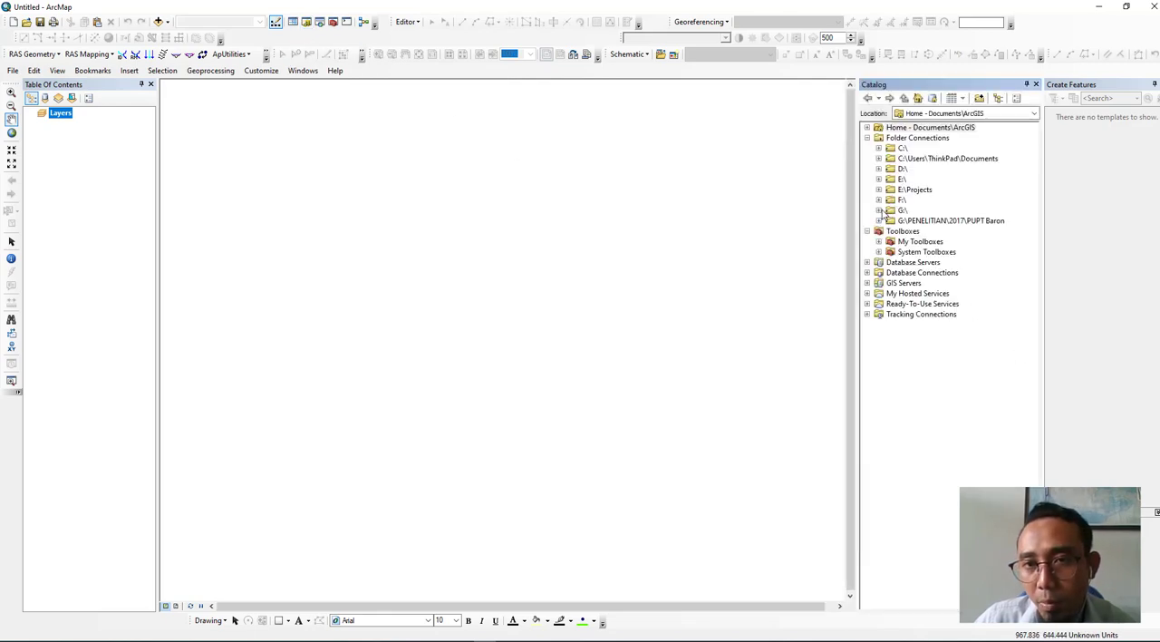
{"action": "left_click", "coordinate": [879, 180]}
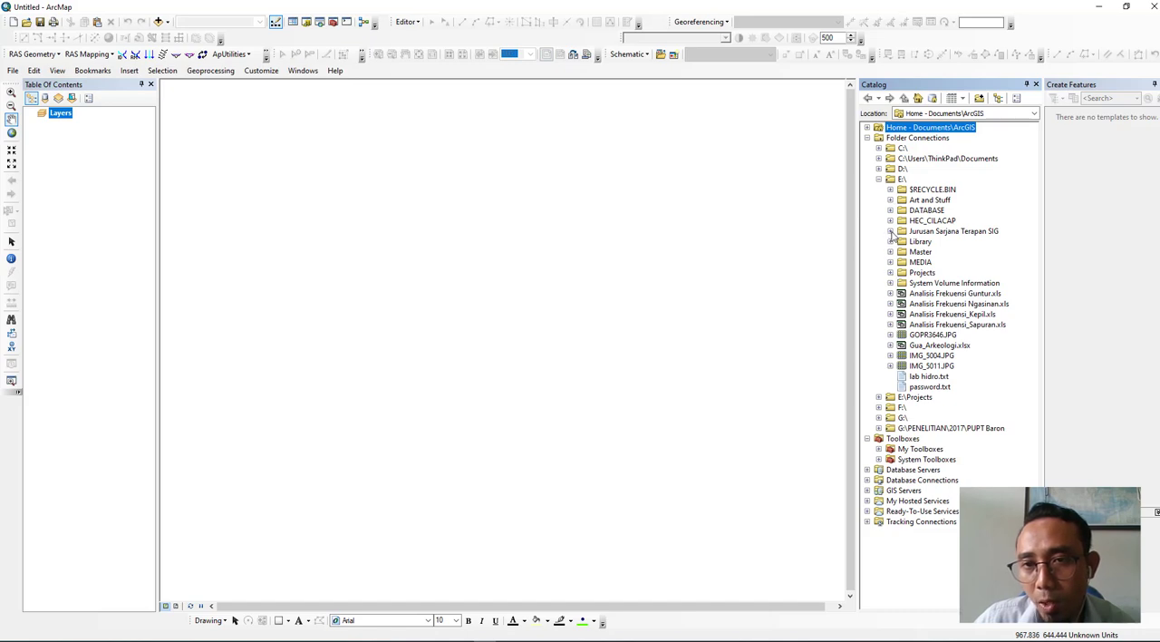
{"action": "left_click", "coordinate": [890, 231]}
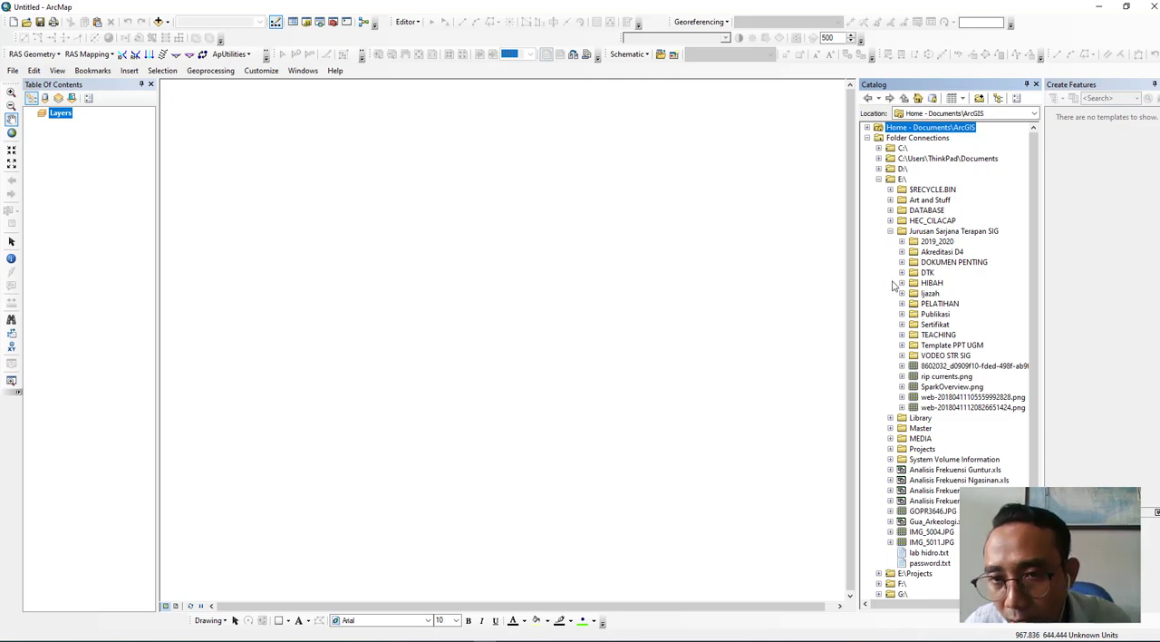
{"action": "left_click", "coordinate": [902, 335]}
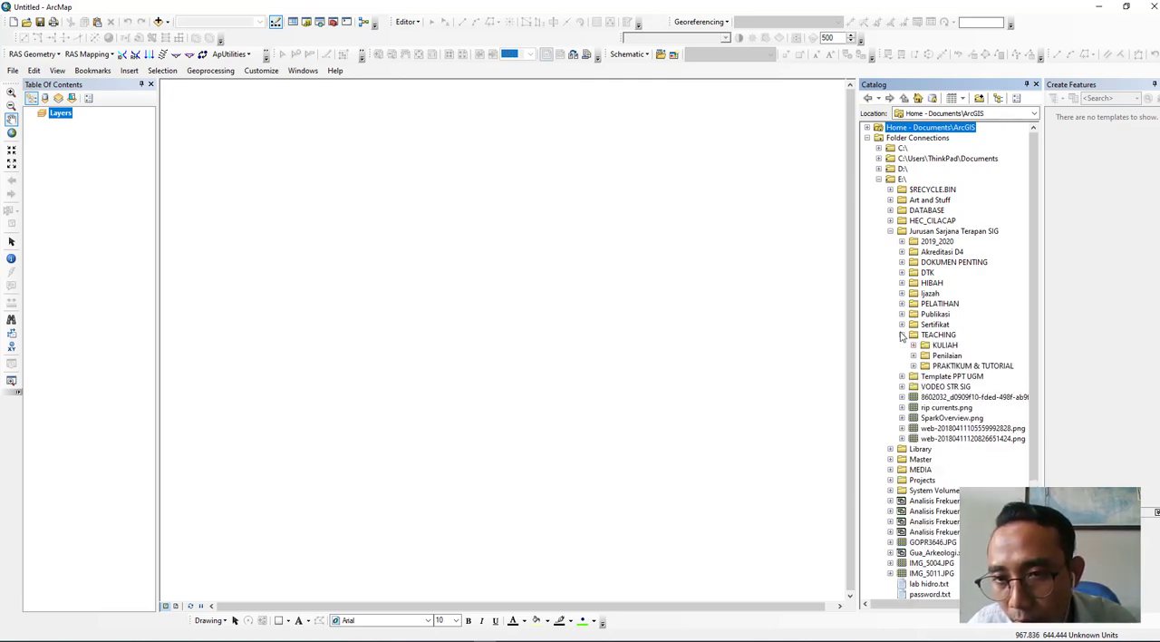
{"action": "left_click", "coordinate": [915, 367]}
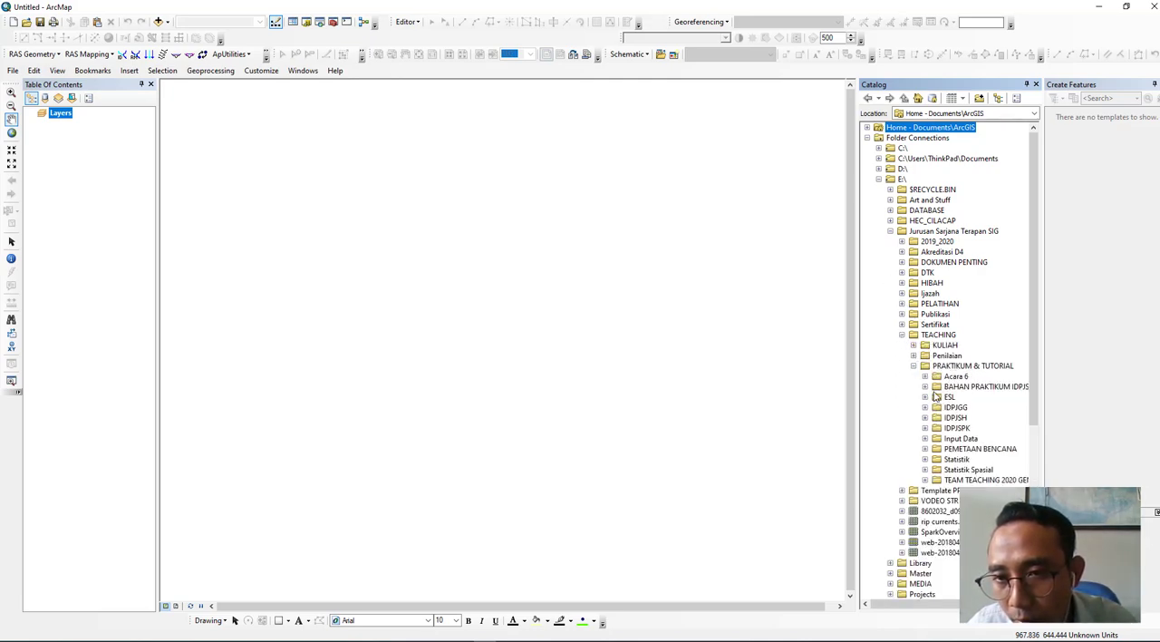
{"action": "left_click", "coordinate": [926, 438]}
{"action": "left_click", "coordinate": [943, 459]}
{"action": "scroll", "coordinate": [947, 458], "scroll_direction": "down", "scroll_amount": 5}
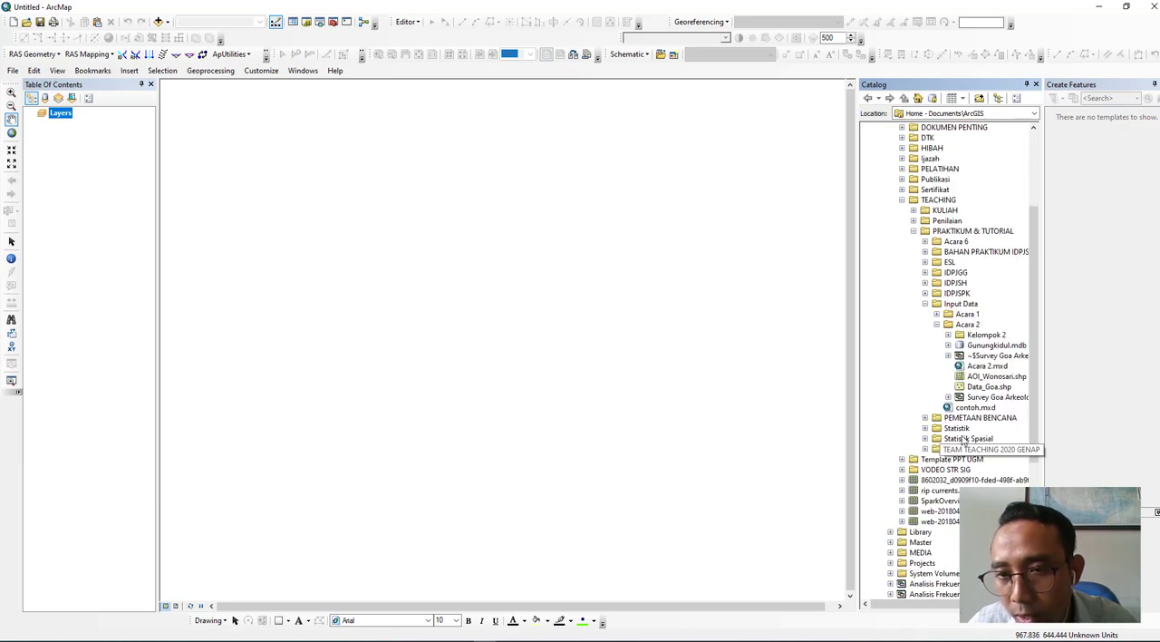
{"action": "left_click_drag", "start_coordinate": [954, 604], "coordinate": [988, 605]}
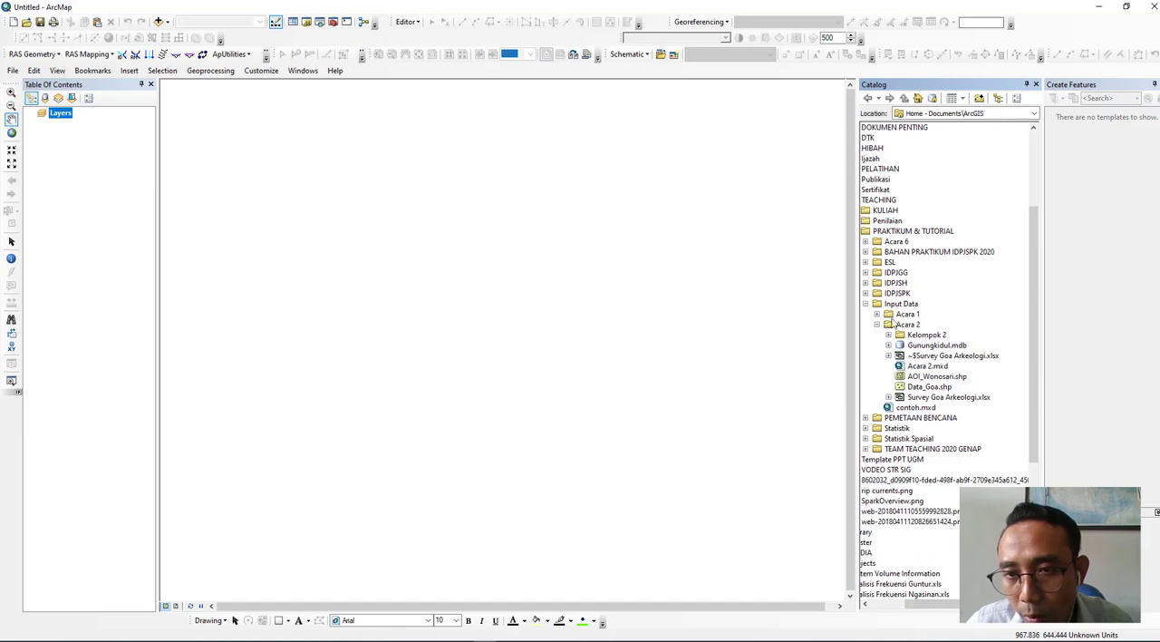
- Expand Gunungkidul.mdb in the Kelompok 2 folder to list the feature classes of Data_Dasar and Data_Tematik
{"action": "left_click", "coordinate": [889, 335]}
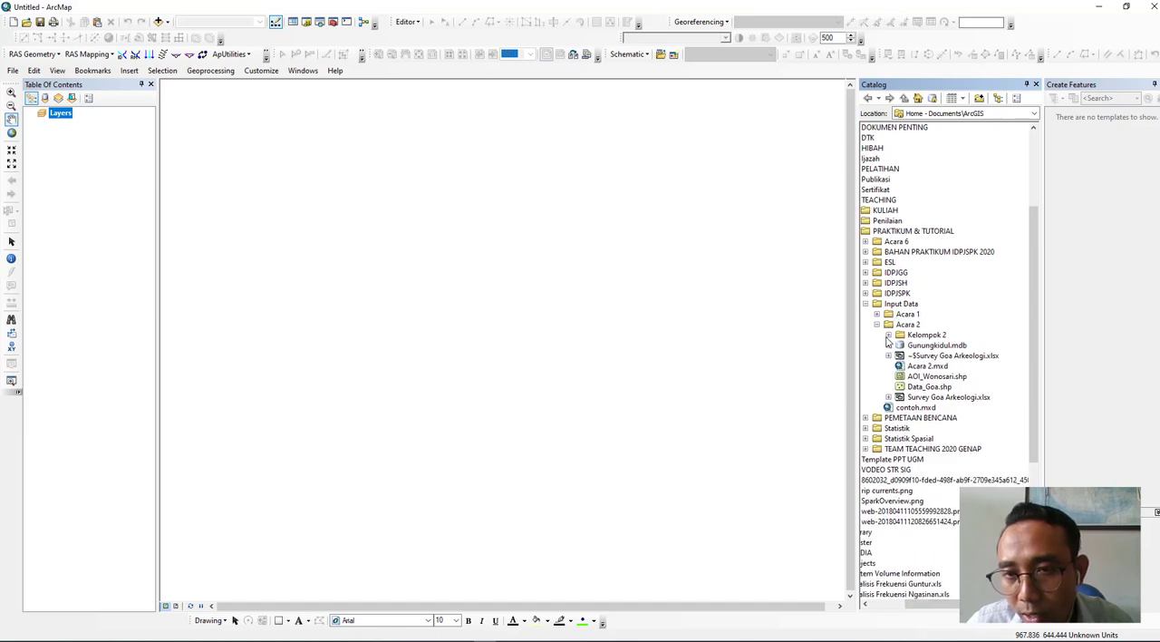
{"action": "left_click", "coordinate": [901, 346]}
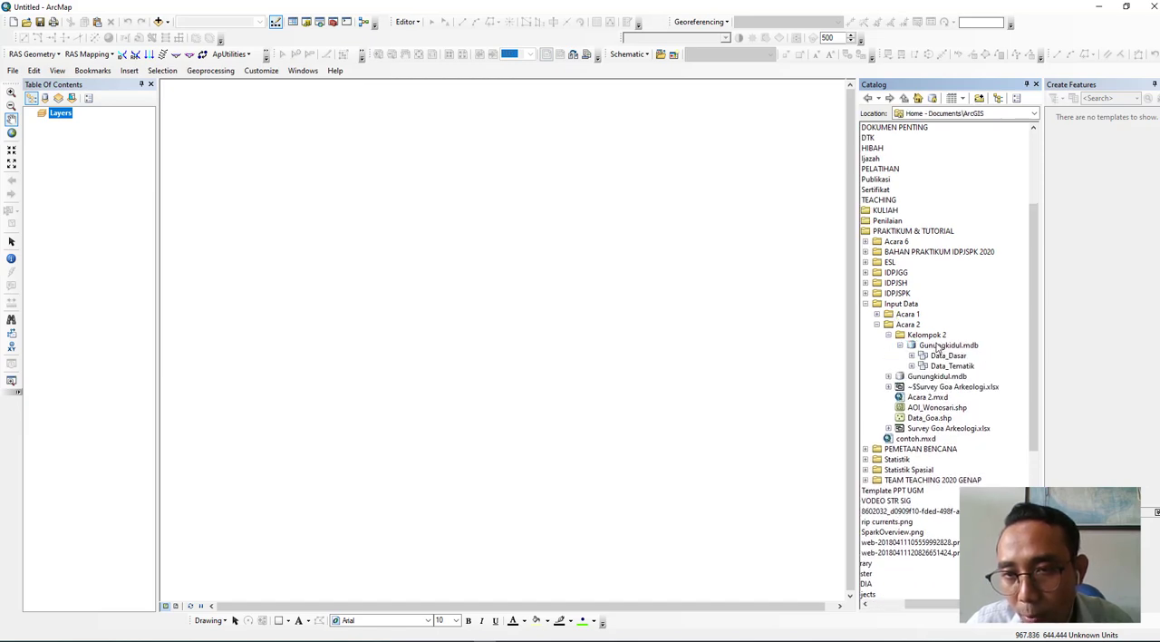
{"action": "left_click", "coordinate": [911, 356]}
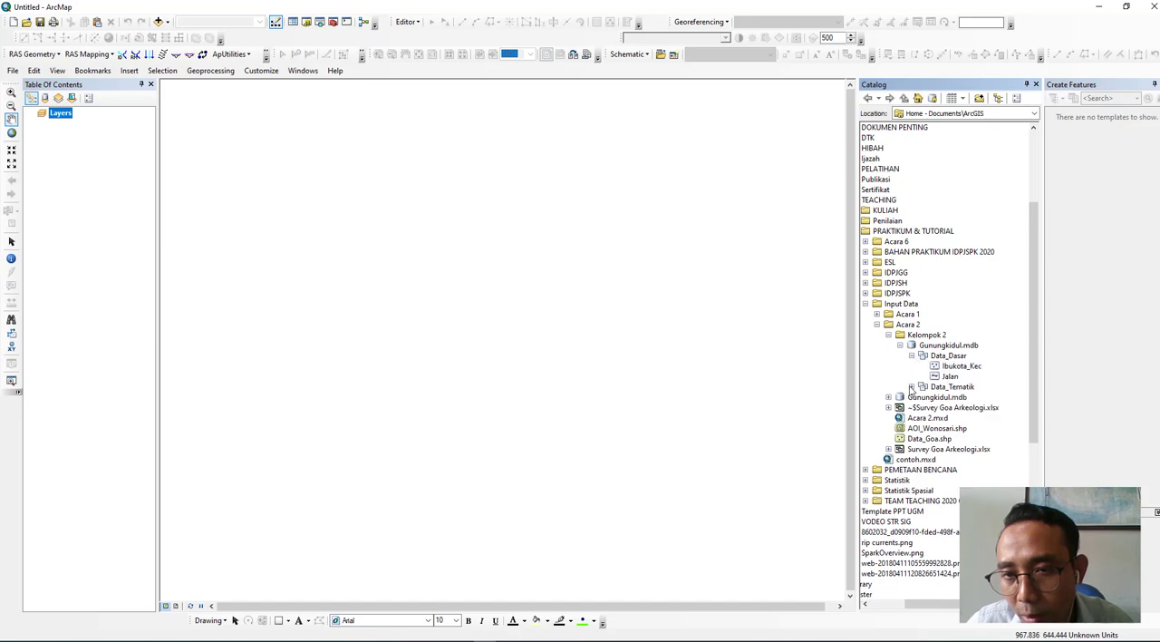
{"action": "left_click", "coordinate": [912, 386]}
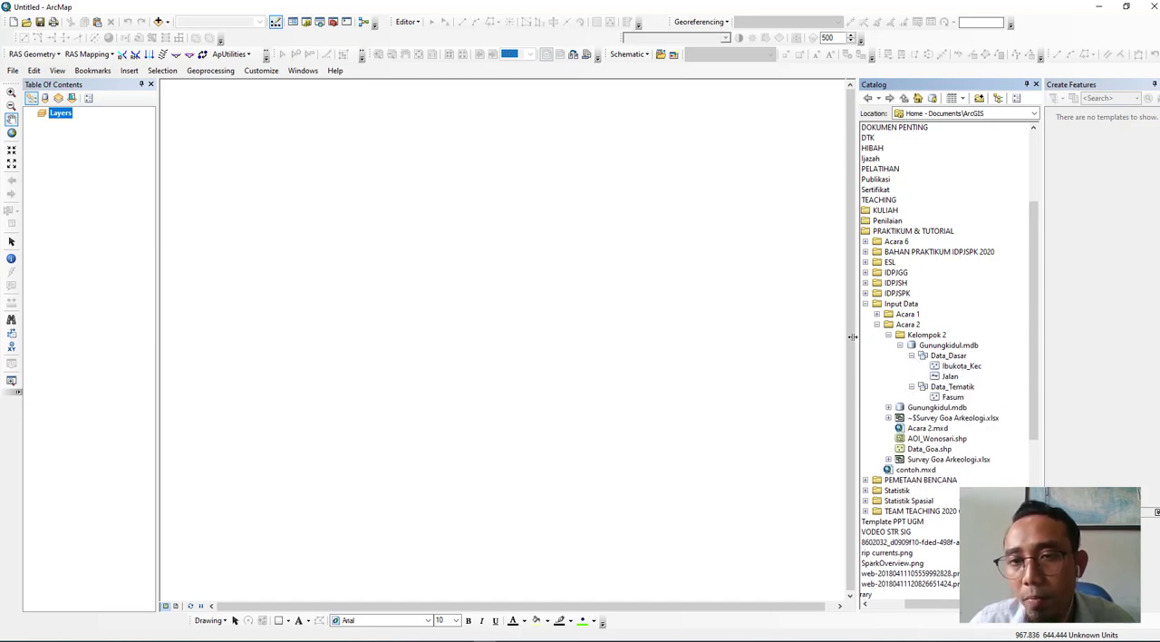
- Add the Admin_Gunungkidul_Kec.shp shapefile from the Acara 1 folder to the map
{"action": "left_click", "coordinate": [159, 21]}
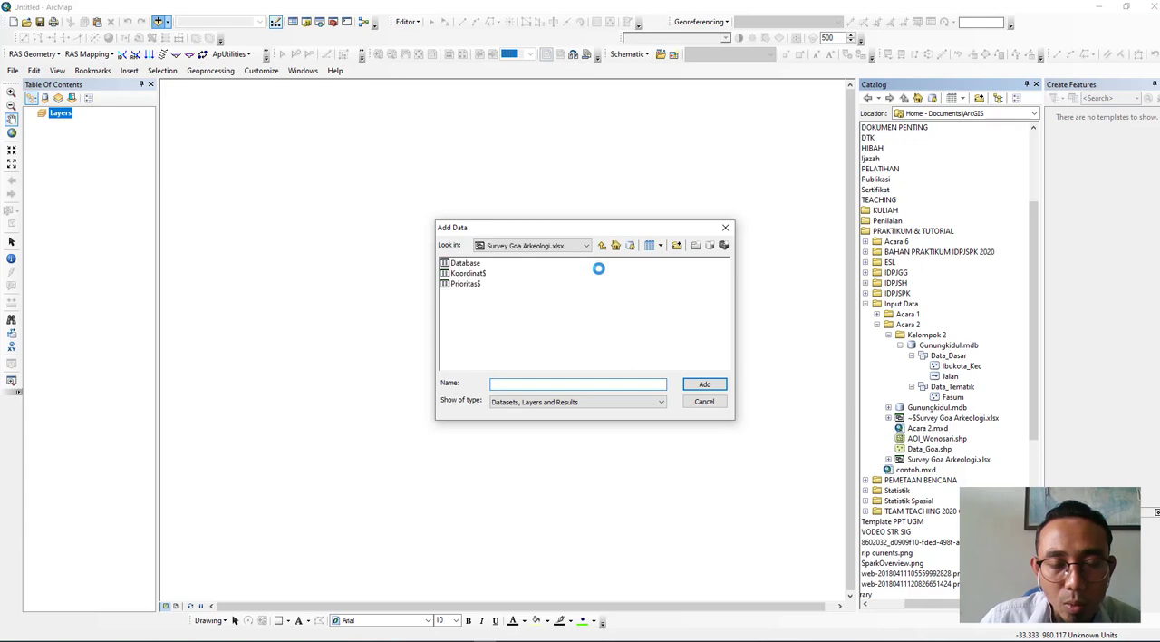
{"action": "left_click", "coordinate": [602, 245]}
{"action": "left_click", "coordinate": [602, 245]}
{"action": "double_click", "coordinate": [458, 264]}
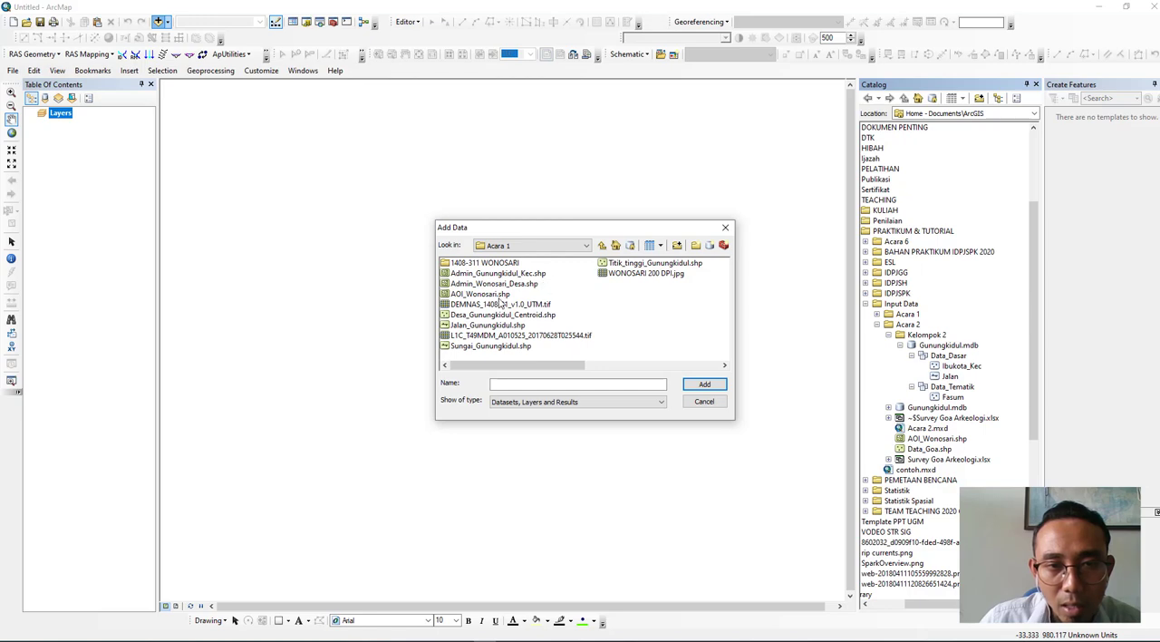
{"action": "double_click", "coordinate": [521, 274]}
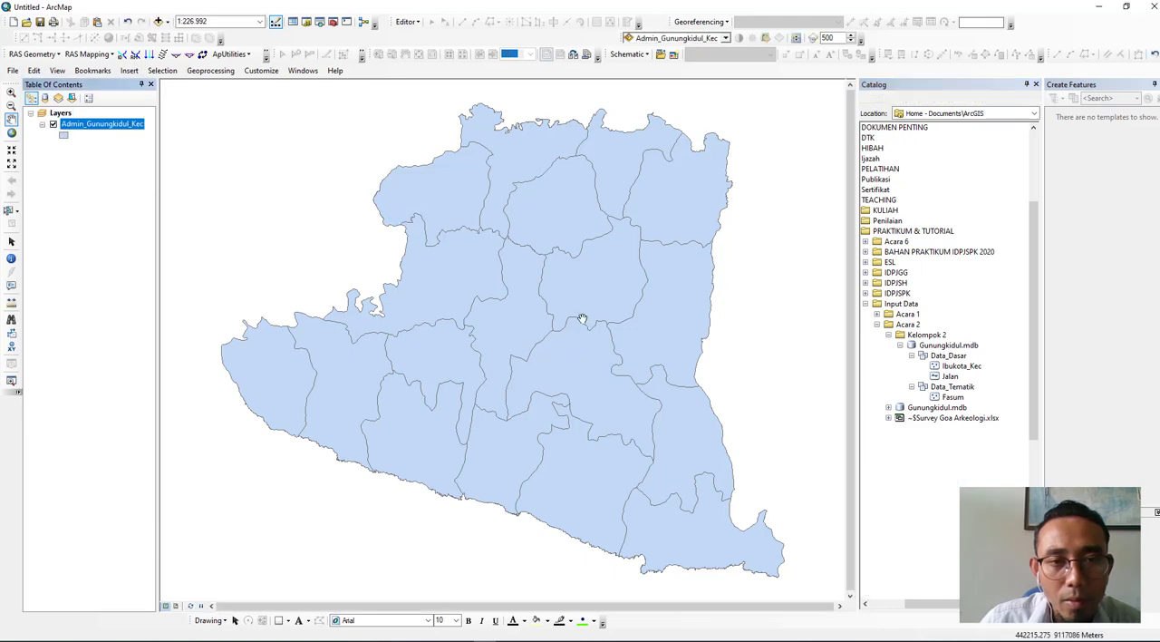
- Add the WONOSARI 200 DPI.jpg raster from the 1408-311 WONOSARI folder to the map, accepting the missing spatial reference
{"action": "left_click", "coordinate": [158, 21]}
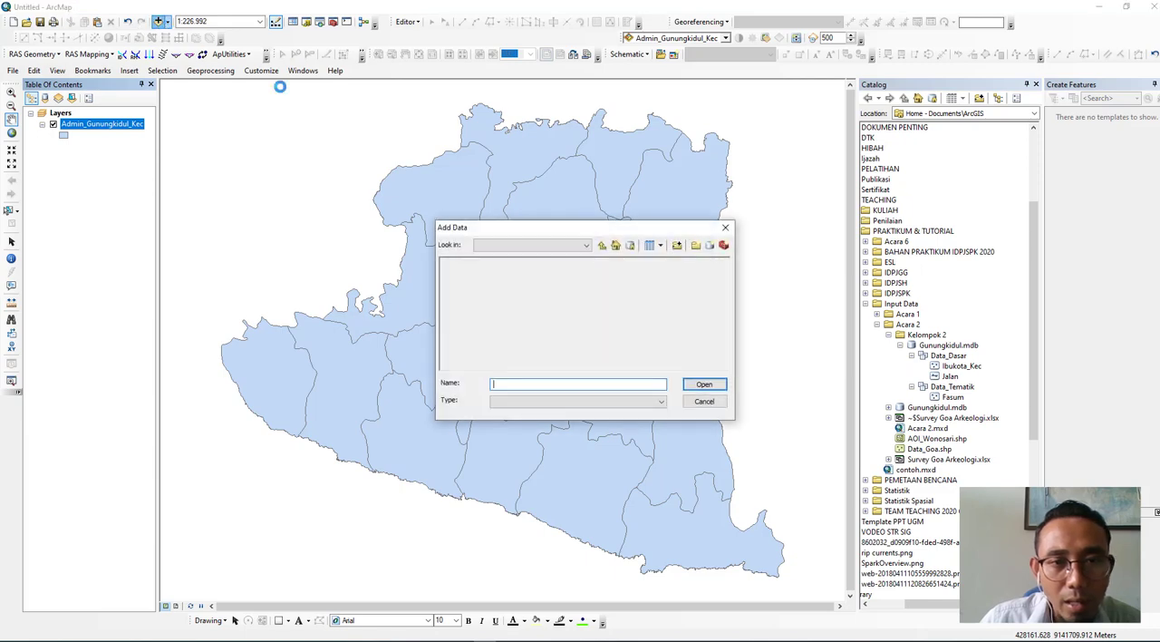
{"action": "left_click", "coordinate": [509, 266]}
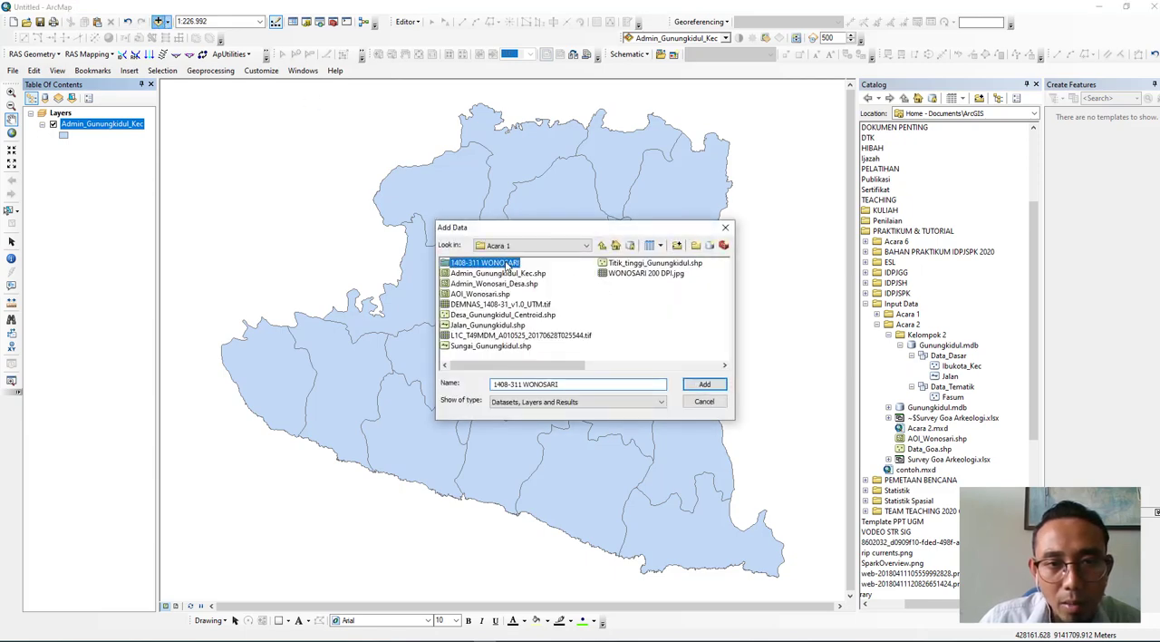
{"action": "left_click", "coordinate": [499, 262]}
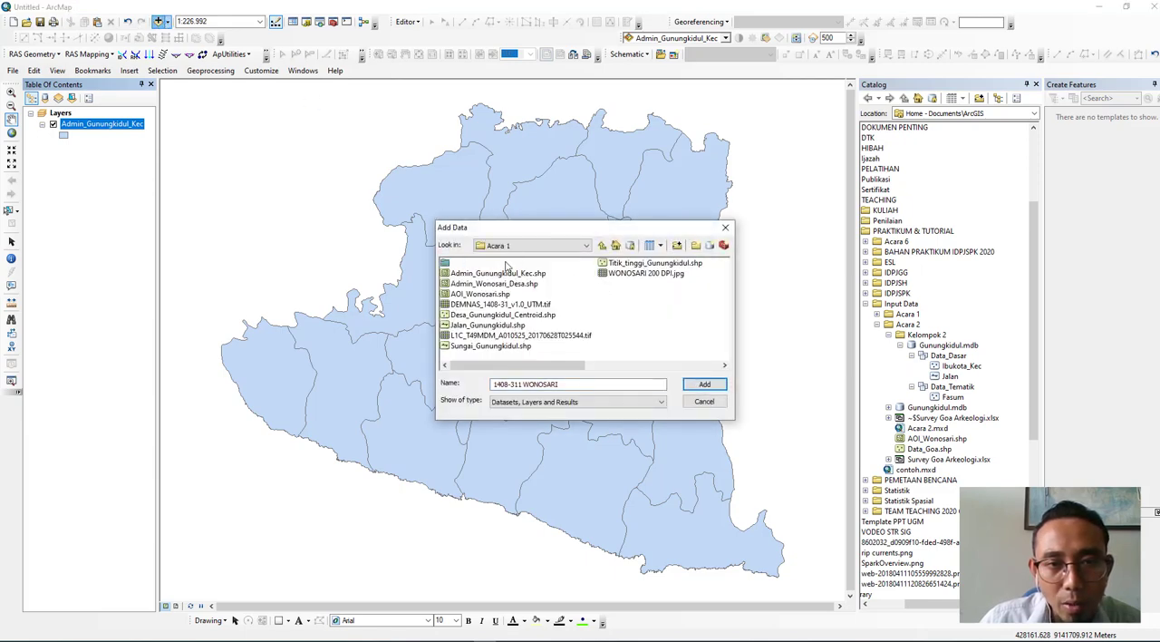
{"action": "double_click", "coordinate": [444, 263]}
{"action": "left_click", "coordinate": [464, 266]}
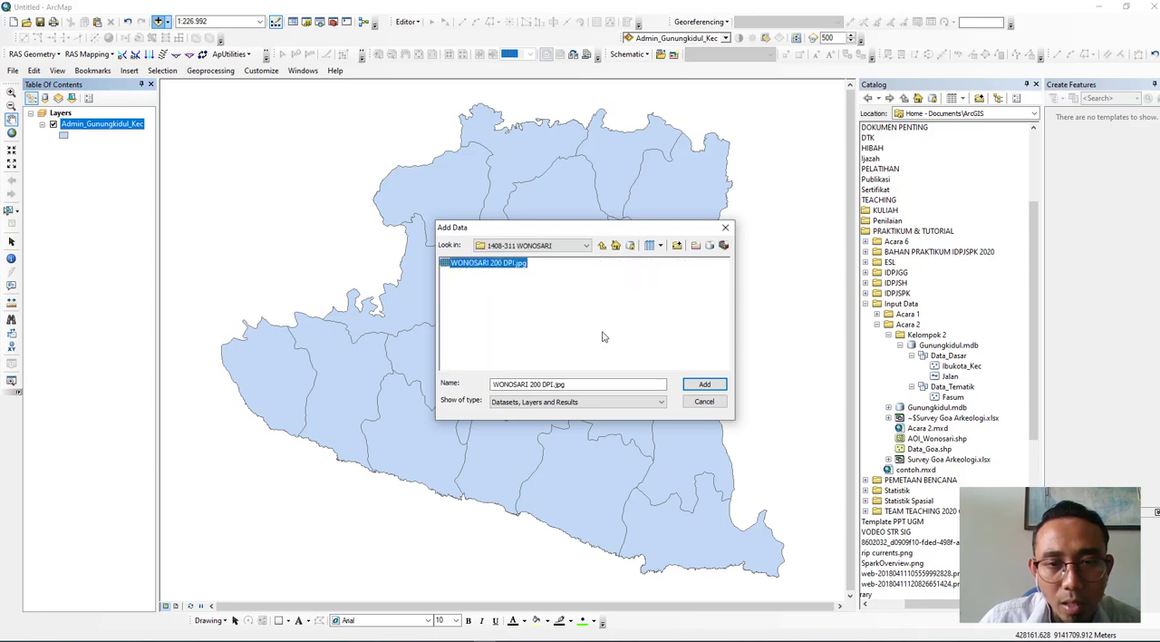
{"action": "left_click", "coordinate": [704, 384]}
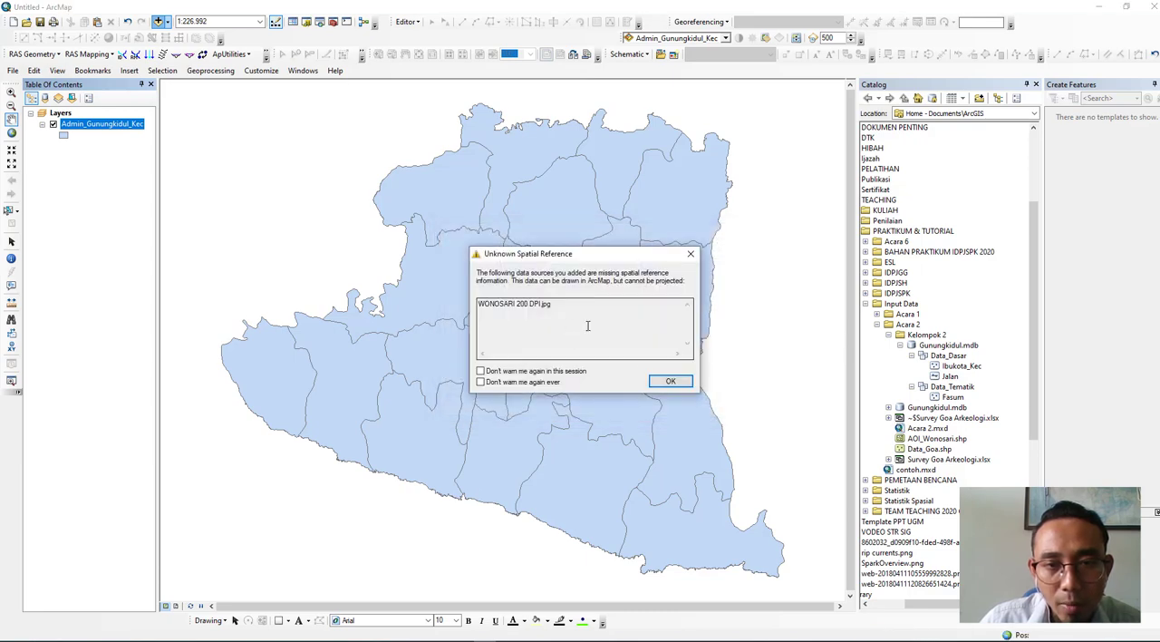
{"action": "left_click", "coordinate": [664, 380]}
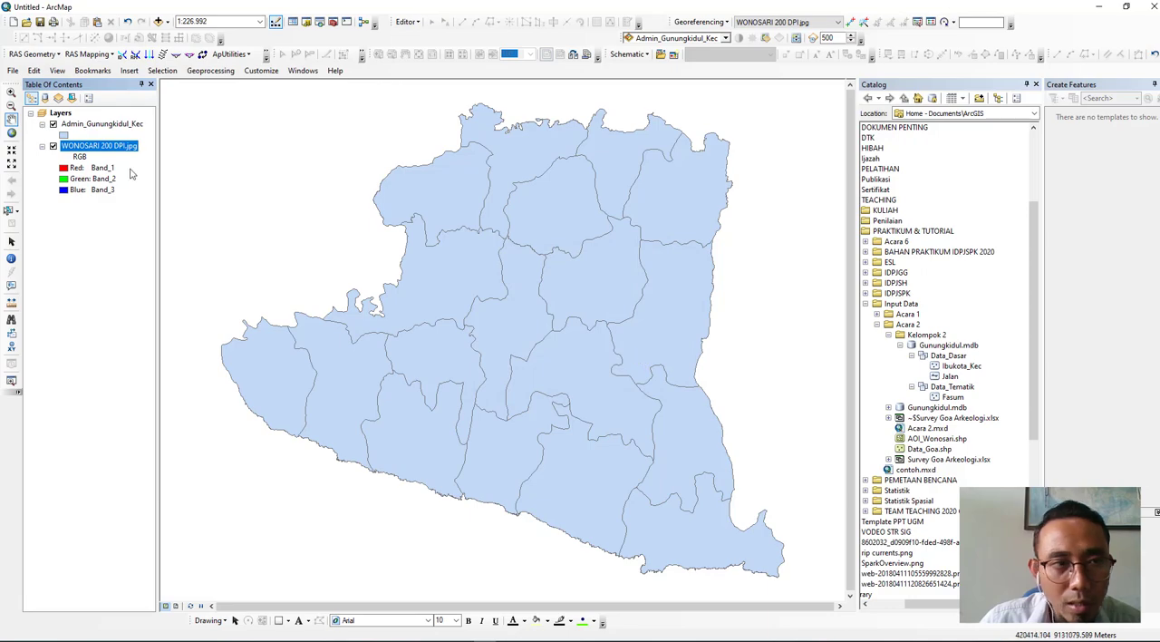
- Change the Admin_Gunungkidul_Kec layer's symbol to Hollow
{"action": "left_click", "coordinate": [64, 135]}
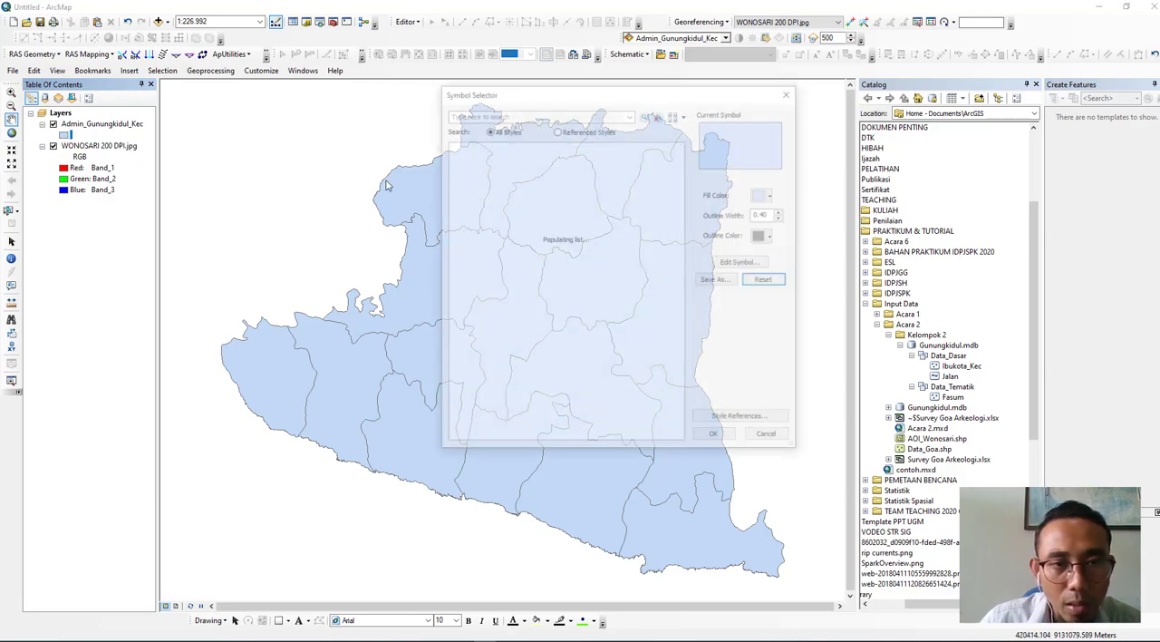
{"action": "left_click", "coordinate": [616, 170]}
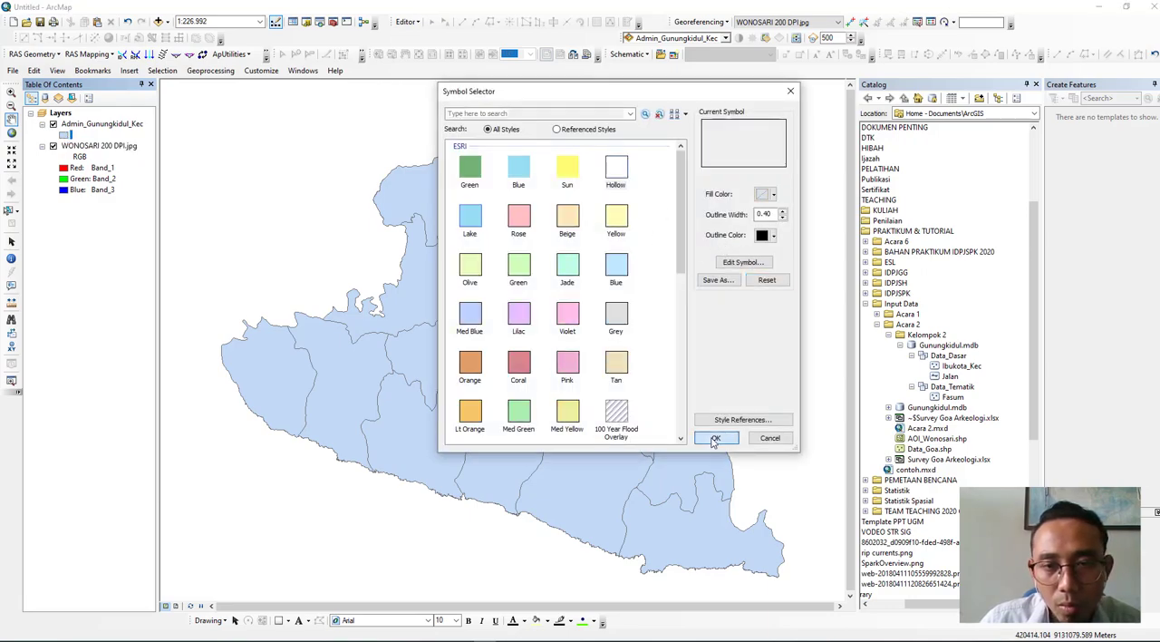
{"action": "left_click", "coordinate": [715, 438]}
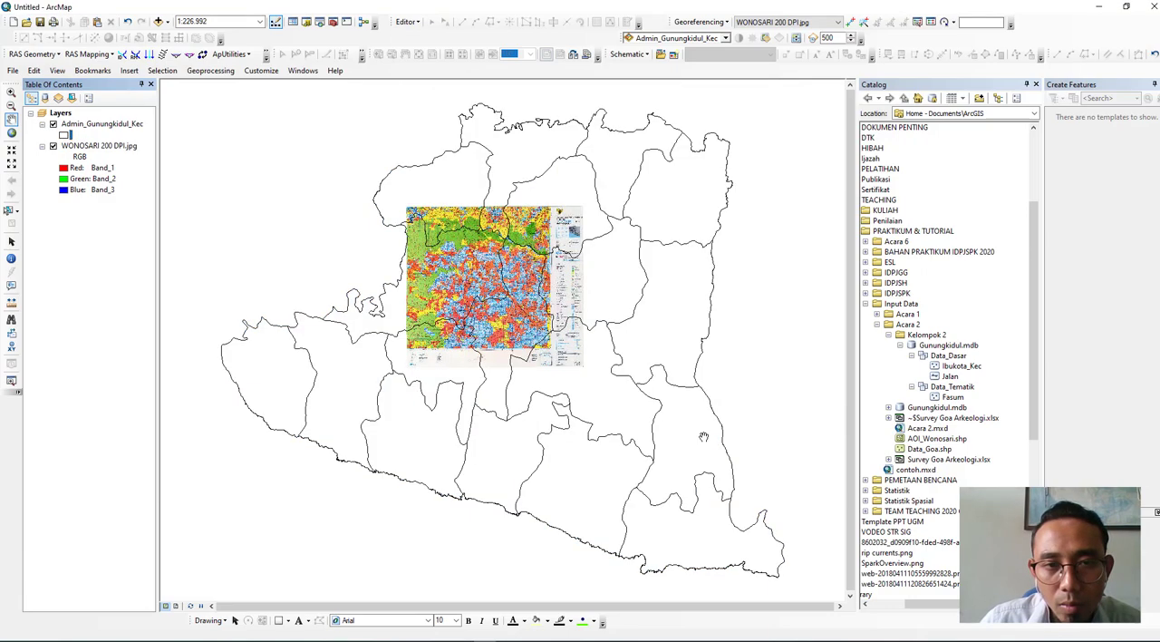
- Add the AOI_Wonosari.shp shapefile from the Acara 2 folder under Input Data and zoom the map to that layer
{"action": "left_click", "coordinate": [158, 20]}
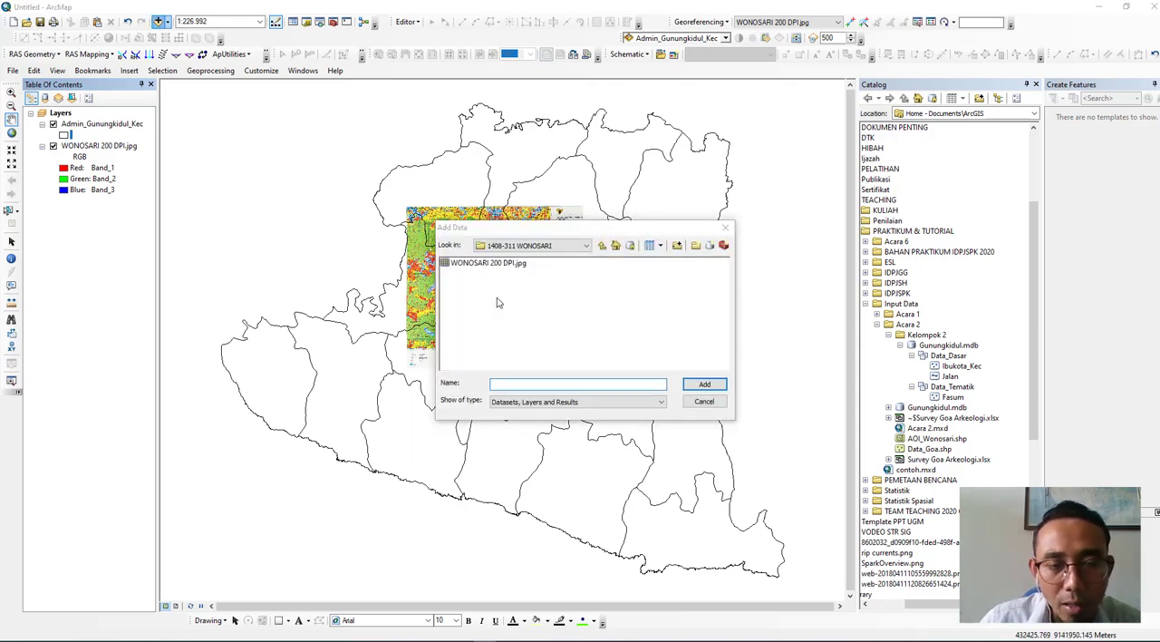
{"action": "left_click", "coordinate": [604, 245]}
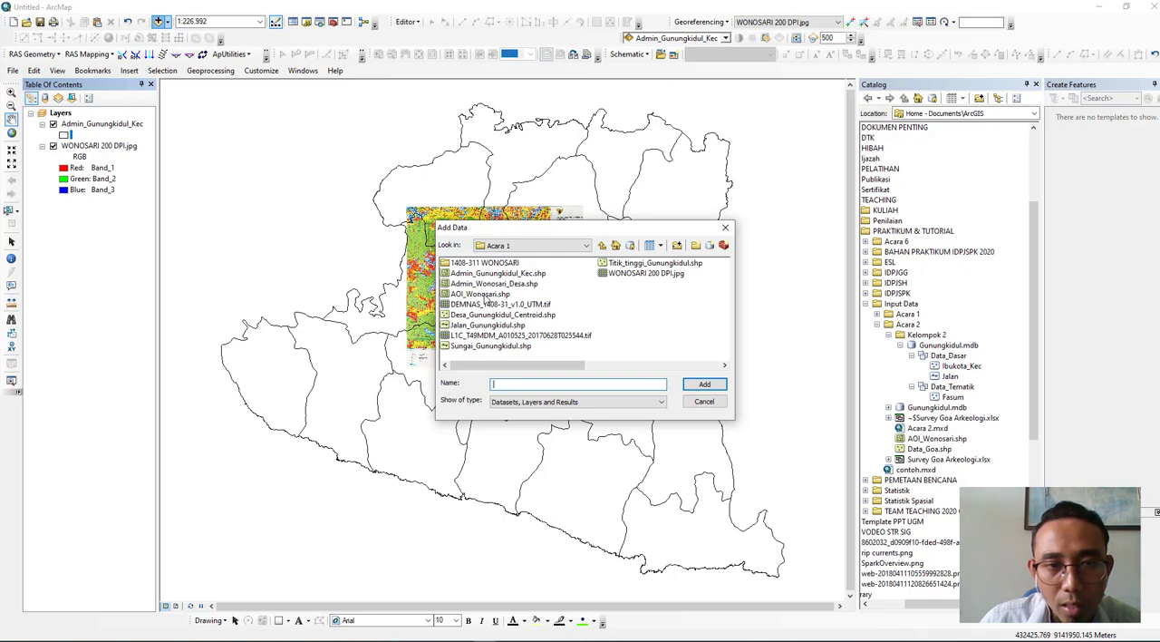
{"action": "left_click", "coordinate": [605, 245]}
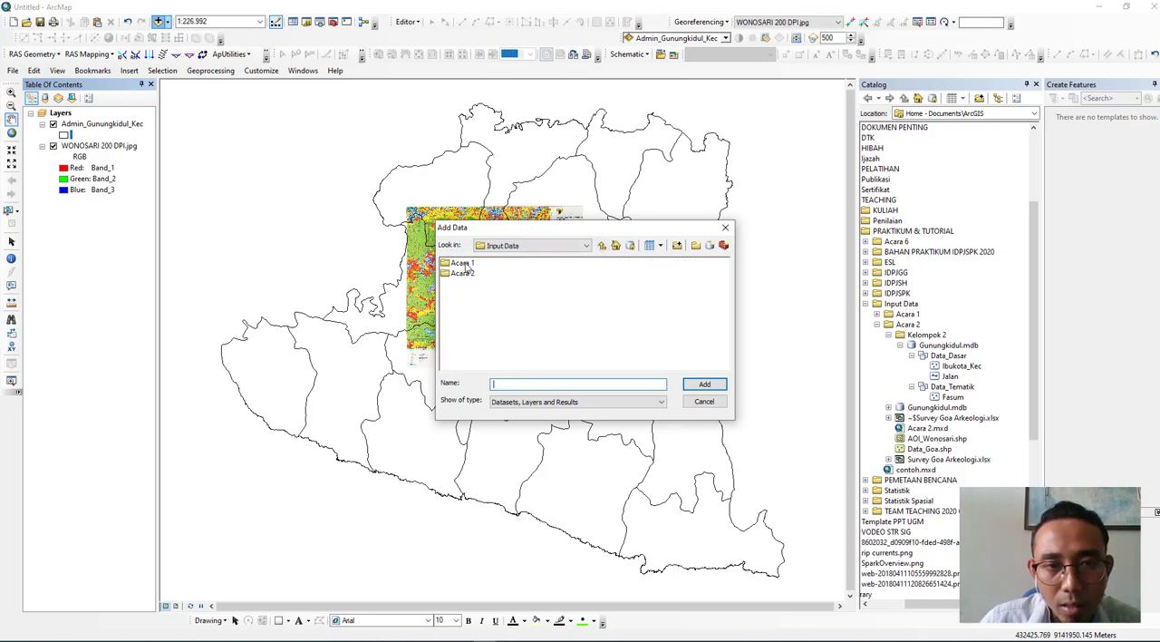
{"action": "double_click", "coordinate": [462, 262]}
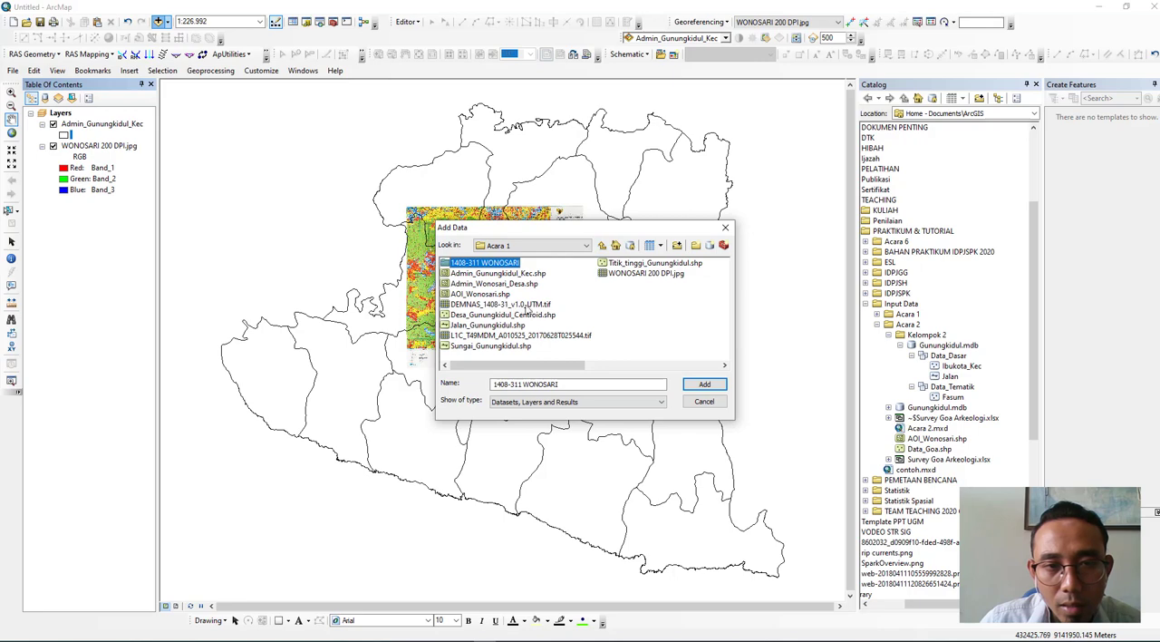
{"action": "left_click", "coordinate": [602, 246]}
{"action": "left_click", "coordinate": [601, 246]}
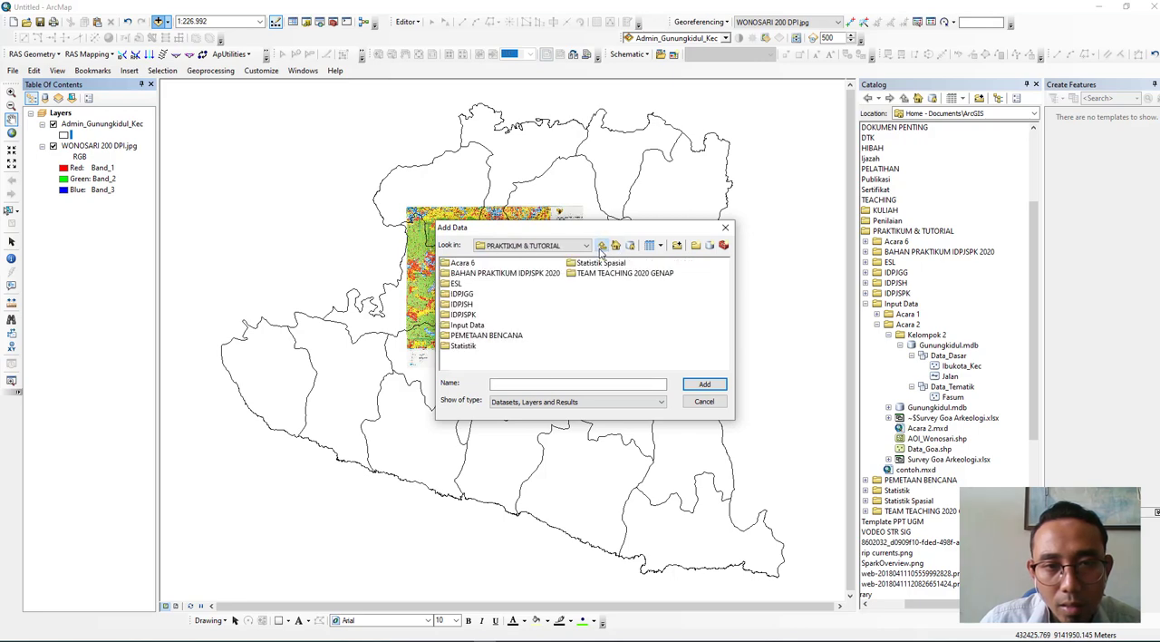
{"action": "double_click", "coordinate": [472, 325]}
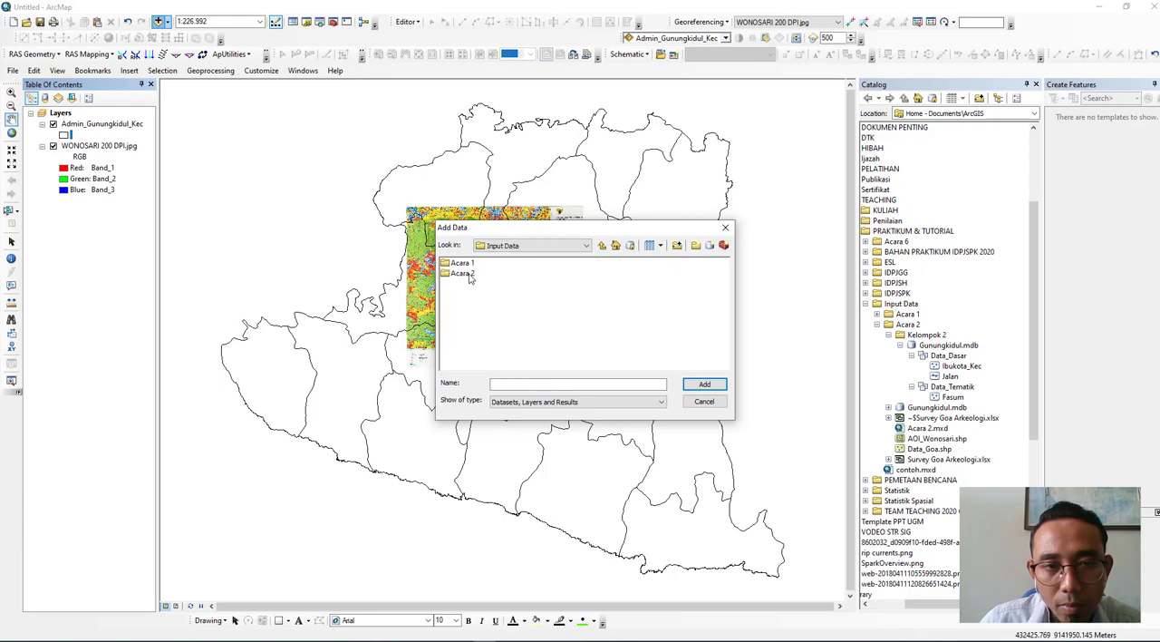
{"action": "double_click", "coordinate": [463, 274]}
{"action": "left_click", "coordinate": [480, 294]}
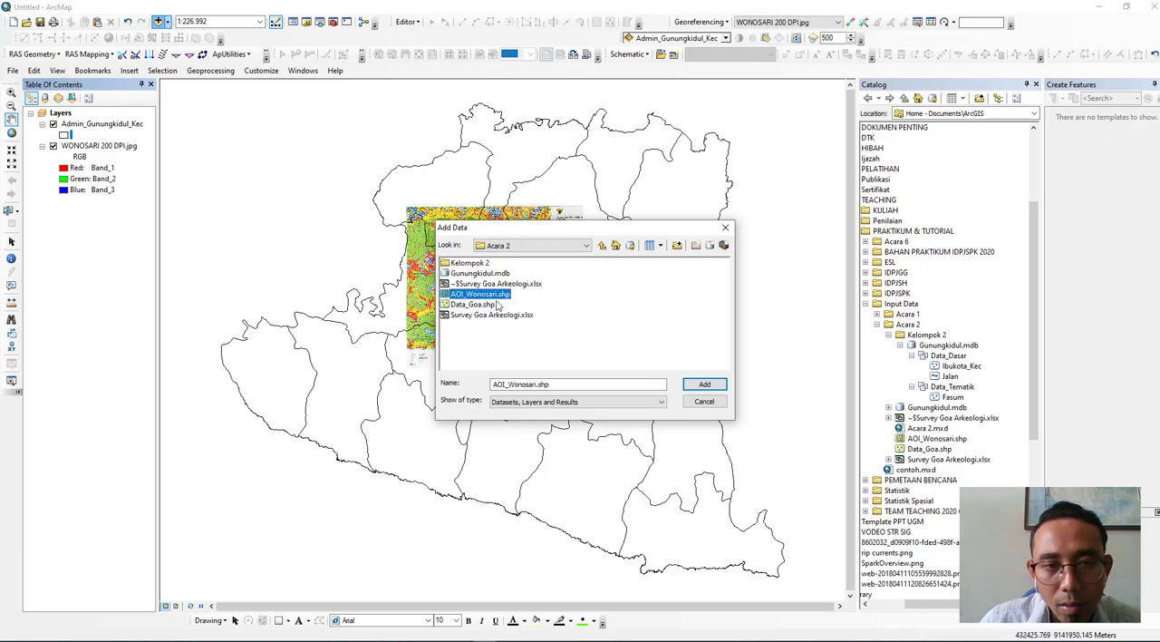
{"action": "left_click", "coordinate": [691, 385]}
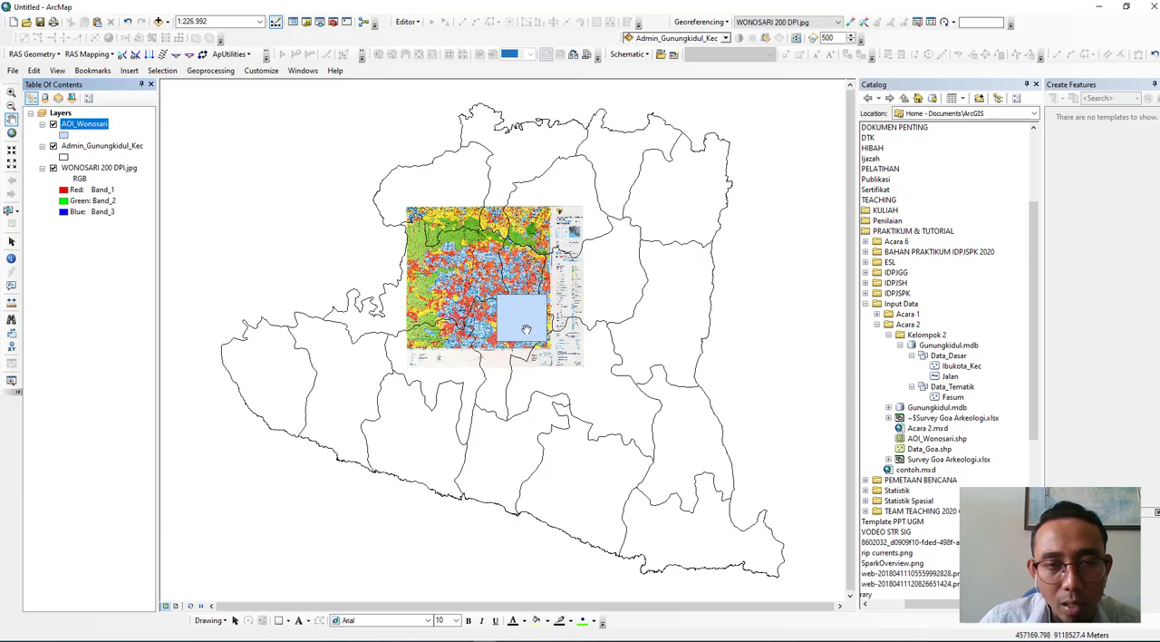
{"action": "right_click", "coordinate": [93, 133]}
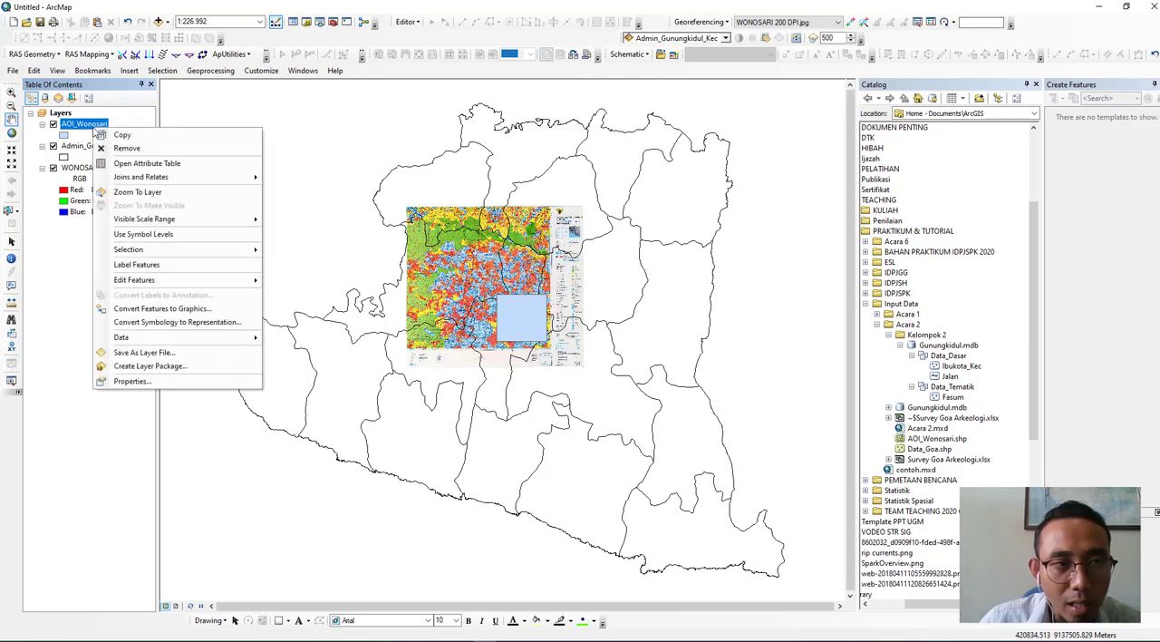
{"action": "left_click", "coordinate": [130, 189]}
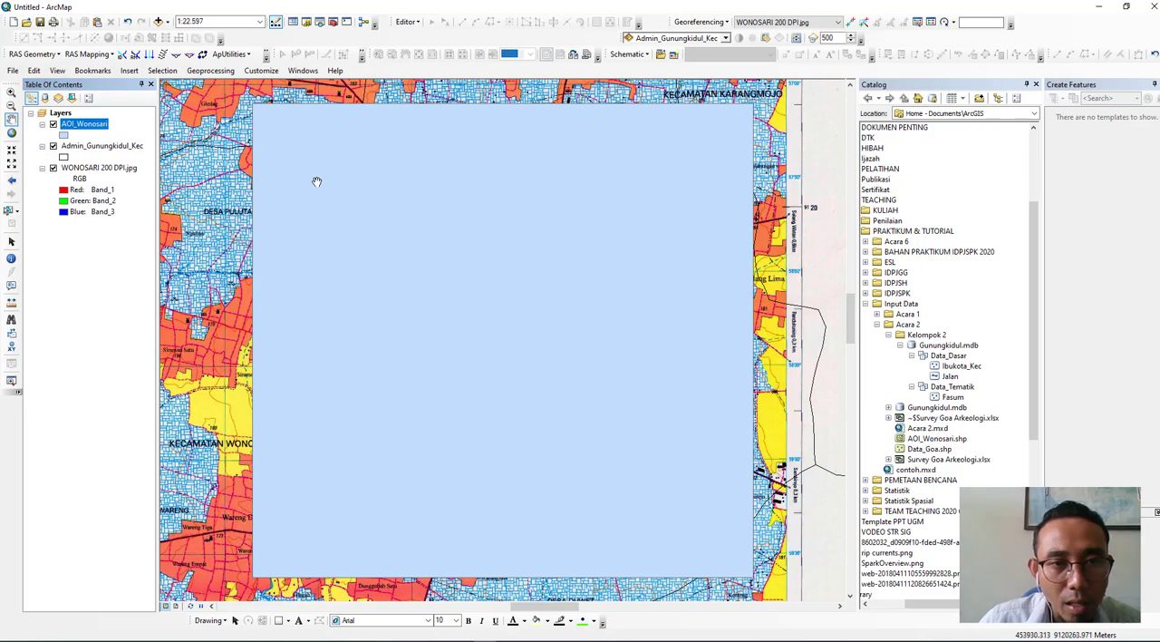
- Set the AOI_Wonosari layer's symbol to Hollow with a blue outline and an outline width of 2
{"action": "left_click", "coordinate": [67, 135]}
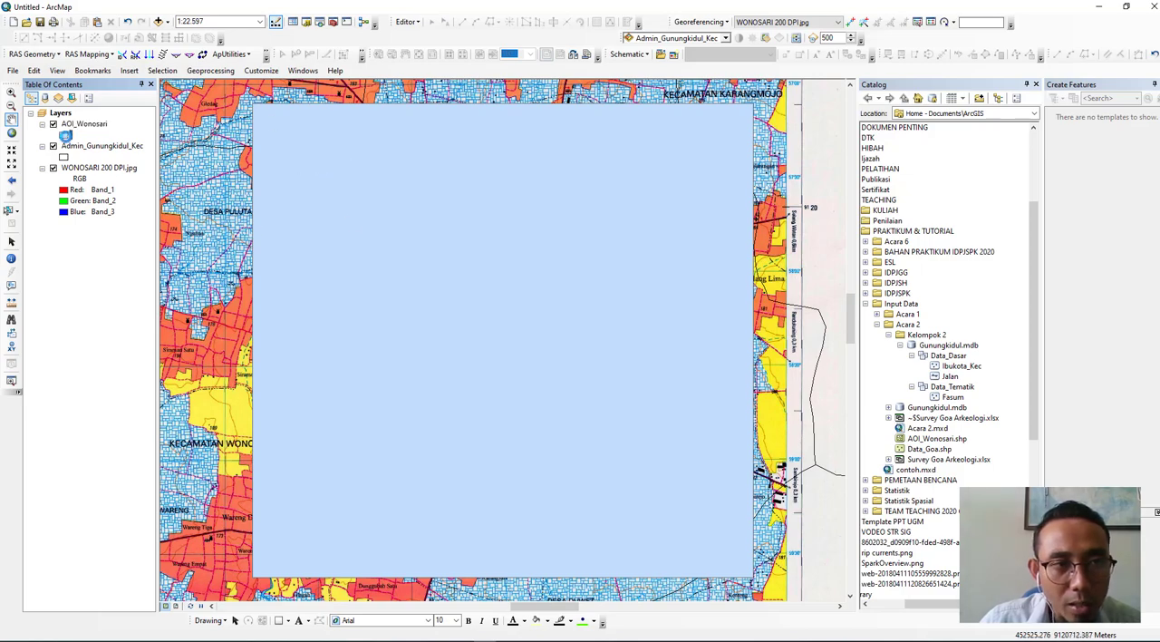
{"action": "left_click", "coordinate": [614, 184]}
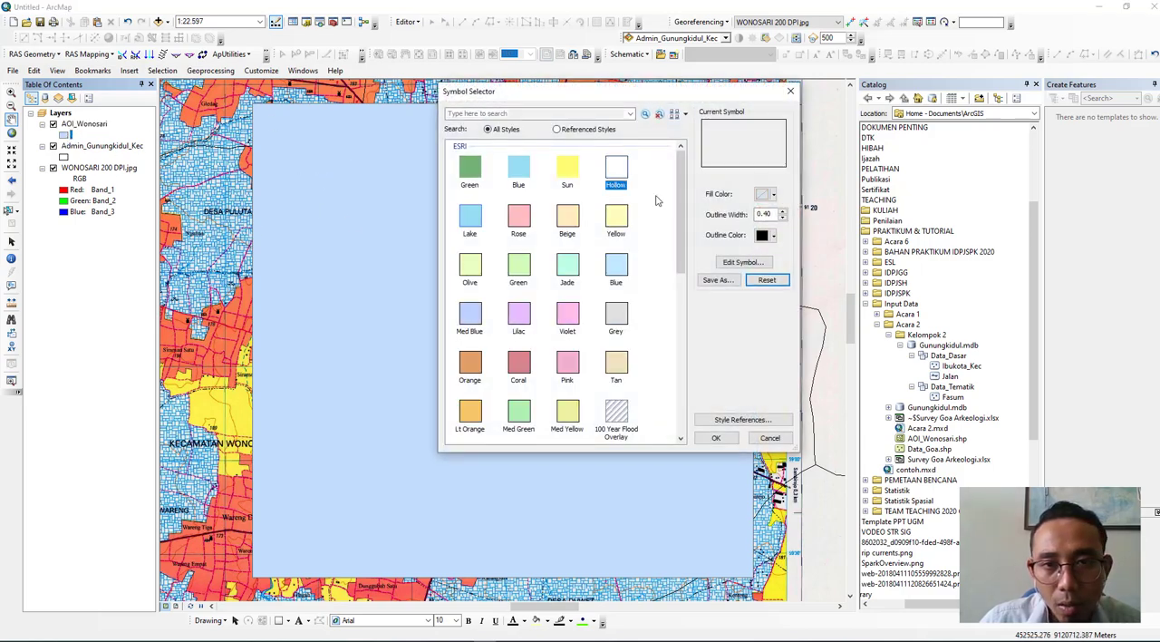
{"action": "left_click", "coordinate": [774, 236]}
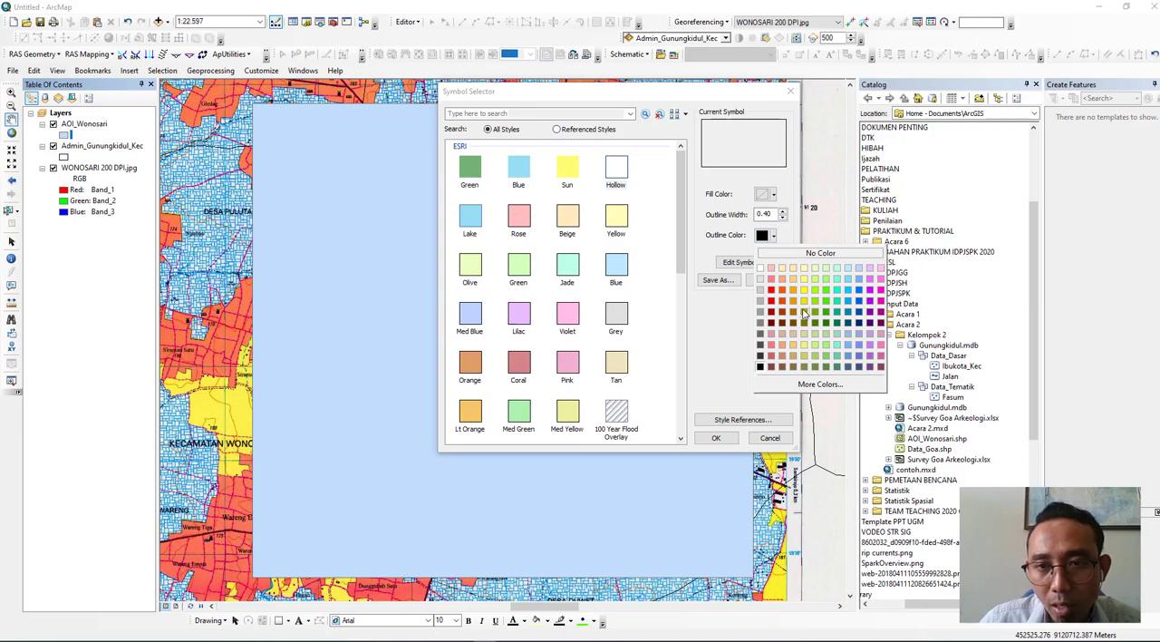
{"action": "left_click", "coordinate": [804, 290]}
{"action": "left_click", "coordinate": [783, 212]}
{"action": "left_click", "coordinate": [784, 212]}
{"action": "left_click", "coordinate": [773, 235]}
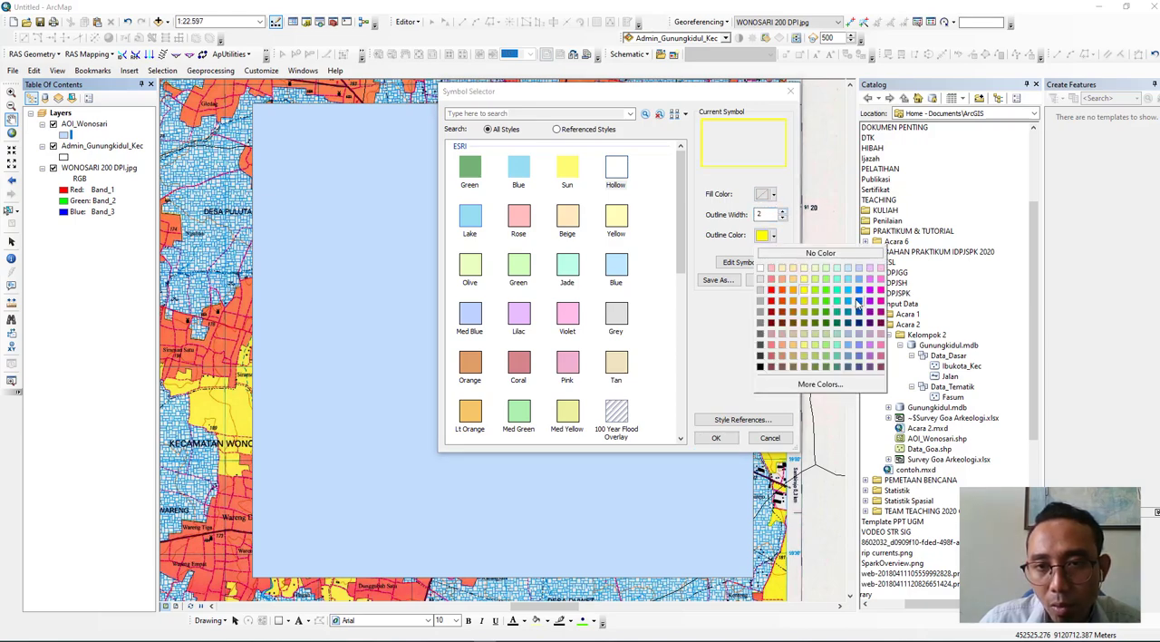
{"action": "left_click", "coordinate": [859, 304]}
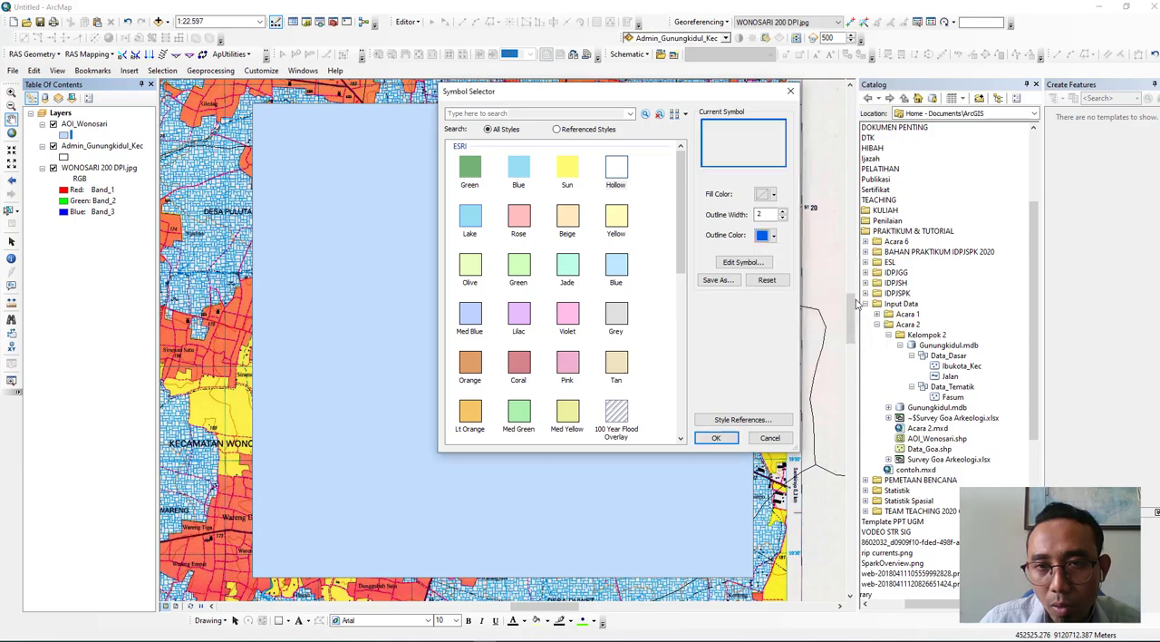
{"action": "left_click", "coordinate": [716, 438]}
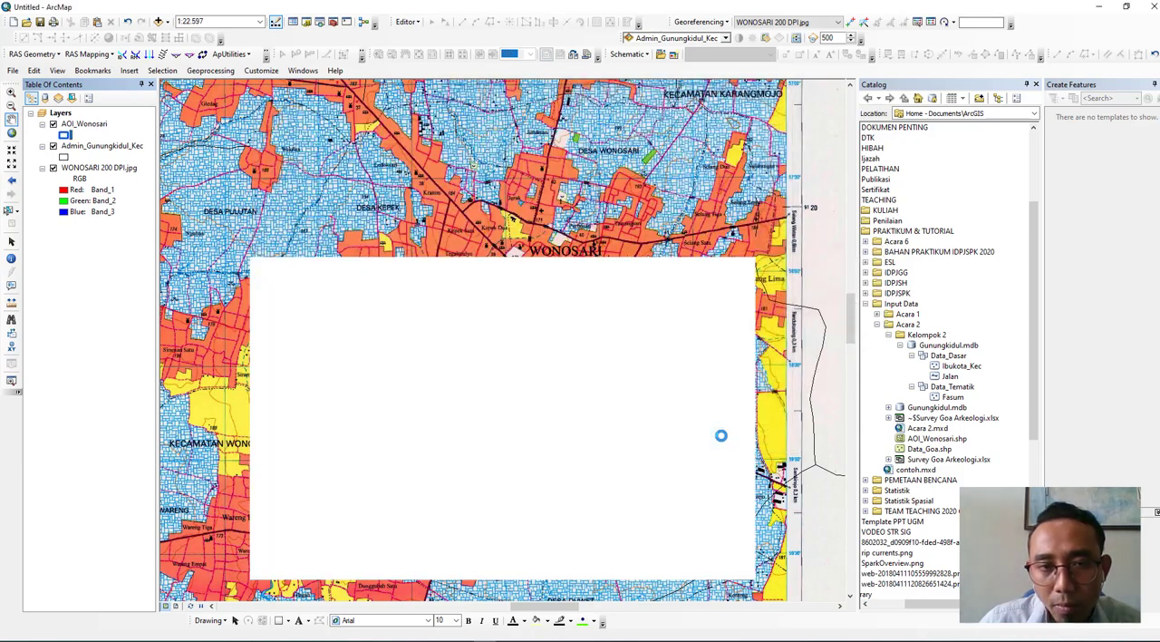
- Change the AOI_Wonosari layer's outline color to red
{"action": "left_click", "coordinate": [66, 135]}
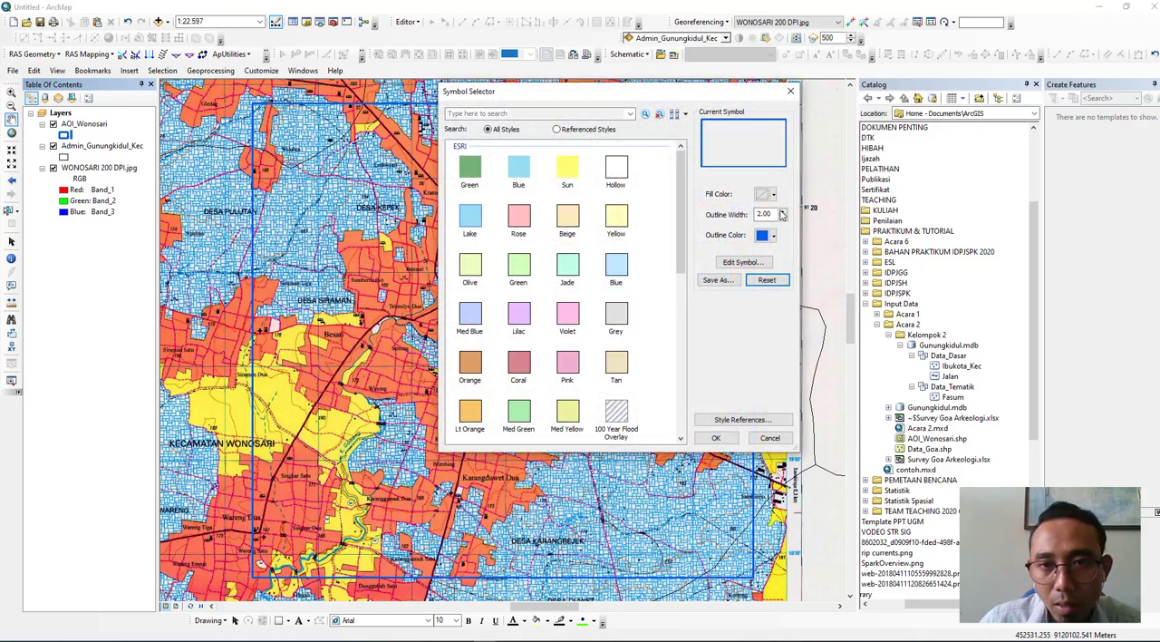
{"action": "left_click", "coordinate": [766, 236]}
{"action": "left_click", "coordinate": [775, 296]}
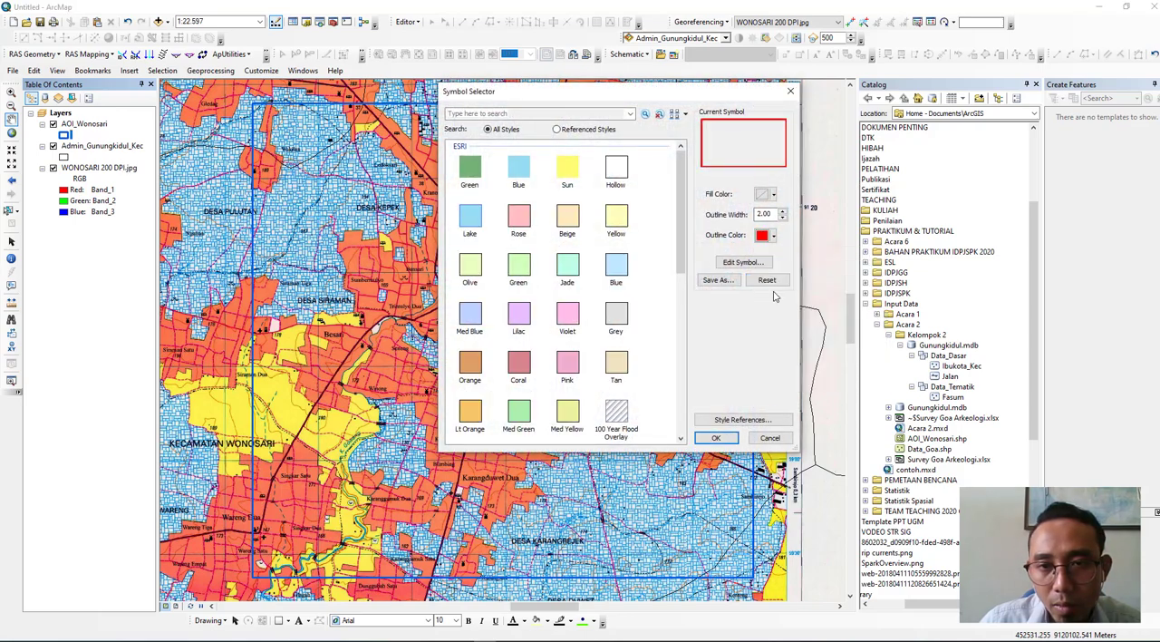
{"action": "left_click", "coordinate": [715, 438]}
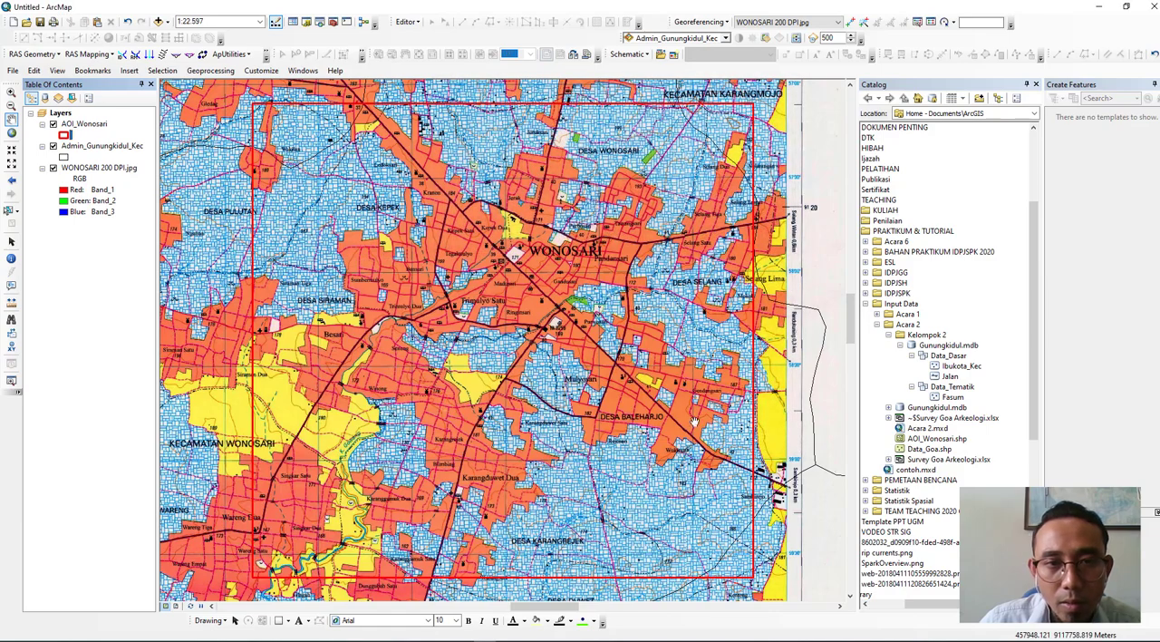
- Change the AOI_Wonosari layer's outline color to yellow
{"action": "left_click", "coordinate": [65, 134]}
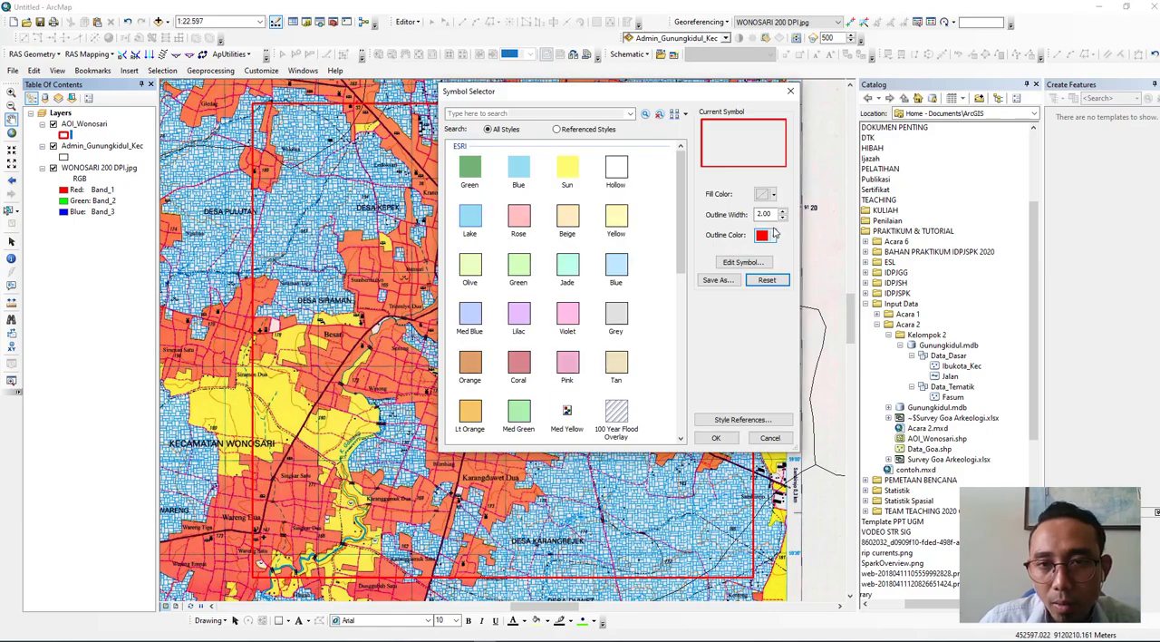
{"action": "left_click", "coordinate": [764, 237]}
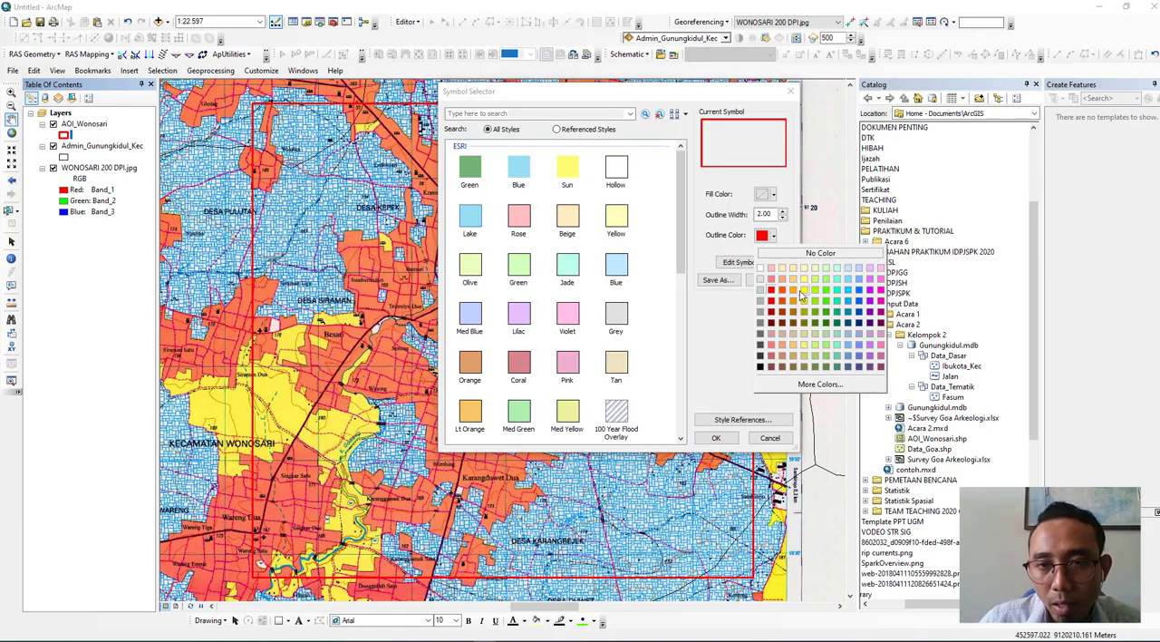
{"action": "left_click", "coordinate": [804, 297]}
{"action": "left_click", "coordinate": [716, 439]}
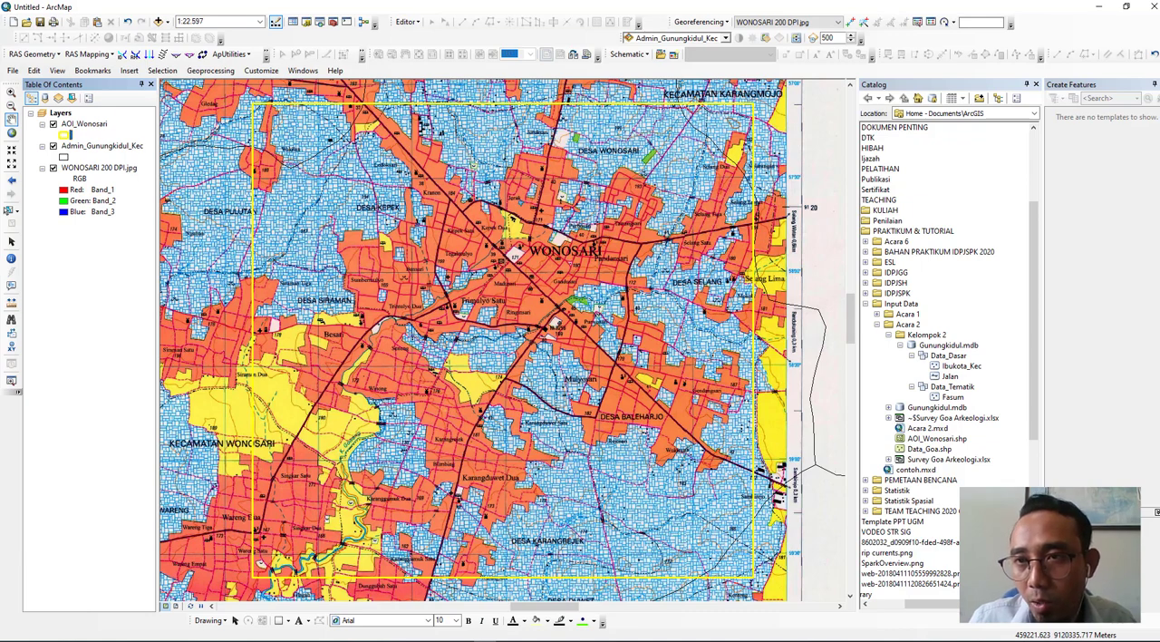
- Add the Fasum feature class from Data_Tematik in the Kelompok 2 folder's Gunungkidul.mdb, closing the Create Features and Catalog windows
{"action": "left_click", "coordinate": [1154, 84]}
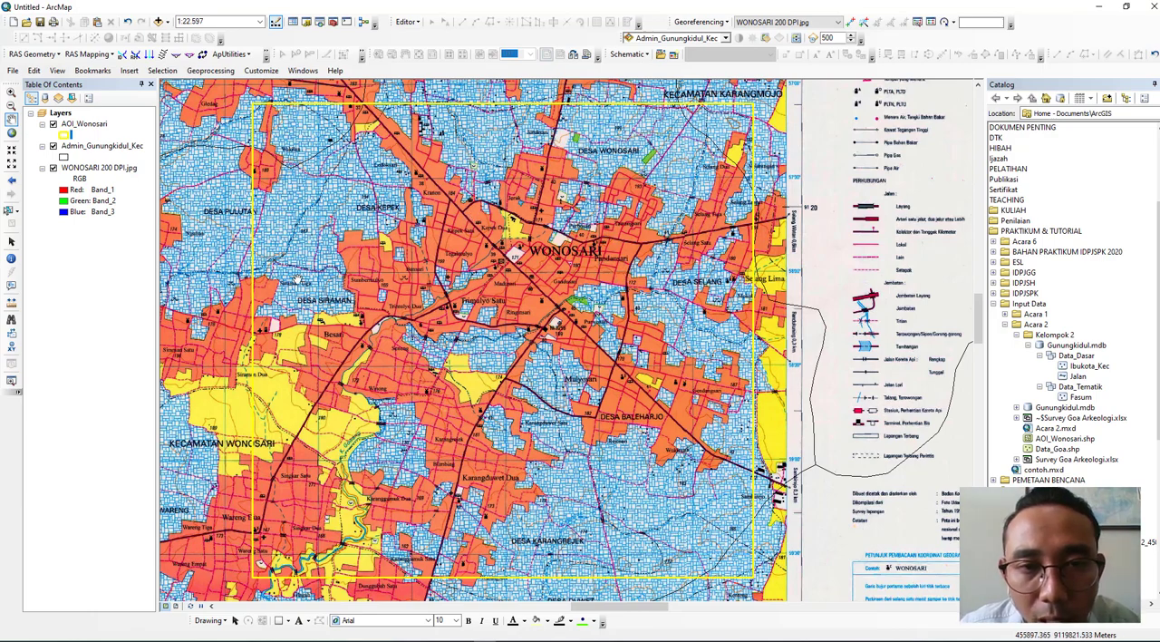
{"action": "left_click", "coordinate": [158, 22]}
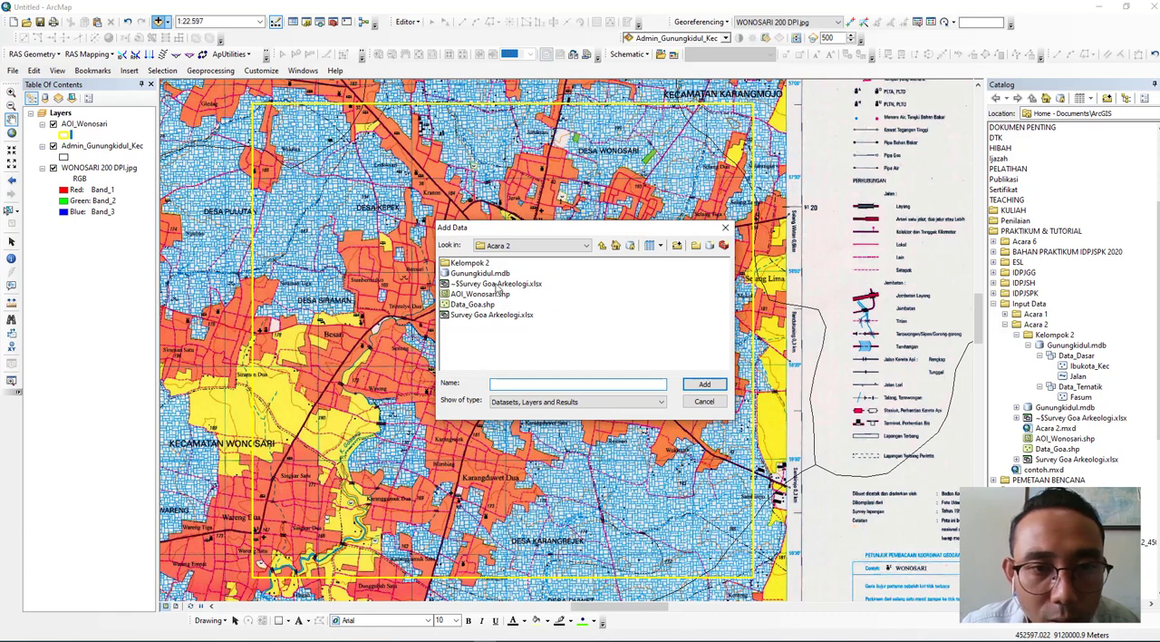
{"action": "double_click", "coordinate": [467, 263]}
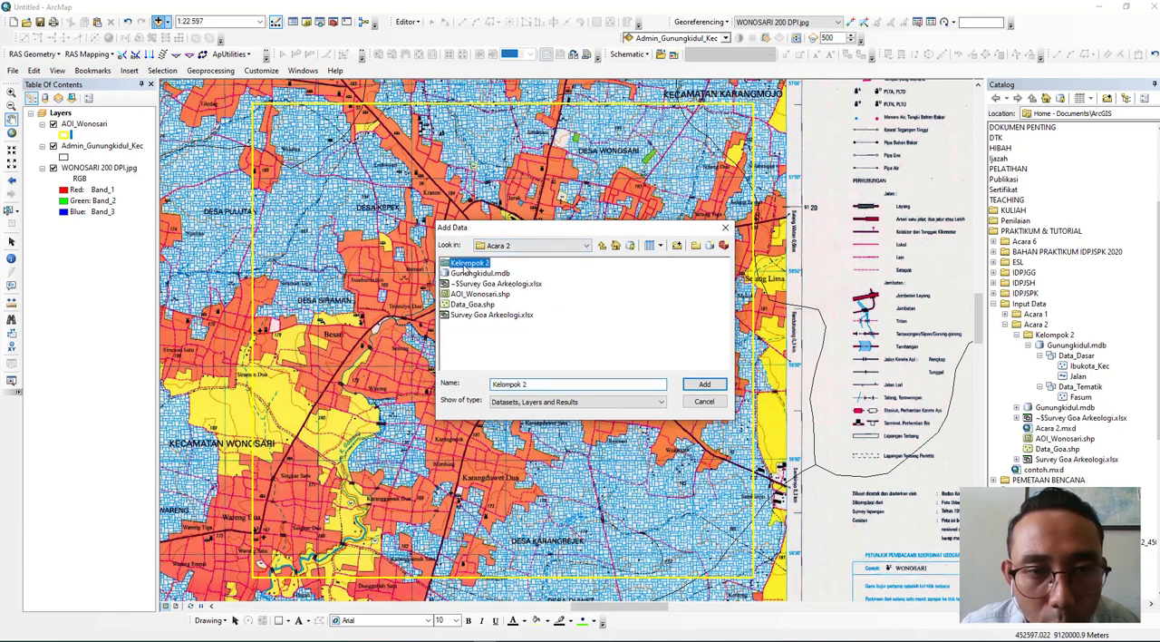
{"action": "left_click", "coordinate": [471, 264]}
{"action": "double_click", "coordinate": [470, 263]}
{"action": "double_click", "coordinate": [472, 274]}
{"action": "left_click", "coordinate": [461, 264]}
{"action": "left_click", "coordinate": [705, 384]}
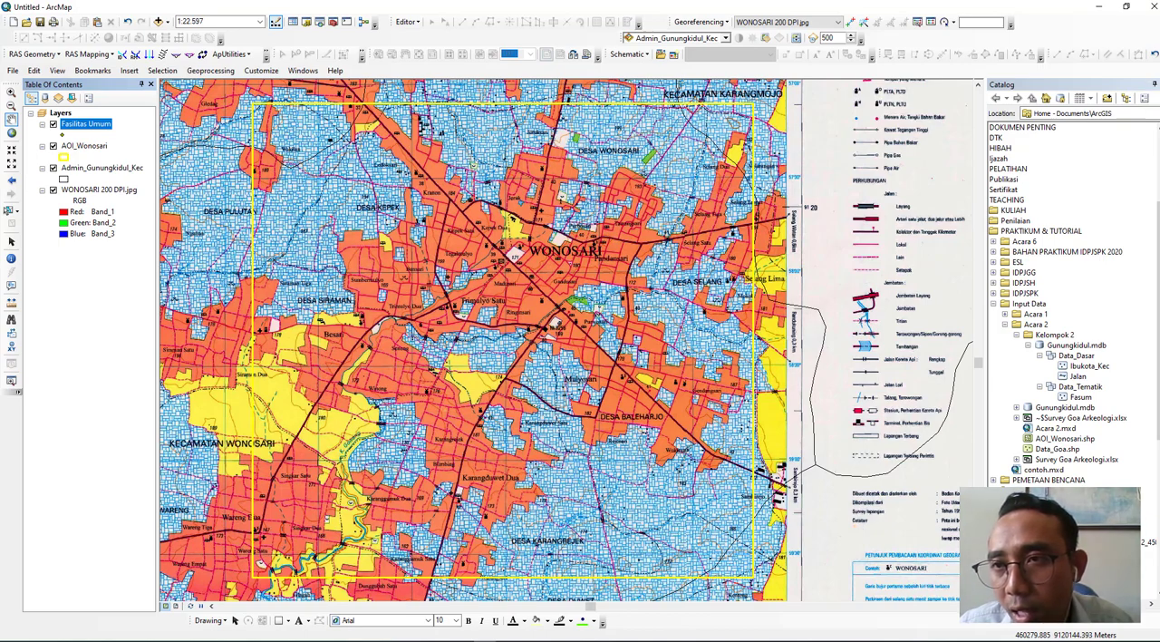
{"action": "left_click", "coordinate": [1144, 84]}
- Examine the topographic map's legend of buildings and public facilities, and compare its symbols with those on the map
{"action": "left_click_drag", "start_coordinate": [880, 157], "coordinate": [868, 262]}
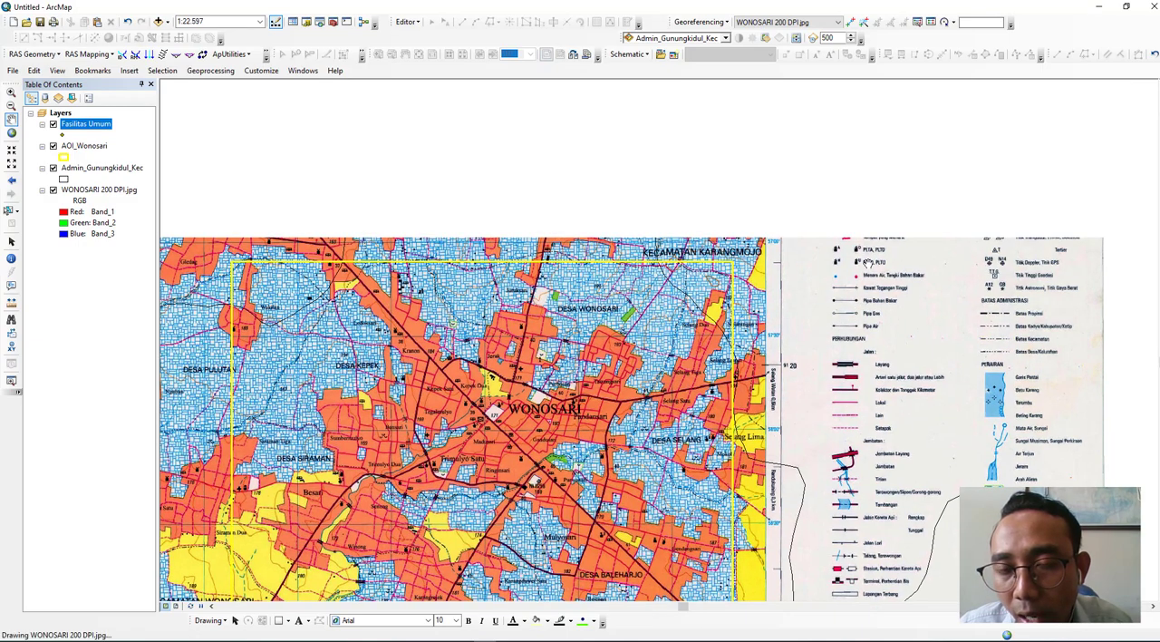
{"action": "left_click_drag", "start_coordinate": [872, 214], "coordinate": [872, 306]}
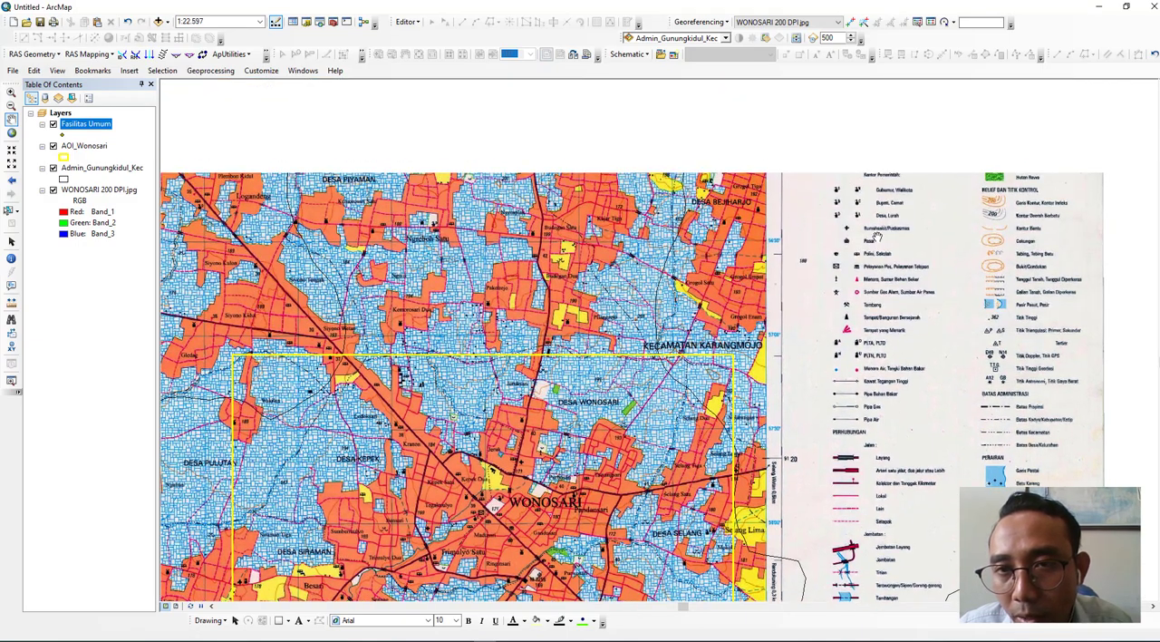
{"action": "scroll", "coordinate": [862, 157], "scroll_direction": "up", "scroll_amount": 3}
{"action": "scroll", "coordinate": [861, 156], "scroll_direction": "down", "scroll_amount": 3}
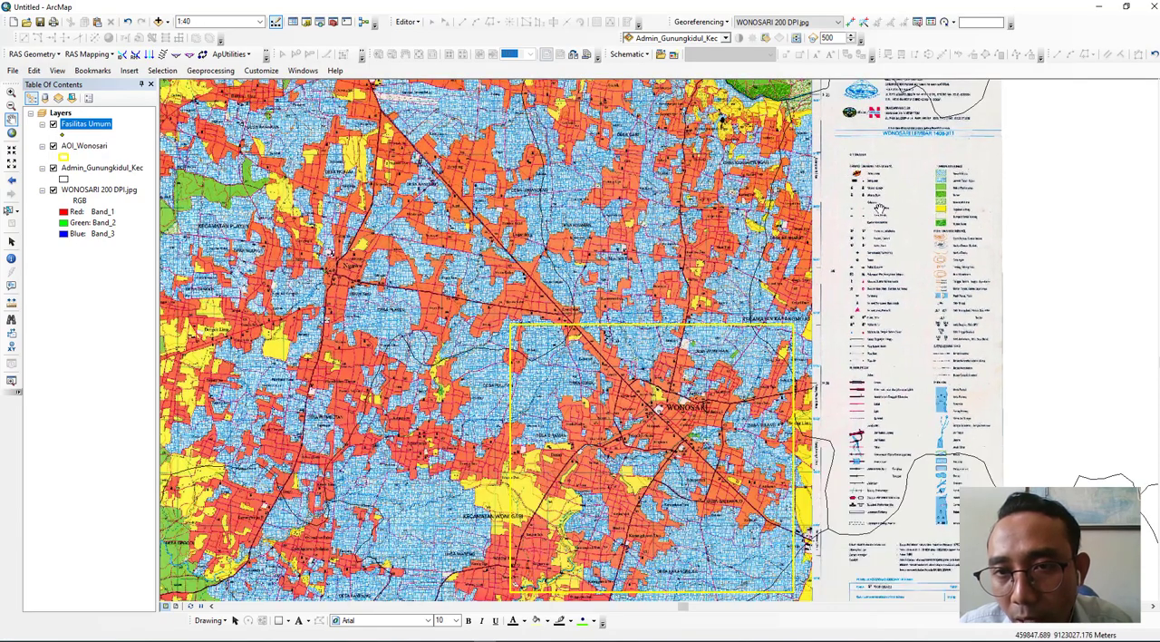
{"action": "scroll", "coordinate": [879, 209], "scroll_direction": "down", "scroll_amount": 5}
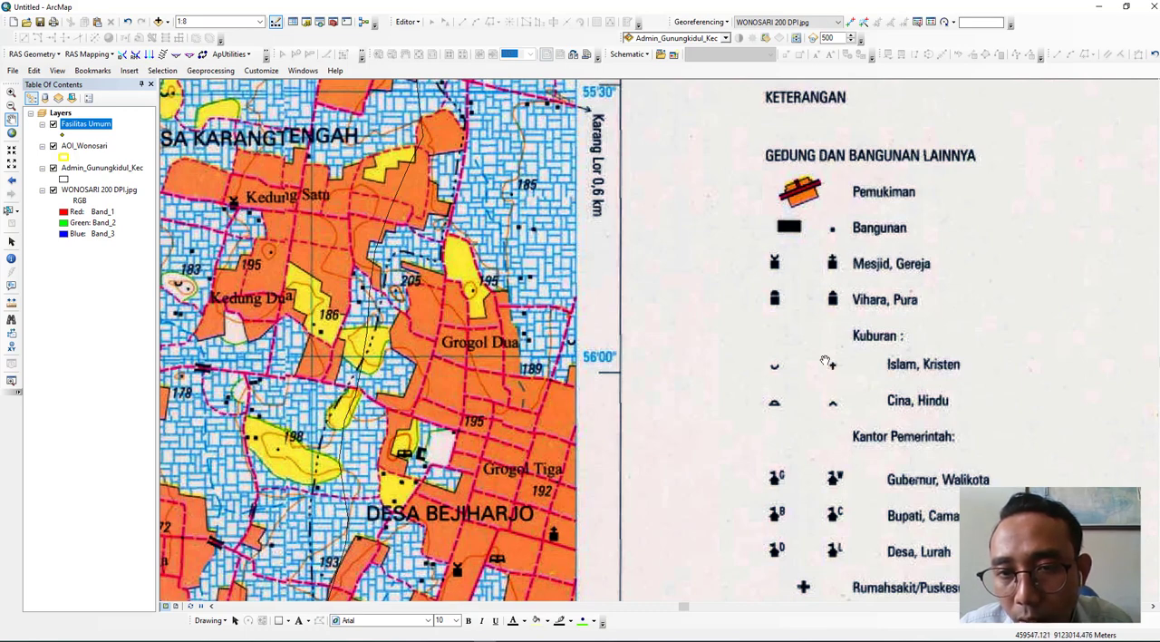
{"action": "scroll", "coordinate": [828, 366], "scroll_direction": "up", "scroll_amount": 1}
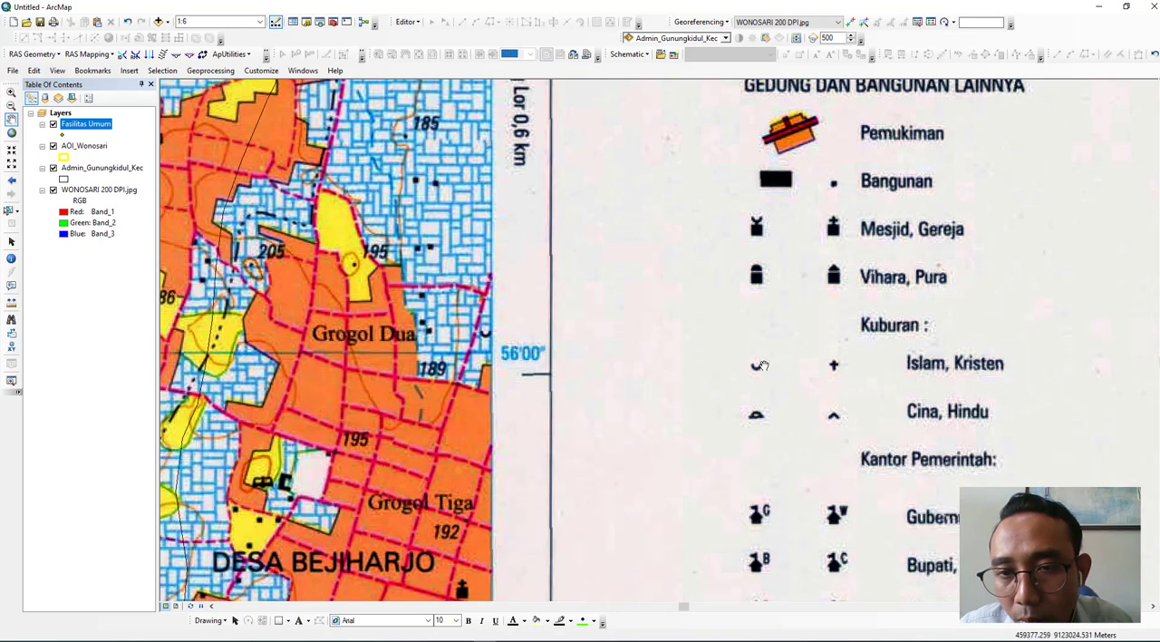
{"action": "left_click_drag", "start_coordinate": [823, 431], "coordinate": [834, 196]}
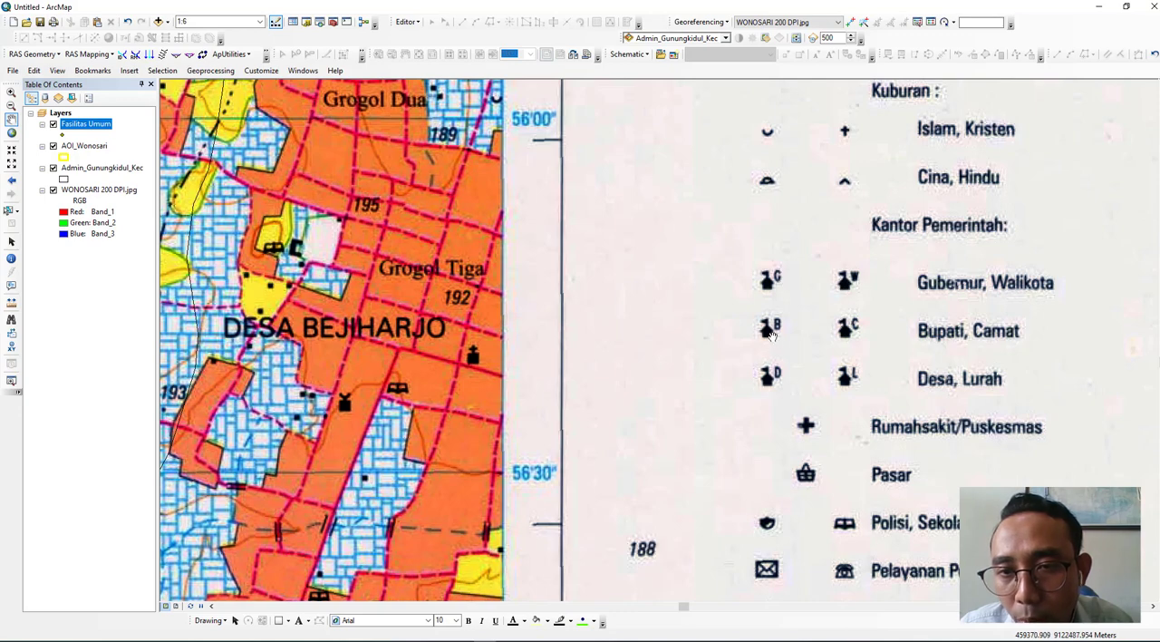
{"action": "left_click_drag", "start_coordinate": [874, 340], "coordinate": [888, 194]}
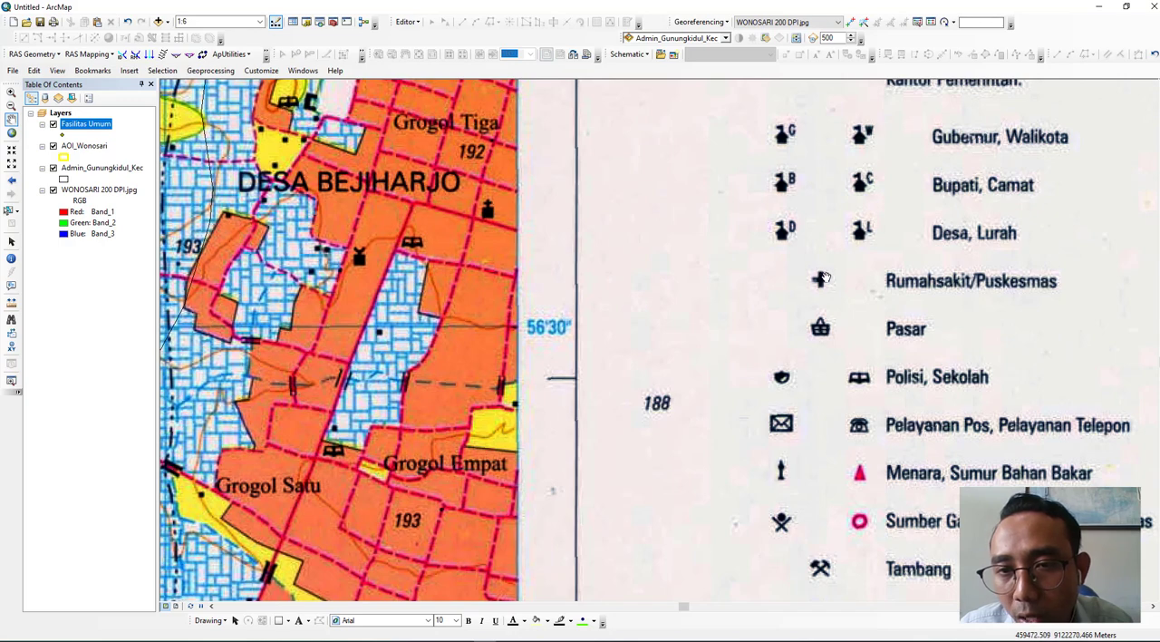
{"action": "left_click_drag", "start_coordinate": [818, 331], "coordinate": [837, 243]}
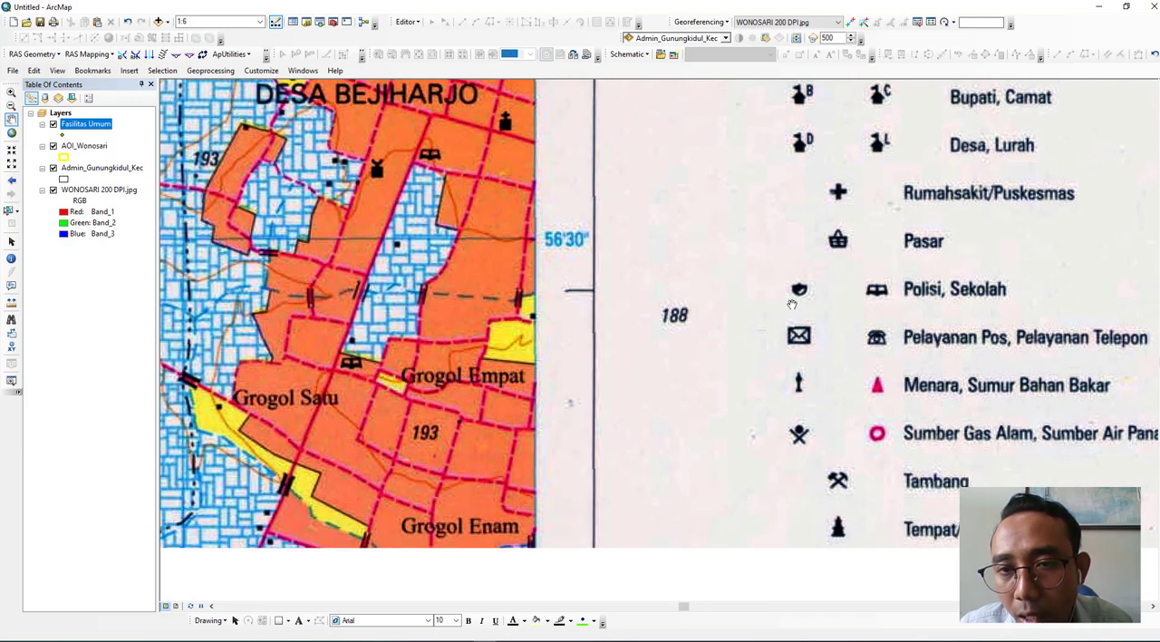
{"action": "left_click_drag", "start_coordinate": [824, 332], "coordinate": [848, 277]}
{"action": "left_click_drag", "start_coordinate": [837, 132], "coordinate": [993, 413]}
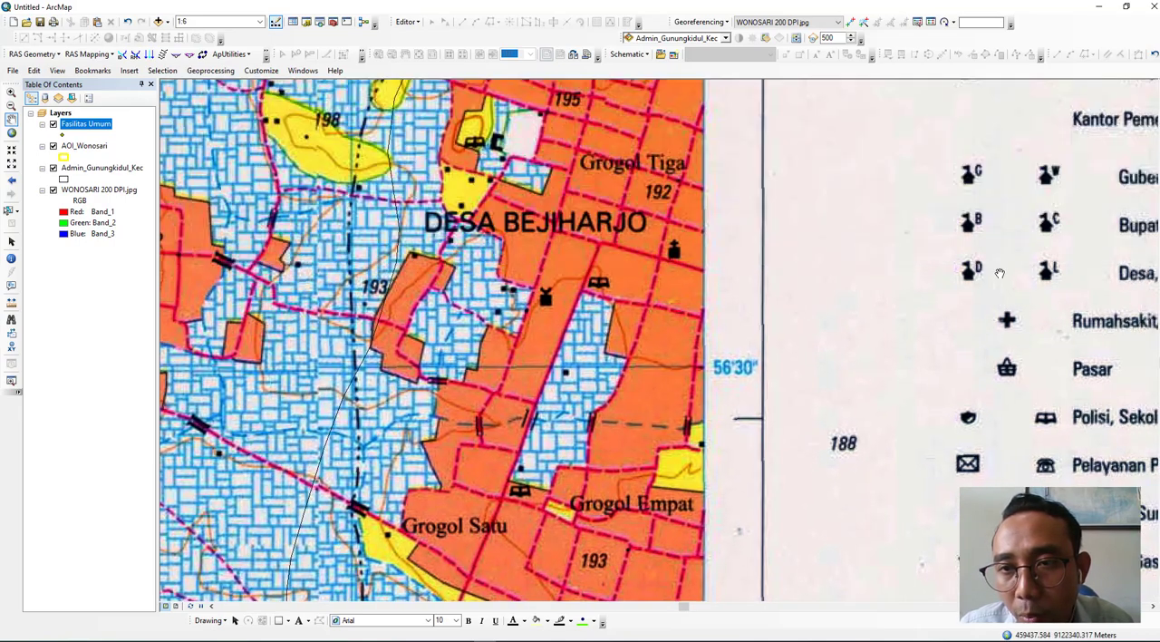
{"action": "left_click_drag", "start_coordinate": [479, 286], "coordinate": [1133, 272]}
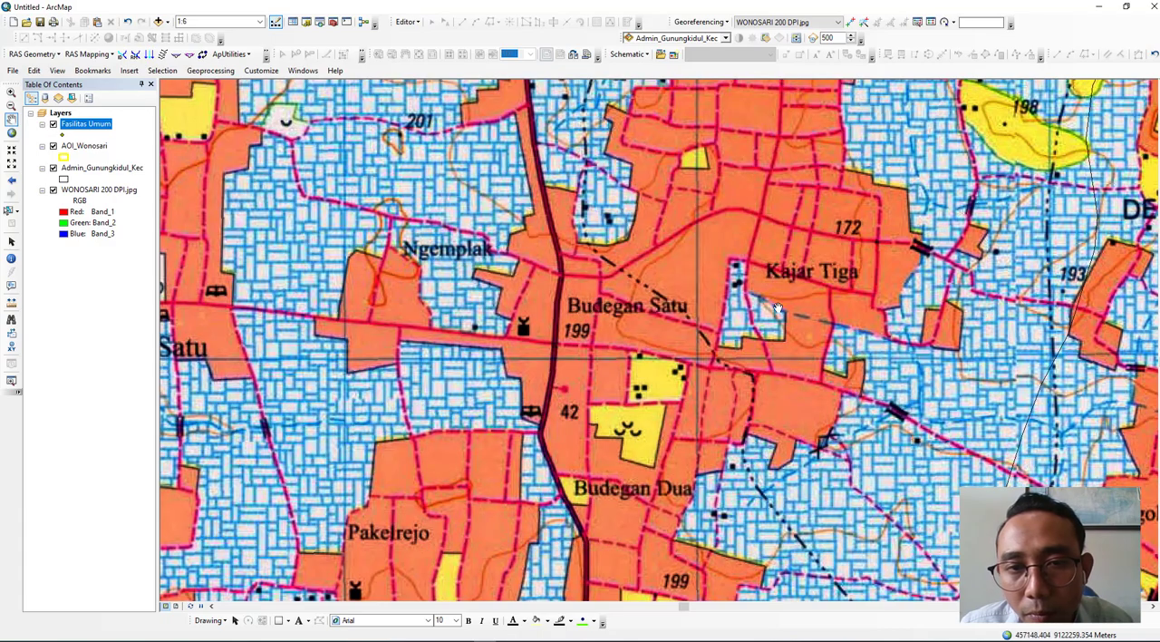
{"action": "left_click_drag", "start_coordinate": [432, 342], "coordinate": [813, 343]}
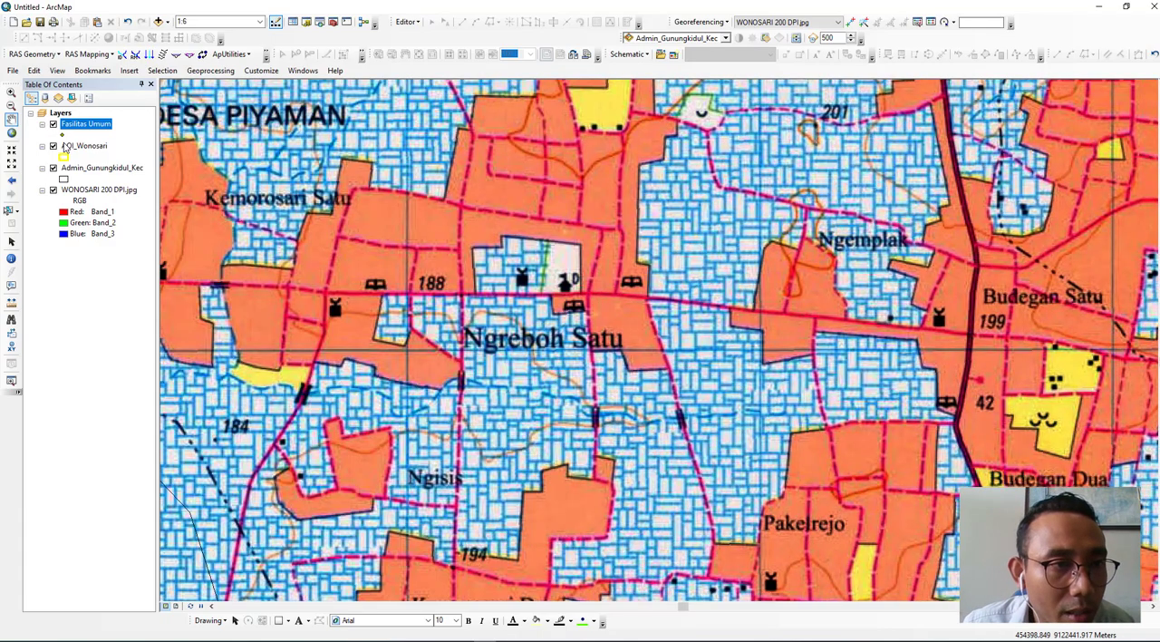
- Zoom to the AOI_Wonosari layer and inspect the public facility symbols around central Wonosari
{"action": "left_click", "coordinate": [72, 147]}
{"action": "right_click", "coordinate": [70, 149]}
{"action": "left_click", "coordinate": [102, 213]}
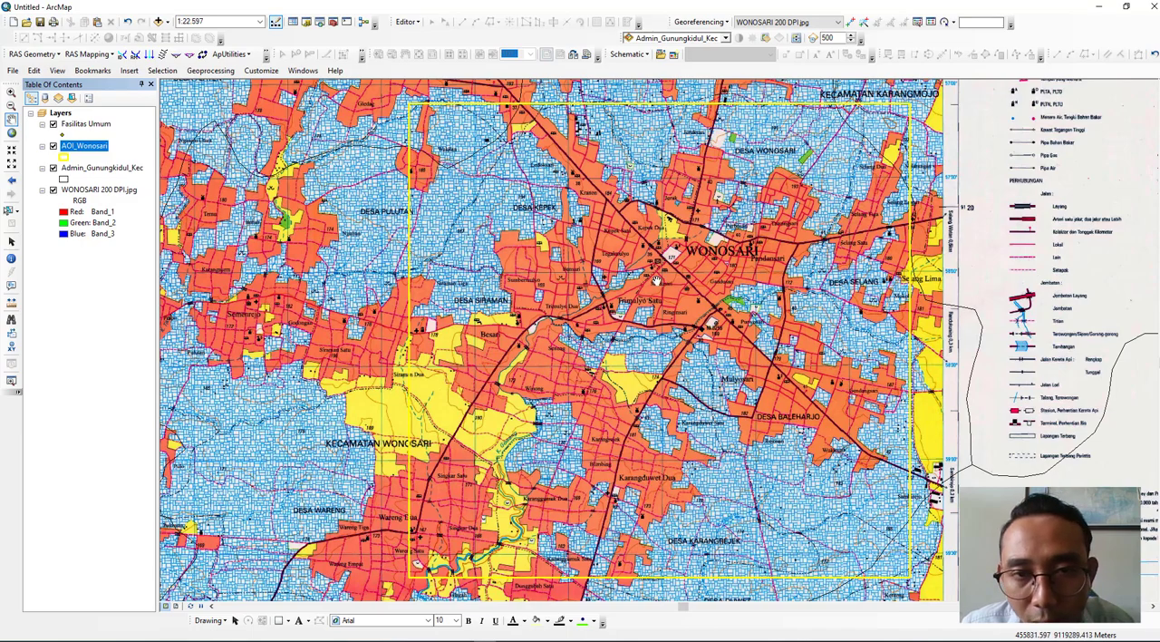
{"action": "scroll", "coordinate": [657, 276], "scroll_direction": "down", "scroll_amount": 1}
{"action": "scroll", "coordinate": [662, 272], "scroll_direction": "down", "scroll_amount": 5}
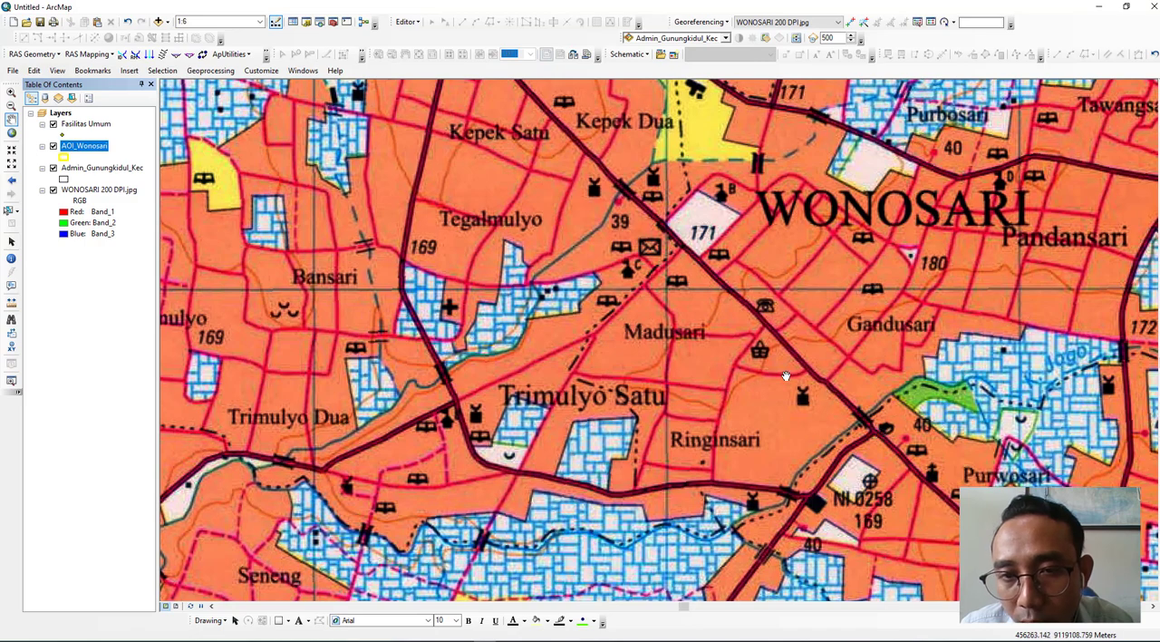
{"action": "left_click_drag", "start_coordinate": [923, 324], "coordinate": [744, 283]}
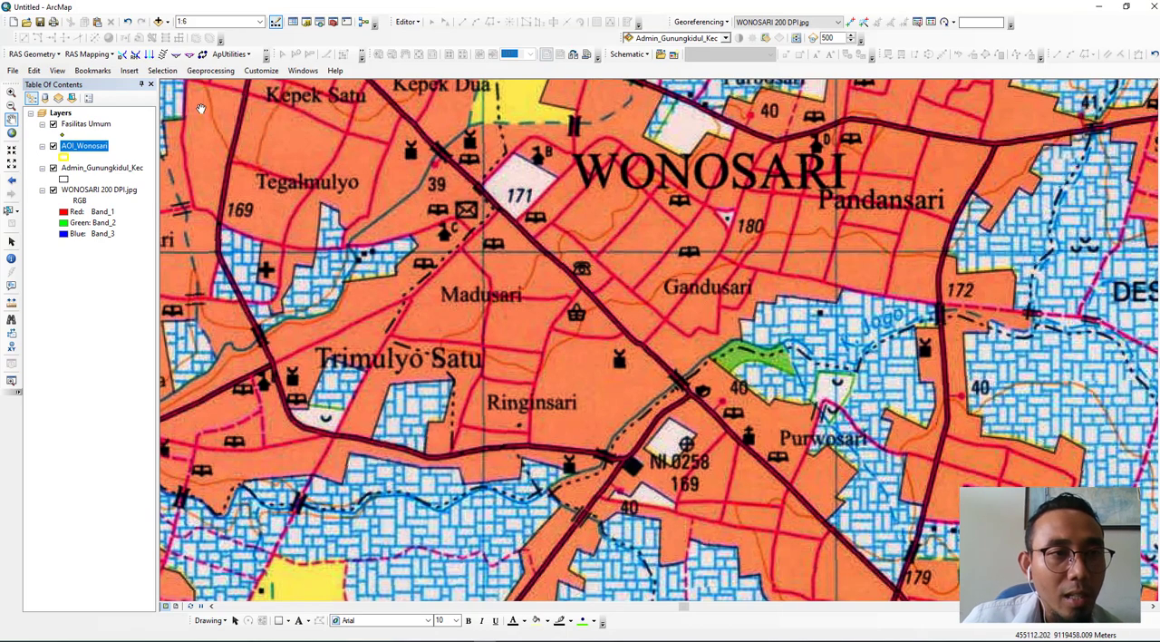
{"action": "left_click", "coordinate": [81, 125]}
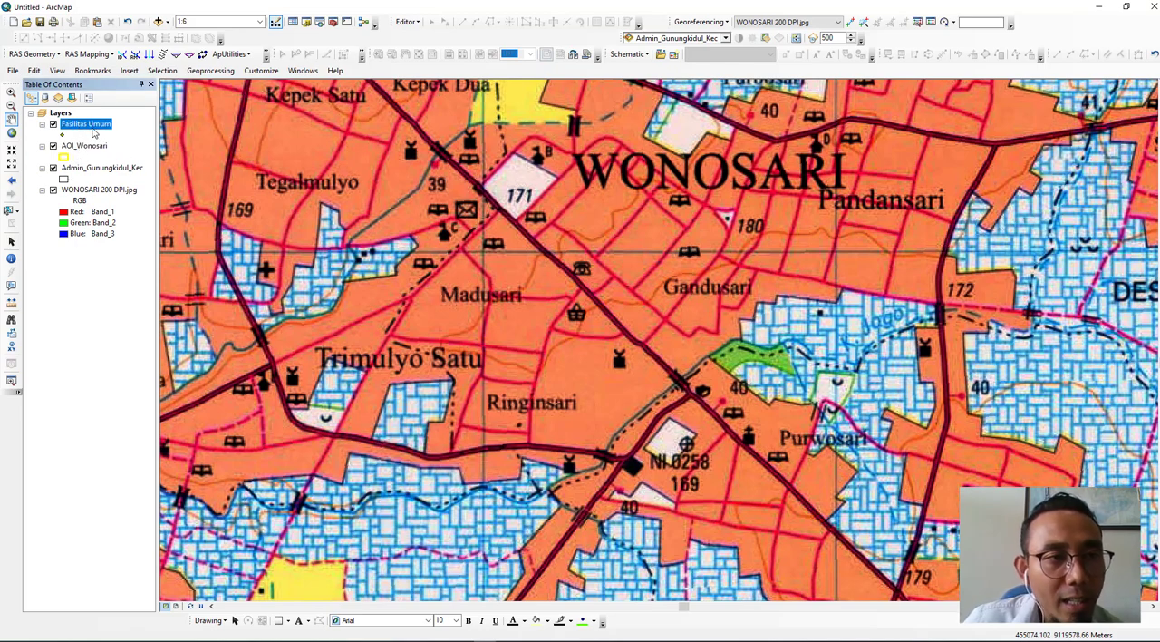
{"action": "left_click", "coordinate": [406, 22]}
{"action": "left_click", "coordinate": [411, 35]}
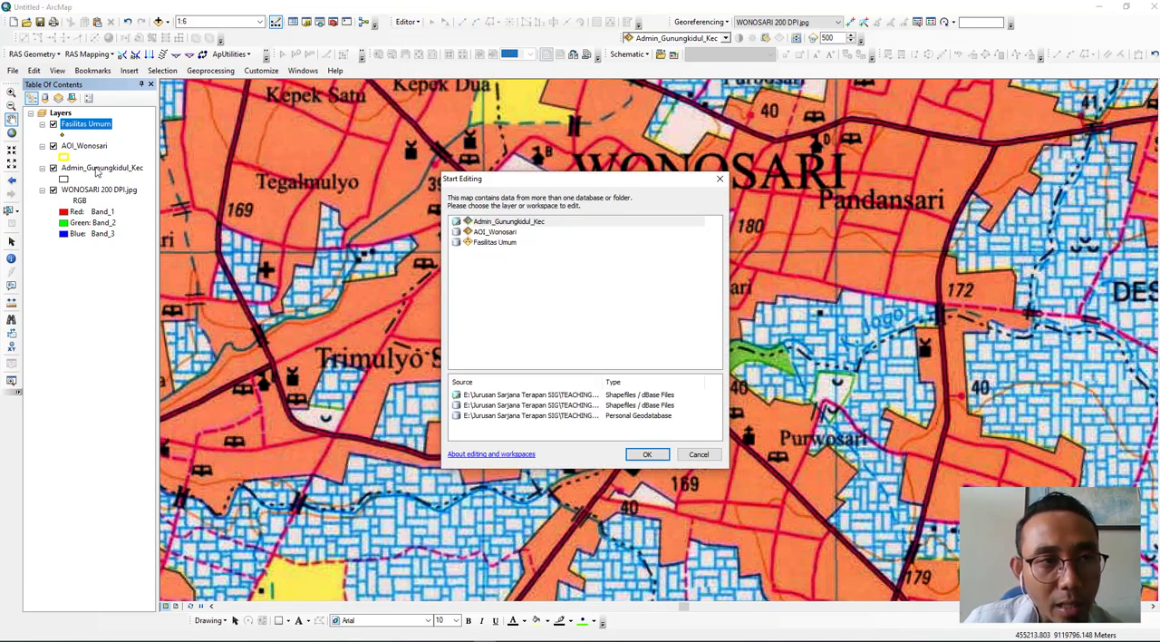
{"action": "left_click", "coordinate": [494, 243]}
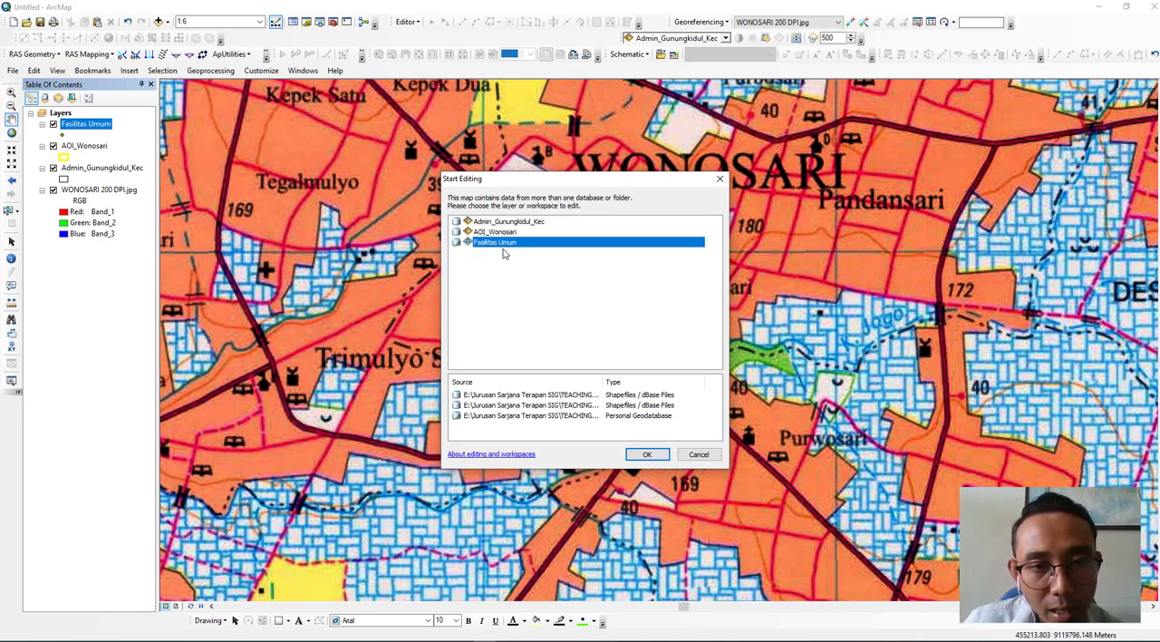
{"action": "left_click", "coordinate": [721, 180]}
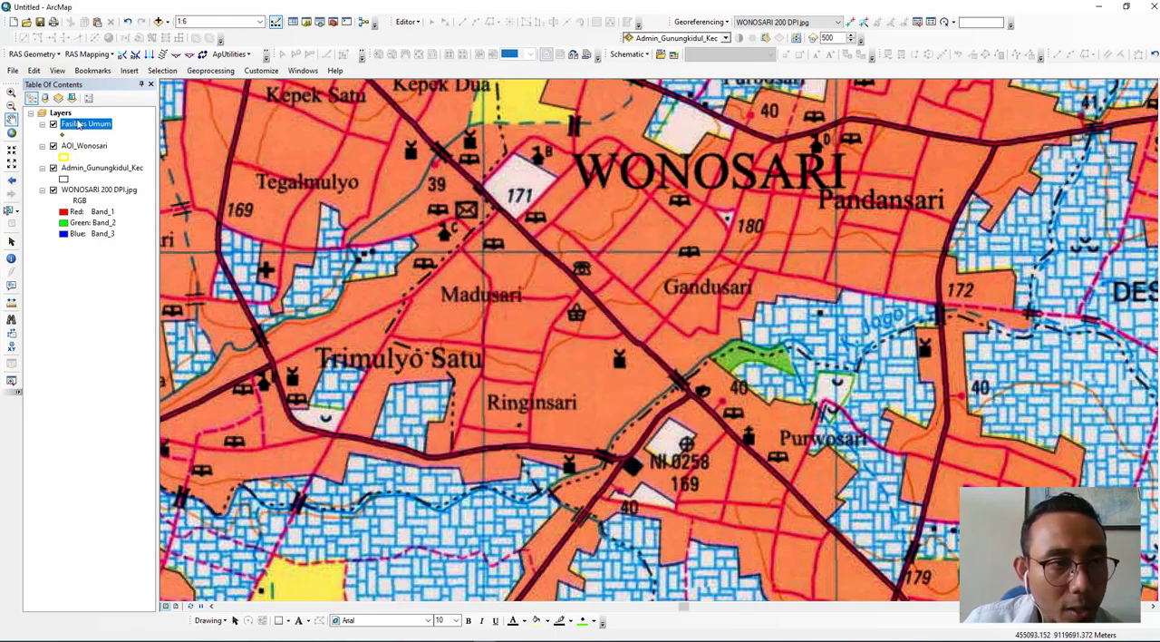
- Start an edit session on the Fasilitas Umum layer and activate its template in the Create Features window for placing points
{"action": "right_click", "coordinate": [80, 128]}
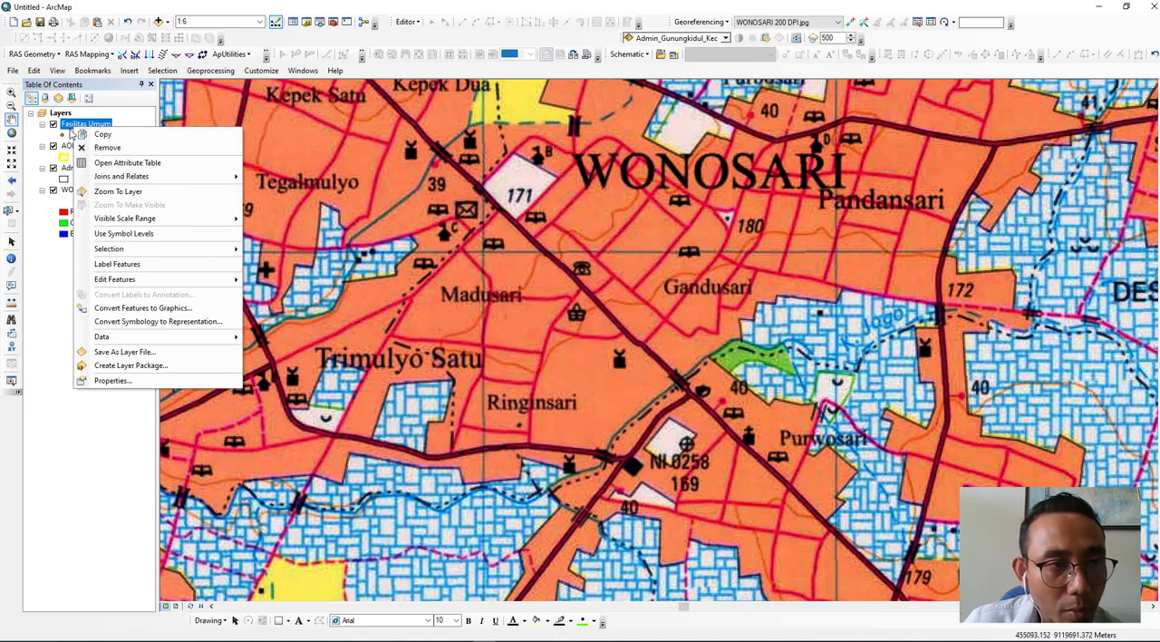
{"action": "mouse_move", "coordinate": [132, 284]}
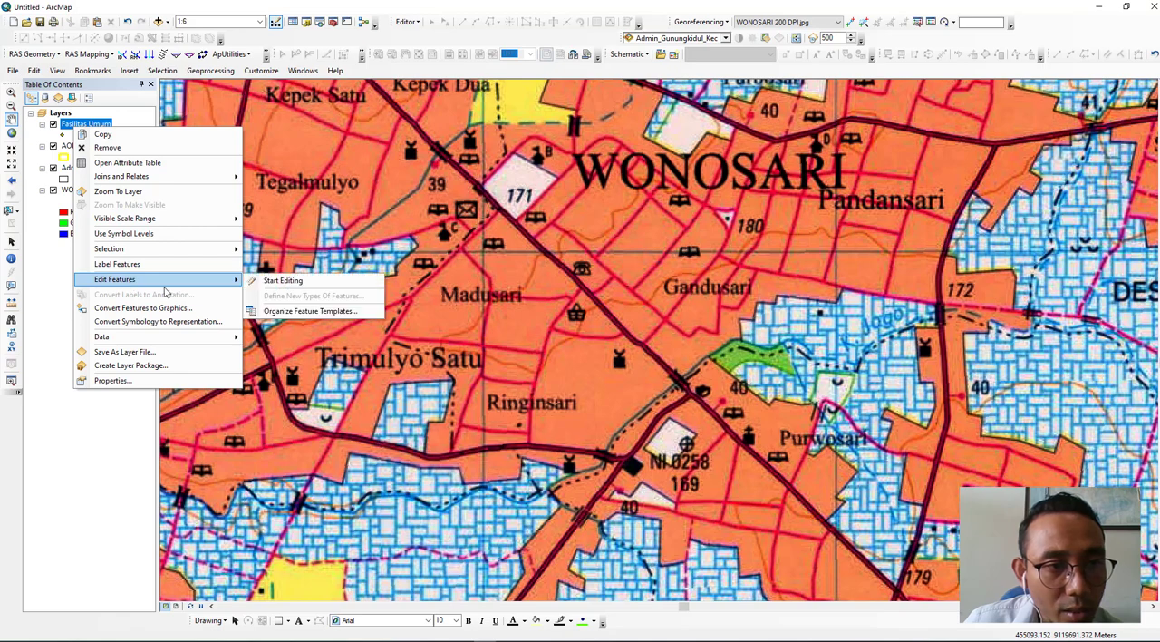
{"action": "left_click", "coordinate": [255, 283]}
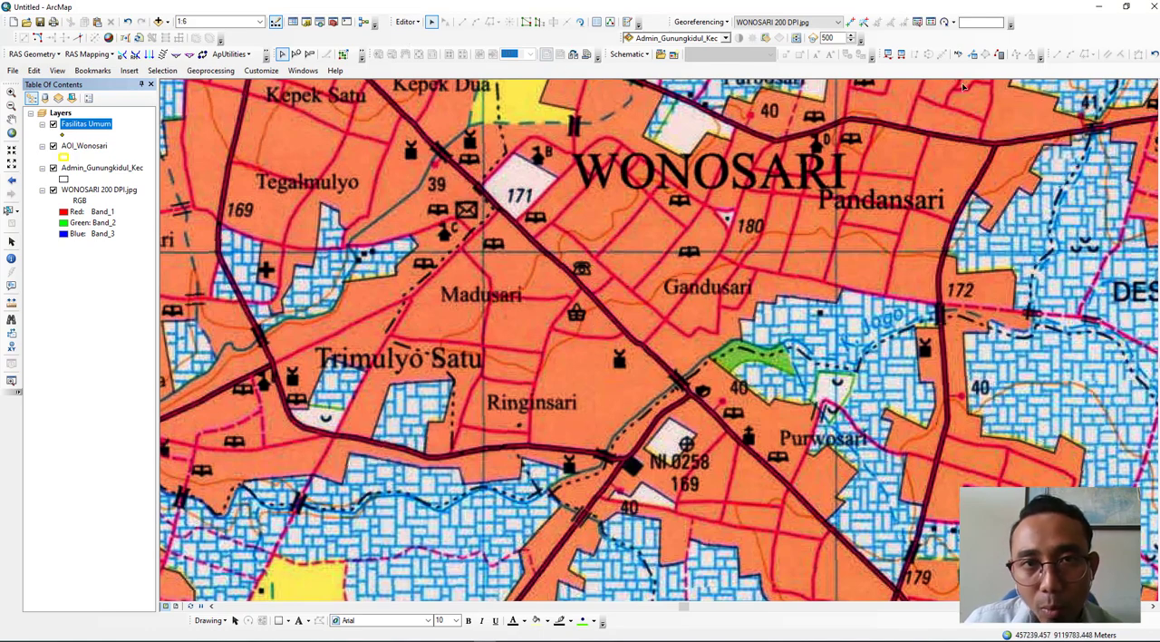
{"action": "left_click", "coordinate": [627, 23]}
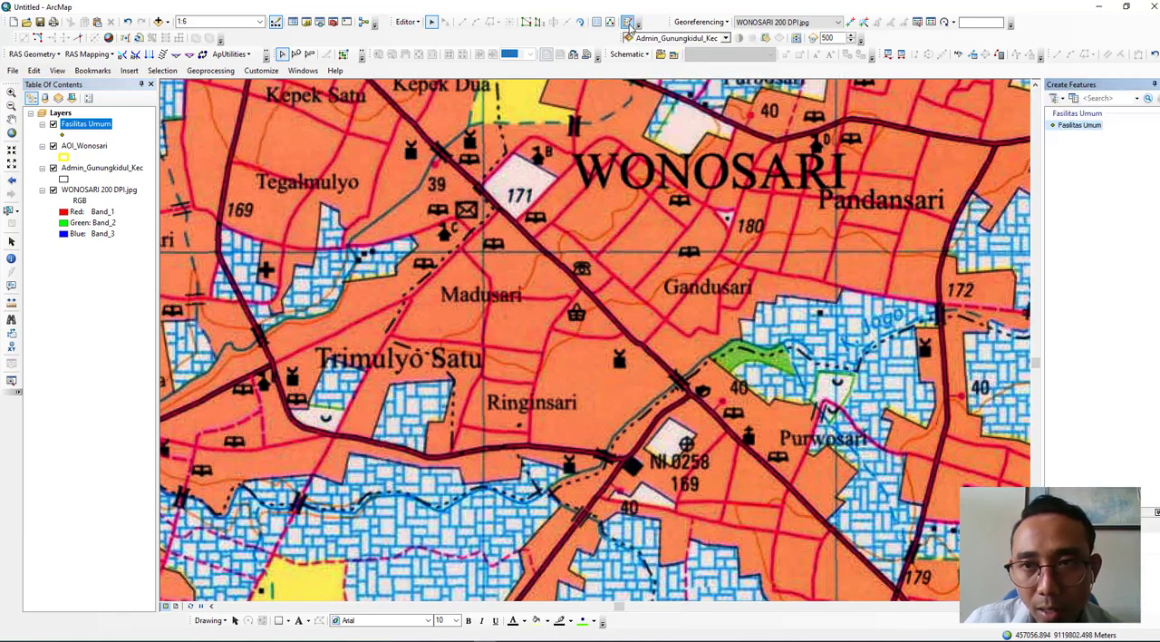
{"action": "left_click", "coordinate": [1077, 126]}
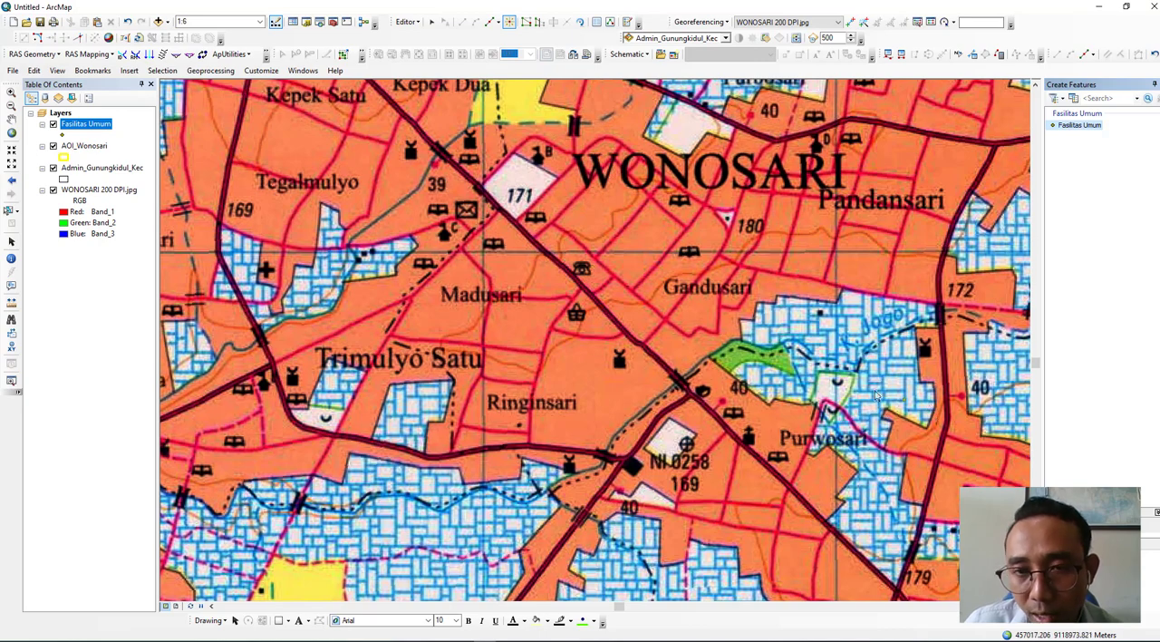
- Place facility points on Purwosari's church, the nearby road-junction symbol, the building northeast of Ringinsari, the basket symbol near Madusari and the book symbol north of Gandusari
{"action": "scroll", "coordinate": [661, 363], "scroll_direction": "down", "scroll_amount": 2}
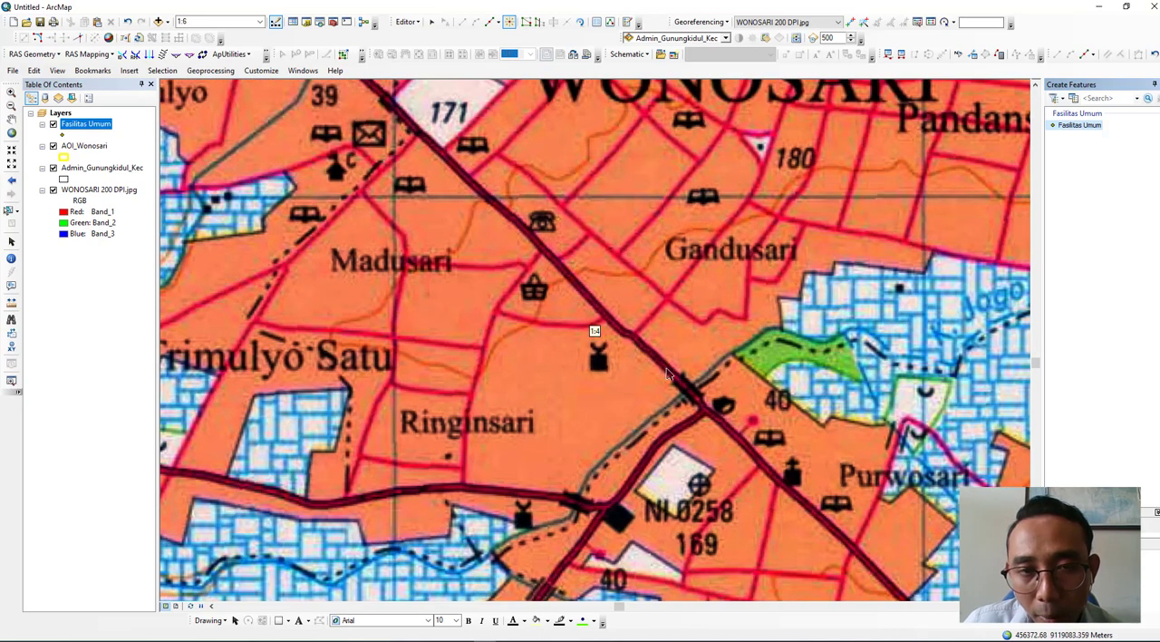
{"action": "left_click_drag", "start_coordinate": [698, 381], "coordinate": [557, 215]}
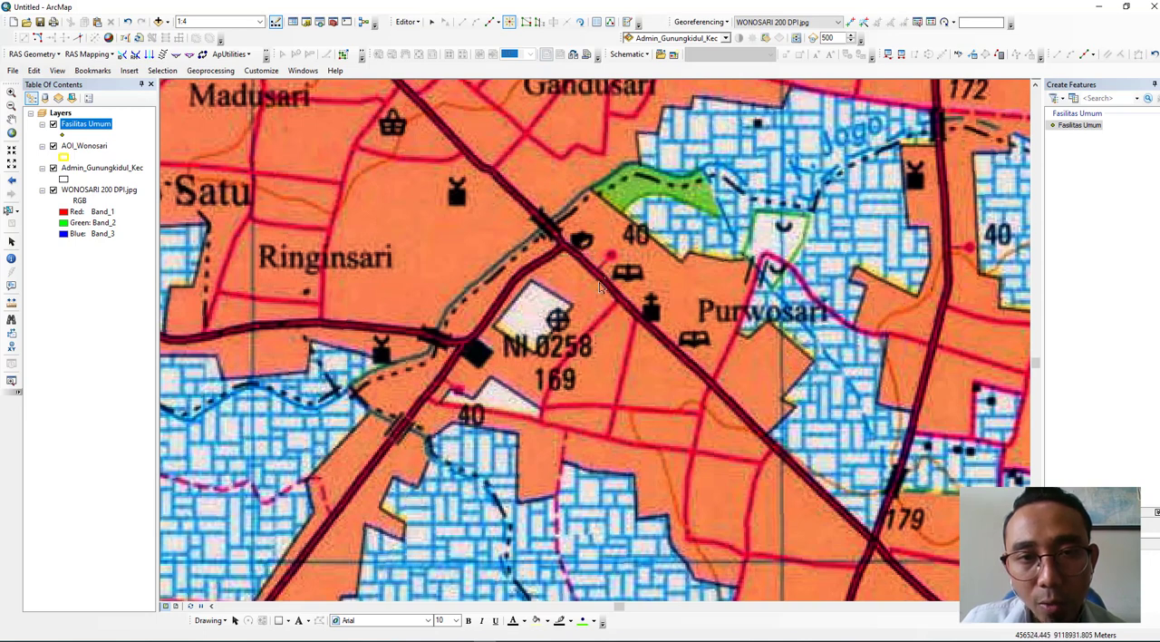
{"action": "left_click", "coordinate": [652, 313]}
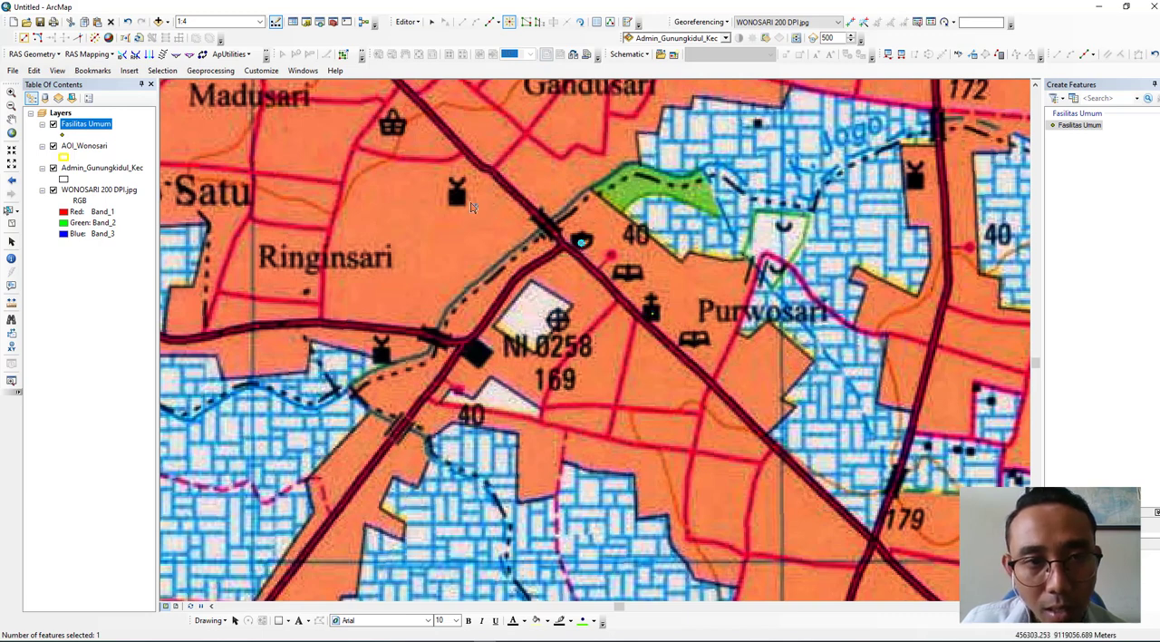
{"action": "left_click", "coordinate": [457, 197]}
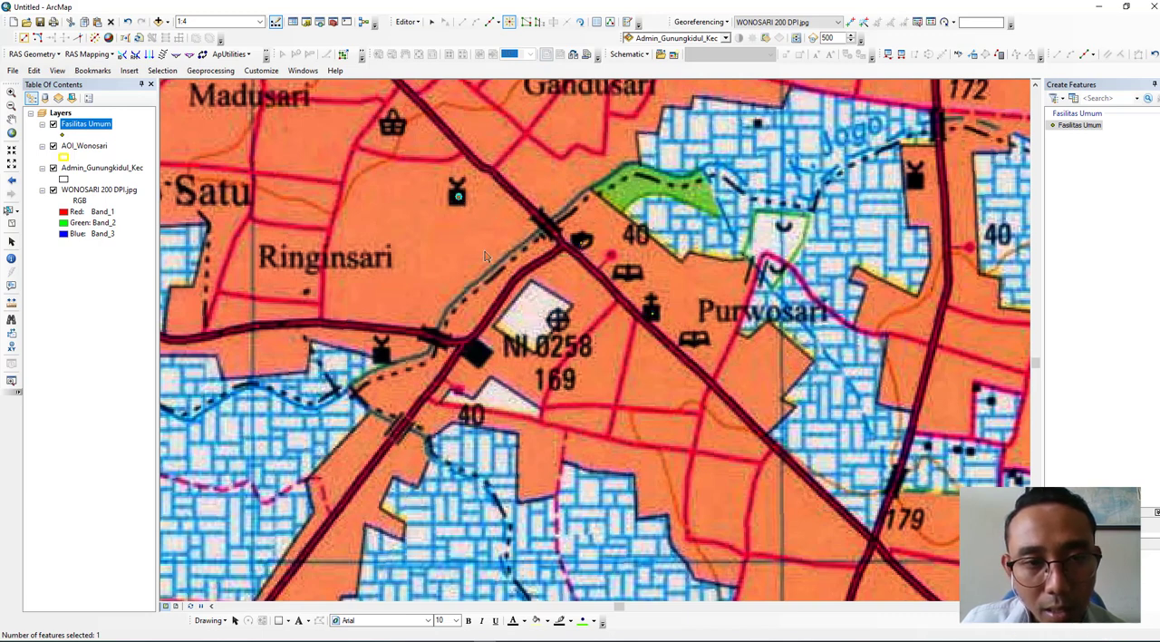
{"action": "left_click_drag", "start_coordinate": [472, 275], "coordinate": [652, 474]}
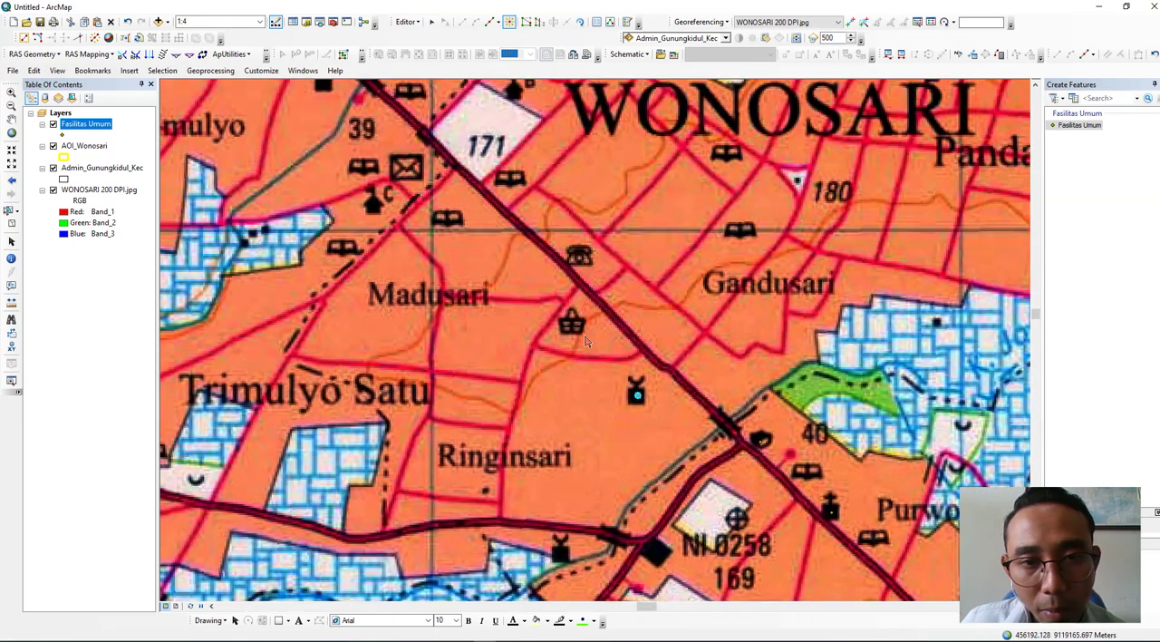
{"action": "left_click", "coordinate": [572, 328]}
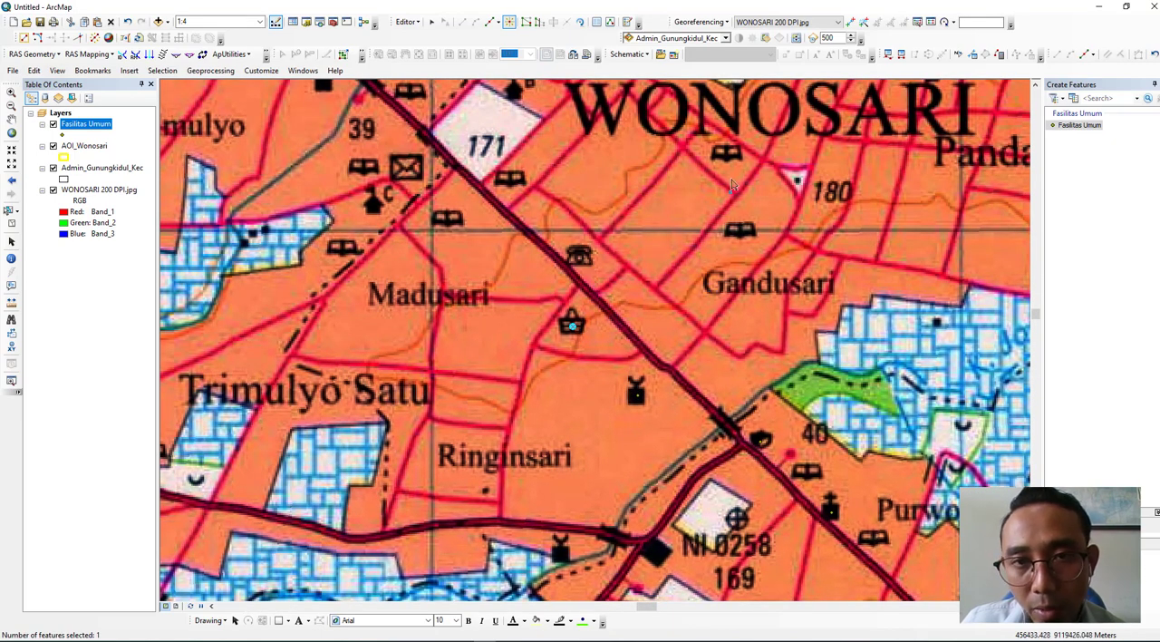
- Place facility points on the envelope symbol and the symbol labelled C northwest of Madusari, and on the cross symbol southeast of Jeruk
{"action": "left_click_drag", "start_coordinate": [581, 215], "coordinate": [598, 345]}
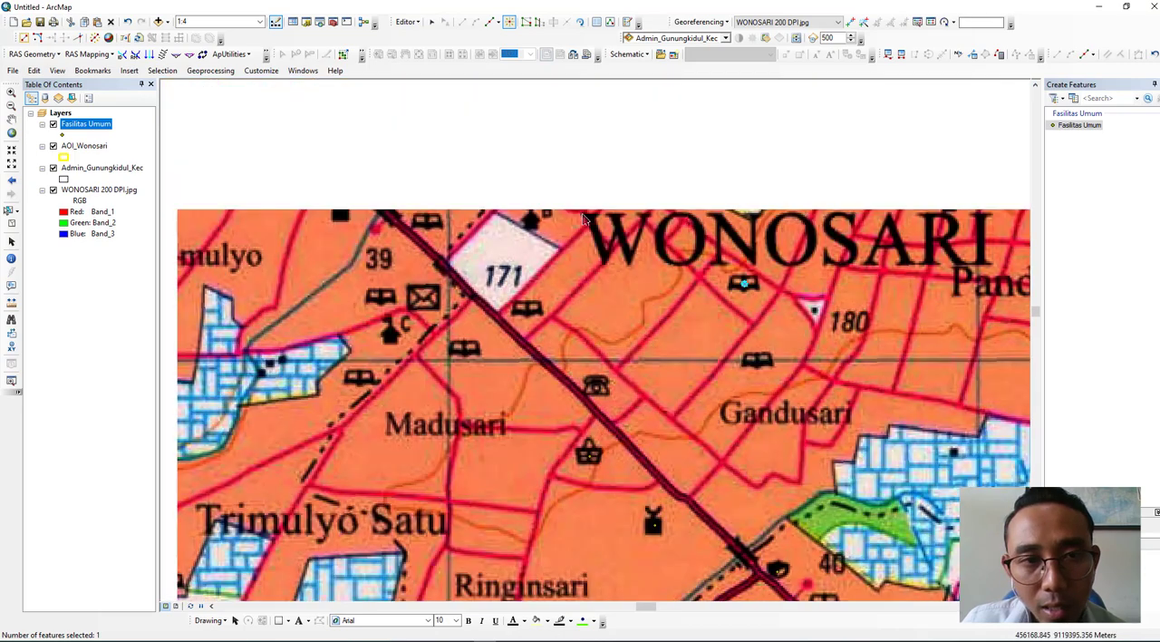
{"action": "left_click", "coordinate": [425, 307]}
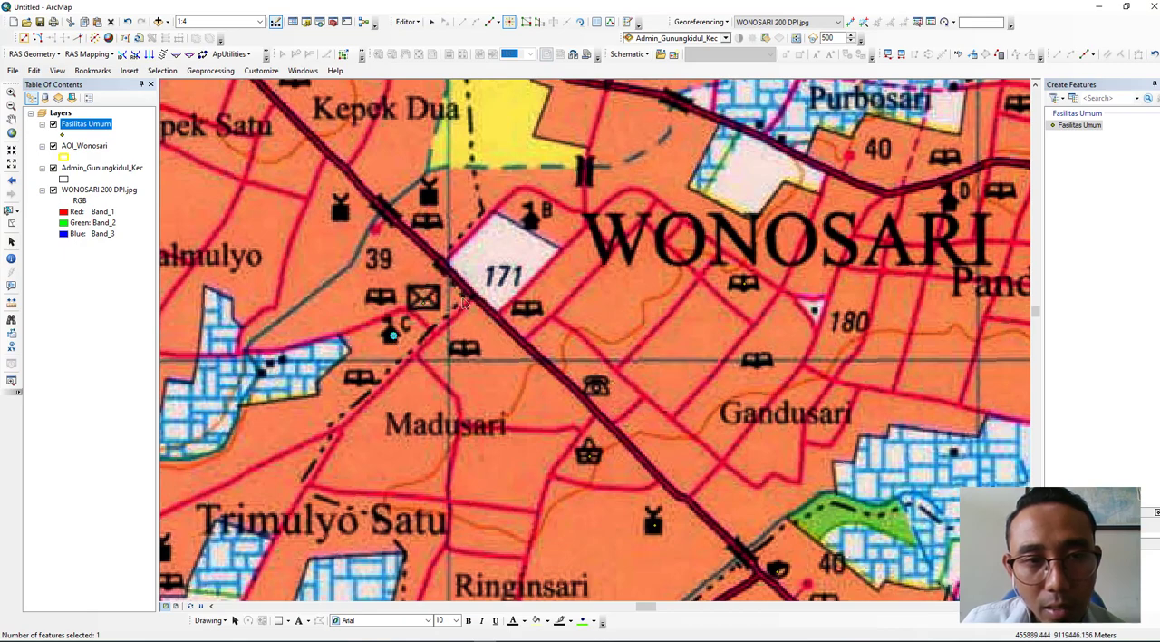
{"action": "left_click_drag", "start_coordinate": [553, 263], "coordinate": [417, 480]}
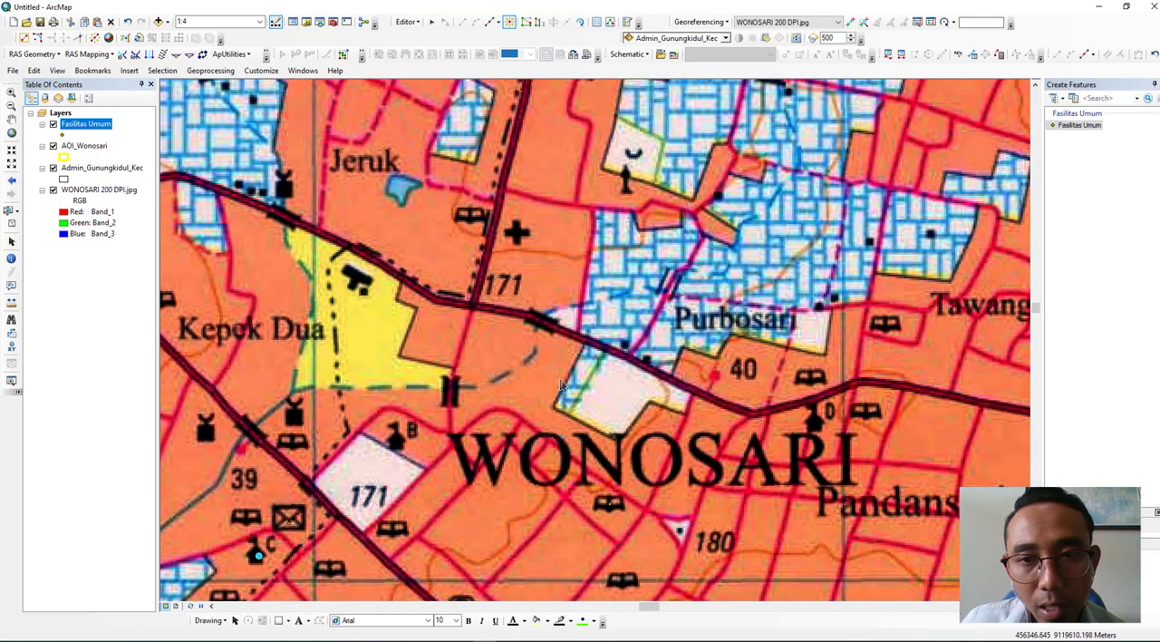
{"action": "left_click", "coordinate": [518, 233]}
- Place facility points on the building symbol south of spot height 172 and on the one southeast of Ringinsari by the main road
{"action": "left_click_drag", "start_coordinate": [625, 352], "coordinate": [498, 265]}
{"action": "left_click_drag", "start_coordinate": [691, 451], "coordinate": [807, 251]}
{"action": "left_click_drag", "start_coordinate": [681, 414], "coordinate": [363, 387]}
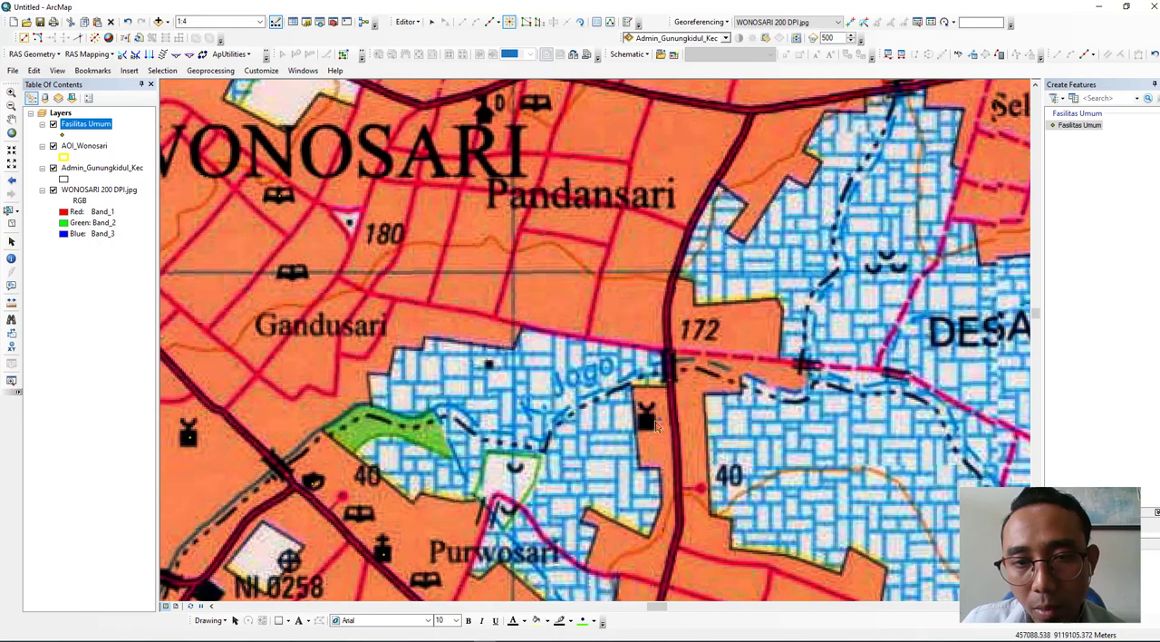
{"action": "left_click_drag", "start_coordinate": [219, 372], "coordinate": [733, 385]}
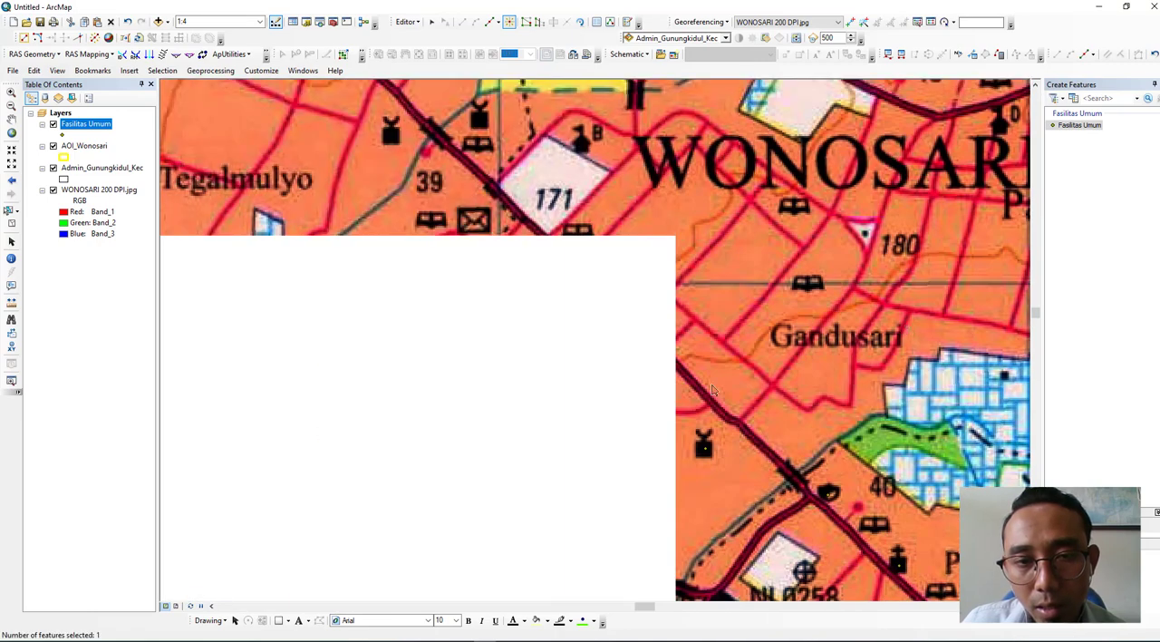
{"action": "left_click_drag", "start_coordinate": [615, 364], "coordinate": [754, 436]}
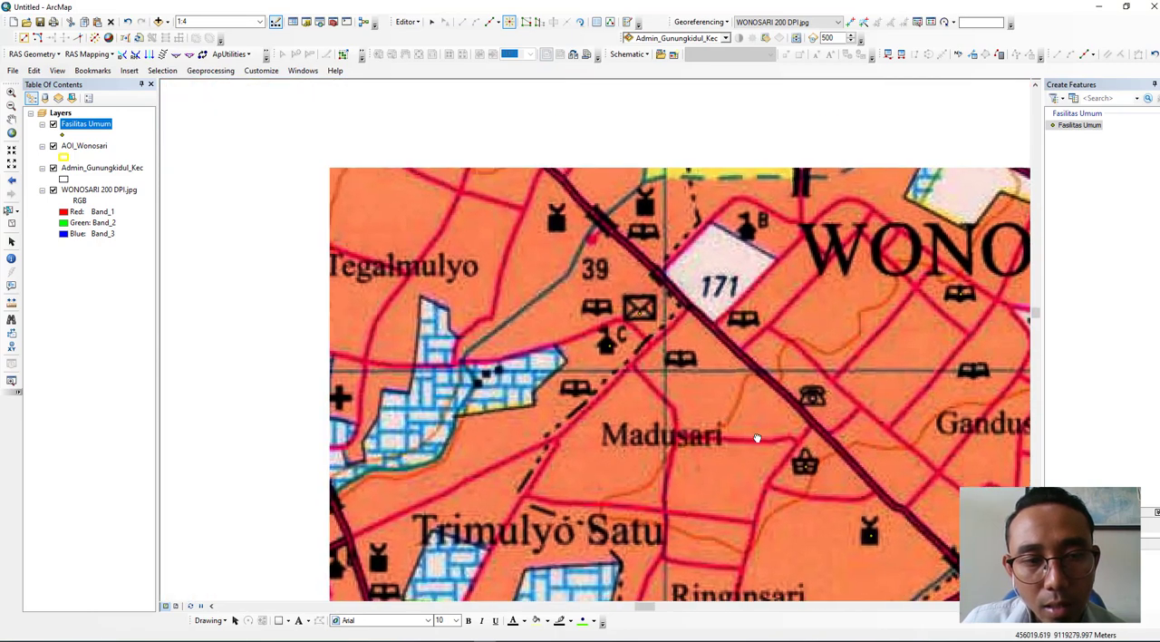
{"action": "left_click_drag", "start_coordinate": [593, 439], "coordinate": [637, 281]}
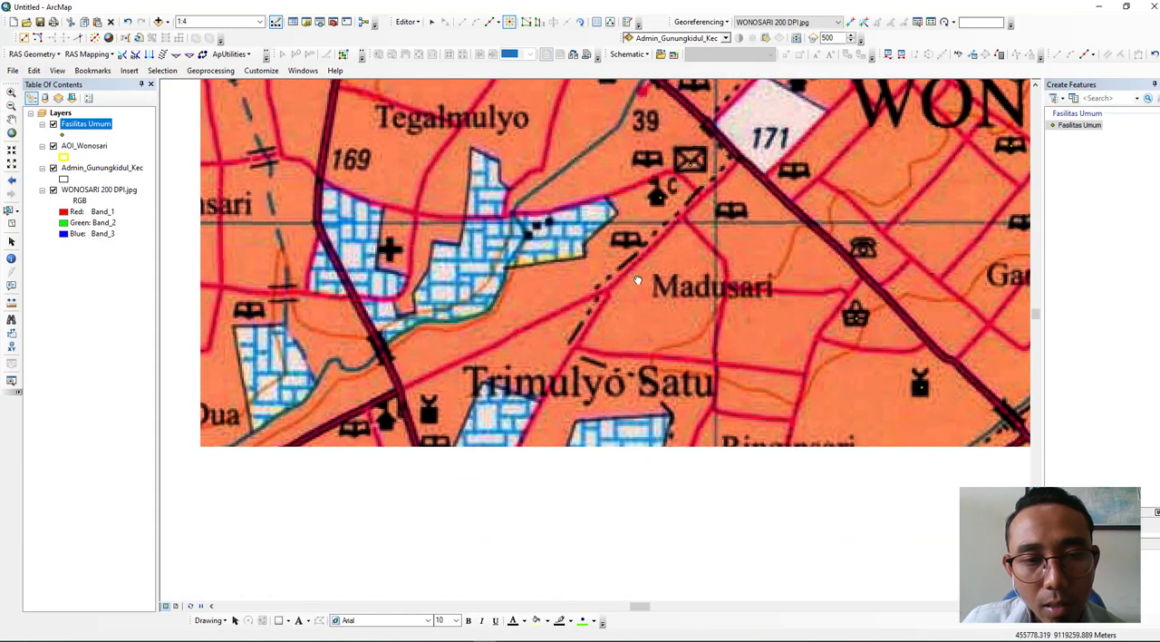
{"action": "left_click_drag", "start_coordinate": [768, 412], "coordinate": [724, 332]}
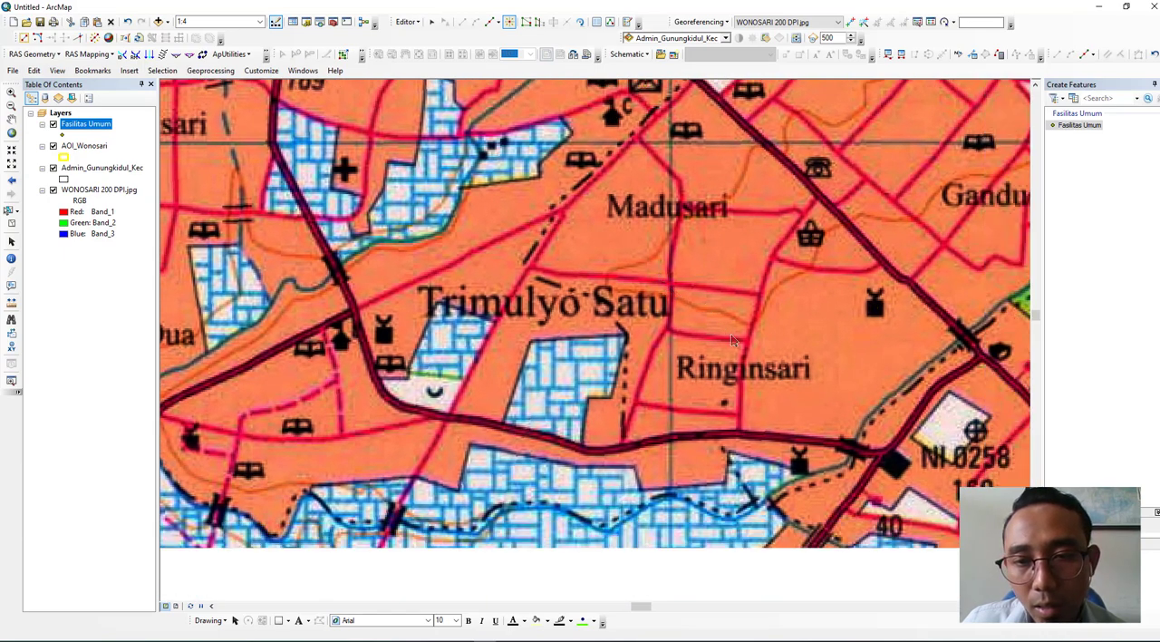
{"action": "left_click_drag", "start_coordinate": [807, 472], "coordinate": [725, 413]}
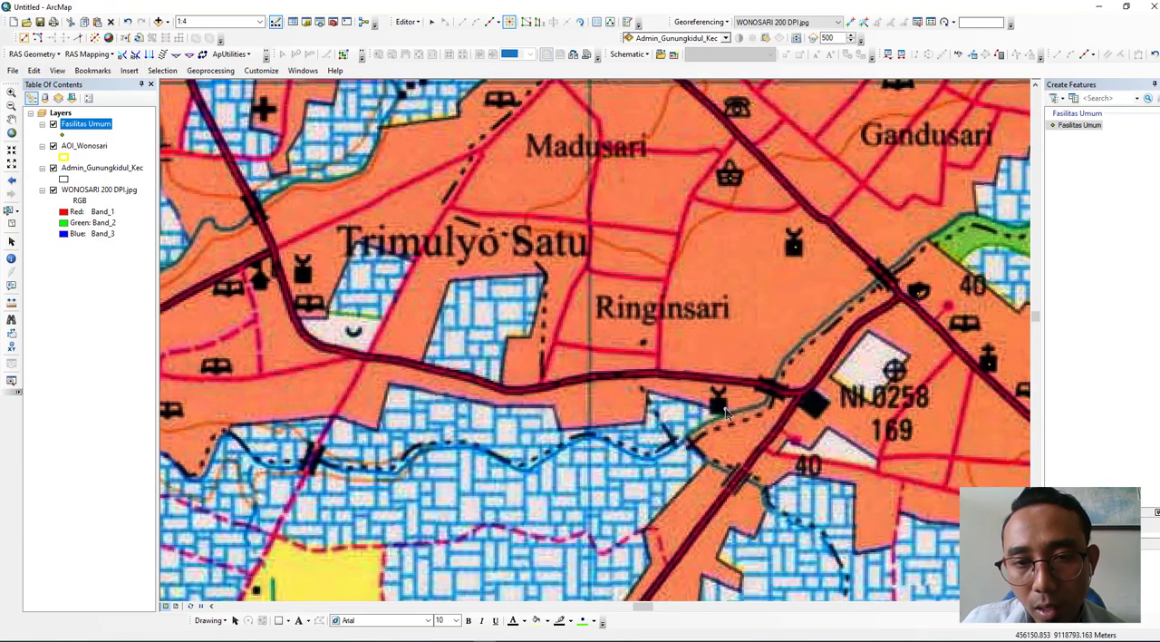
{"action": "left_click", "coordinate": [719, 408]}
- Place a facility point on the basket symbol beside the main road west of Jeruk
{"action": "left_click_drag", "start_coordinate": [791, 280], "coordinate": [630, 492]}
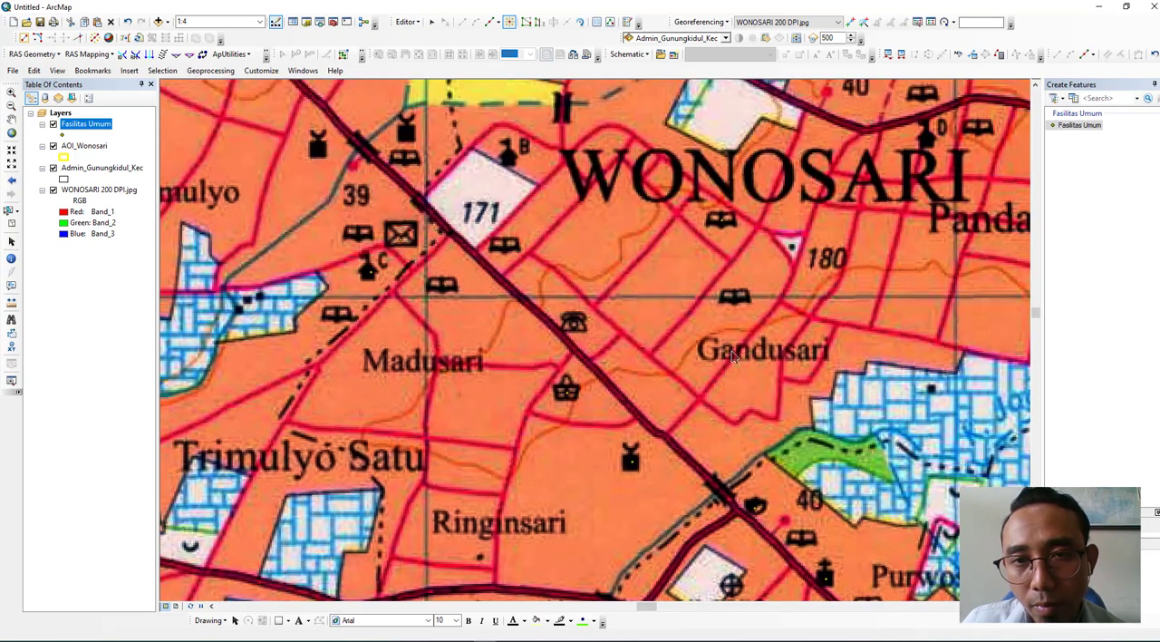
{"action": "left_click_drag", "start_coordinate": [726, 402], "coordinate": [688, 510]}
{"action": "left_click_drag", "start_coordinate": [713, 377], "coordinate": [567, 483]}
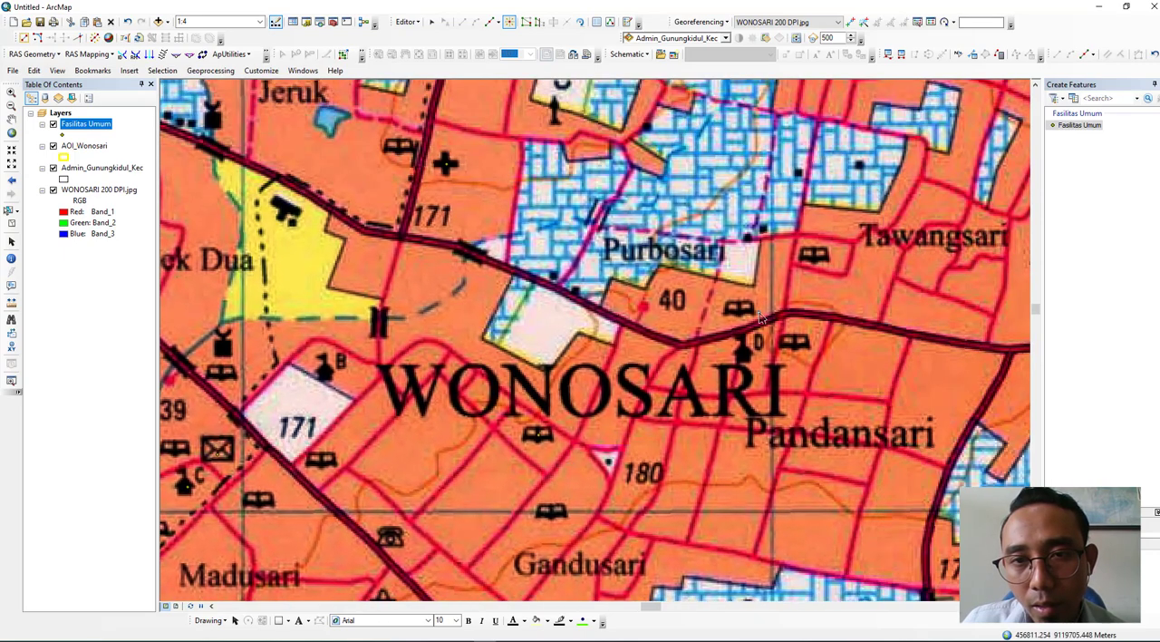
{"action": "left_click_drag", "start_coordinate": [712, 288], "coordinate": [875, 420]}
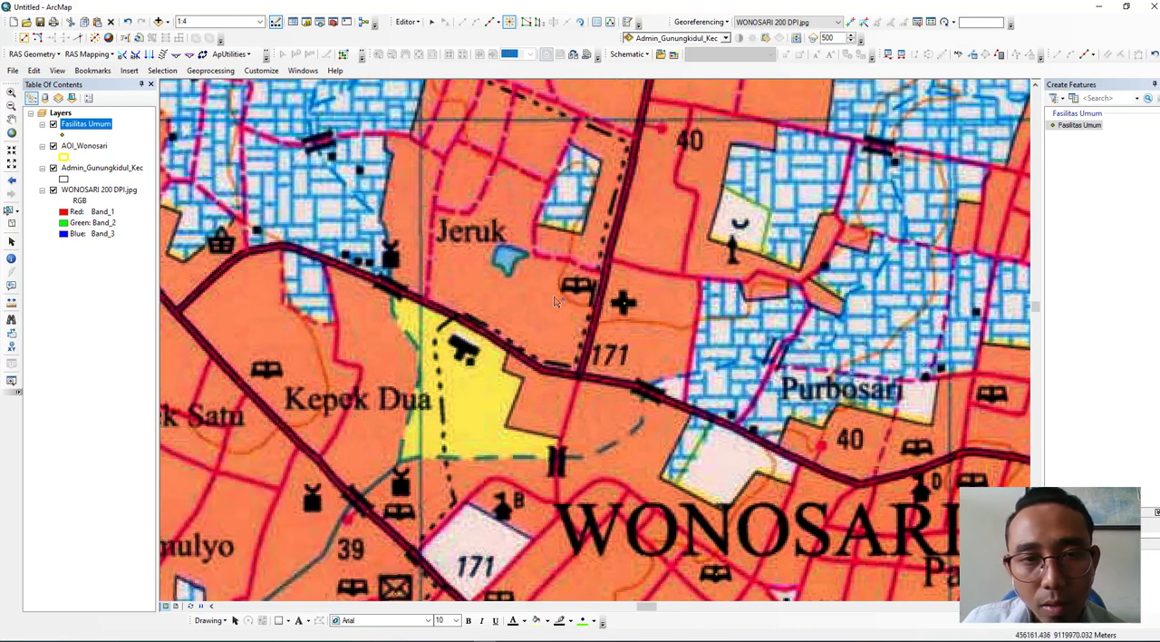
{"action": "left_click", "coordinate": [221, 247]}
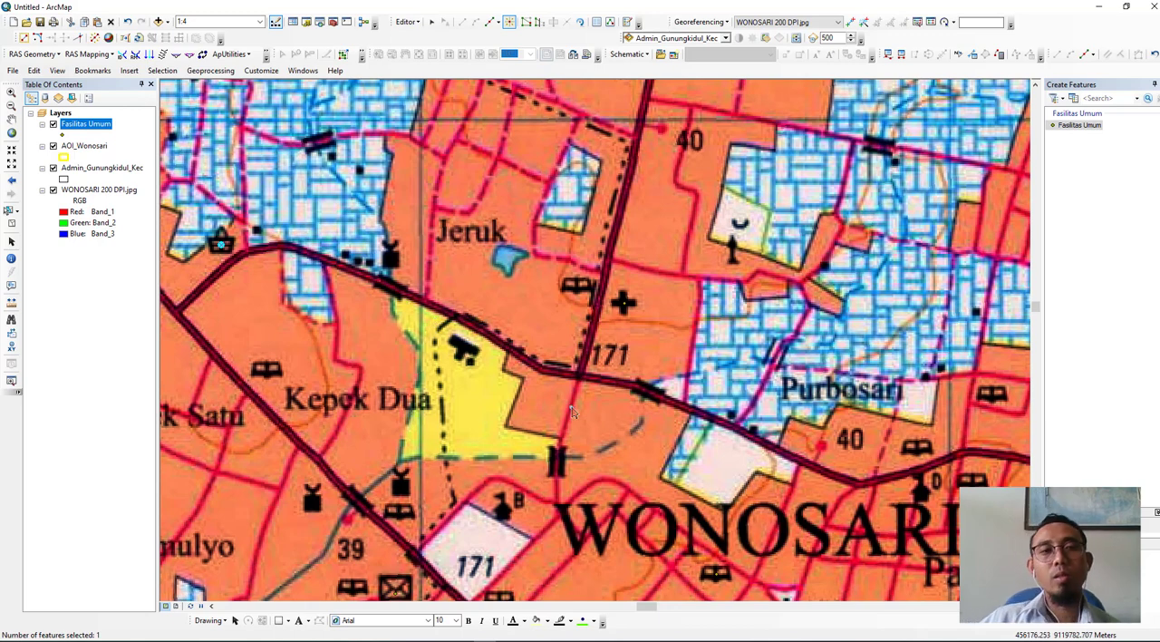
- Review the digitized points in the Fasilitas Umum attribute table, select the first record and close the table
{"action": "right_click", "coordinate": [85, 129]}
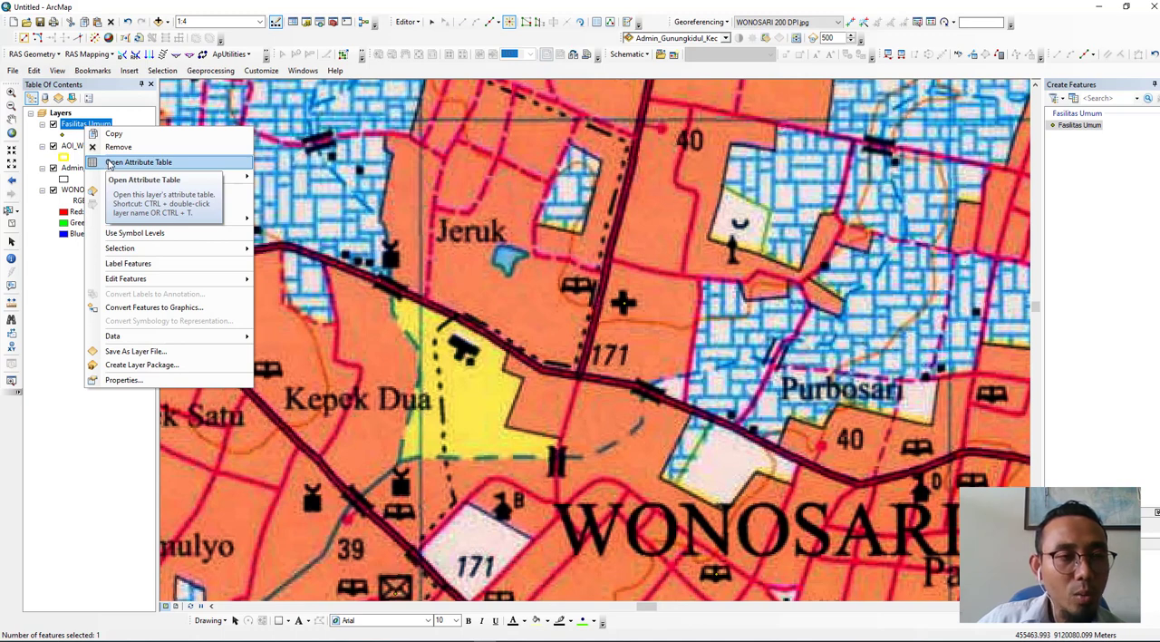
{"action": "left_click", "coordinate": [109, 163]}
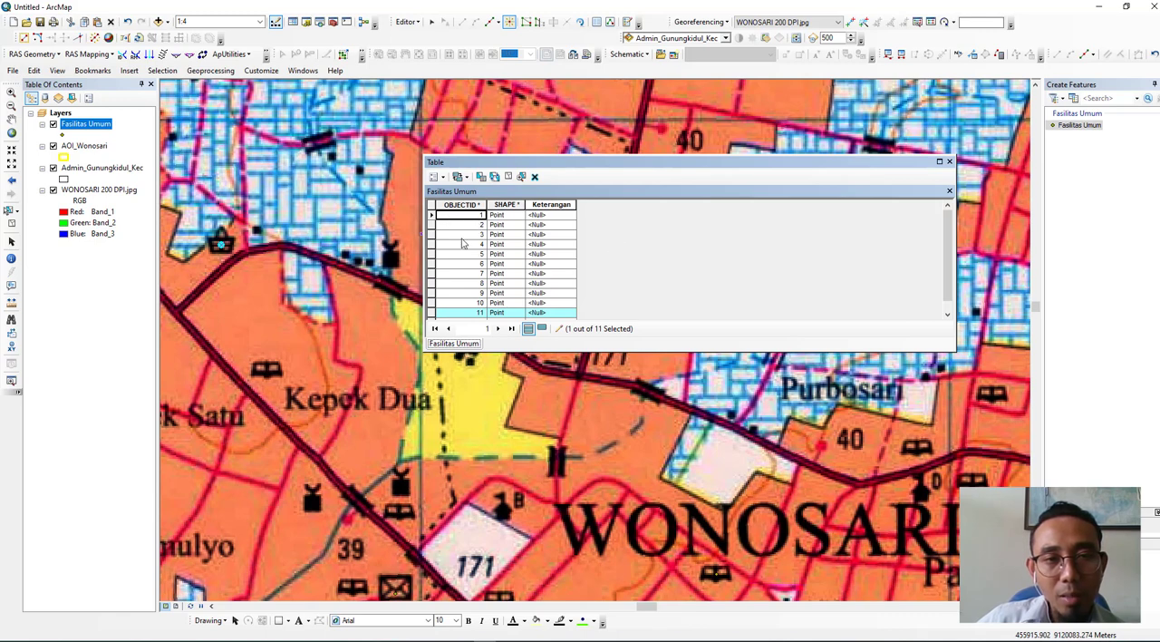
{"action": "left_click", "coordinate": [432, 216]}
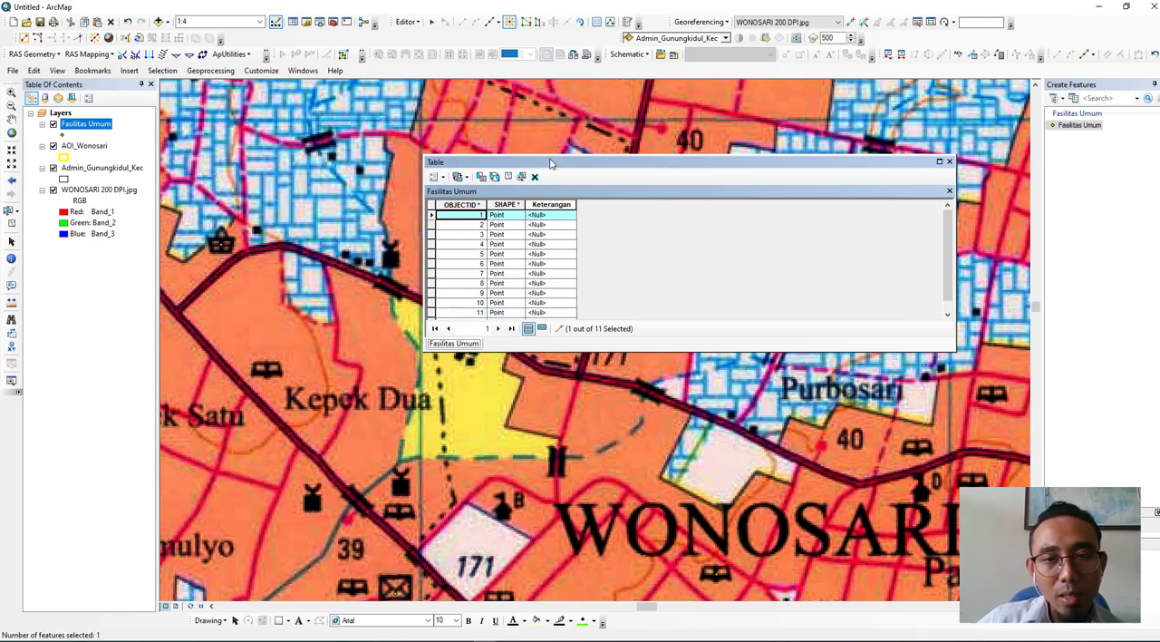
{"action": "left_click_drag", "start_coordinate": [539, 160], "coordinate": [550, 129]}
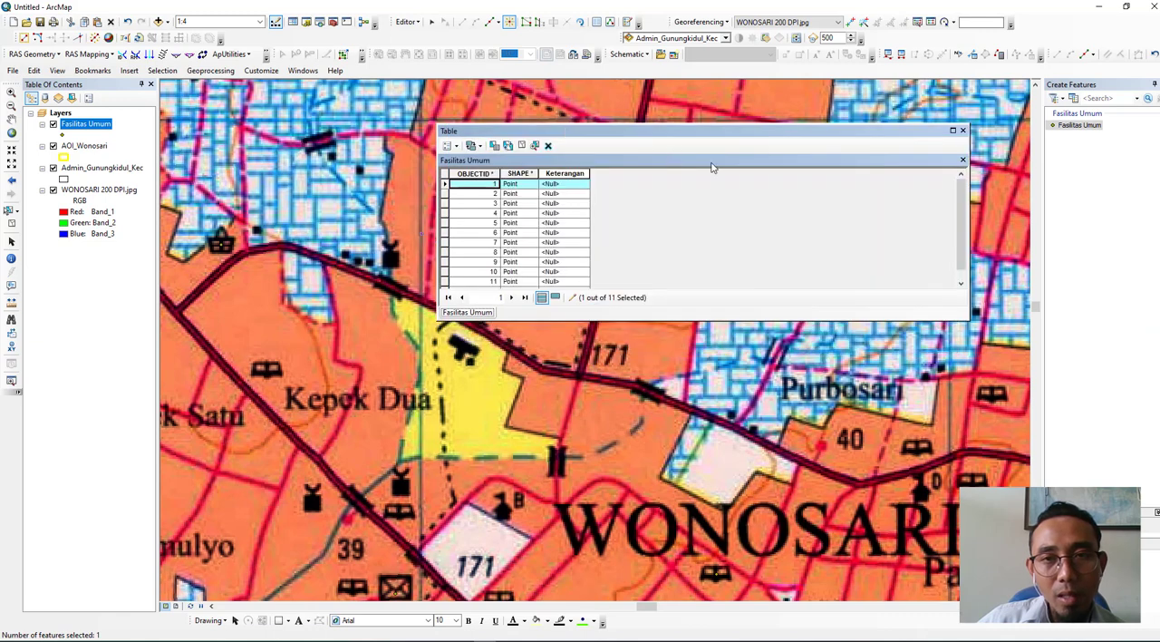
{"action": "left_click", "coordinate": [961, 131]}
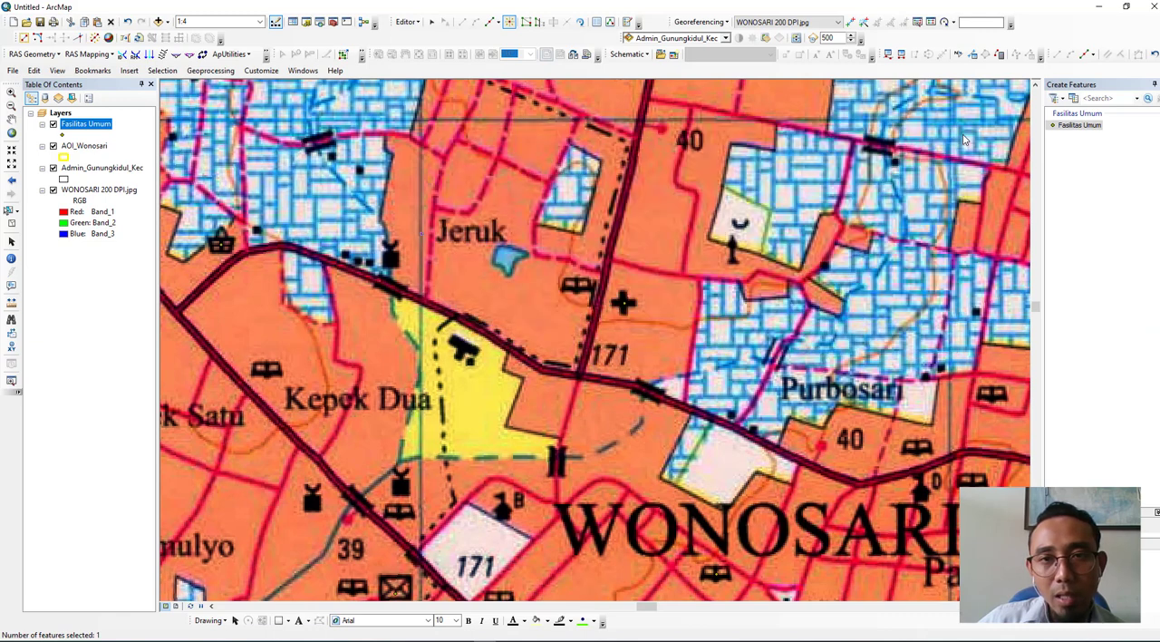
- Zoom to the Fasilitas Umum layer and hide the WONOSARI 200 DPI.jpg raster to inspect the digitized points
{"action": "right_click", "coordinate": [82, 129]}
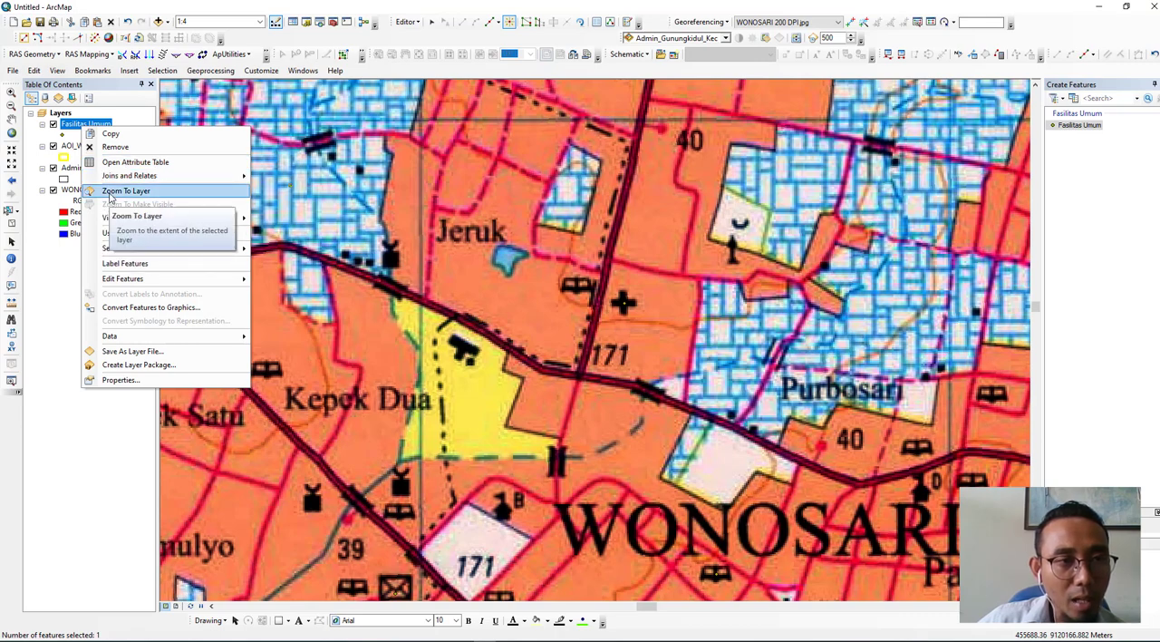
{"action": "left_click", "coordinate": [110, 192]}
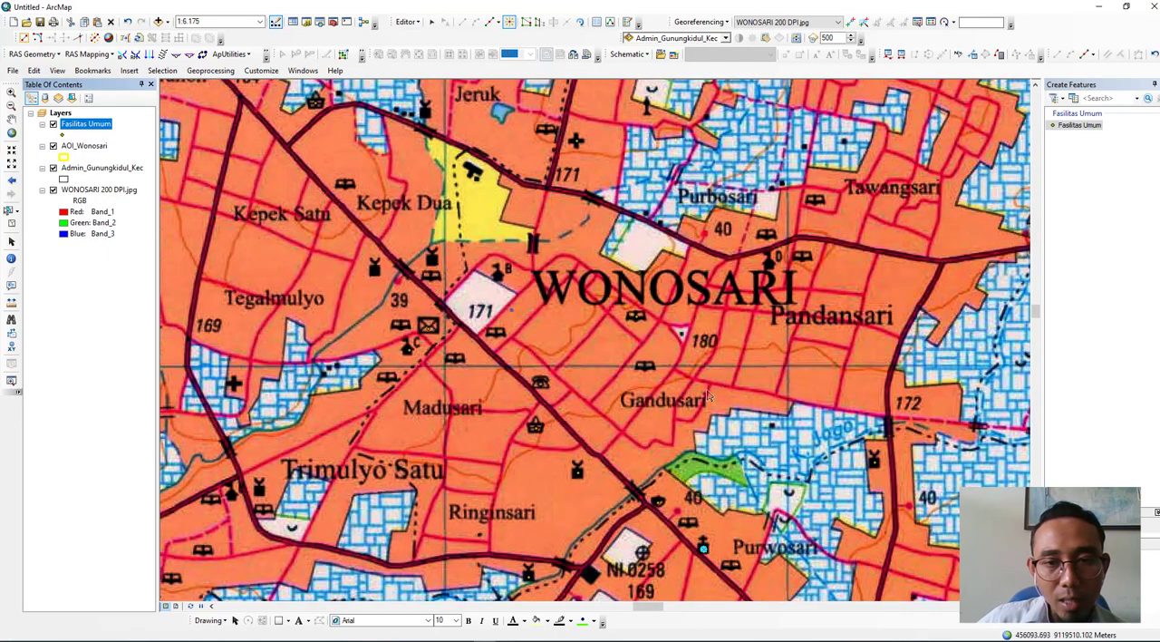
{"action": "left_click", "coordinate": [53, 191]}
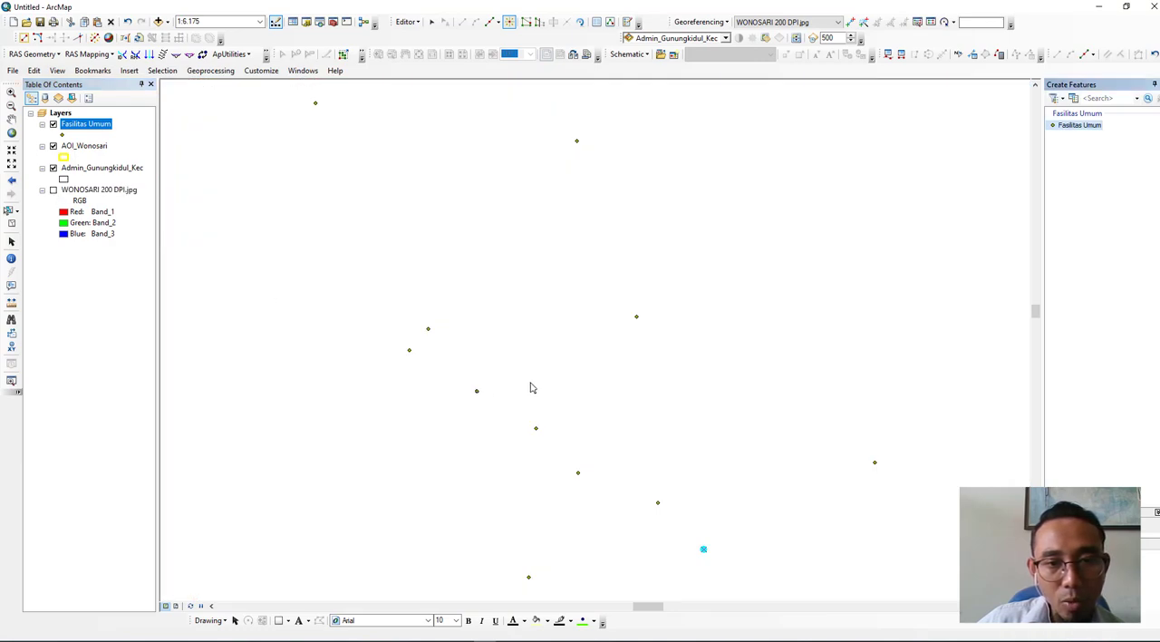
- Change the Fasilitas Umum point symbol to the green Circle 2 and show the WONOSARI 200 DPI.jpg raster again
{"action": "left_click", "coordinate": [66, 136]}
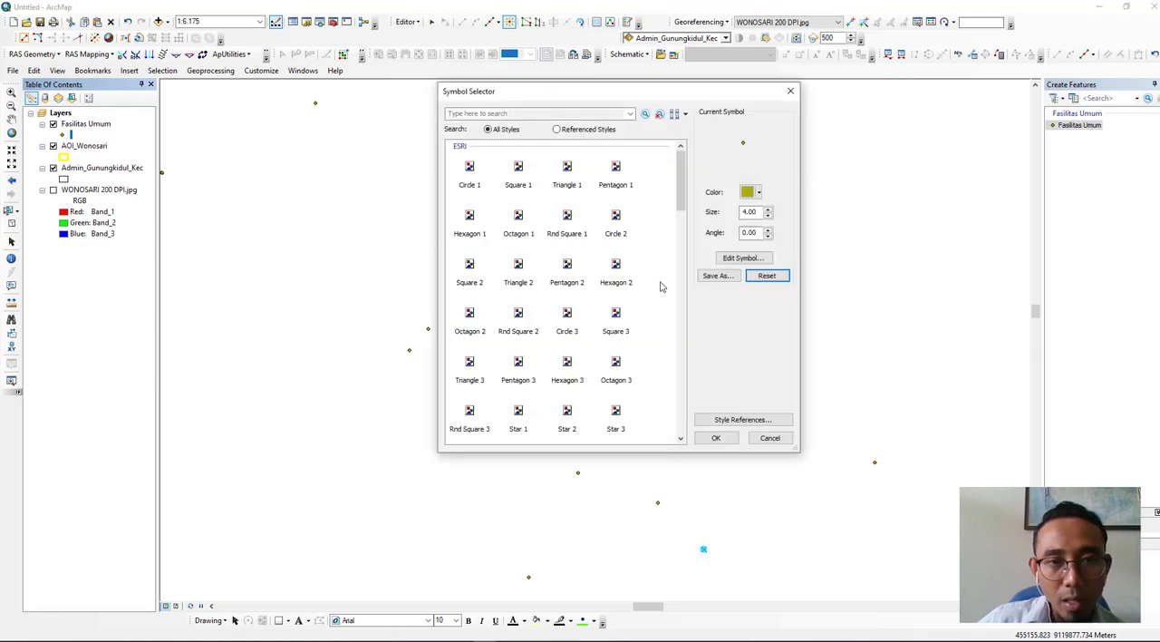
{"action": "left_click", "coordinate": [617, 222]}
{"action": "left_click", "coordinate": [716, 438]}
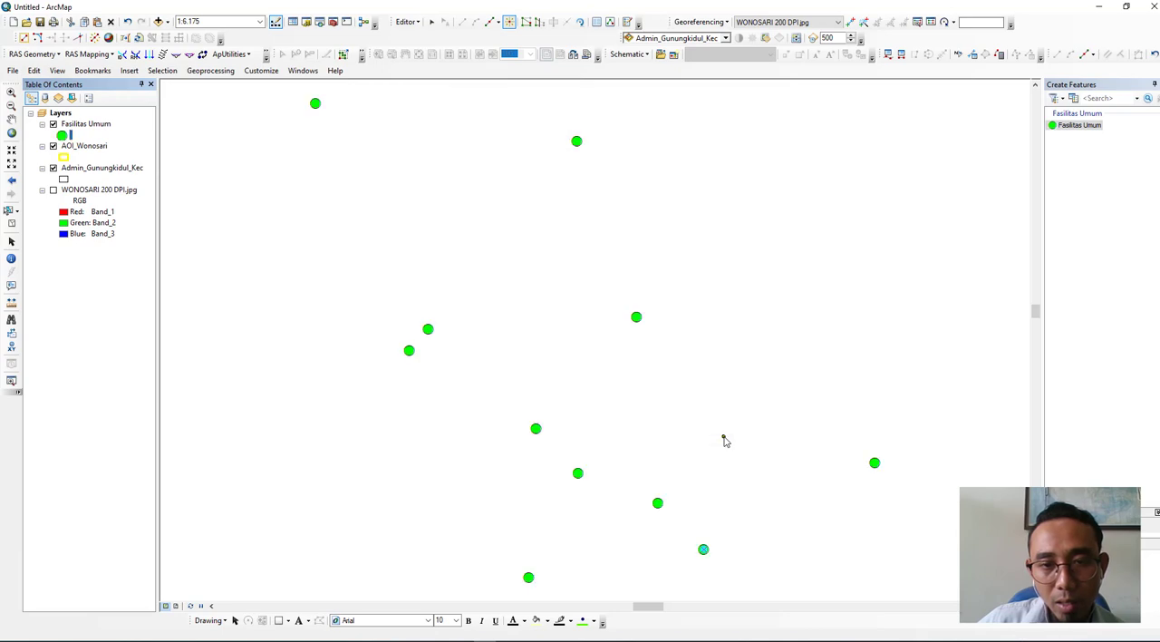
{"action": "left_click", "coordinate": [52, 191]}
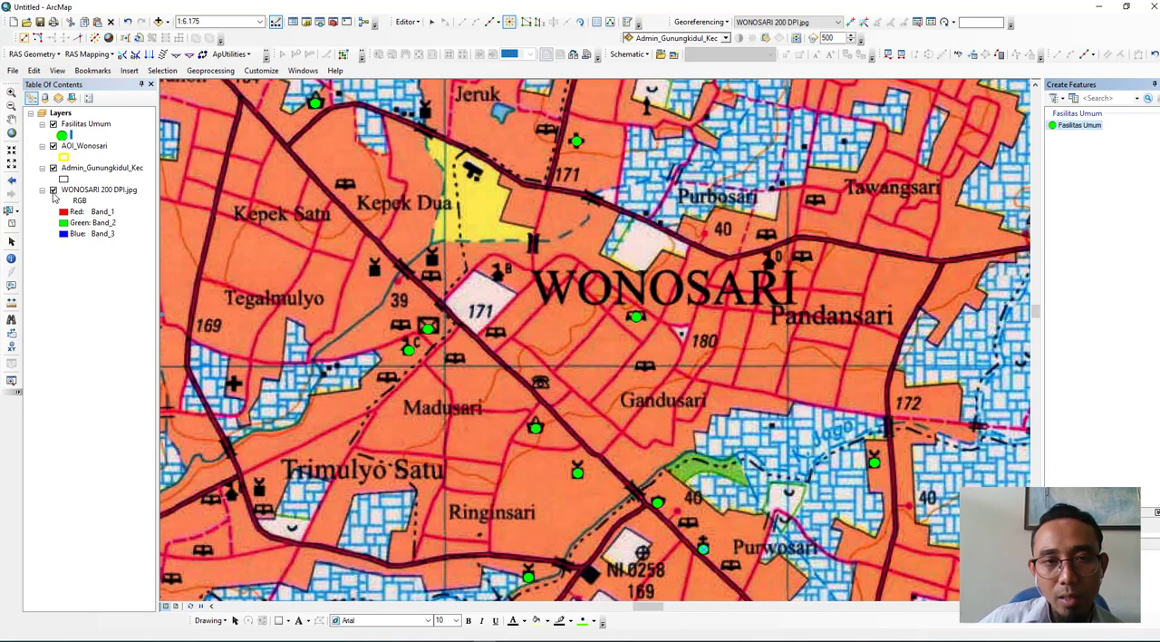
- Hide the WONOSARI 200 DPI.jpg raster, open the Fasilitas Umum attribute table and highlight records 2, 3 and 5 in turn to locate their points
{"action": "left_click", "coordinate": [52, 190]}
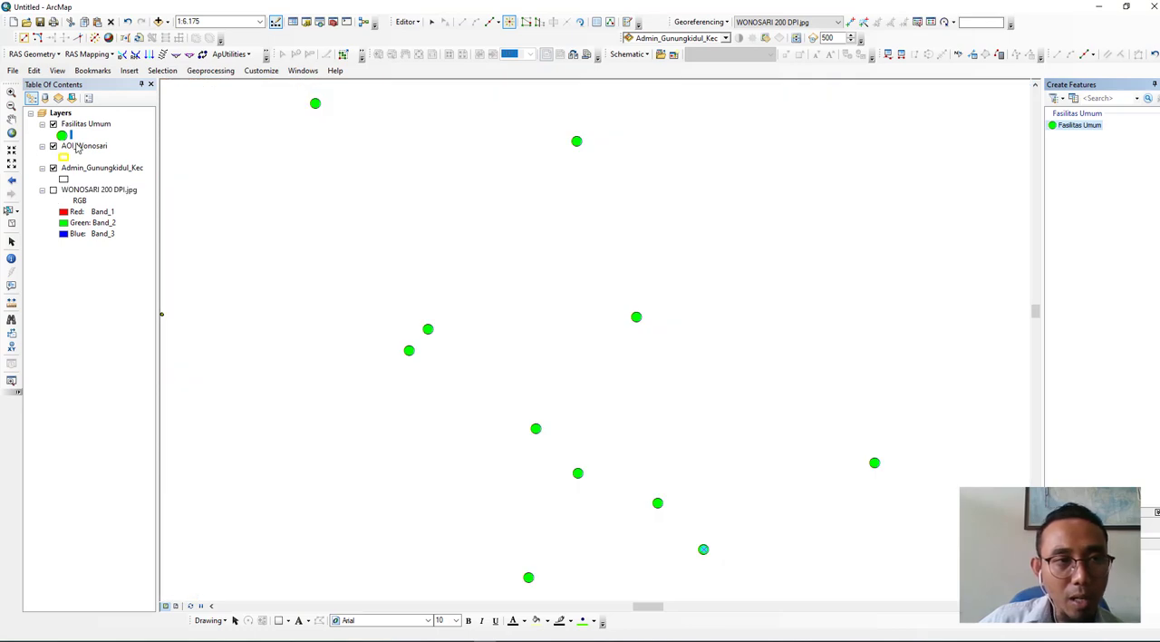
{"action": "right_click", "coordinate": [83, 124]}
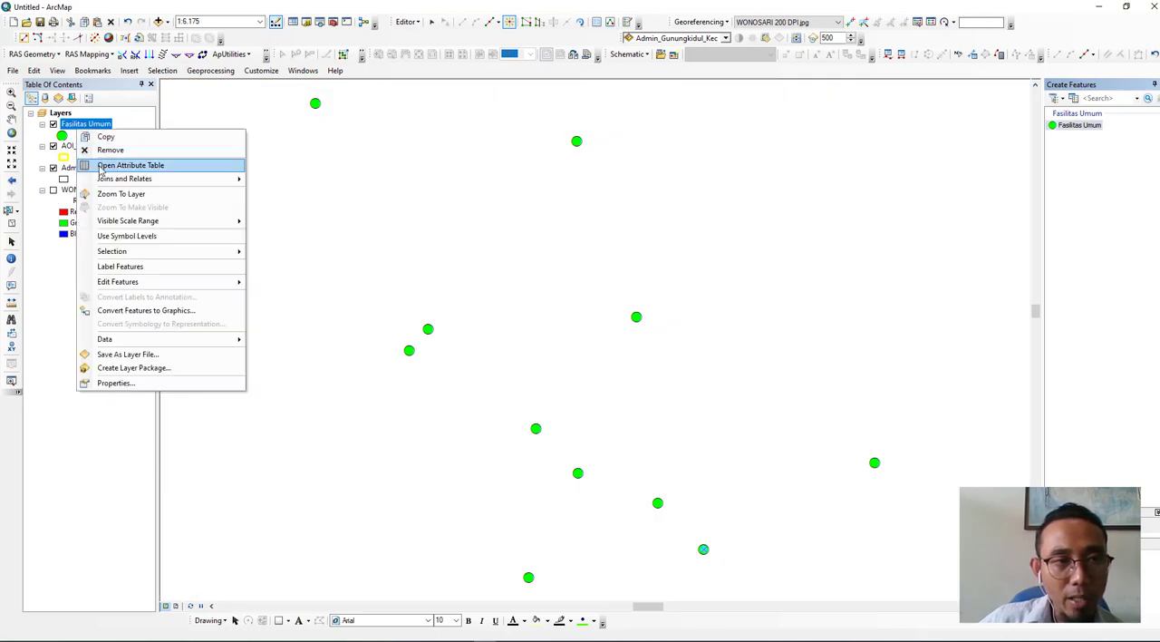
{"action": "left_click", "coordinate": [100, 164]}
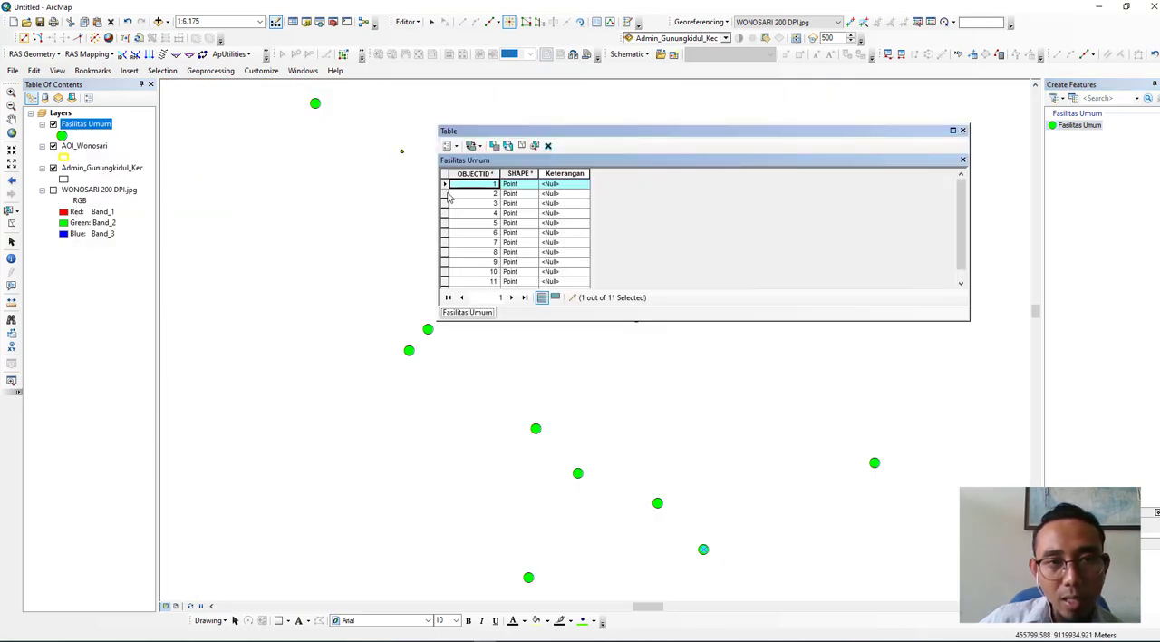
{"action": "left_click", "coordinate": [446, 194]}
{"action": "left_click_drag", "start_coordinate": [608, 136], "coordinate": [385, 129]}
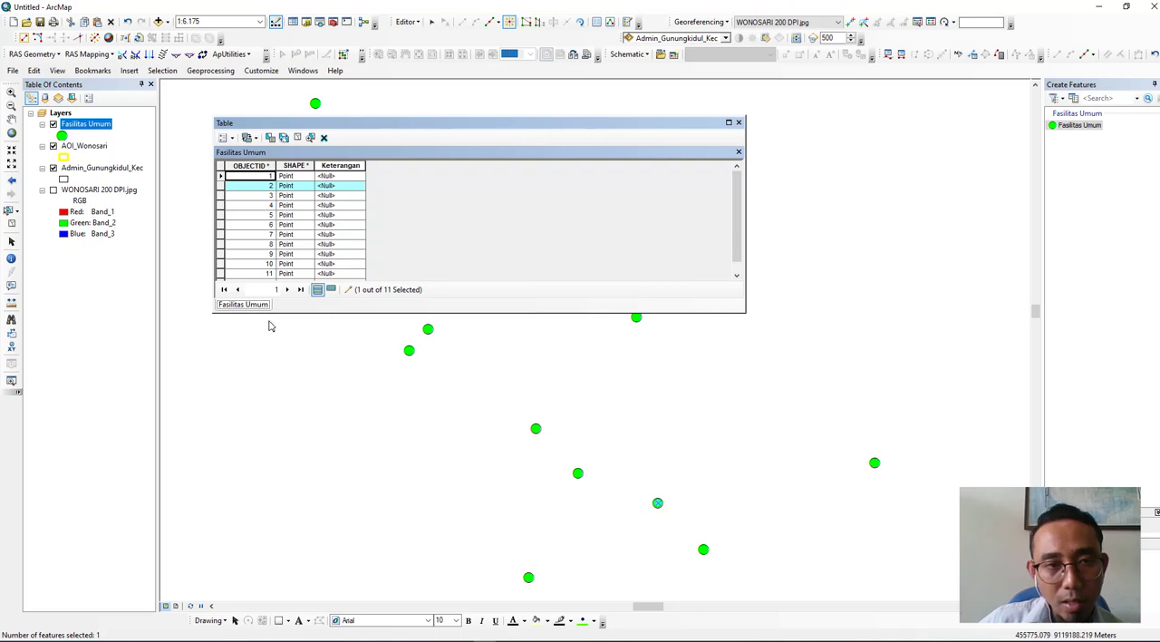
{"action": "left_click", "coordinate": [221, 196]}
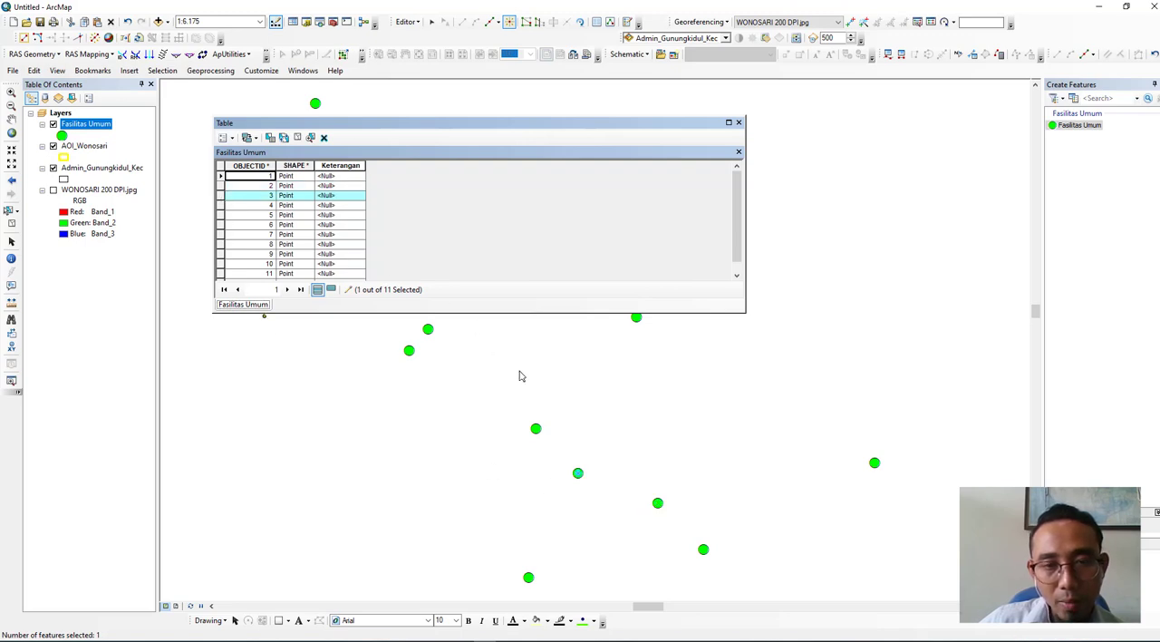
{"action": "left_click", "coordinate": [220, 215]}
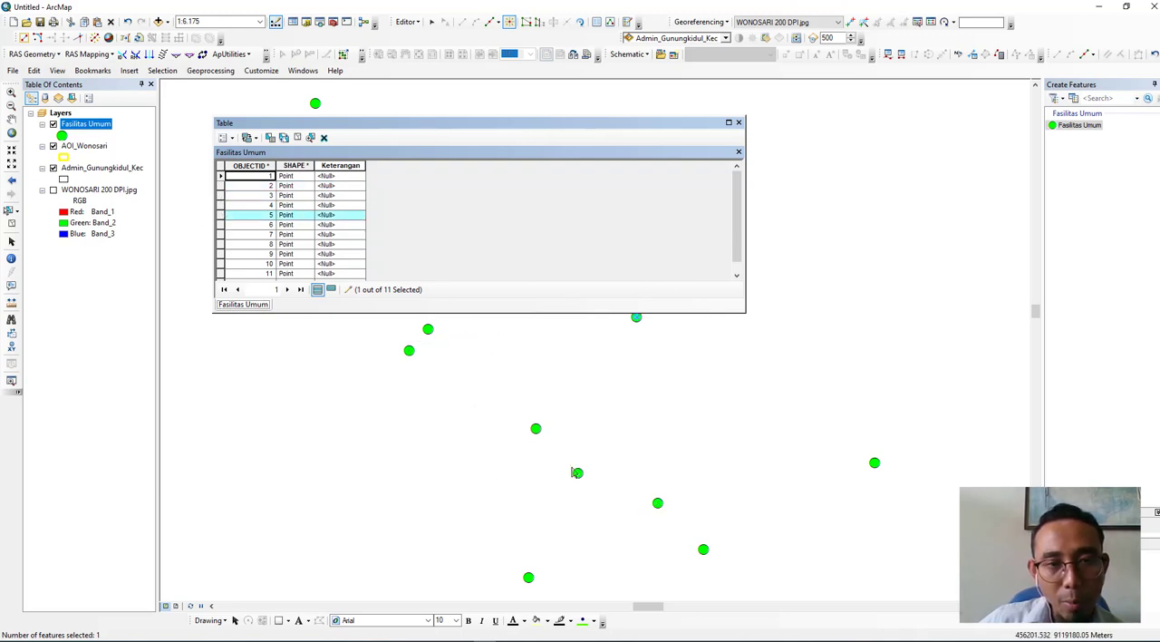
- Highlight records 8 and 9, zoom to record 9's point and compare it with the WONOSARI 200 DPI.jpg raster by toggling the raster's visibility
{"action": "scroll", "coordinate": [571, 467], "scroll_direction": "up", "scroll_amount": 4}
{"action": "scroll", "coordinate": [573, 467], "scroll_direction": "up", "scroll_amount": 3}
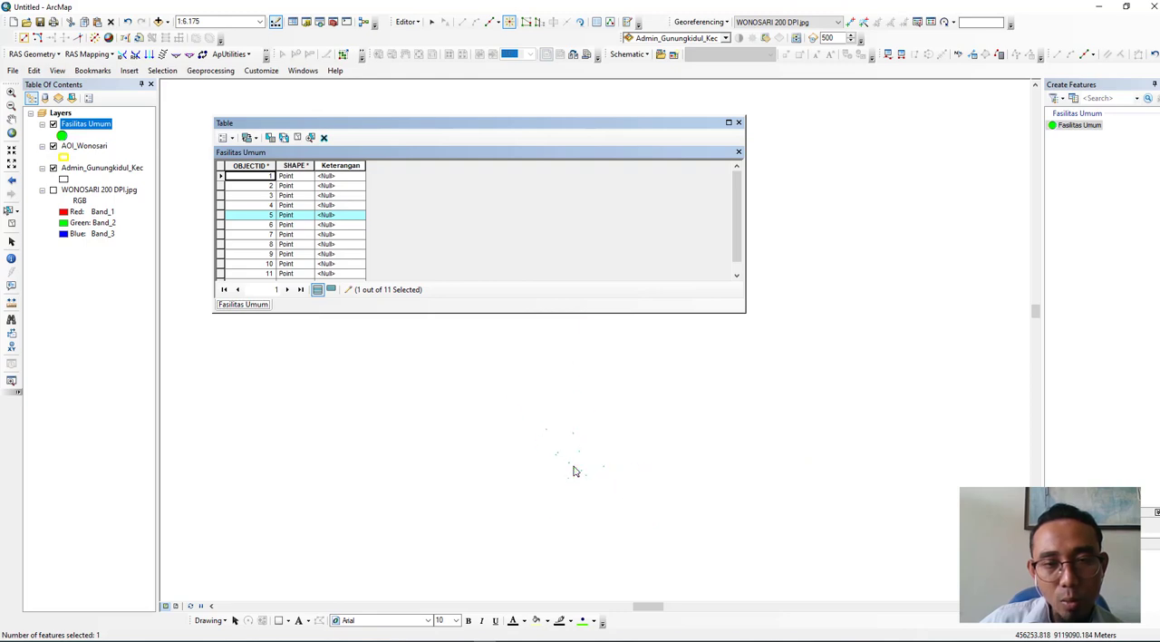
{"action": "scroll", "coordinate": [559, 468], "scroll_direction": "up", "scroll_amount": 5}
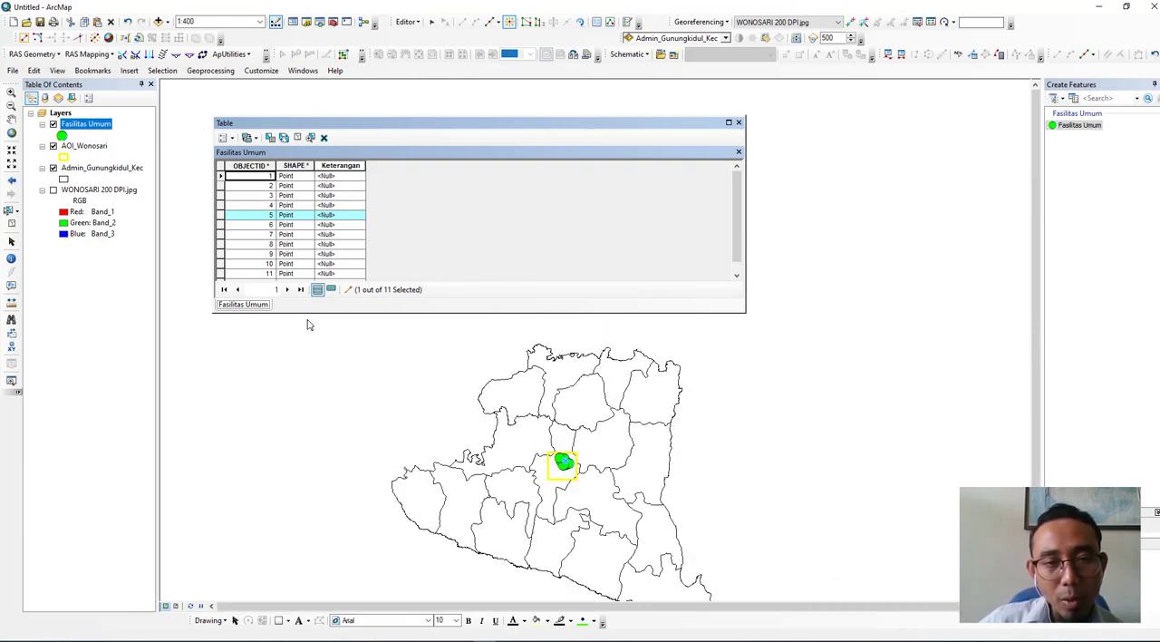
{"action": "left_click", "coordinate": [223, 244]}
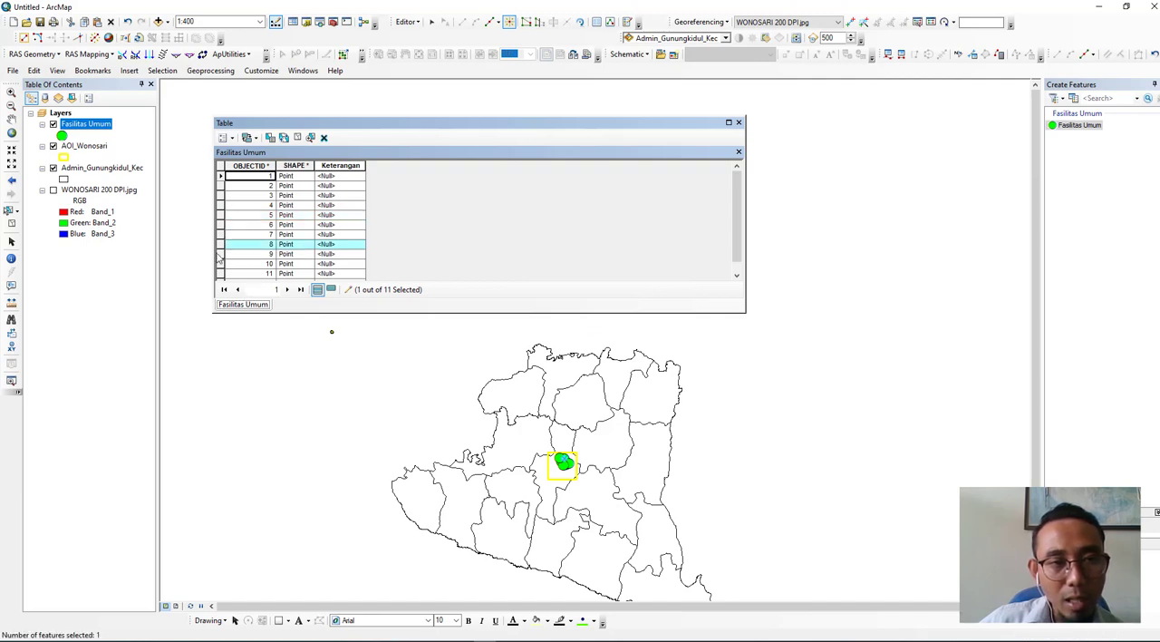
{"action": "left_click", "coordinate": [221, 254]}
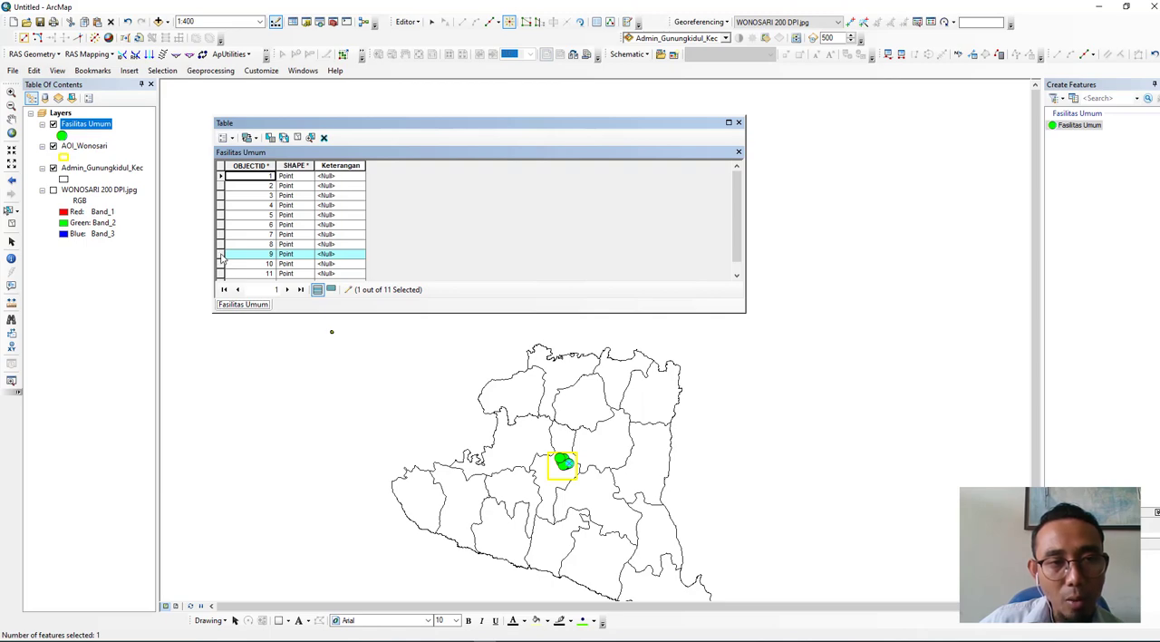
{"action": "double_click", "coordinate": [221, 254]}
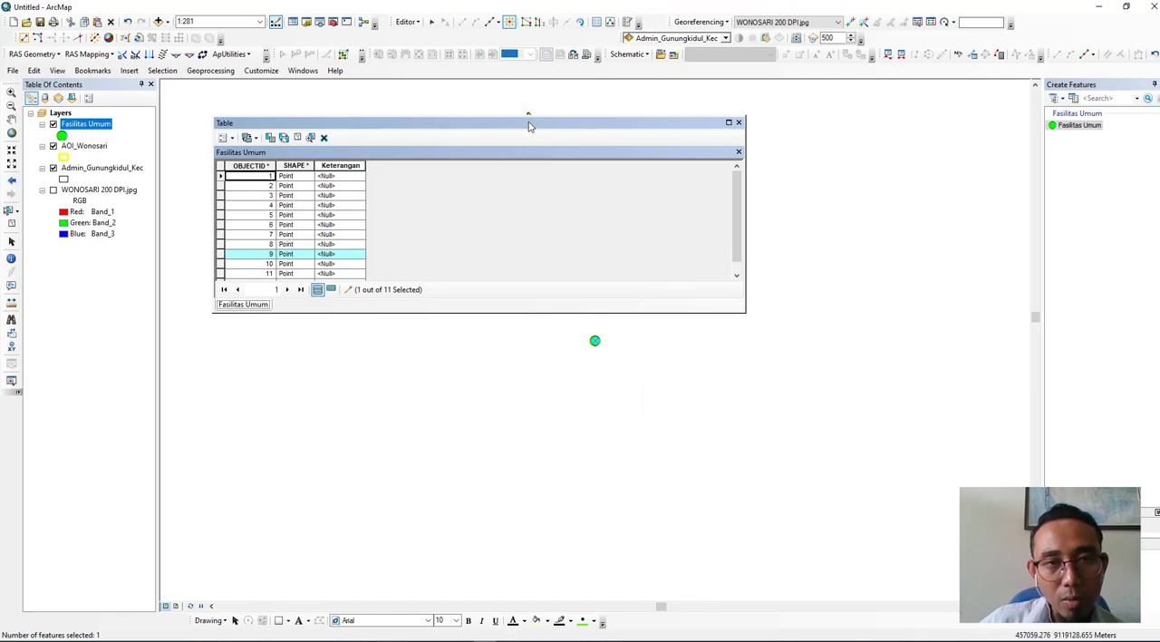
{"action": "left_click_drag", "start_coordinate": [529, 122], "coordinate": [505, 111]}
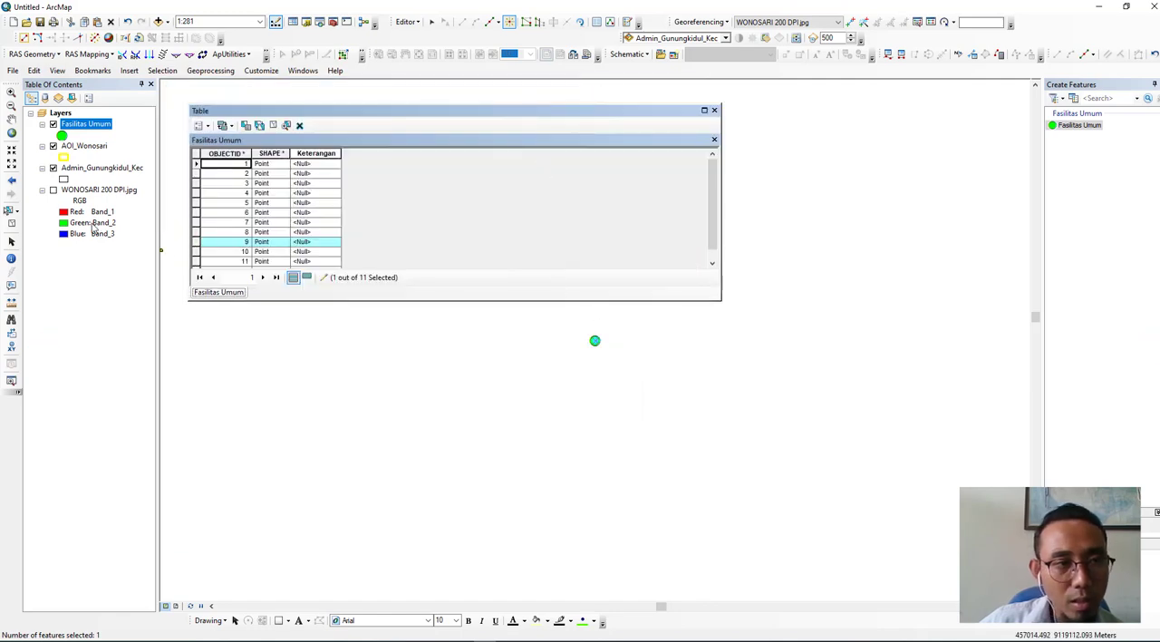
{"action": "left_click", "coordinate": [53, 191]}
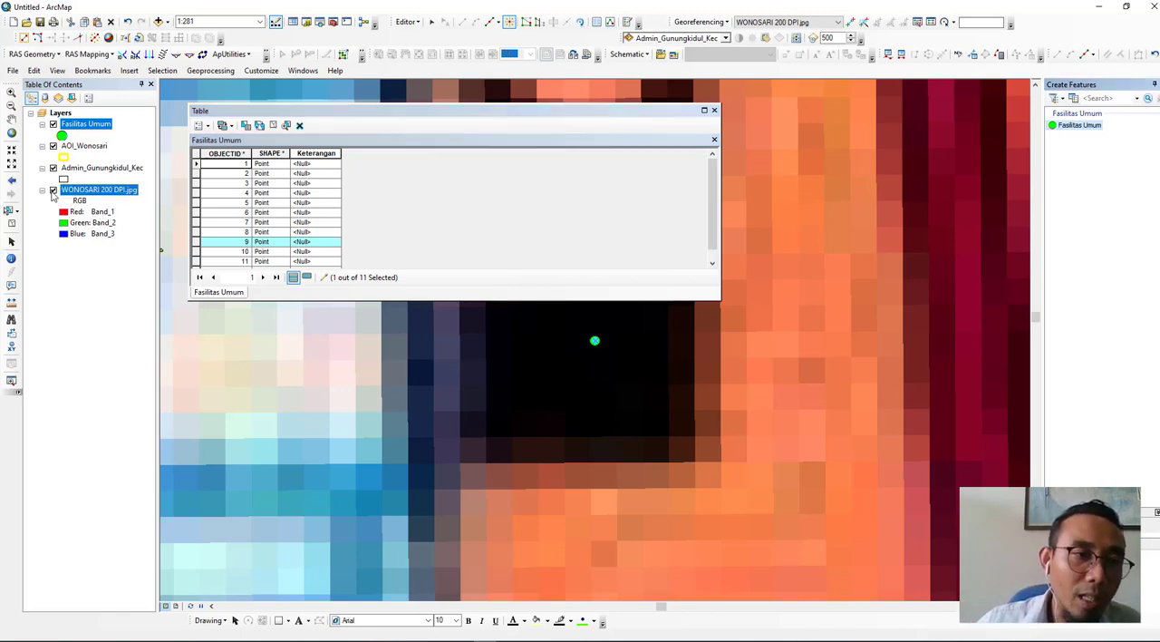
{"action": "left_click", "coordinate": [53, 190]}
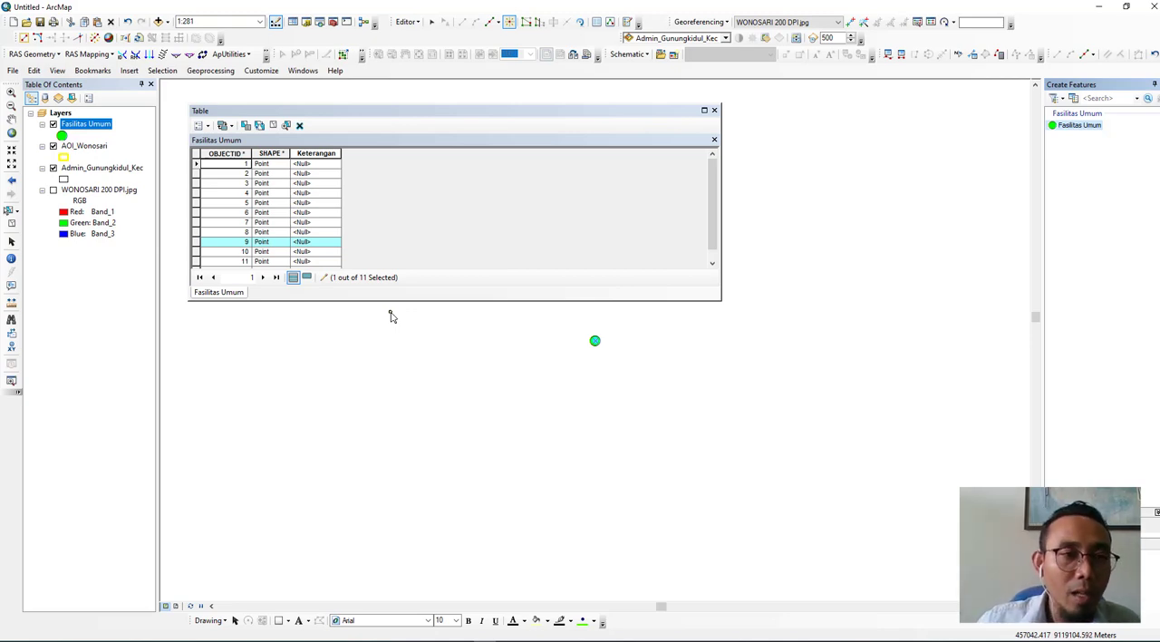
- Locate record 1's point on the redisplayed WONOSARI 200 DPI.jpg raster and enter Gereja as its Keterangan
{"action": "left_click", "coordinate": [196, 164]}
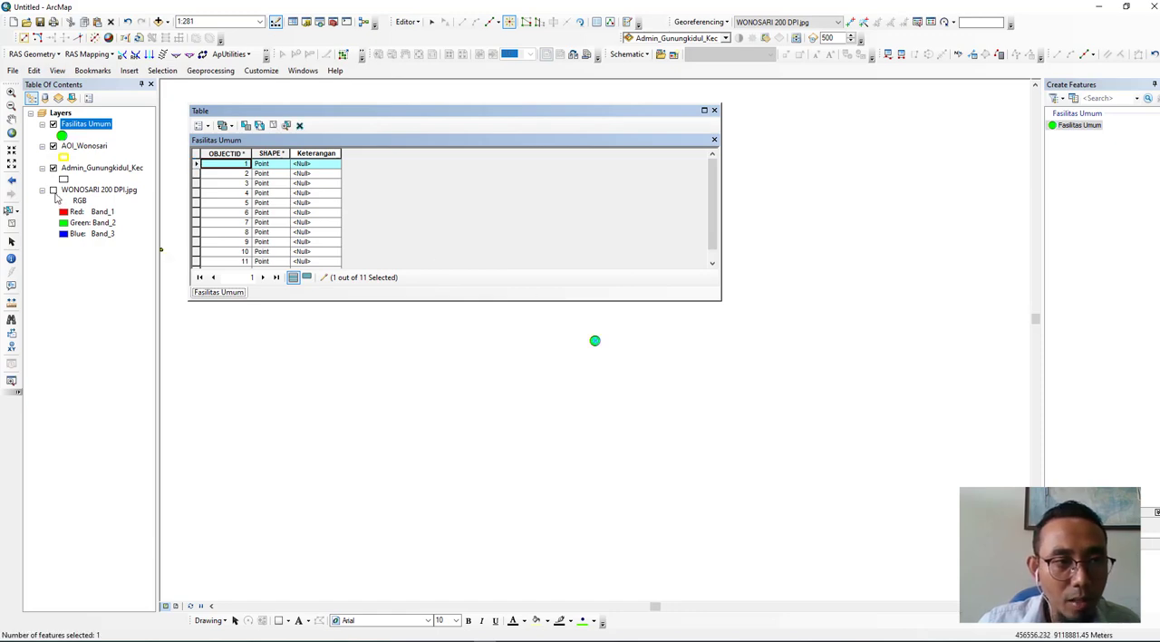
{"action": "left_click", "coordinate": [53, 190]}
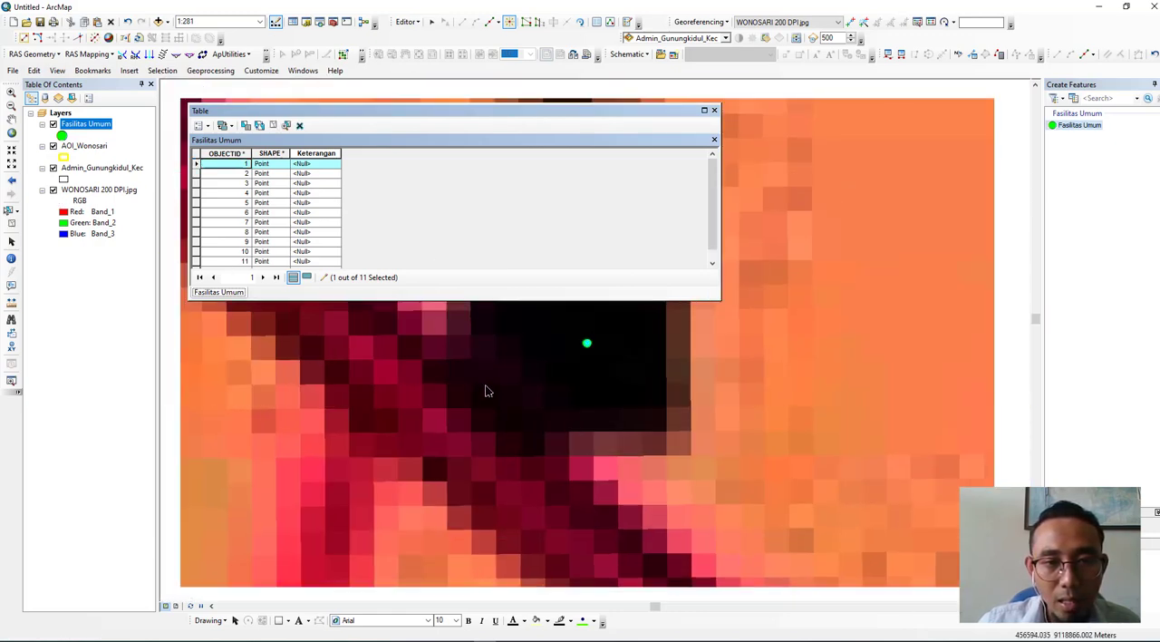
{"action": "scroll", "coordinate": [502, 393], "scroll_direction": "up", "scroll_amount": 5}
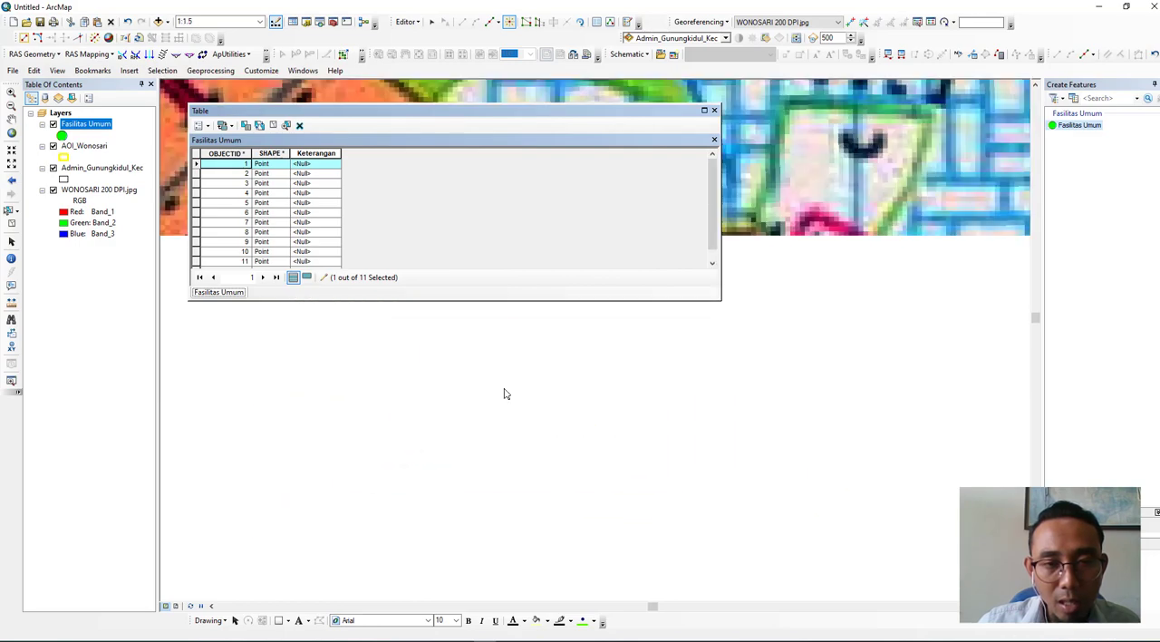
{"action": "scroll", "coordinate": [505, 392], "scroll_direction": "up", "scroll_amount": 3}
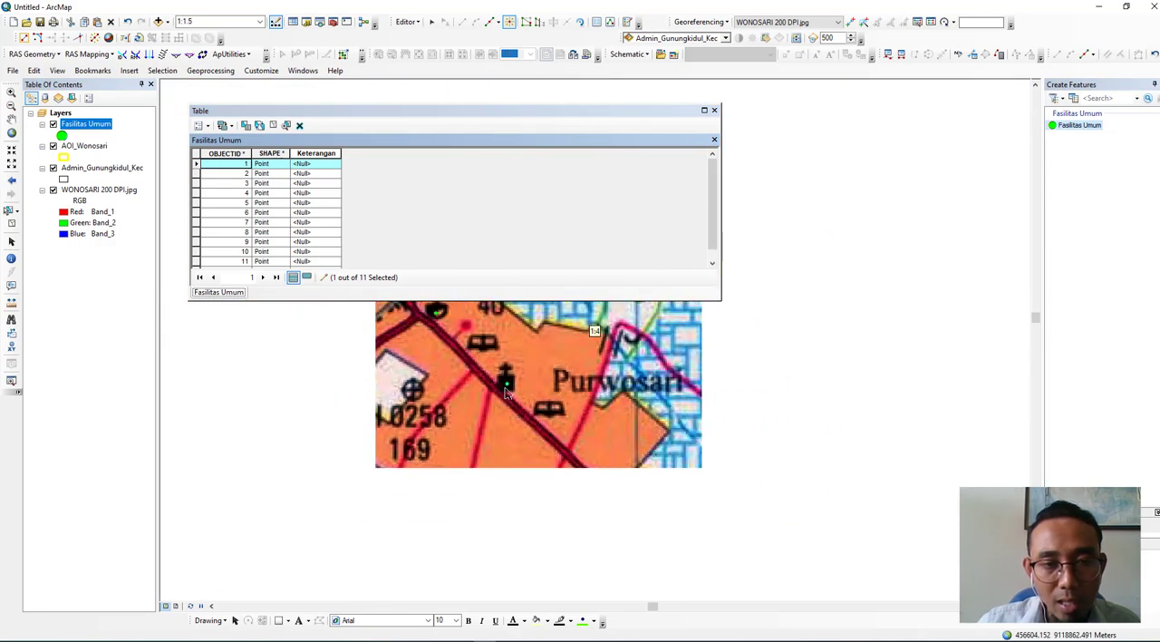
{"action": "scroll", "coordinate": [509, 395], "scroll_direction": "down", "scroll_amount": 1}
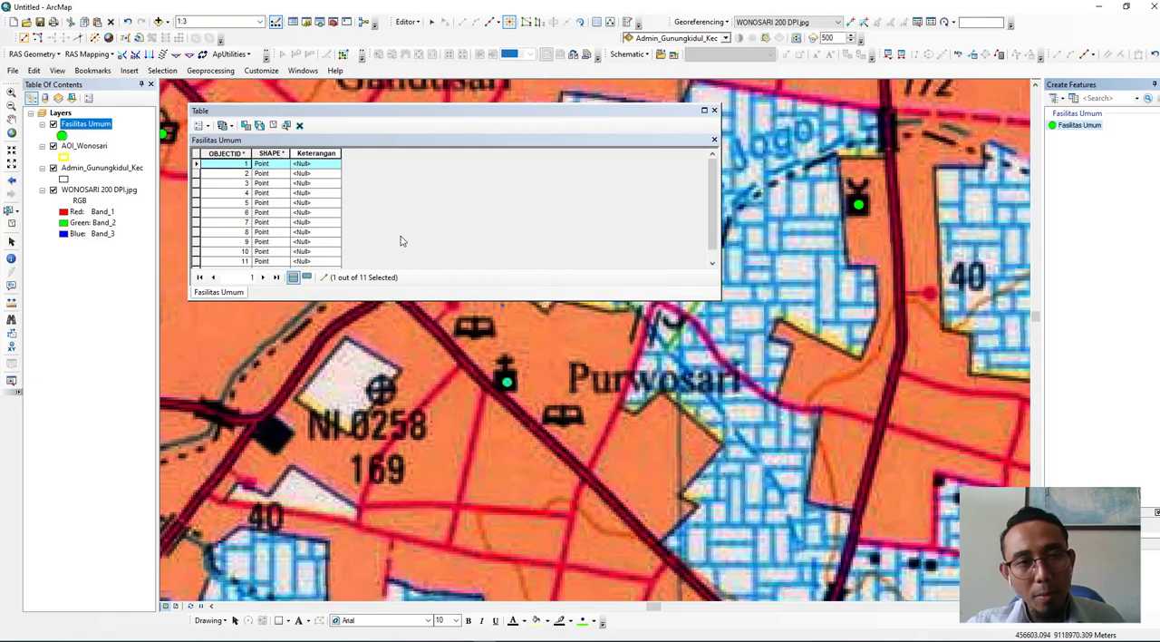
{"action": "left_click", "coordinate": [323, 164]}
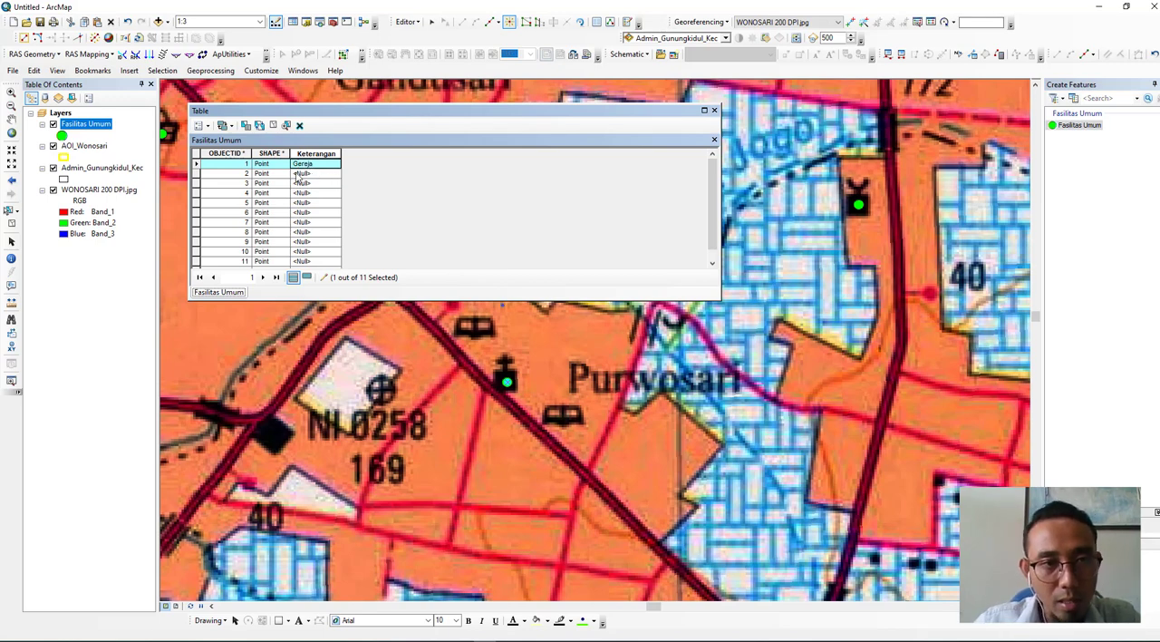
- Zoom to record 2's point to identify its map symbol and enter Kantor Polisi as its Keterangan
{"action": "left_click", "coordinate": [194, 181]}
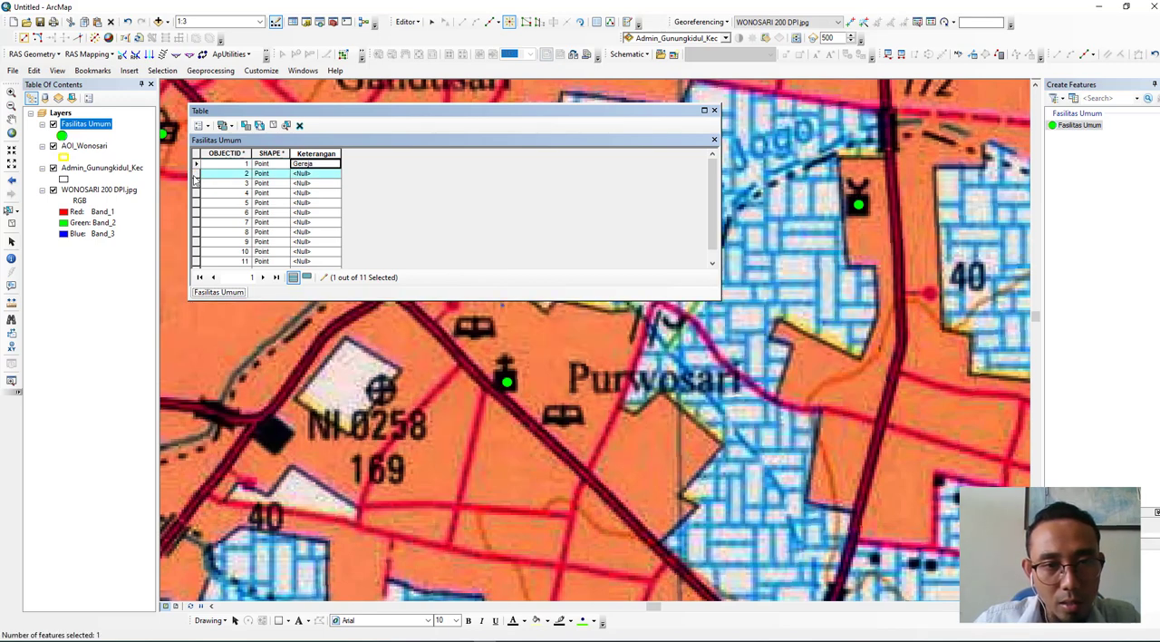
{"action": "double_click", "coordinate": [194, 175]}
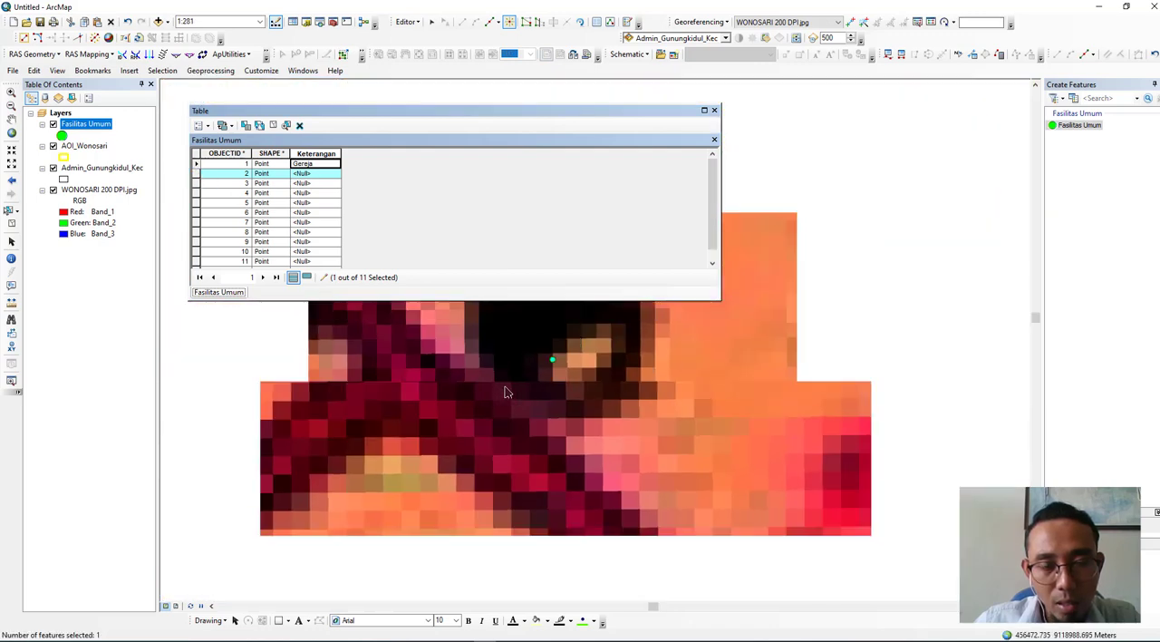
{"action": "scroll", "coordinate": [506, 391], "scroll_direction": "up", "scroll_amount": 2}
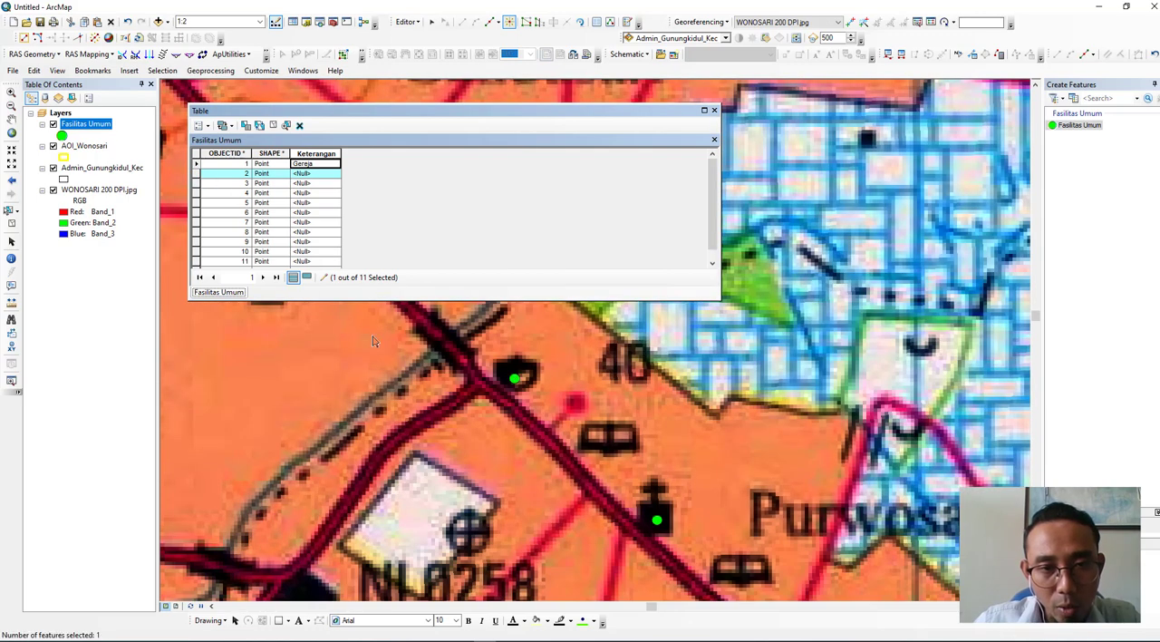
{"action": "left_click", "coordinate": [314, 174]}
{"action": "left_click", "coordinate": [325, 172]}
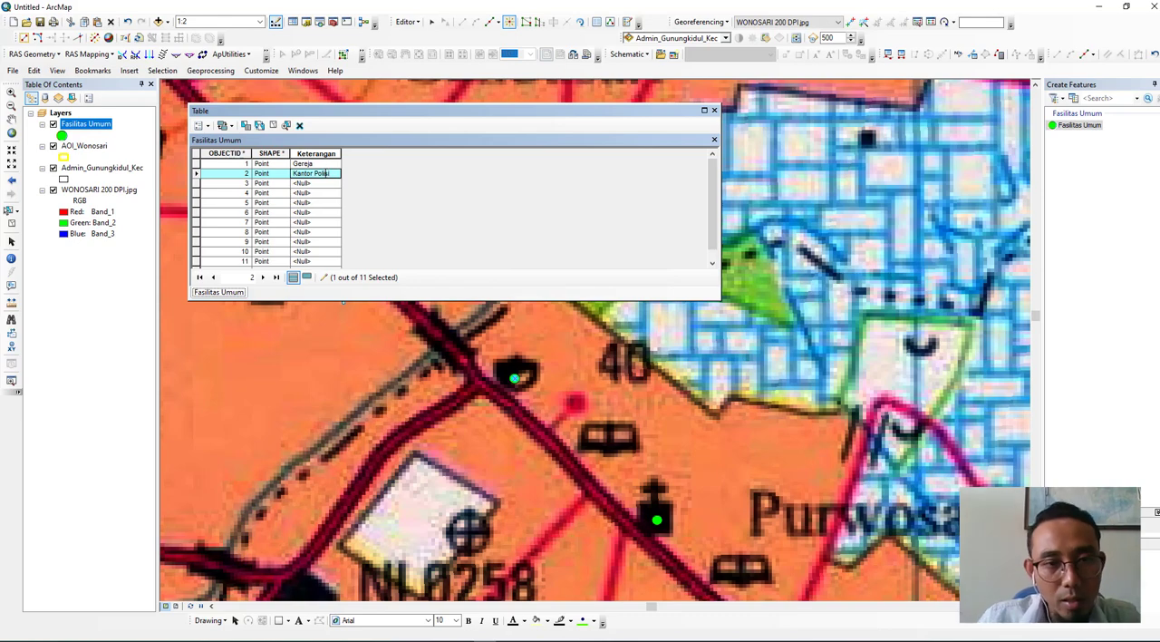
- Move the attribute table clear of the points, identify record 3's map symbol and enter Masjid as its Keterangan
{"action": "scroll", "coordinate": [505, 416], "scroll_direction": "up", "scroll_amount": 5}
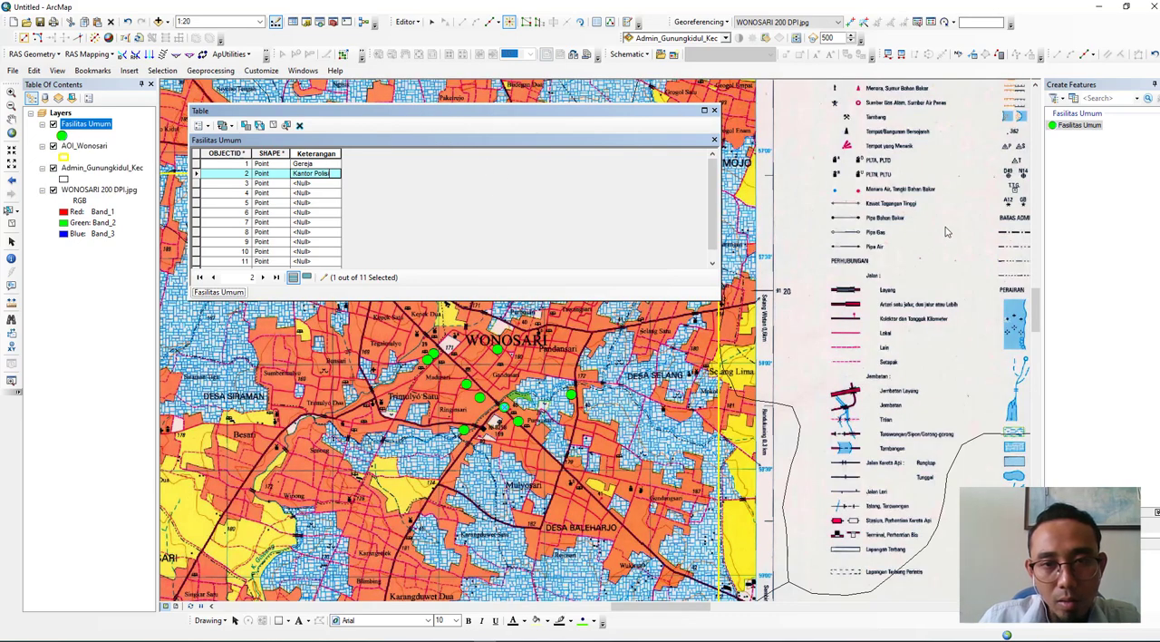
{"action": "left_click_drag", "start_coordinate": [945, 231], "coordinate": [945, 239]}
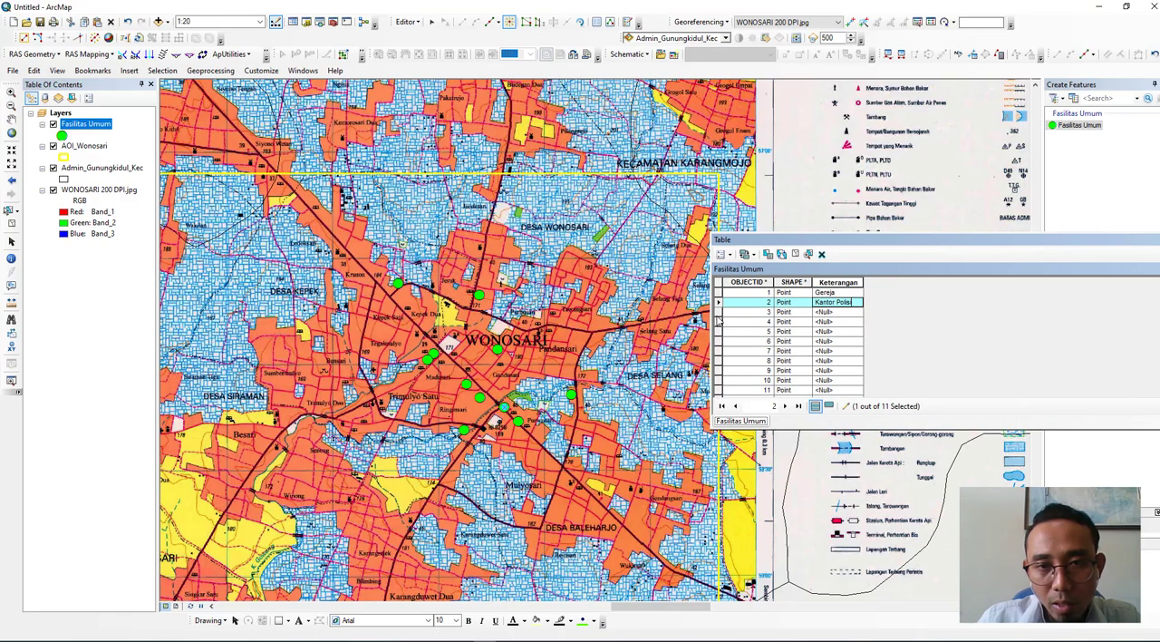
{"action": "left_click", "coordinate": [717, 313]}
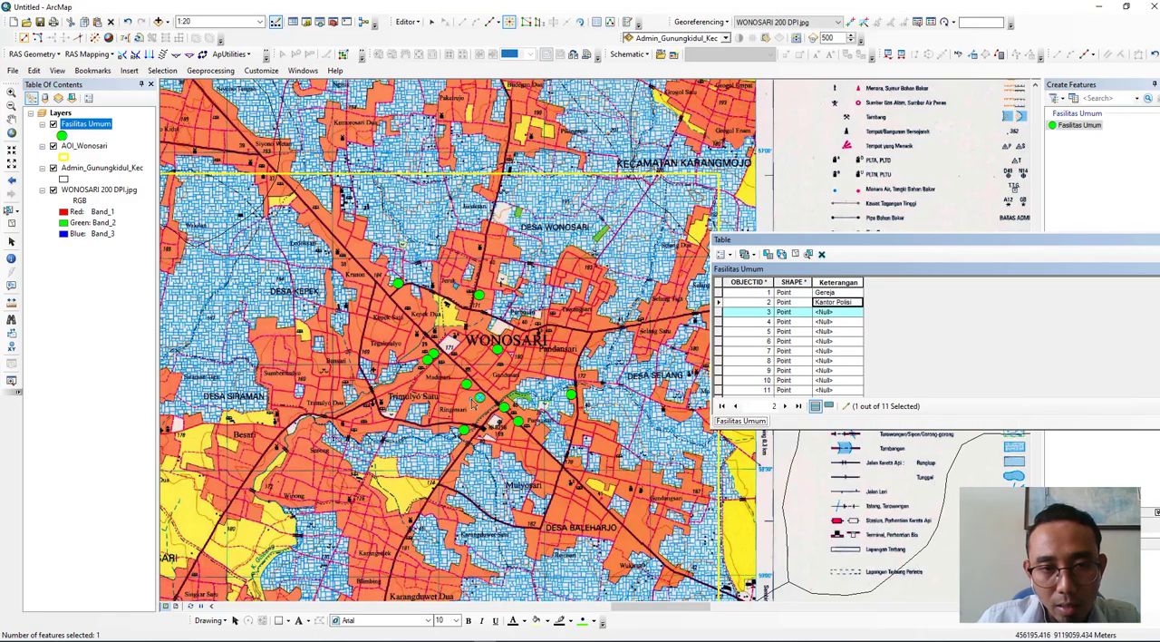
{"action": "scroll", "coordinate": [480, 406], "scroll_direction": "up", "scroll_amount": 5}
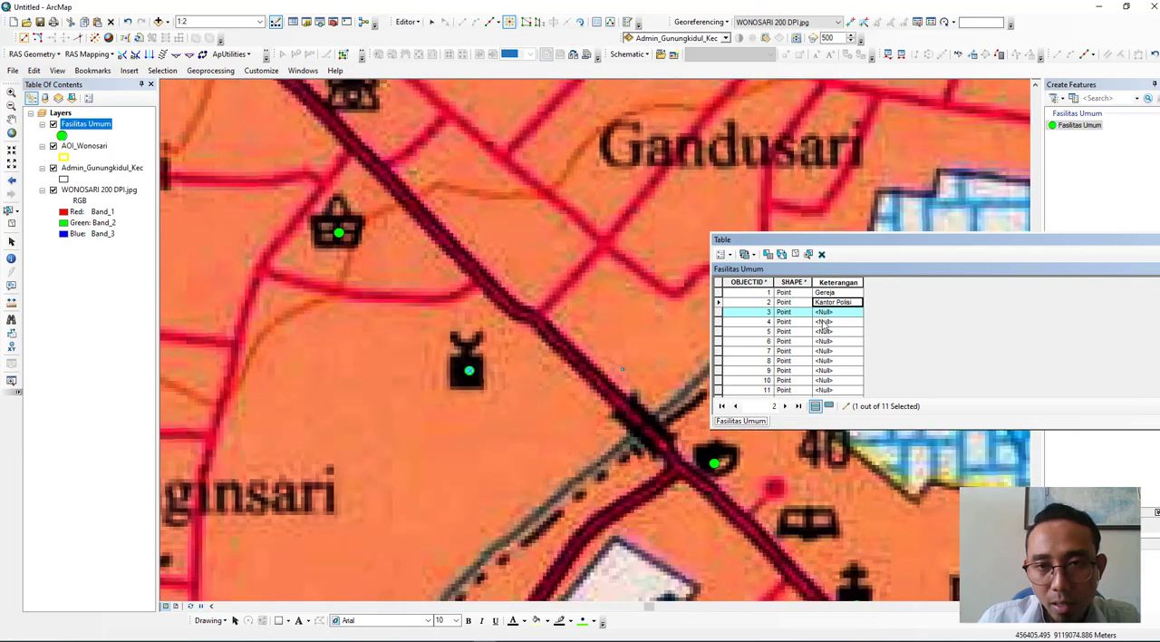
{"action": "left_click", "coordinate": [827, 312]}
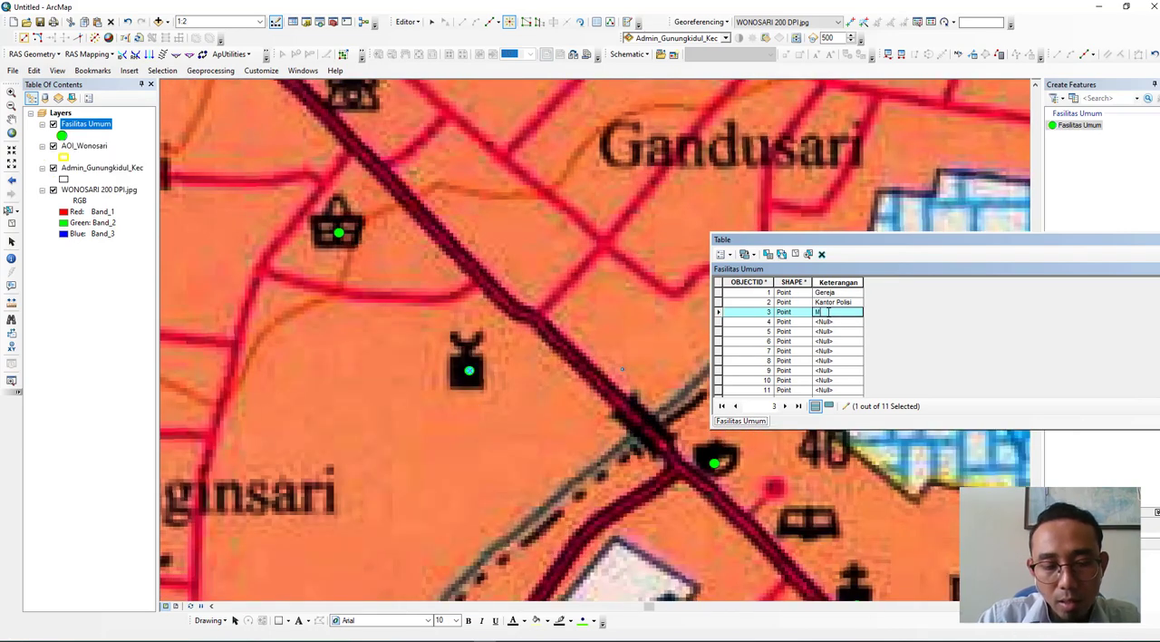
{"action": "type", "text": "Masjid"}
- Locate record 4's point on the basket symbol near Madusari and enter Pasar as its Keterangan
{"action": "left_click", "coordinate": [718, 322]}
{"action": "scroll", "coordinate": [609, 353], "scroll_direction": "up", "scroll_amount": 3}
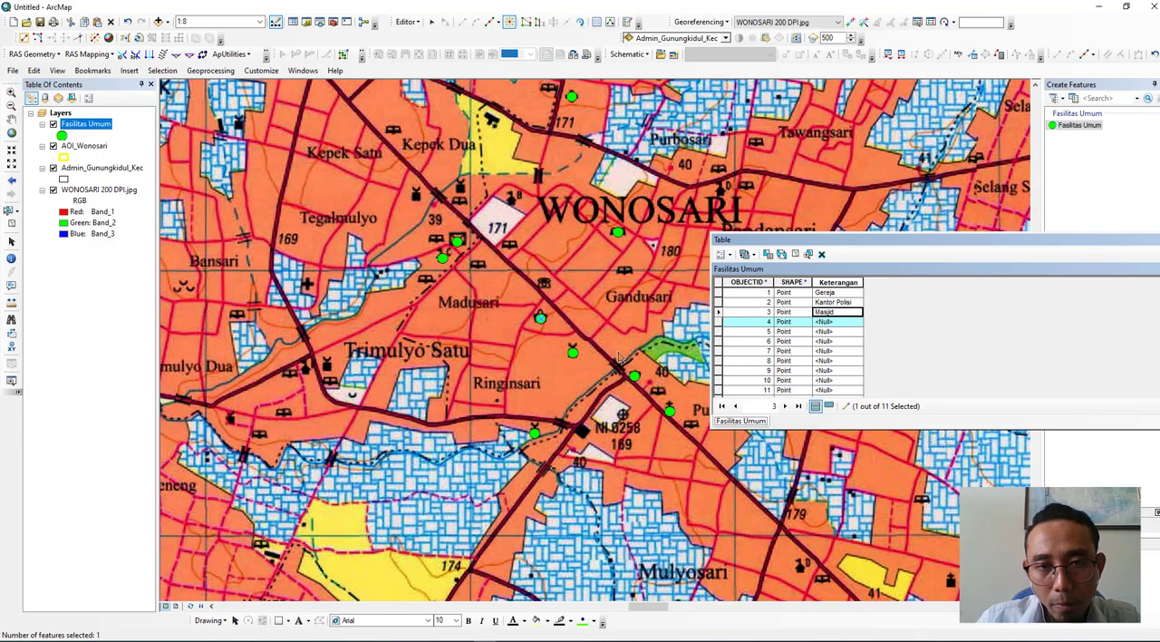
{"action": "scroll", "coordinate": [594, 340], "scroll_direction": "down", "scroll_amount": 2}
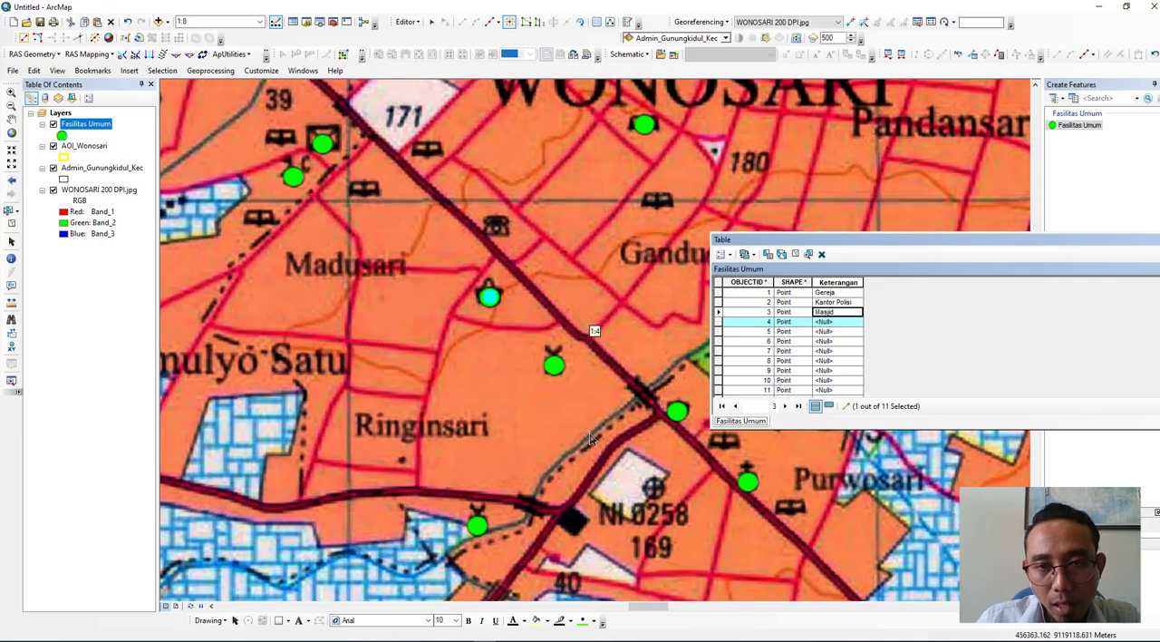
{"action": "left_click", "coordinate": [818, 322]}
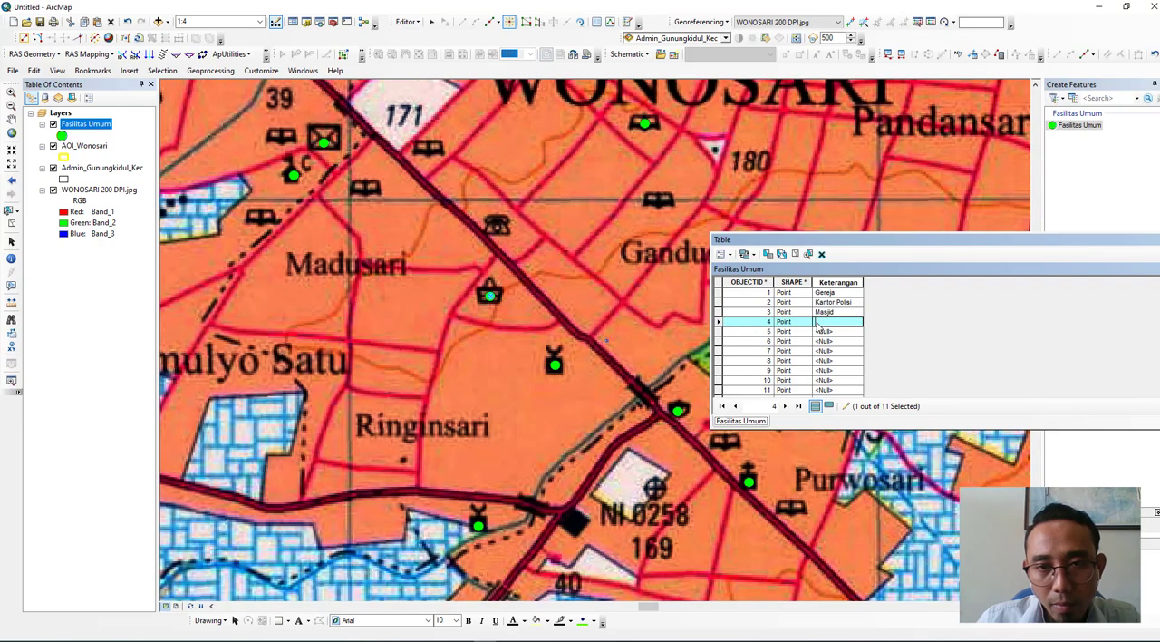
{"action": "type", "text": "Pasar"}
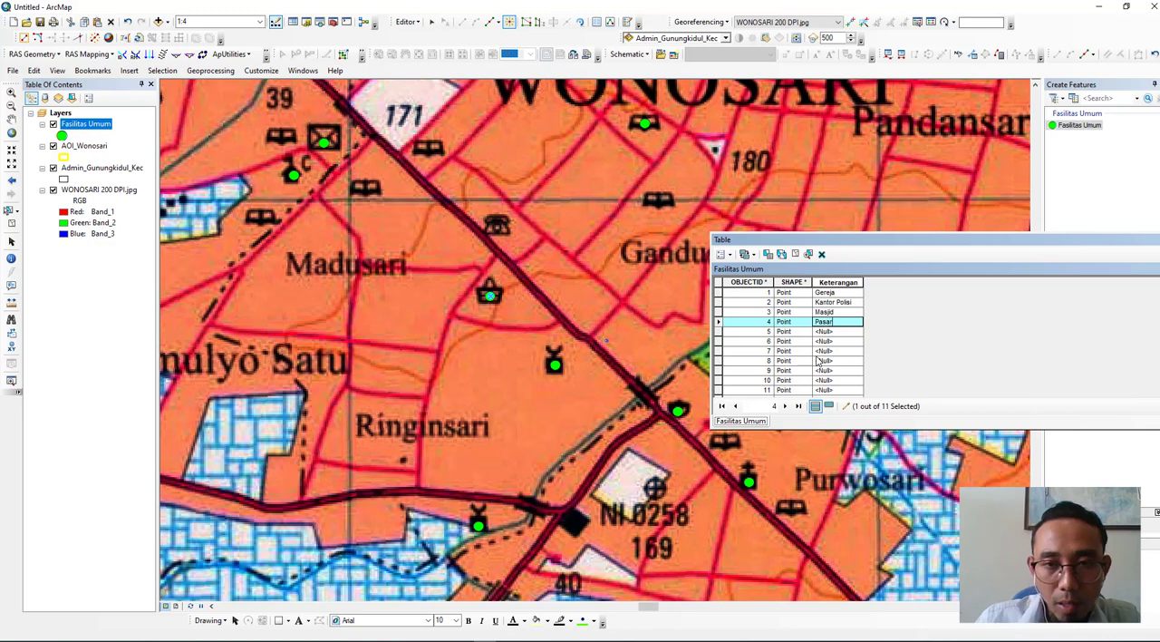
- Select record 5 to locate its point and enter Sekolah as its Keterangan
{"action": "left_click", "coordinate": [719, 333]}
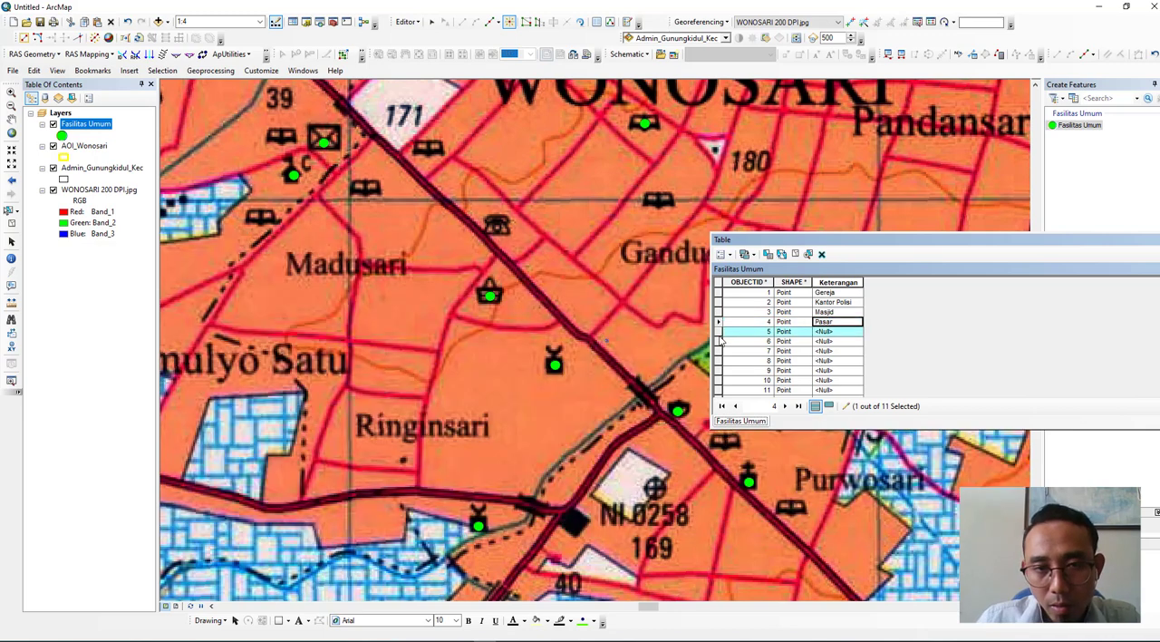
{"action": "left_click", "coordinate": [839, 332]}
{"action": "type", "text": "Sekolah"}
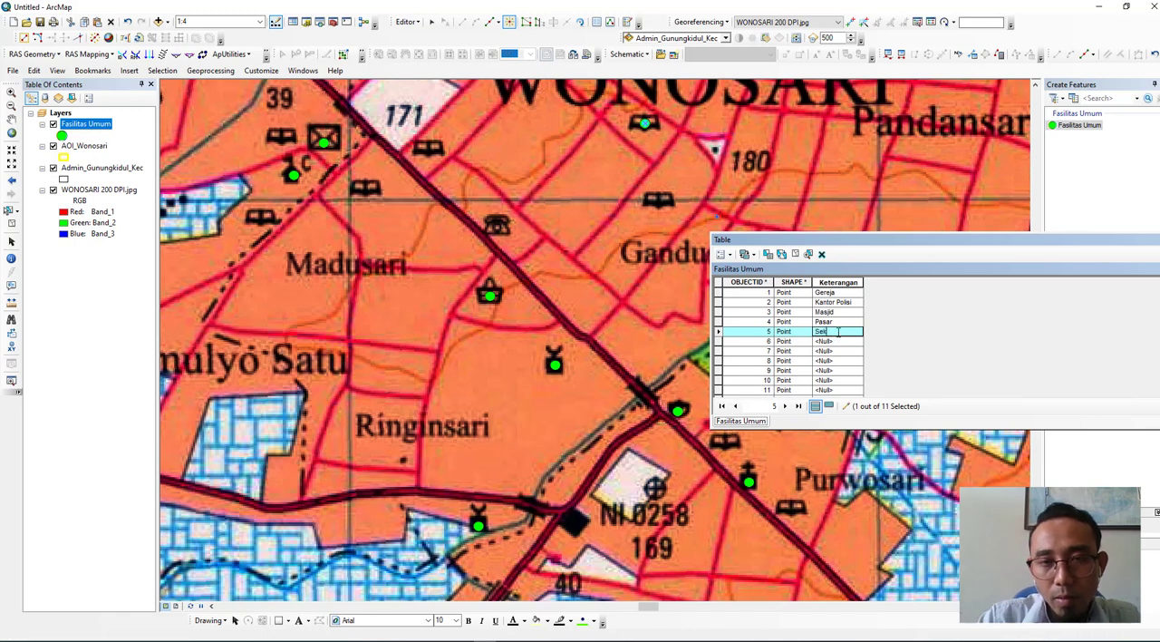
- Select record 6 to locate its point on the map and enter Kantor Pos as its Keterangan
{"action": "left_click", "coordinate": [719, 343]}
{"action": "left_click", "coordinate": [718, 344]}
{"action": "left_click", "coordinate": [838, 341]}
{"action": "type", "text": "Kantor P"}
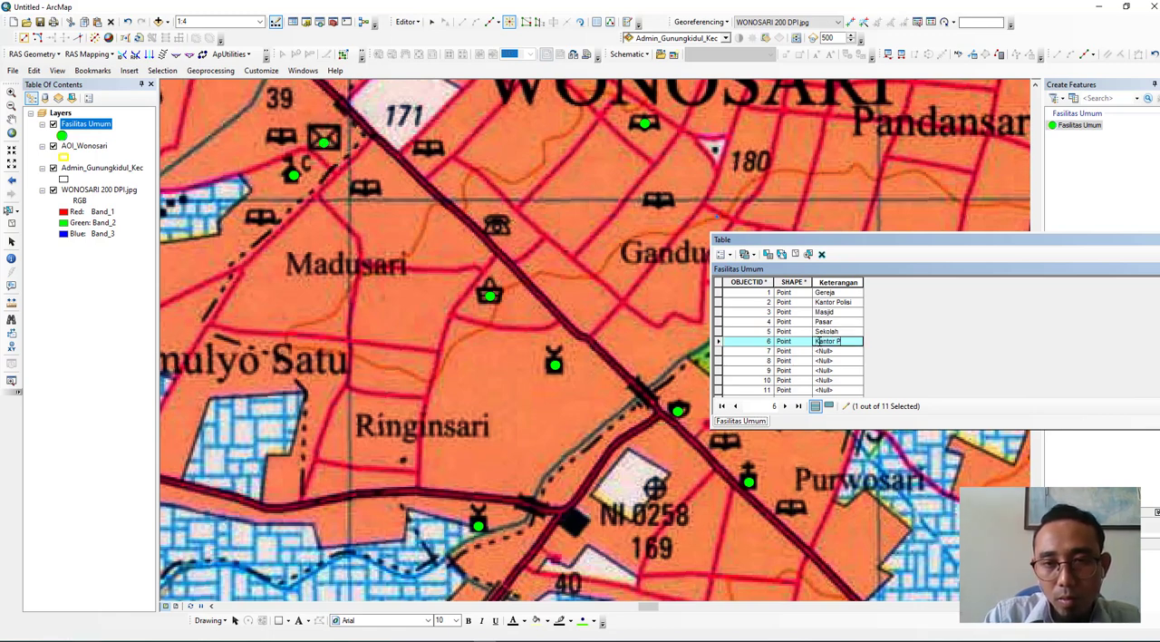
{"action": "type", "text": "os"}
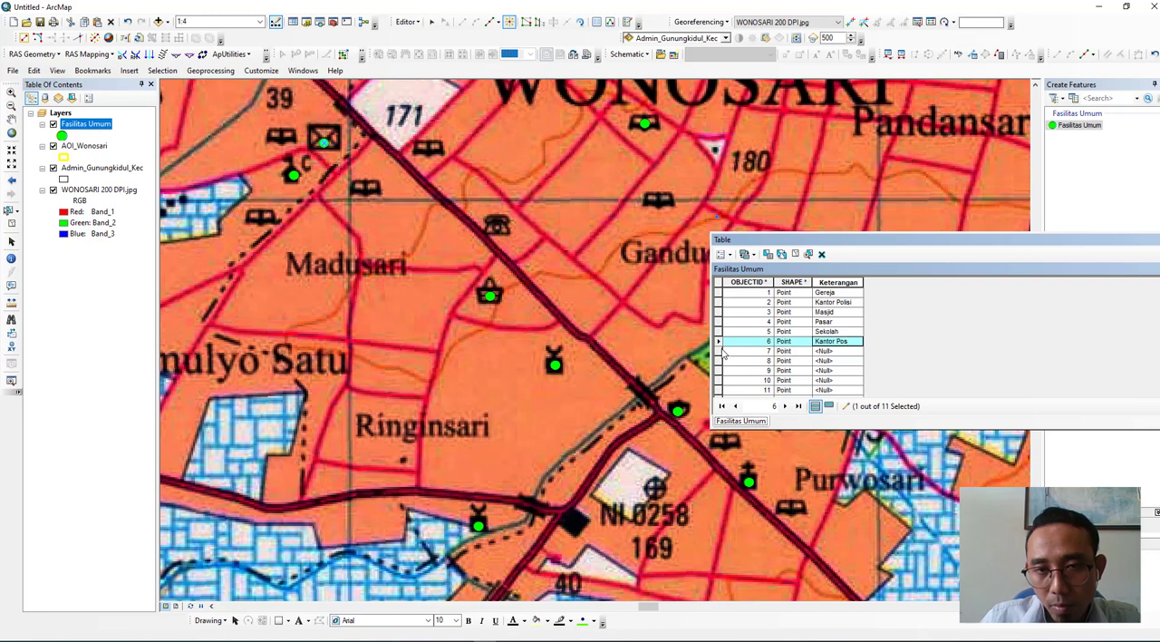
- Select record 7 to locate its point and enter Kantor Kecamatan as its Keterangan
{"action": "left_click", "coordinate": [722, 353]}
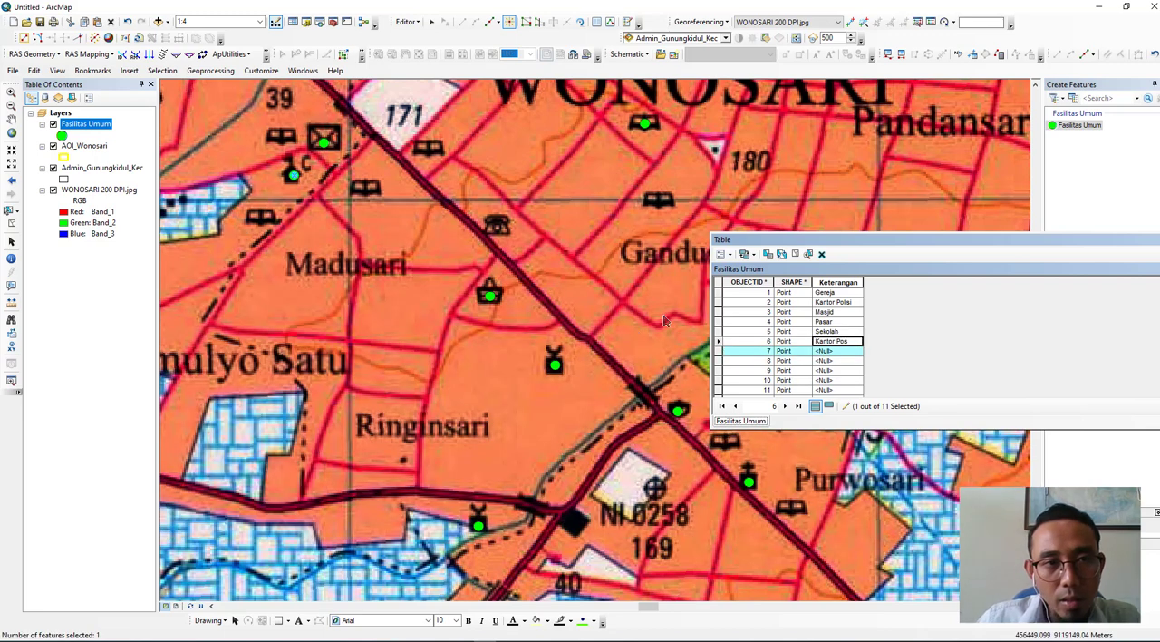
{"action": "left_click", "coordinate": [820, 352]}
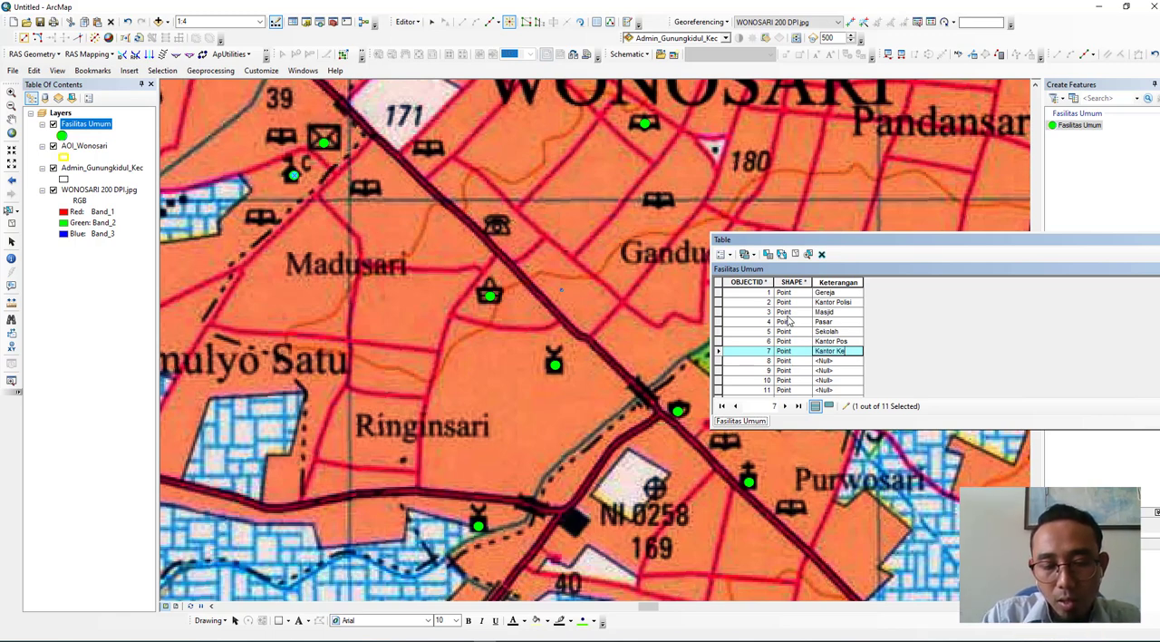
{"action": "type", "text": "matan"}
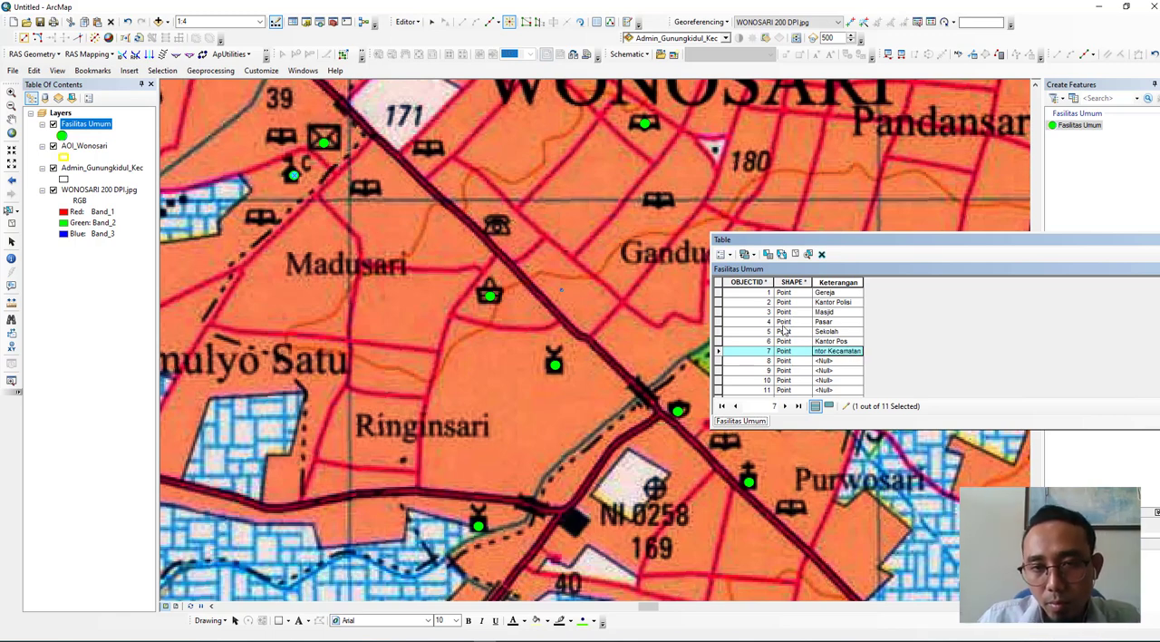
- Zoom to record 8's point to identify its map symbol and enter Rumah Sakit as its Keterangan
{"action": "left_click", "coordinate": [717, 361]}
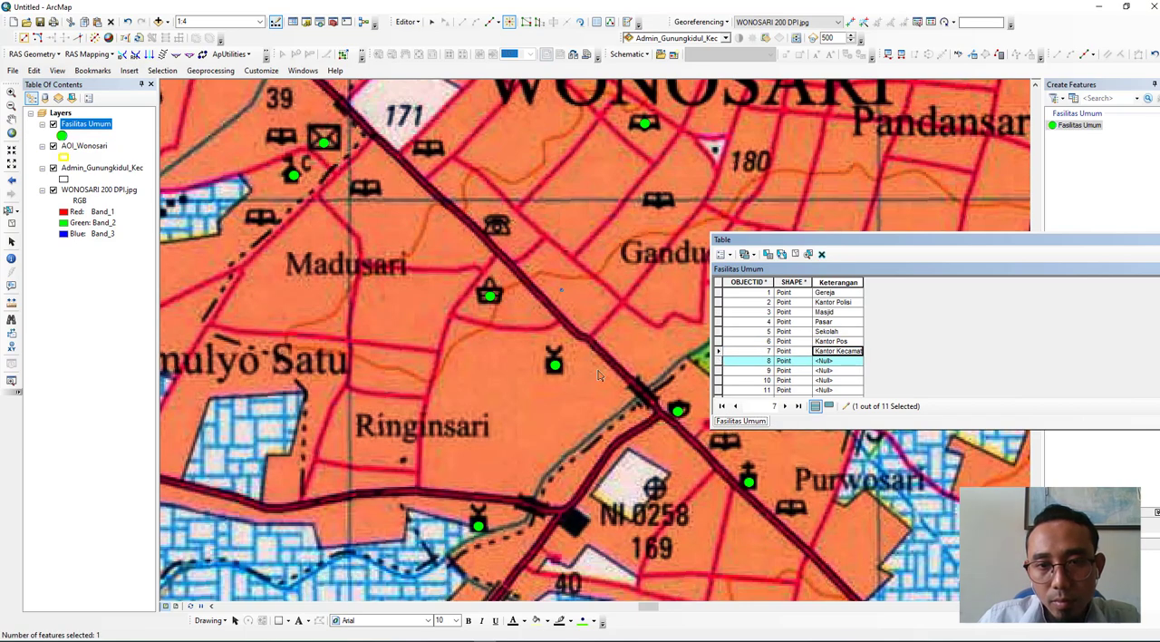
{"action": "left_click_drag", "start_coordinate": [545, 381], "coordinate": [352, 355]}
{"action": "scroll", "coordinate": [366, 341], "scroll_direction": "down", "scroll_amount": 2}
{"action": "scroll", "coordinate": [379, 341], "scroll_direction": "up", "scroll_amount": 1}
{"action": "scroll", "coordinate": [380, 341], "scroll_direction": "up", "scroll_amount": 1}
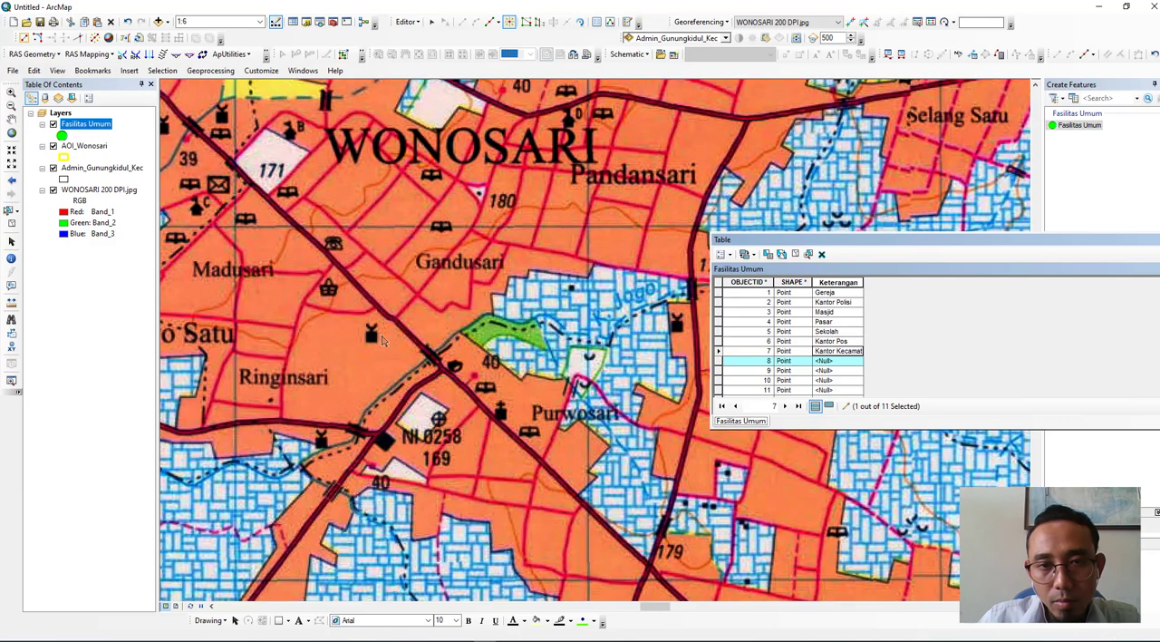
{"action": "double_click", "coordinate": [721, 361]}
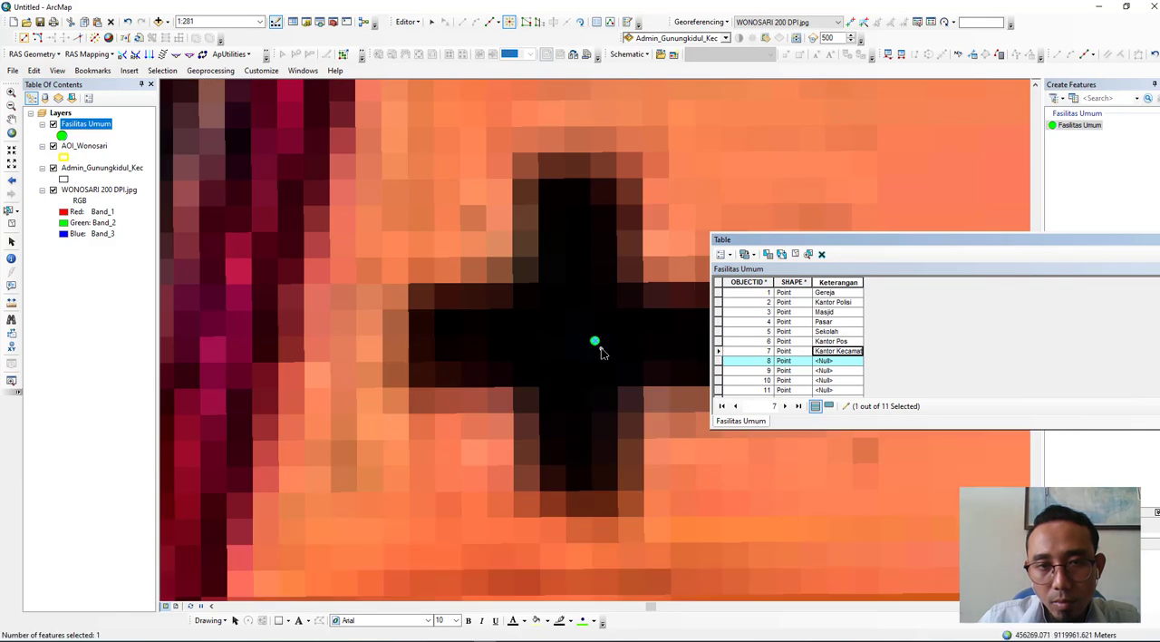
{"action": "scroll", "coordinate": [613, 341], "scroll_direction": "up", "scroll_amount": 8}
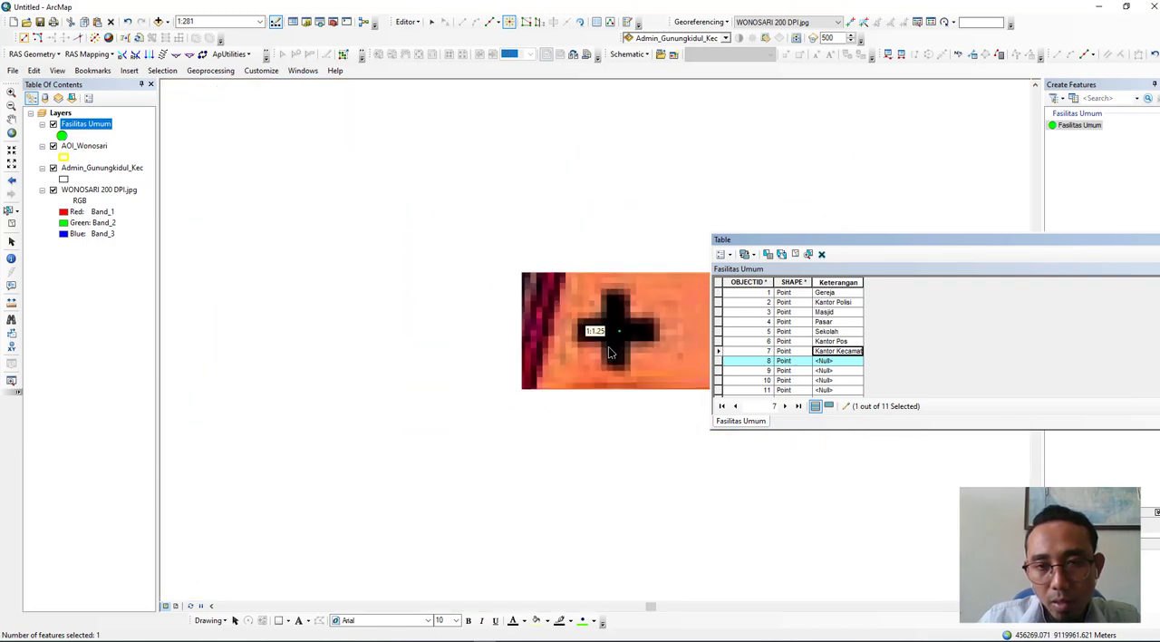
{"action": "left_click", "coordinate": [840, 361]}
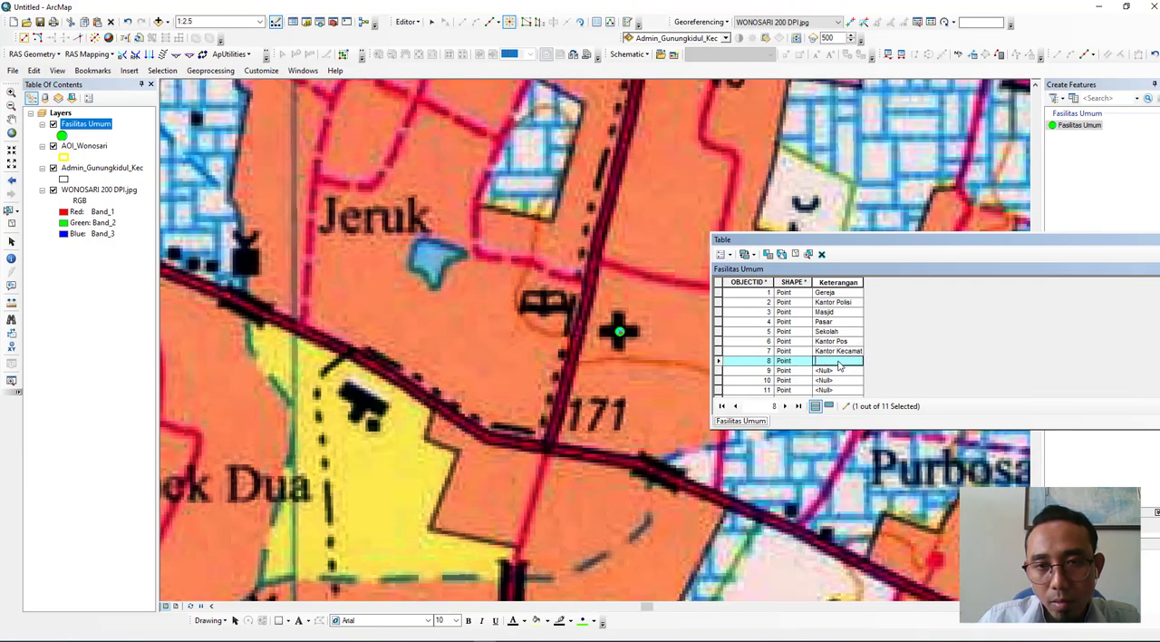
{"action": "type", "text": "Rumah Sakit"}
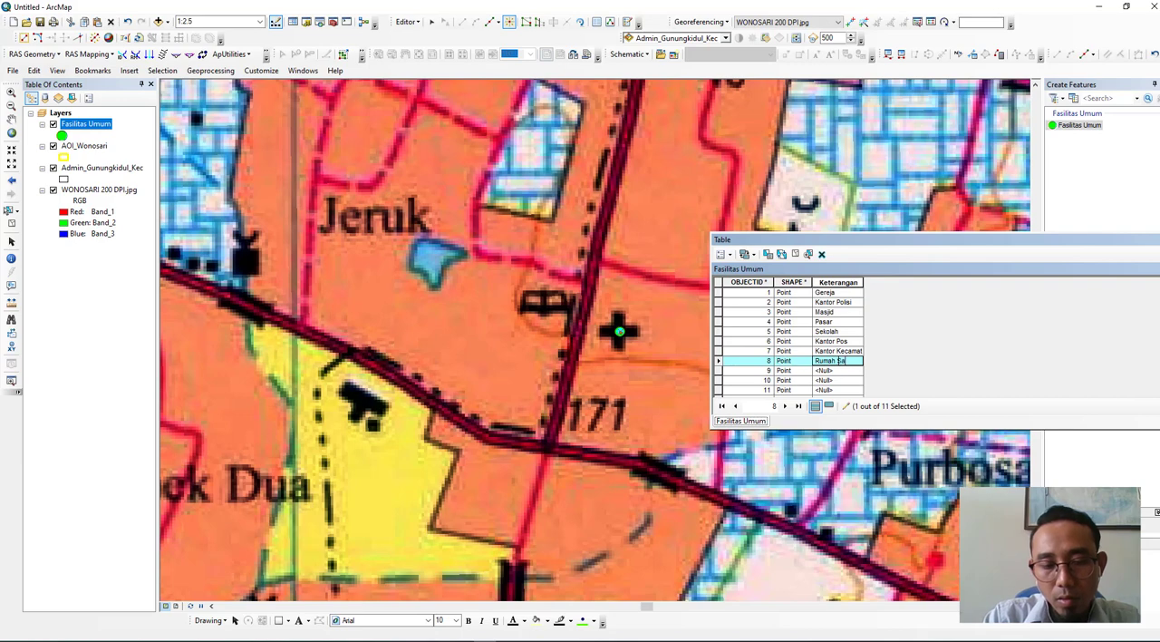
- Zoom to record 9's point to identify its symbol and enter Masjid as its Keterangan
{"action": "double_click", "coordinate": [718, 370]}
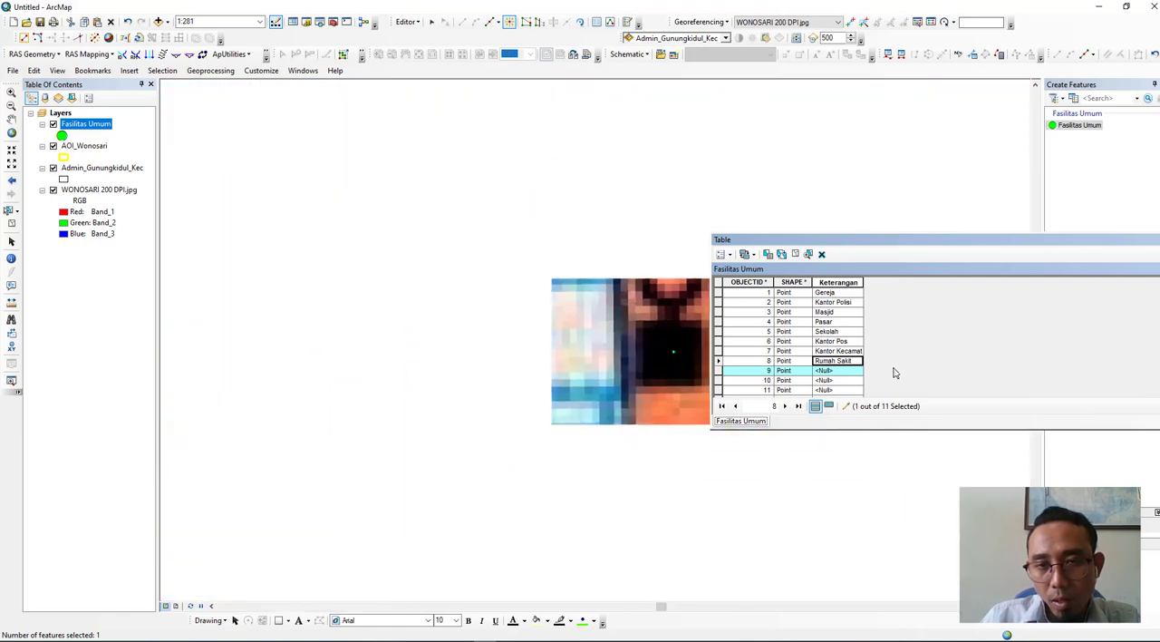
{"action": "left_click", "coordinate": [842, 372]}
{"action": "left_click", "coordinate": [842, 372]}
{"action": "type", "text": "Masjid"}
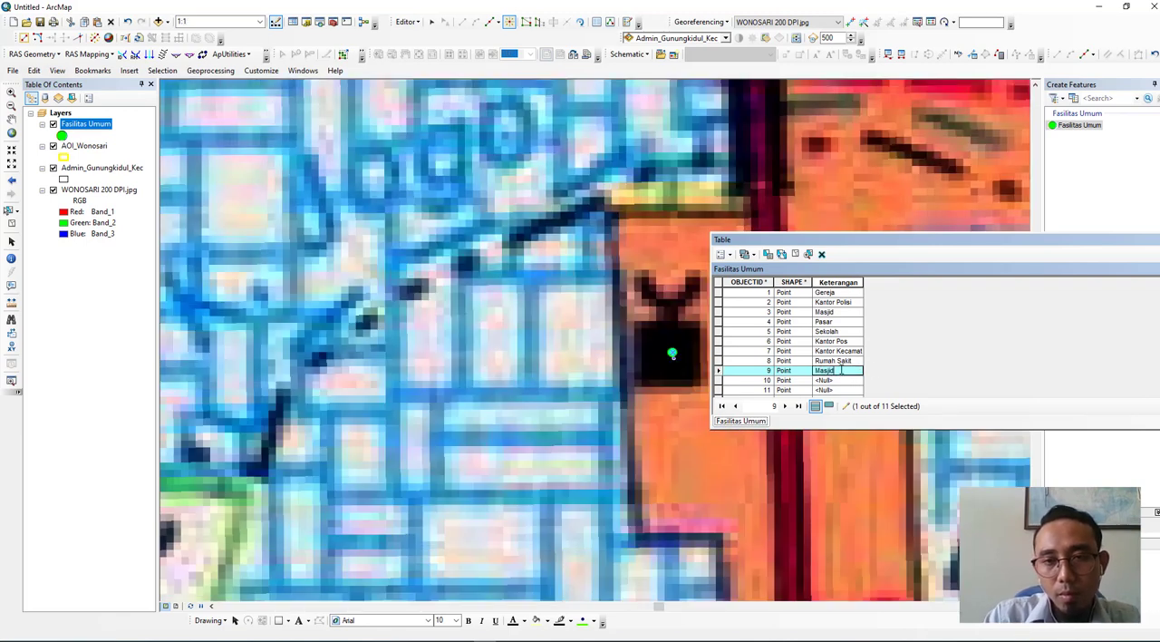
- Locate record 10's point near Ringinsari and enter Masjid as its Keterangan
{"action": "left_click", "coordinate": [720, 381]}
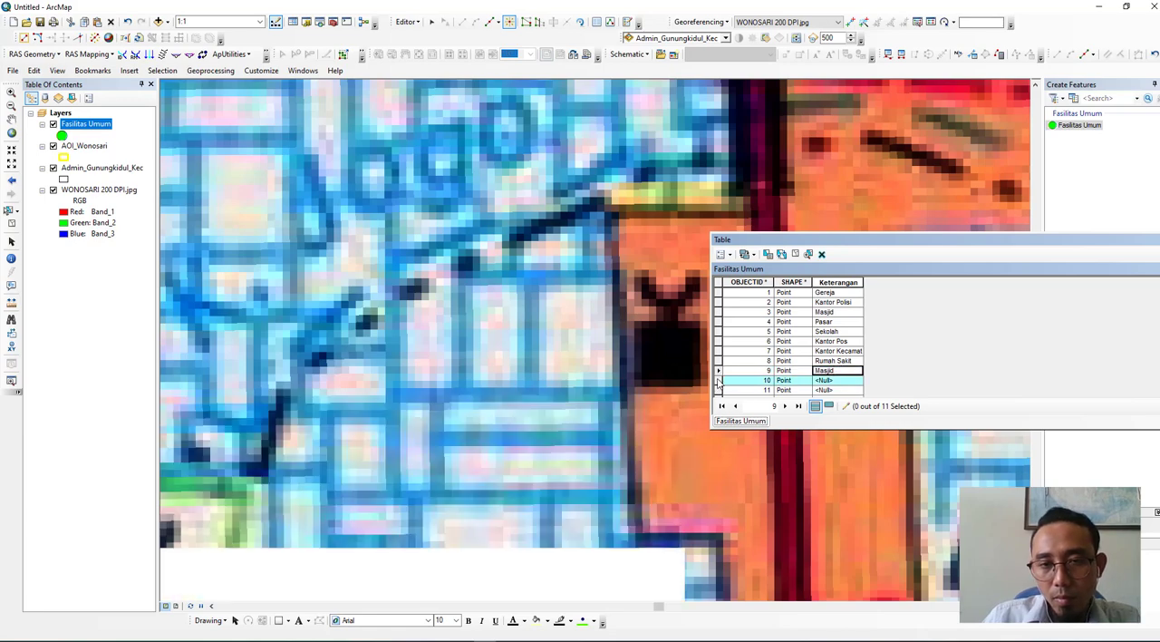
{"action": "scroll", "coordinate": [631, 396], "scroll_direction": "up", "scroll_amount": 5}
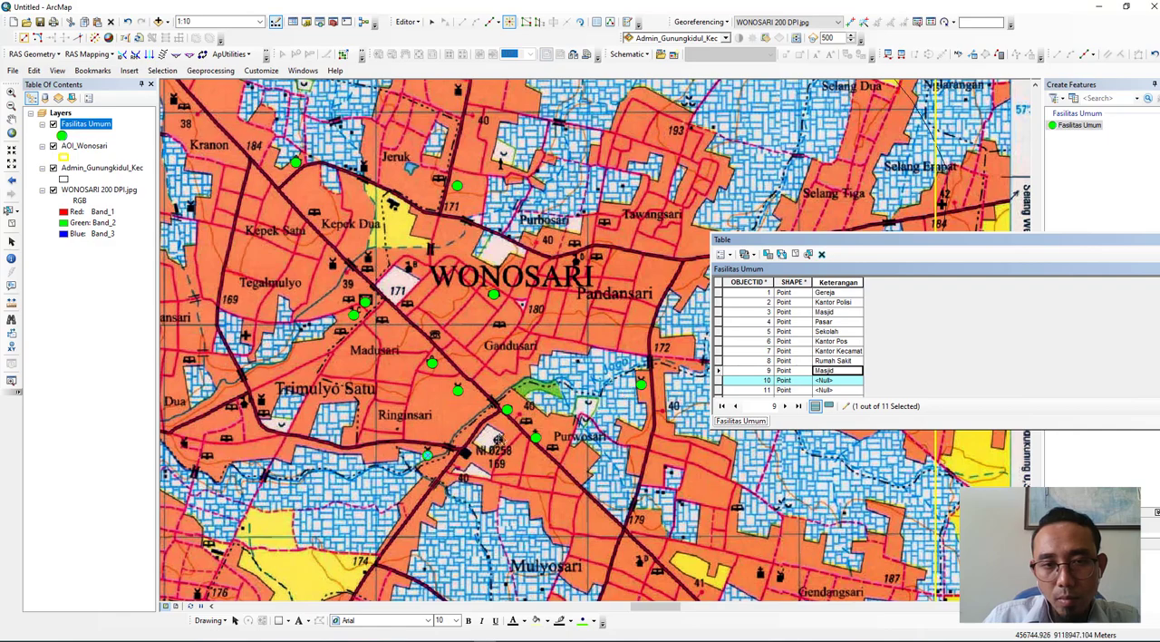
{"action": "scroll", "coordinate": [595, 329], "scroll_direction": "down", "scroll_amount": 5}
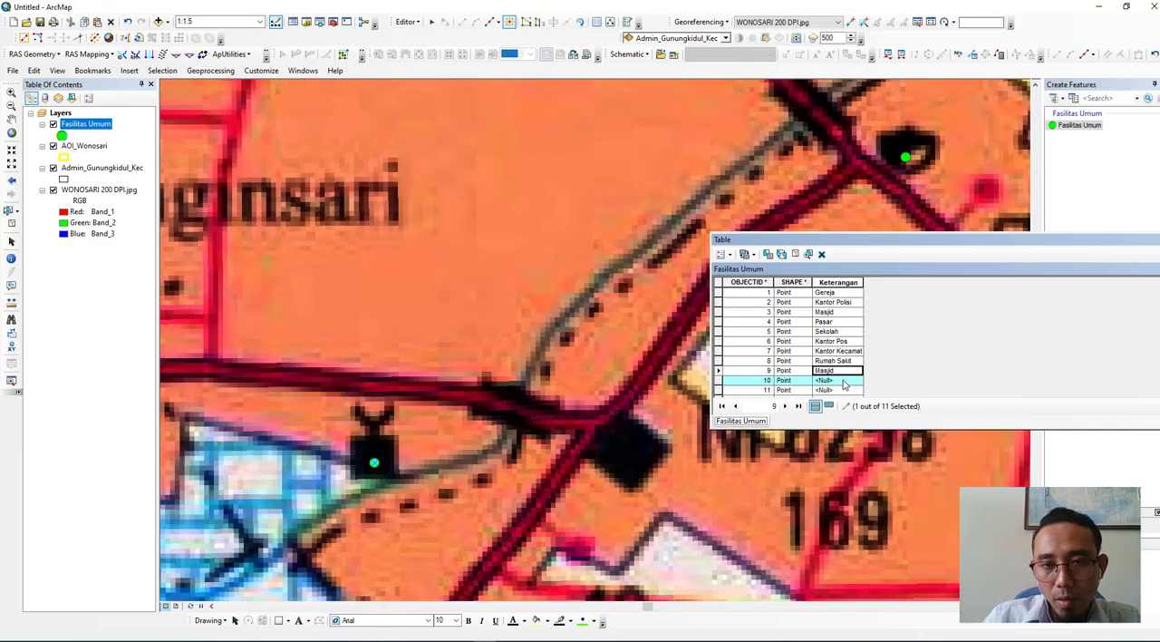
{"action": "left_click", "coordinate": [841, 381]}
{"action": "left_click", "coordinate": [841, 381]}
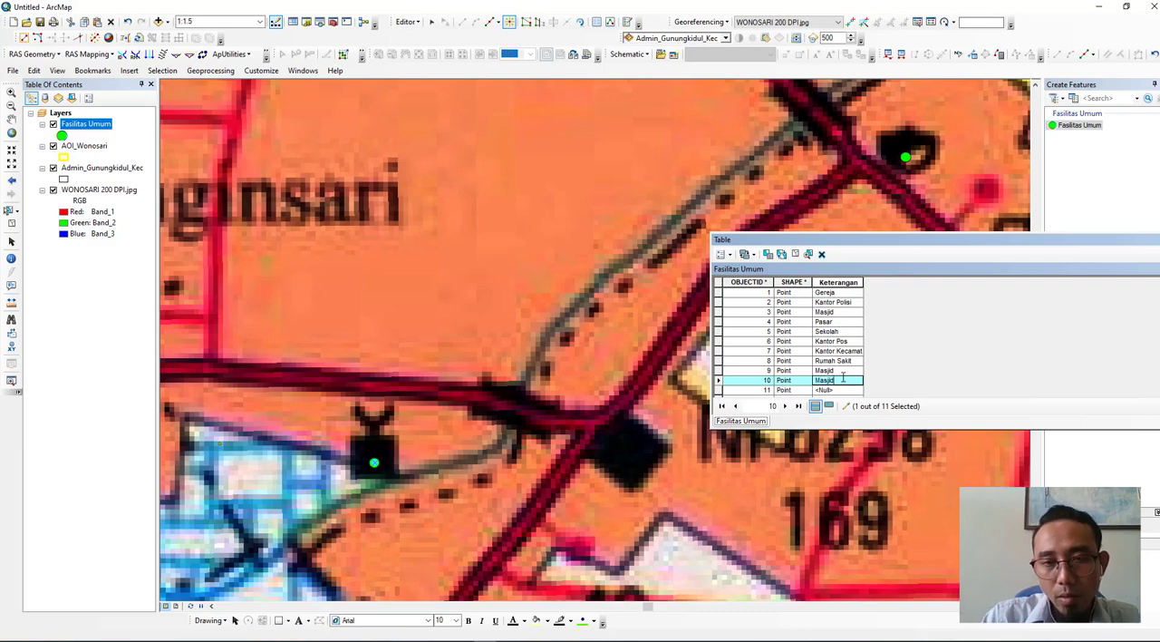
- Locate record 11's point near Kranon and enter Pasar as its Keterangan
{"action": "left_click", "coordinate": [720, 390]}
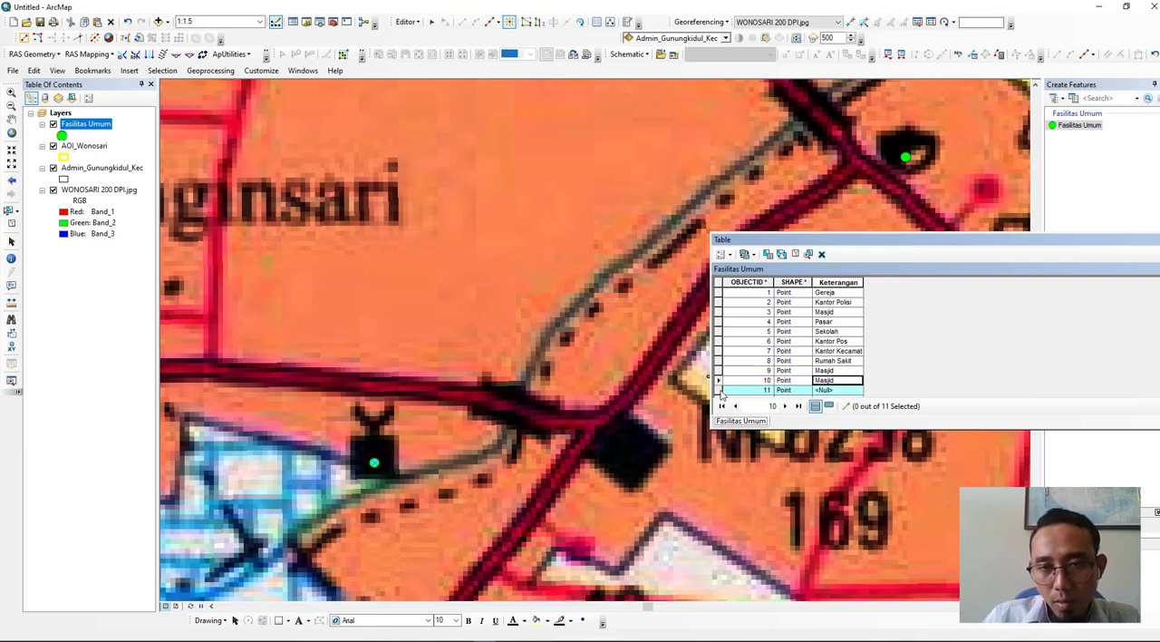
{"action": "scroll", "coordinate": [672, 407], "scroll_direction": "down", "scroll_amount": 5}
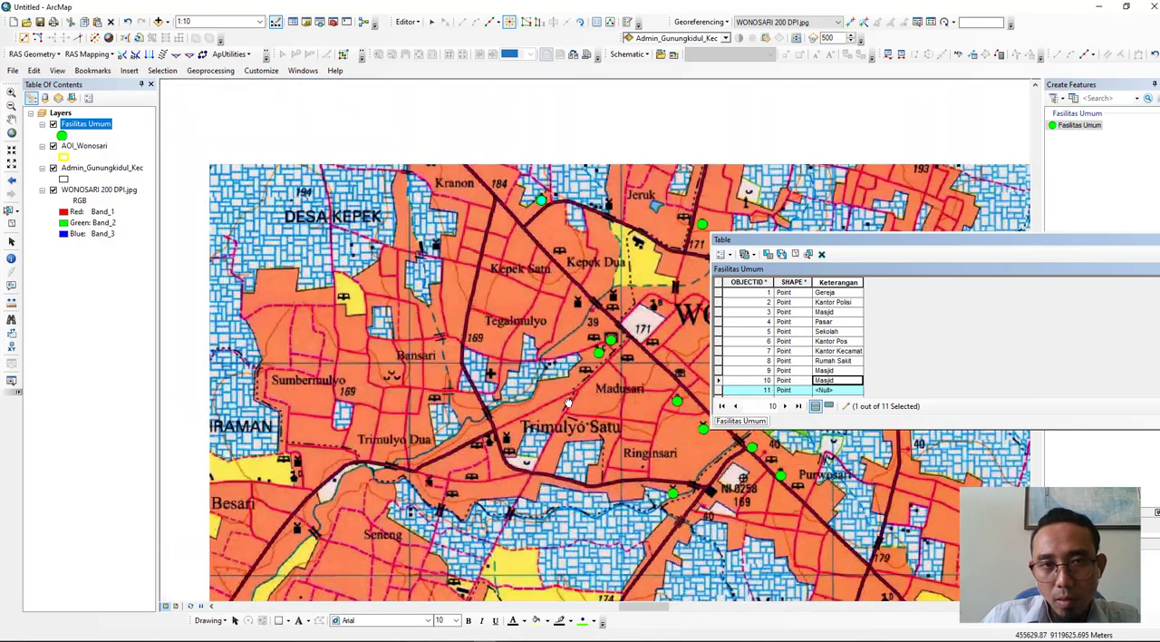
{"action": "left_click_drag", "start_coordinate": [569, 402], "coordinate": [578, 532]}
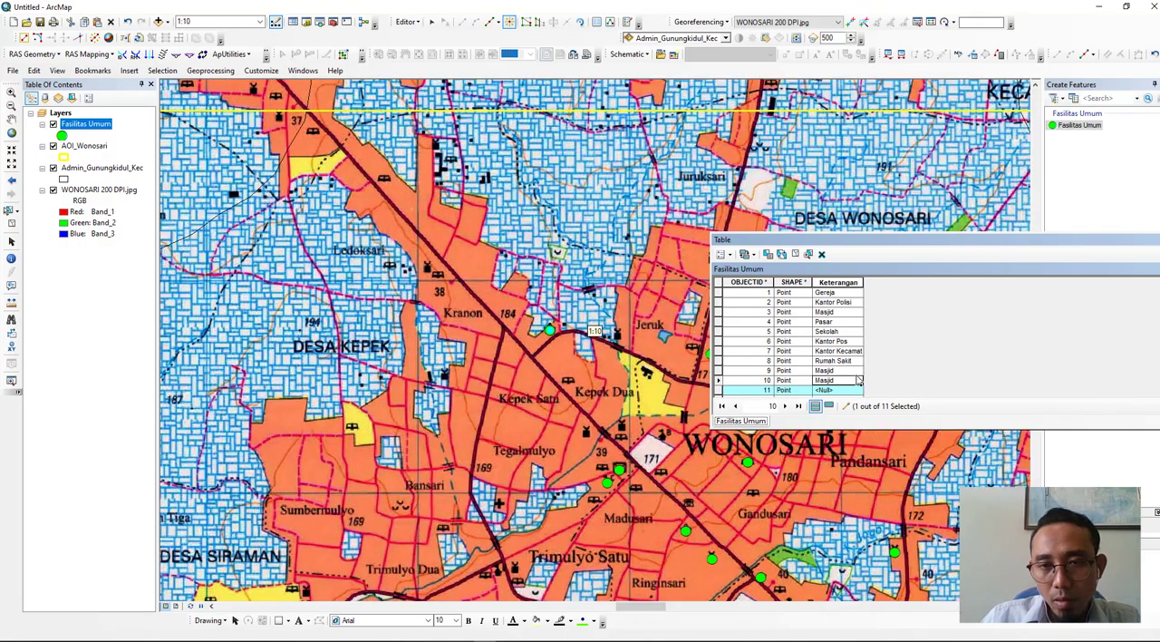
{"action": "left_click", "coordinate": [840, 391]}
{"action": "type", "text": "Pasar"}
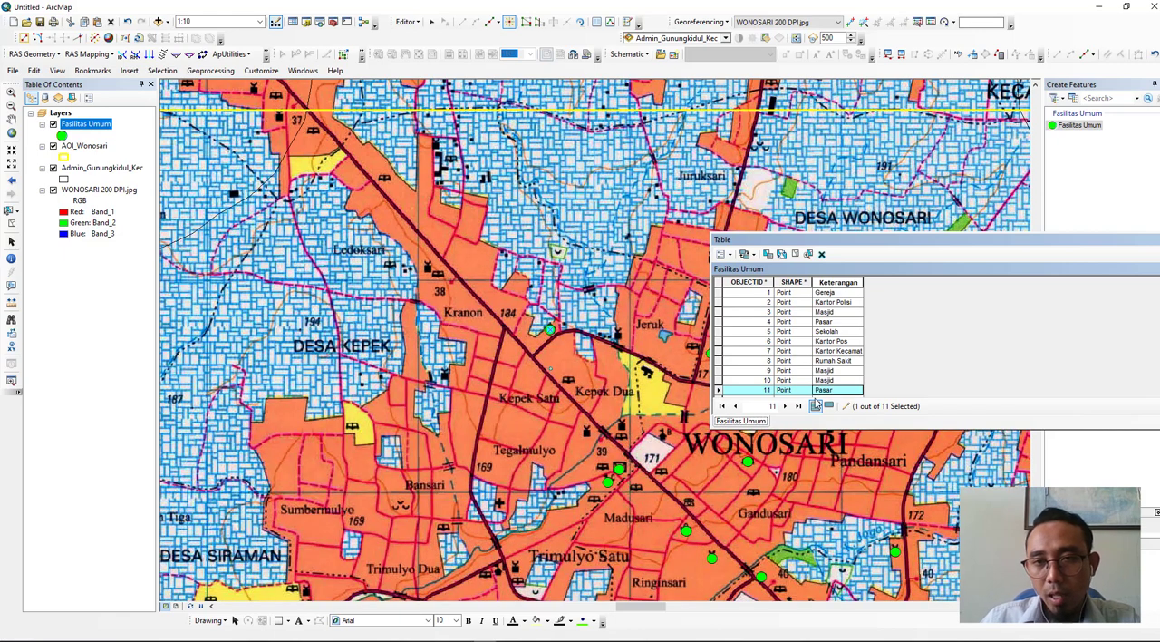
- Close the Fasilitas Umum attribute table and save the edits
{"action": "left_click_drag", "start_coordinate": [879, 235], "coordinate": [766, 210]}
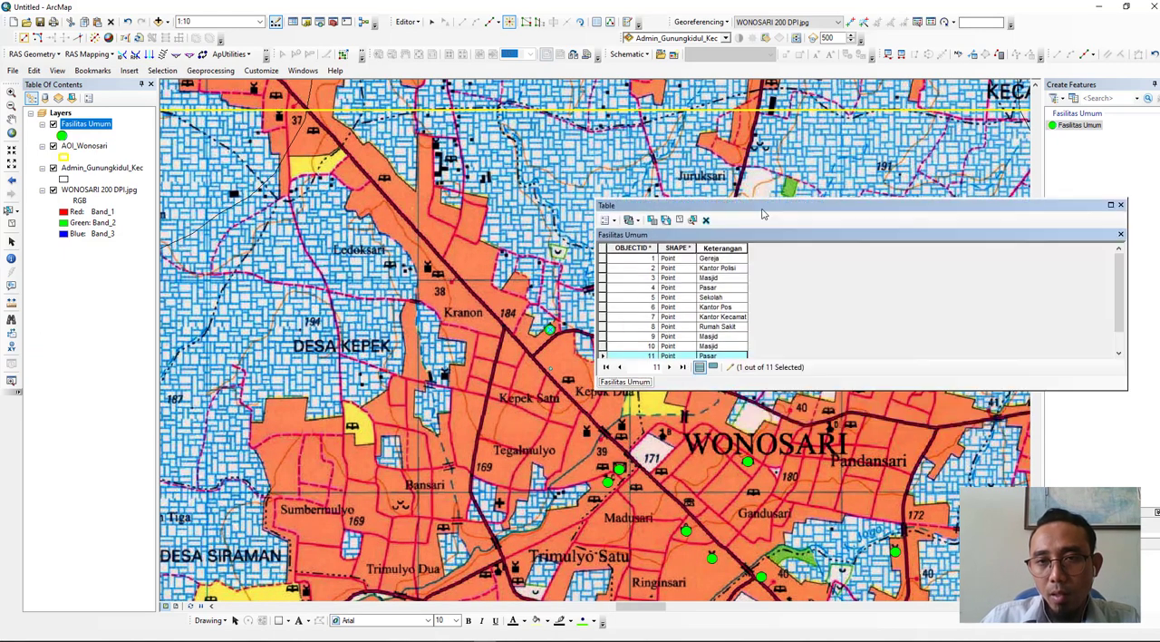
{"action": "left_click", "coordinate": [1124, 201]}
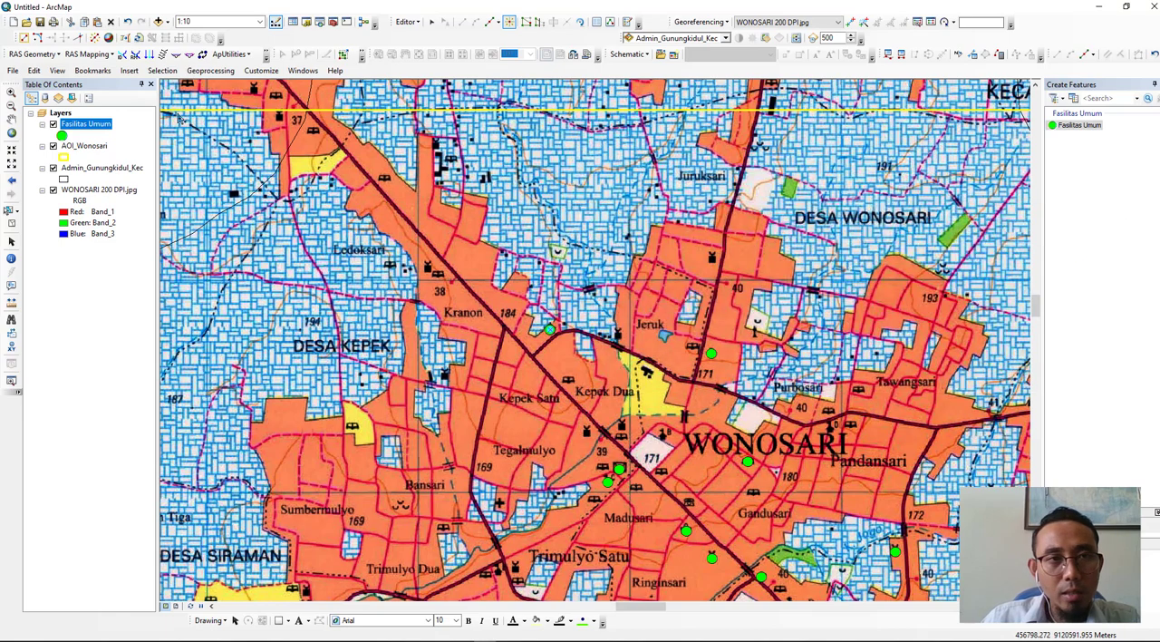
{"action": "left_click", "coordinate": [405, 20]}
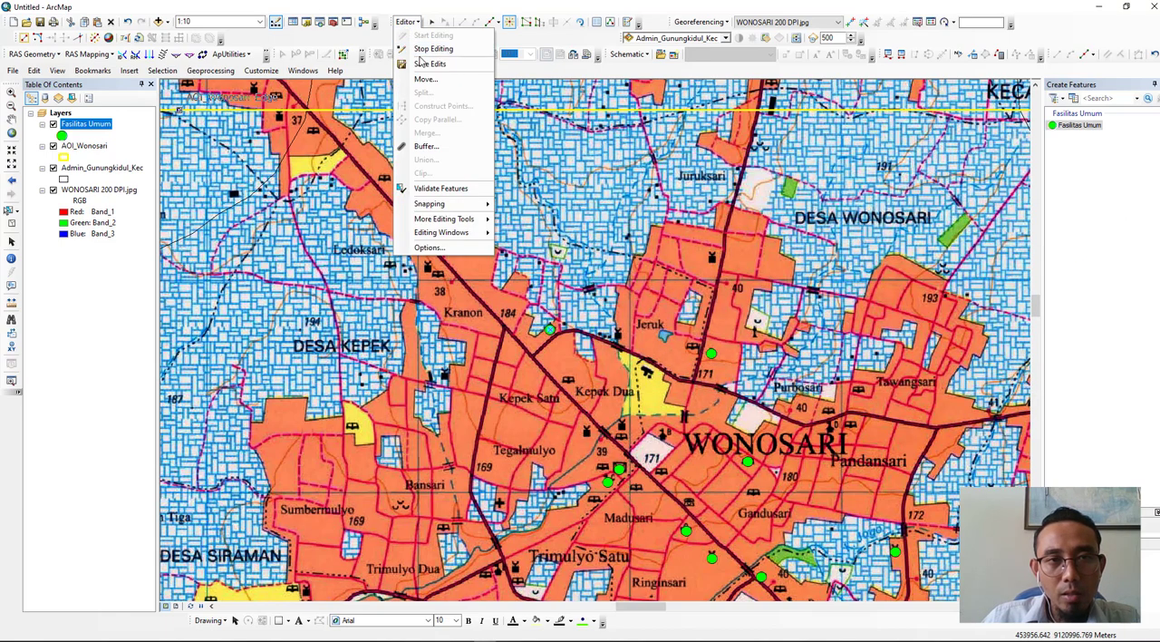
{"action": "left_click", "coordinate": [422, 64]}
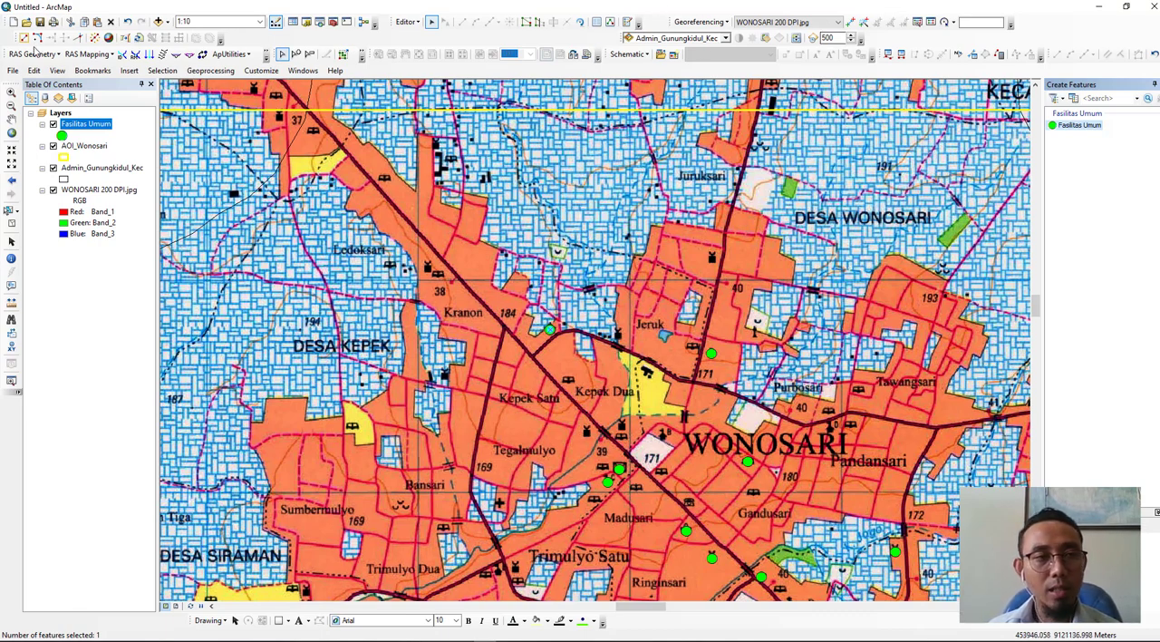
- Set the Fasilitas Umum layer's symbology to unique value categories based on the Keterangan field
{"action": "right_click", "coordinate": [76, 130]}
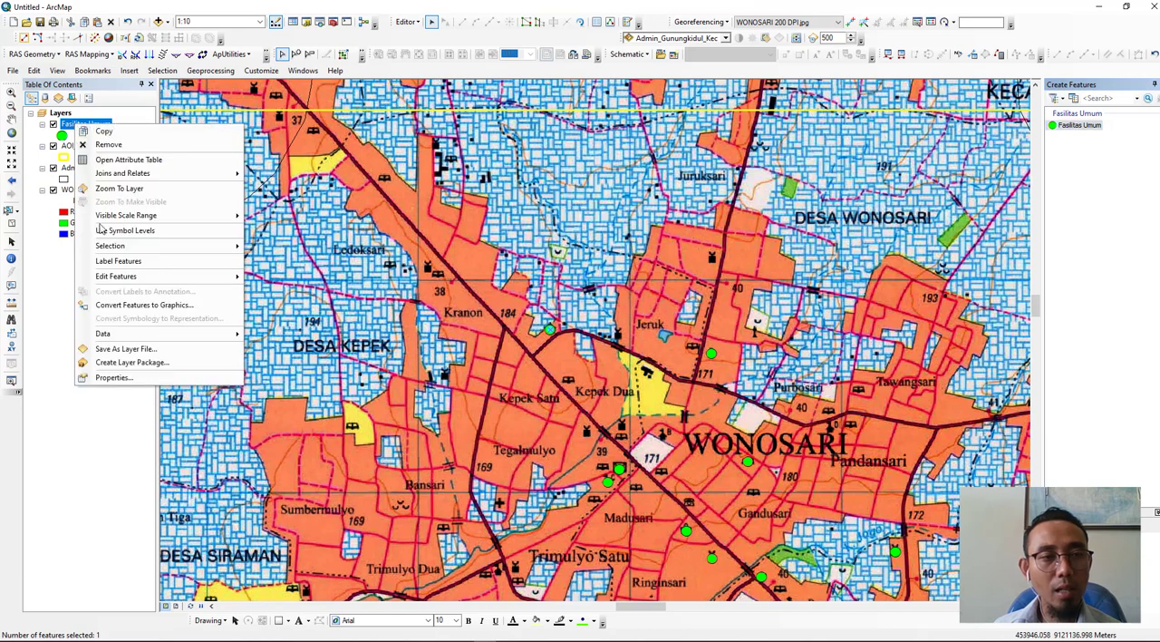
{"action": "left_click", "coordinate": [112, 377]}
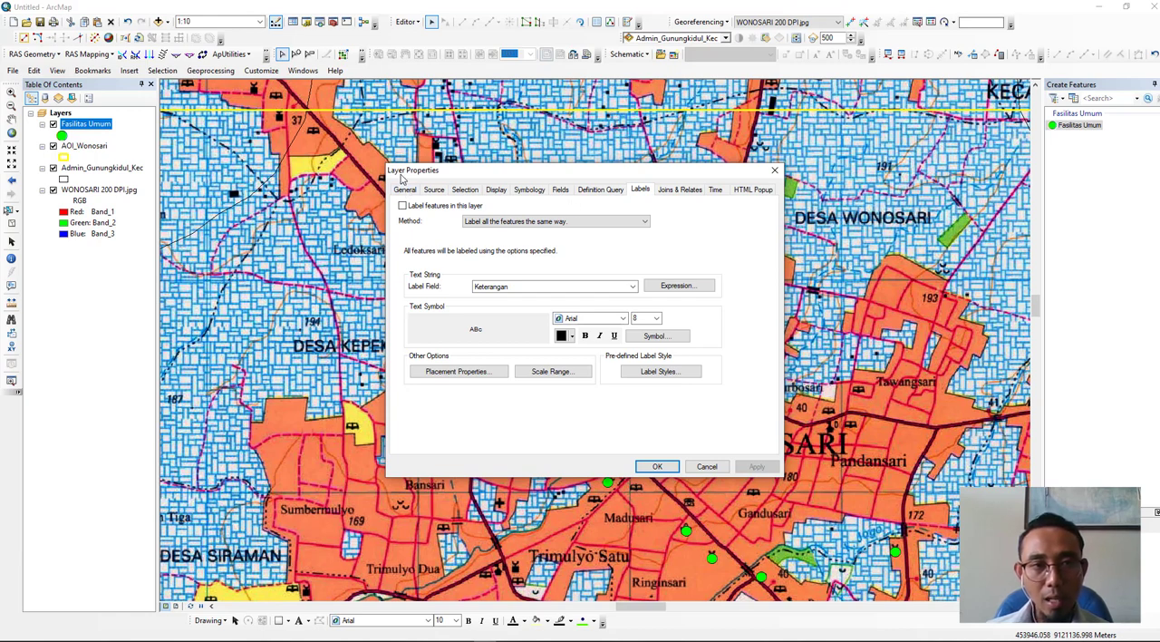
{"action": "left_click", "coordinate": [526, 190]}
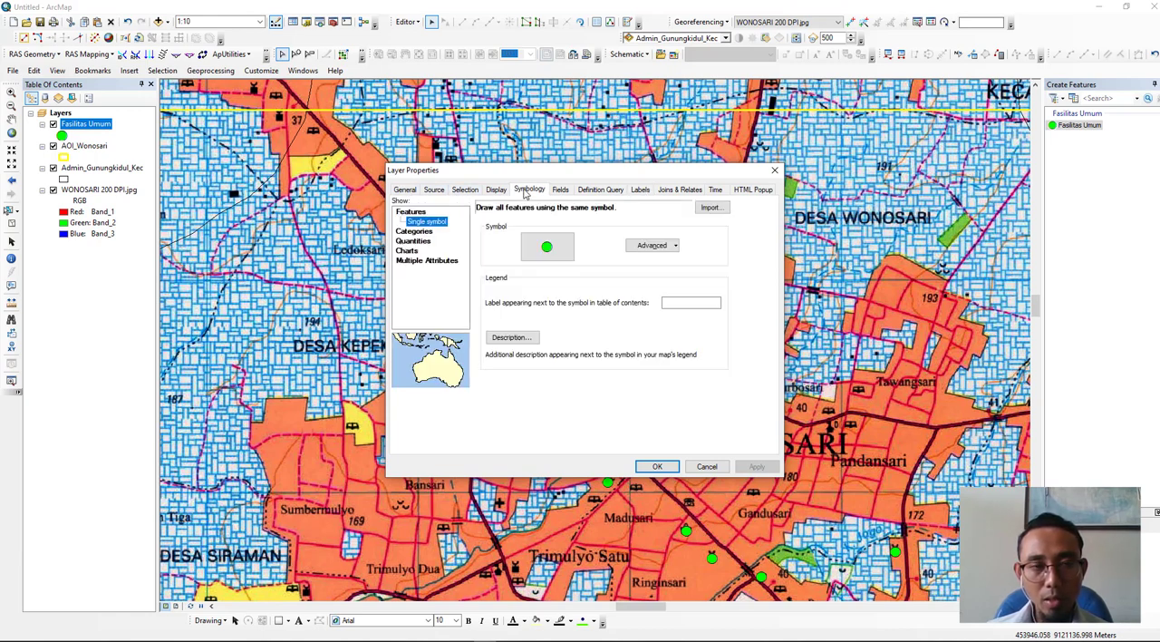
{"action": "left_click", "coordinate": [410, 234]}
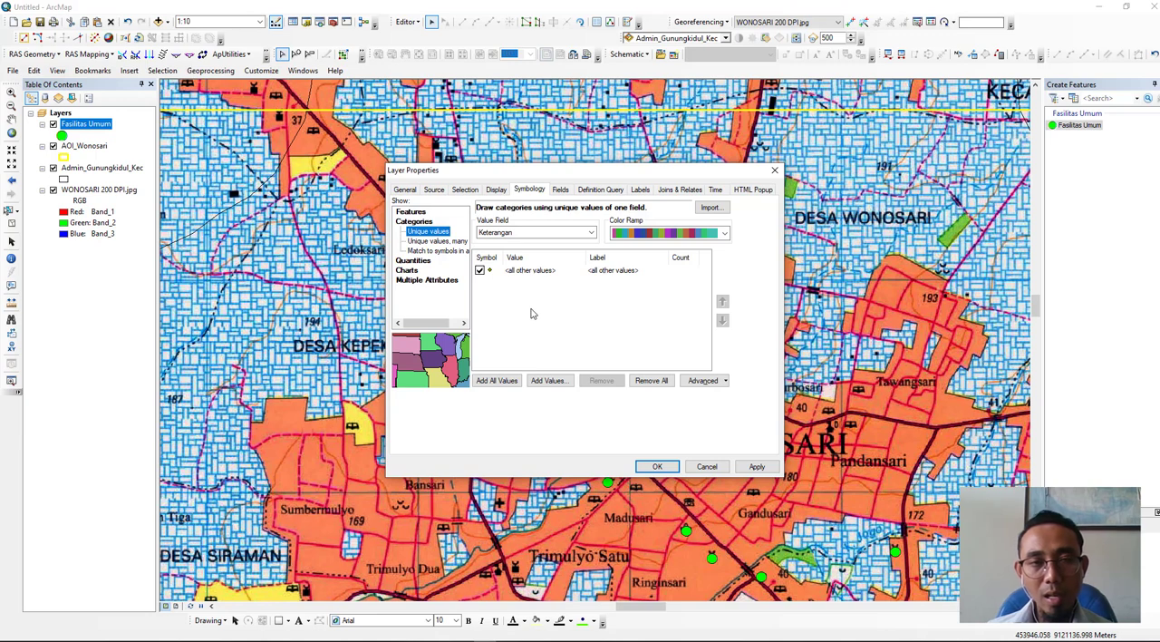
{"action": "left_click", "coordinate": [548, 382]}
{"action": "scroll", "coordinate": [524, 290], "scroll_direction": "down", "scroll_amount": 1}
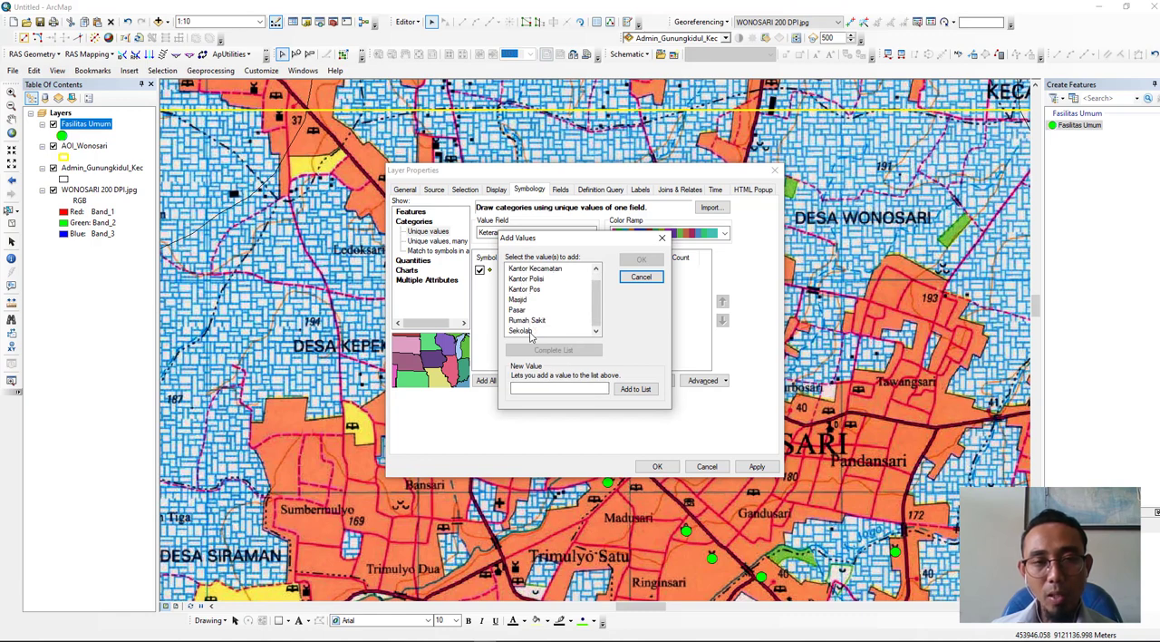
{"action": "left_click", "coordinate": [660, 240]}
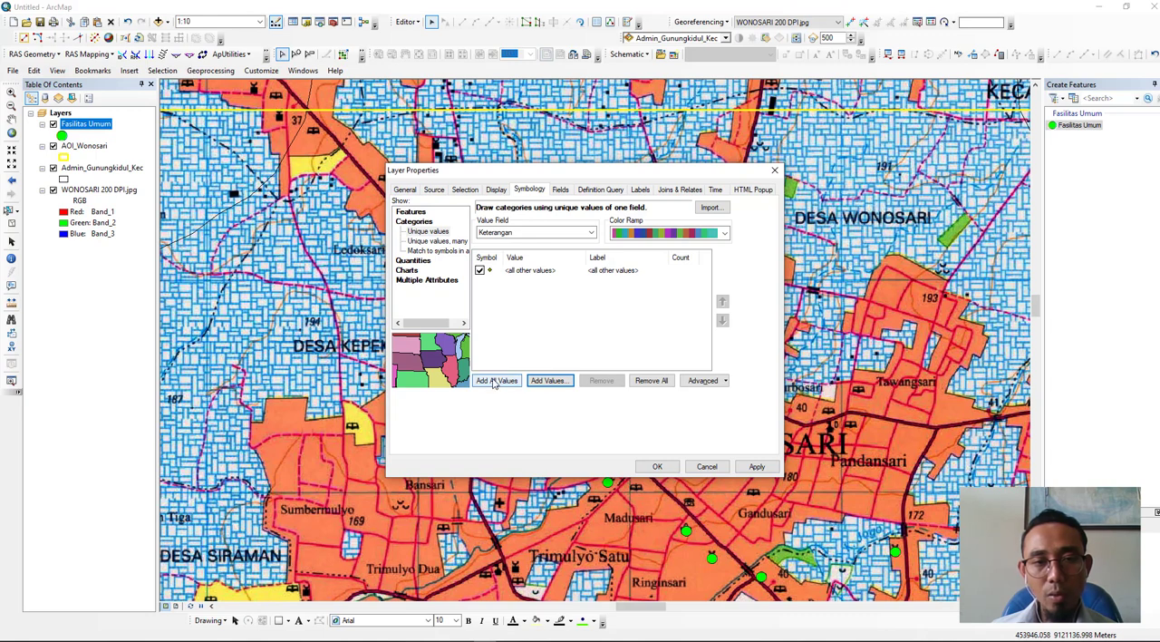
- Add all Keterangan values as symbol categories, apply the symbology, and hide the WONOSARI 200 DPI.jpg layer to inspect the points
{"action": "left_click", "coordinate": [497, 381]}
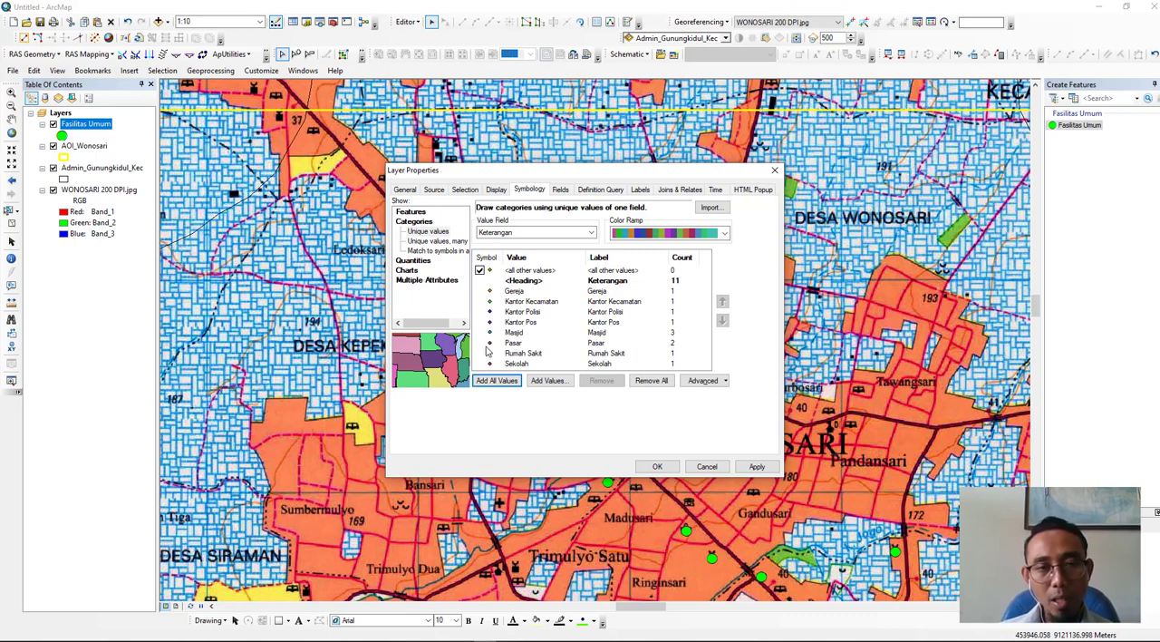
{"action": "left_click", "coordinate": [658, 468]}
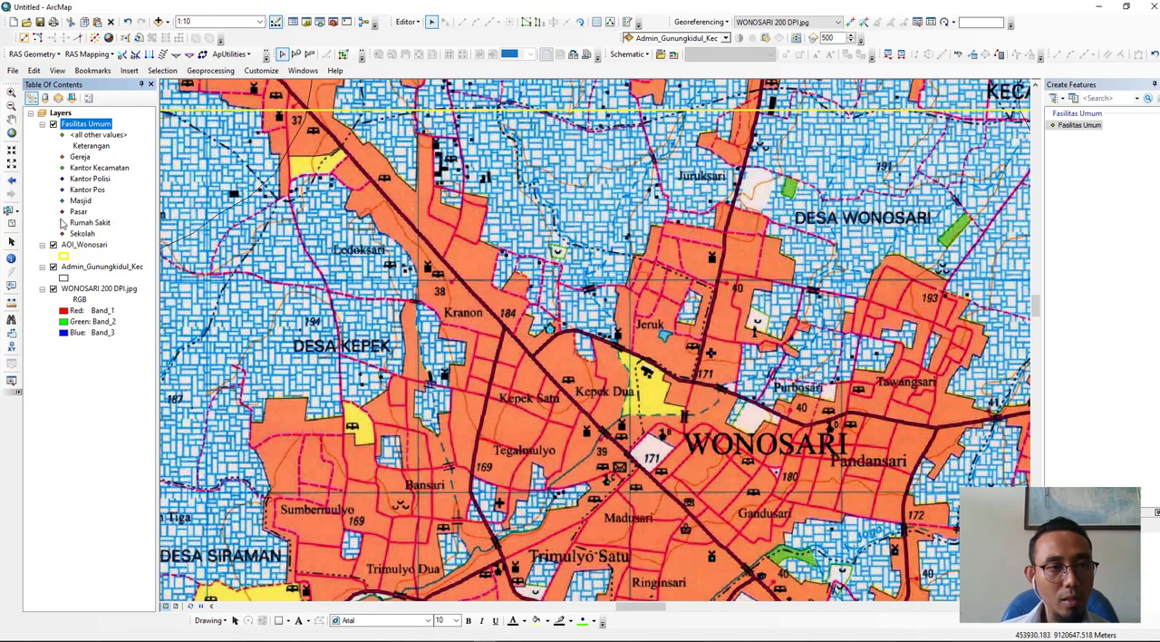
{"action": "left_click", "coordinate": [53, 289]}
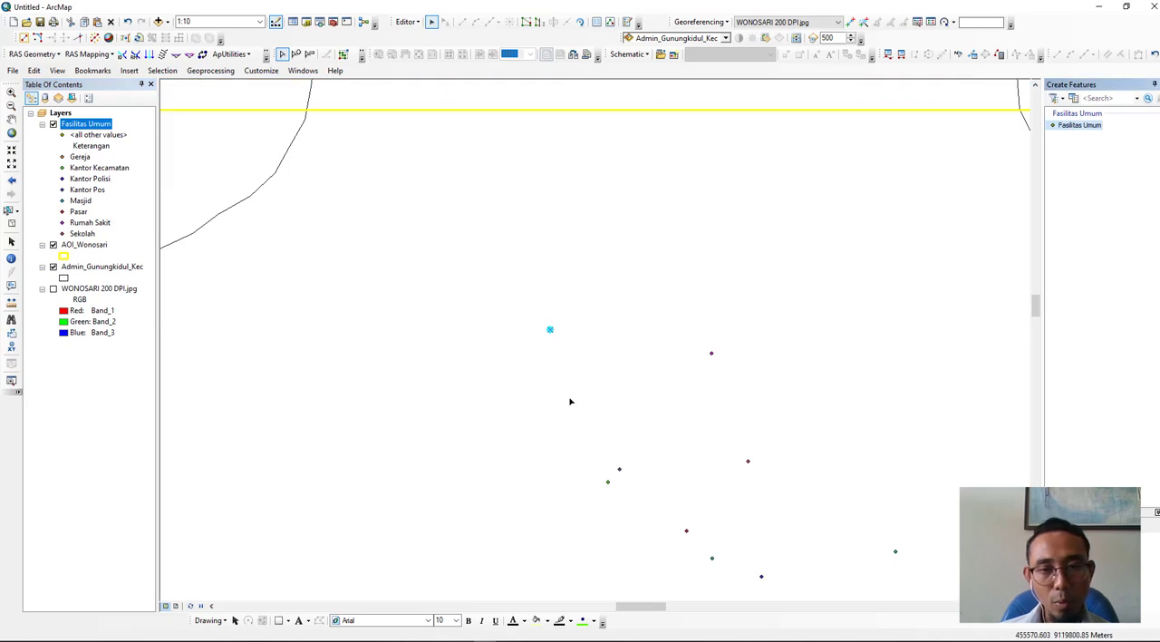
{"action": "scroll", "coordinate": [671, 464], "scroll_direction": "down", "scroll_amount": 3}
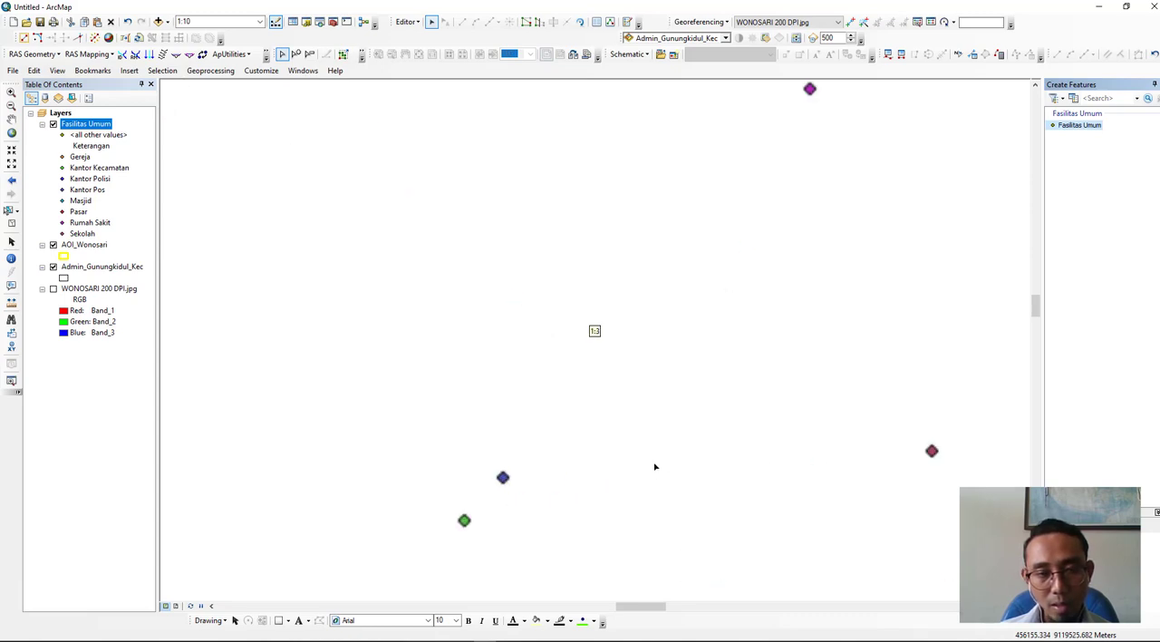
{"action": "scroll", "coordinate": [655, 466], "scroll_direction": "down", "scroll_amount": 2}
{"action": "scroll", "coordinate": [655, 466], "scroll_direction": "up", "scroll_amount": 3}
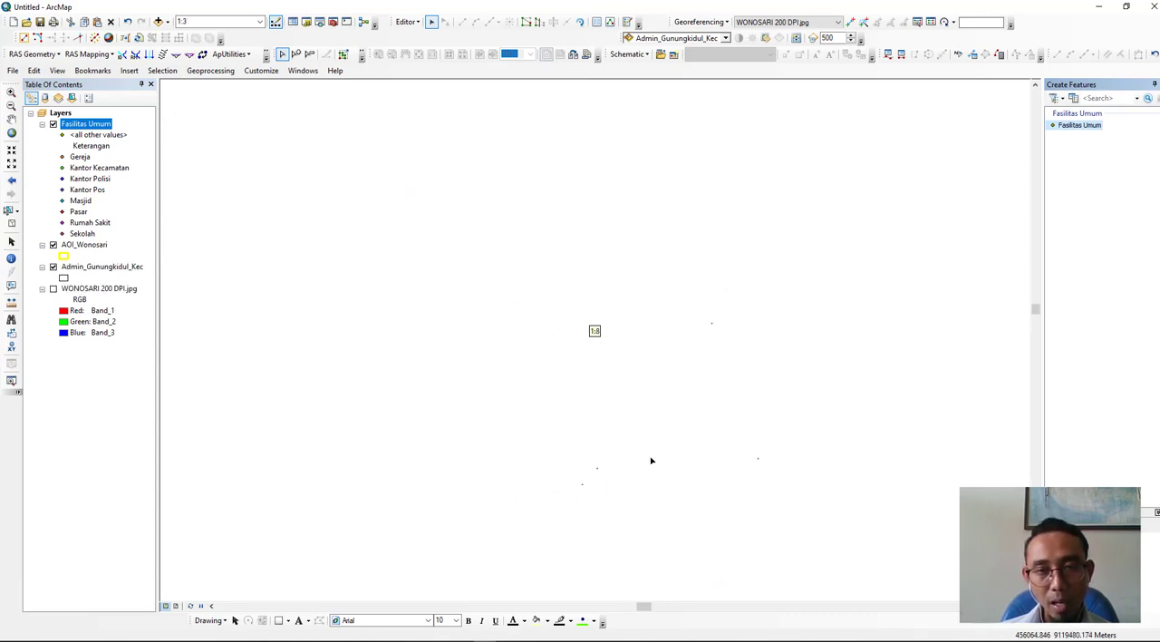
{"action": "scroll", "coordinate": [650, 460], "scroll_direction": "up", "scroll_amount": 2}
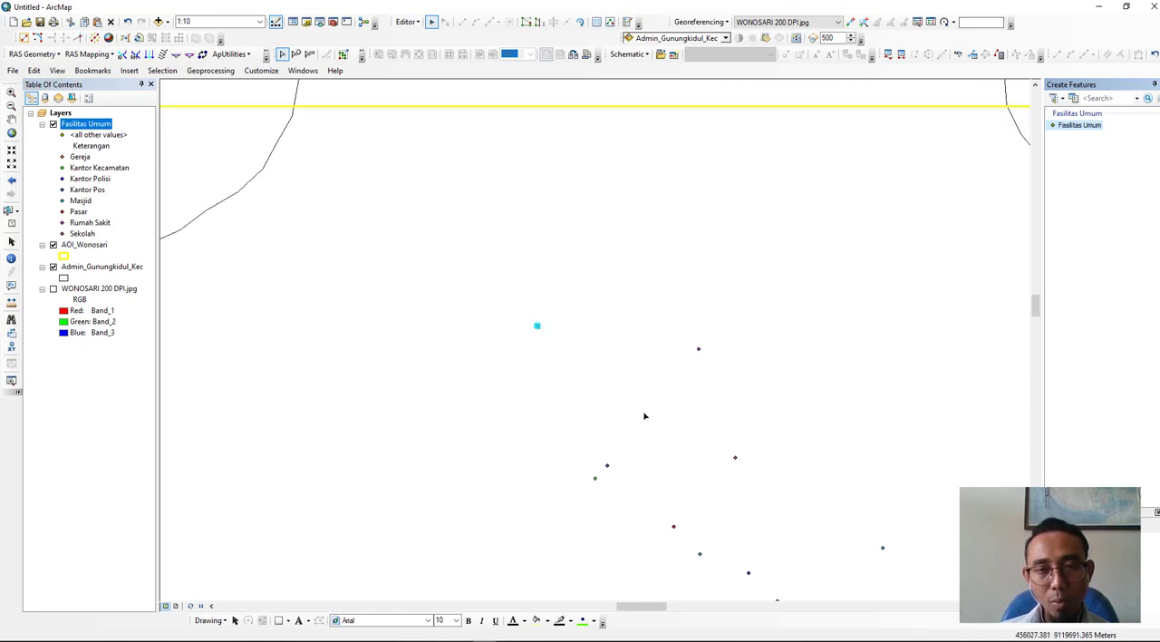
{"action": "left_click_drag", "start_coordinate": [649, 405], "coordinate": [616, 316]}
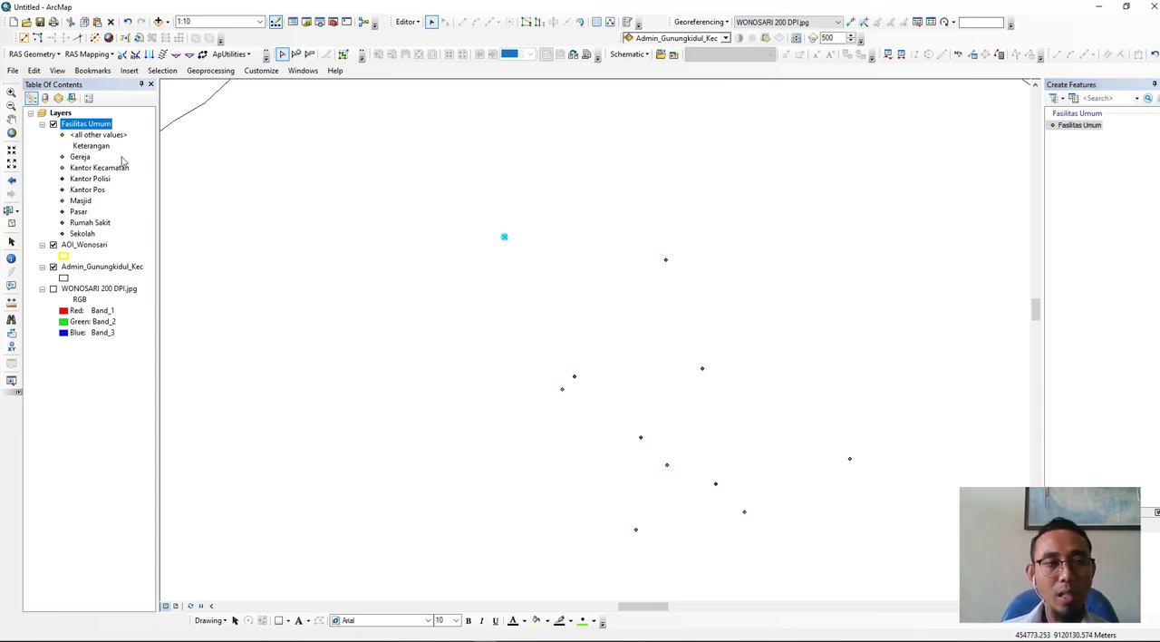
- Open the Fasilitas Umum layer's symbology properties and bring up the marker symbol choices for the Sekolah category
{"action": "right_click", "coordinate": [91, 128]}
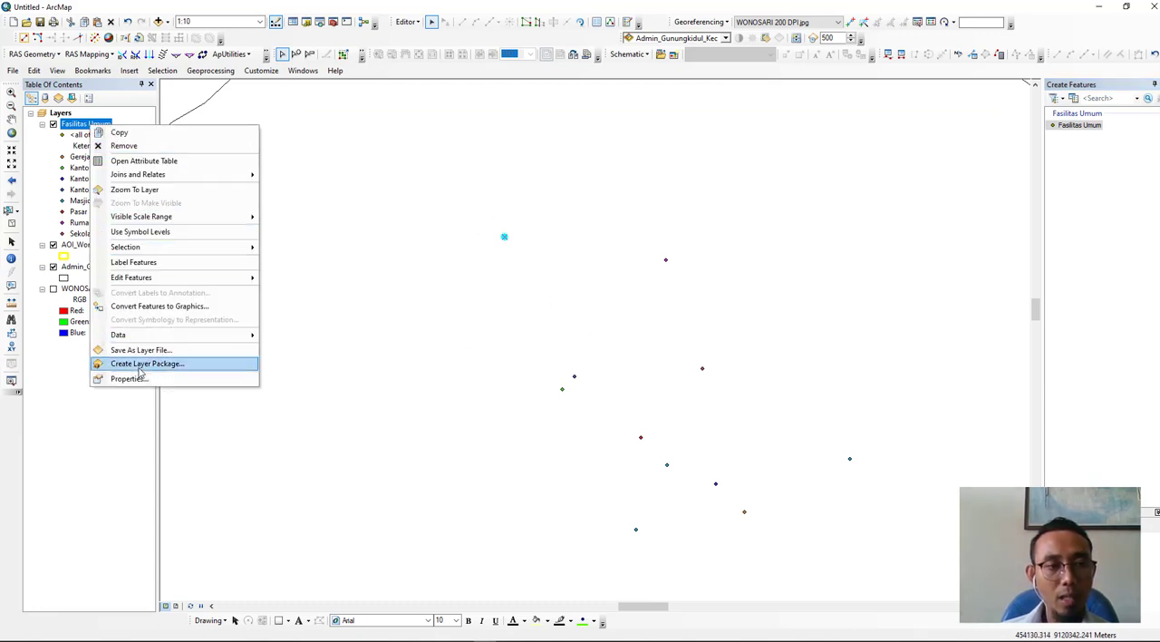
{"action": "left_click", "coordinate": [139, 387]}
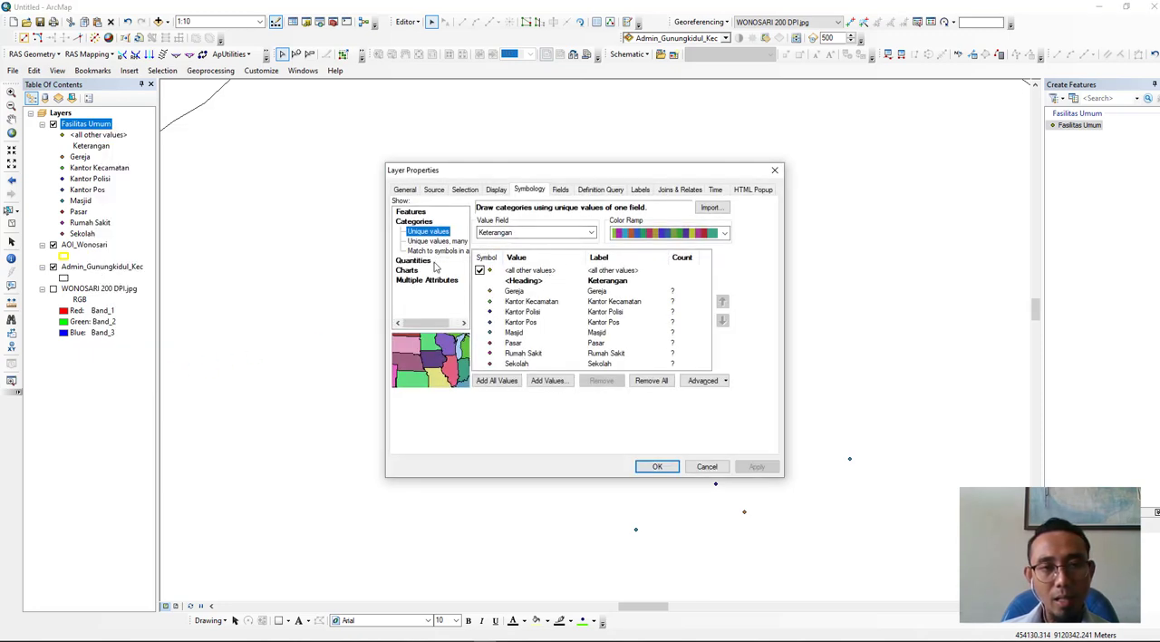
{"action": "left_click", "coordinate": [498, 320]}
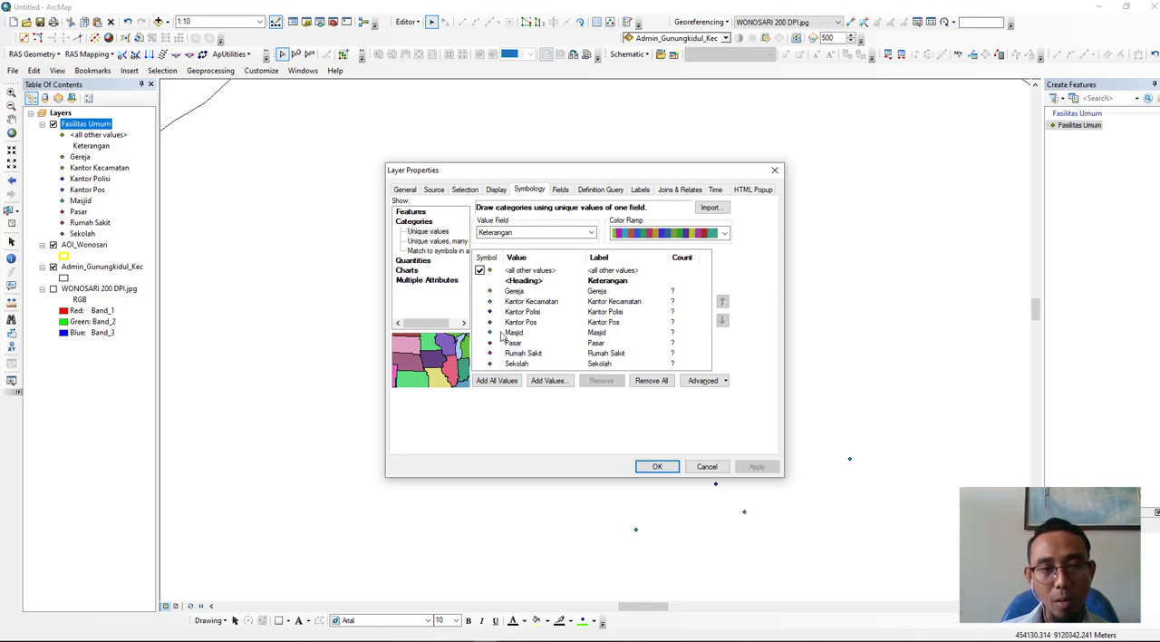
{"action": "double_click", "coordinate": [489, 364]}
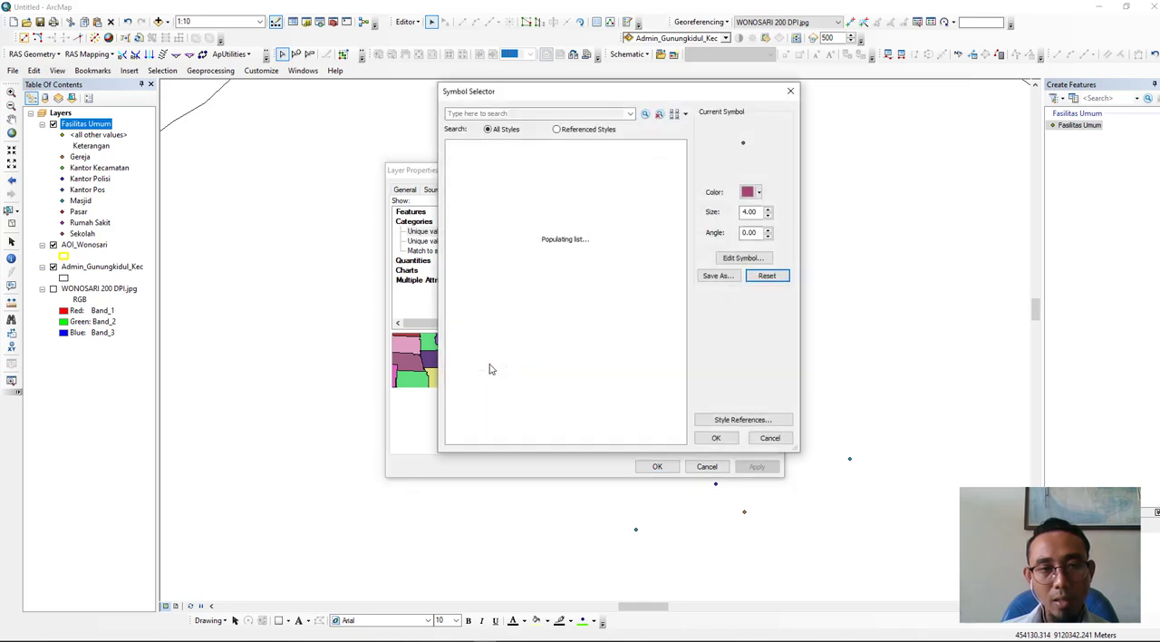
- Look through the ESRI marker symbols for one that suits a school
{"action": "scroll", "coordinate": [550, 238], "scroll_direction": "down", "scroll_amount": 15}
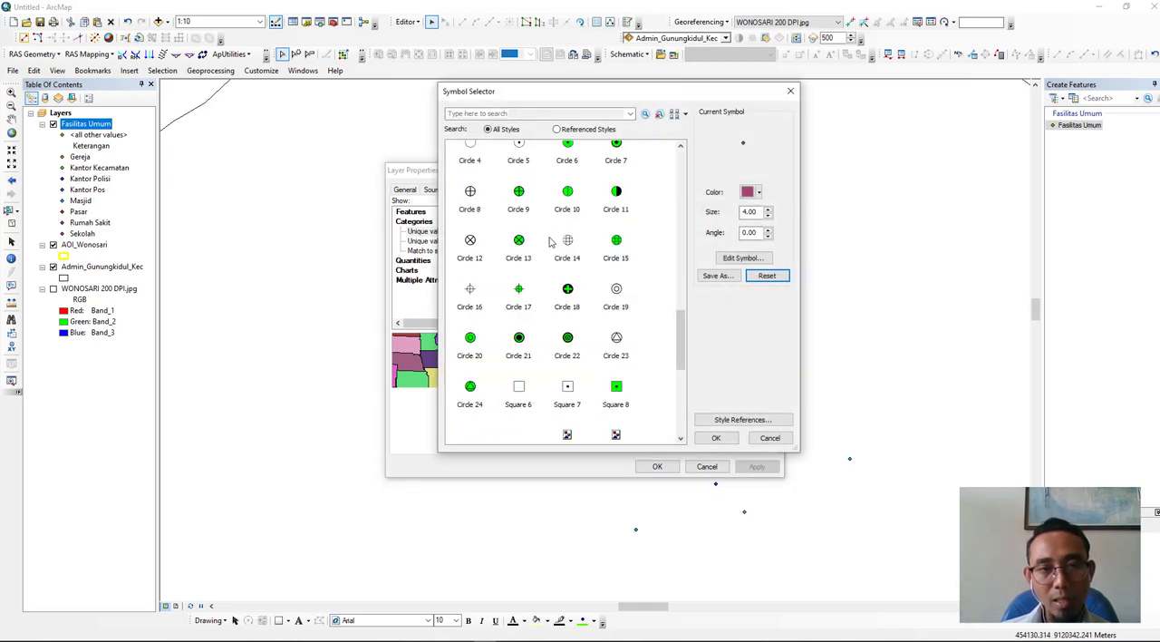
{"action": "scroll", "coordinate": [562, 220], "scroll_direction": "up", "scroll_amount": 15}
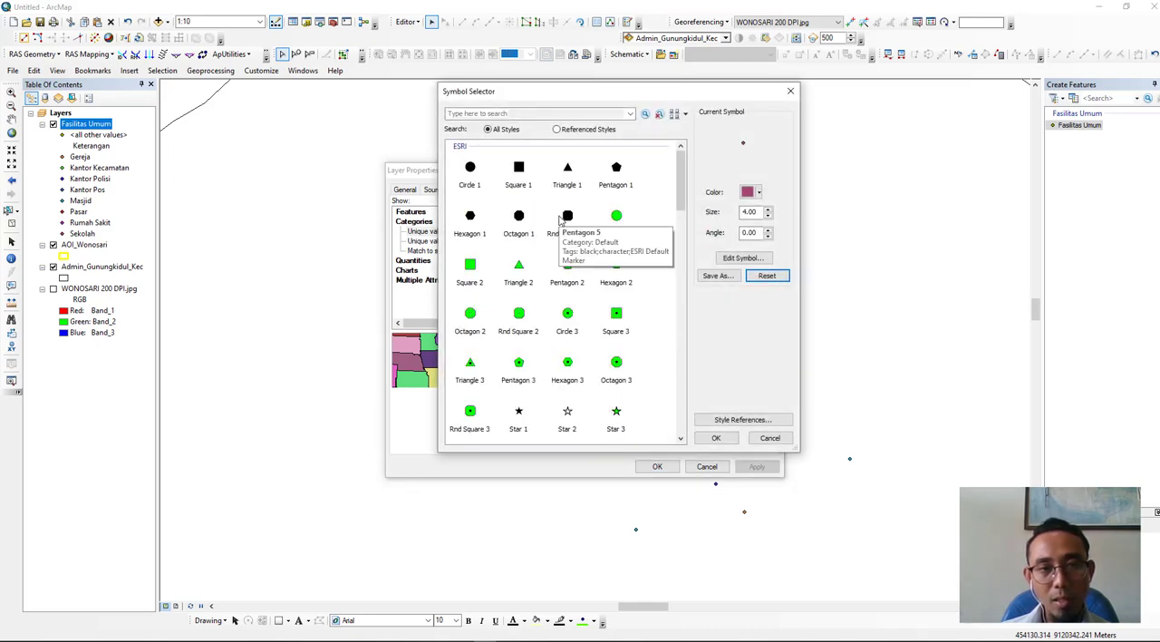
{"action": "scroll", "coordinate": [599, 354], "scroll_direction": "down", "scroll_amount": 15}
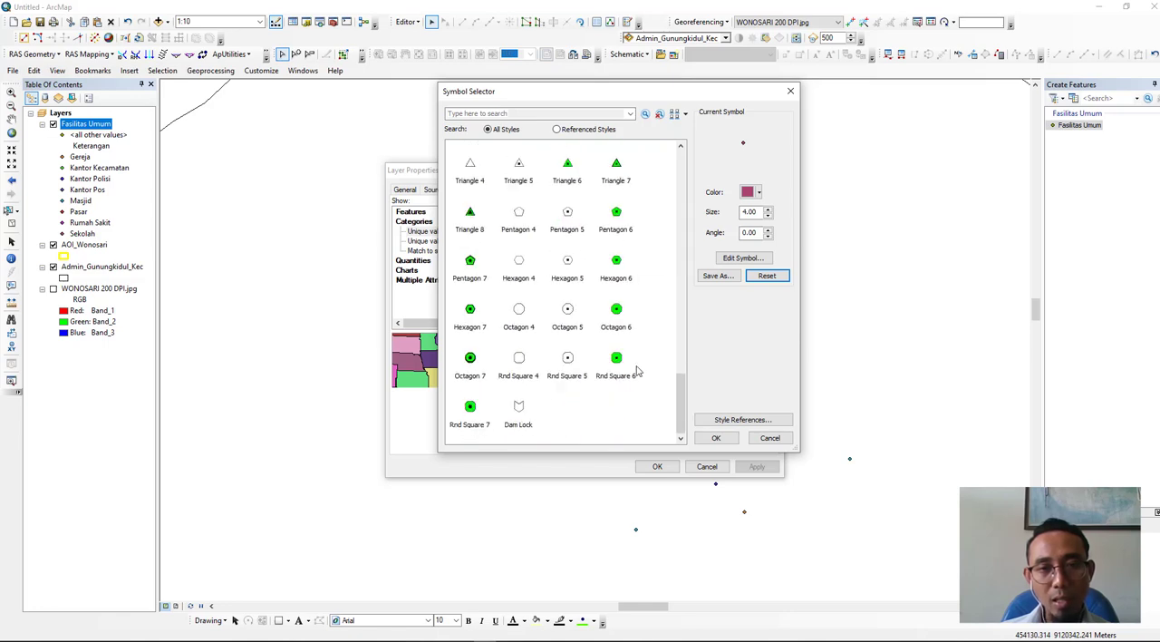
{"action": "scroll", "coordinate": [601, 313], "scroll_direction": "up", "scroll_amount": 15}
{"action": "scroll", "coordinate": [599, 316], "scroll_direction": "down", "scroll_amount": 13}
{"action": "scroll", "coordinate": [595, 316], "scroll_direction": "up", "scroll_amount": 6}
{"action": "scroll", "coordinate": [596, 316], "scroll_direction": "up", "scroll_amount": 6}
{"action": "scroll", "coordinate": [596, 315], "scroll_direction": "down", "scroll_amount": 15}
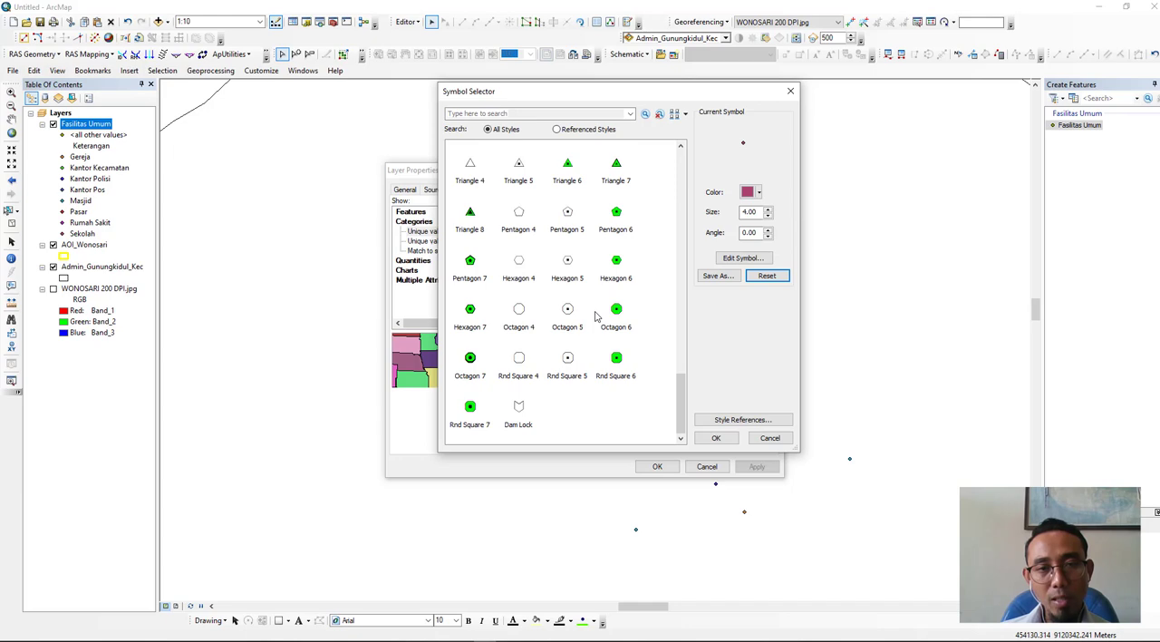
- Open the list of symbol style references and enable the Utilities style
{"action": "left_click", "coordinate": [715, 420]}
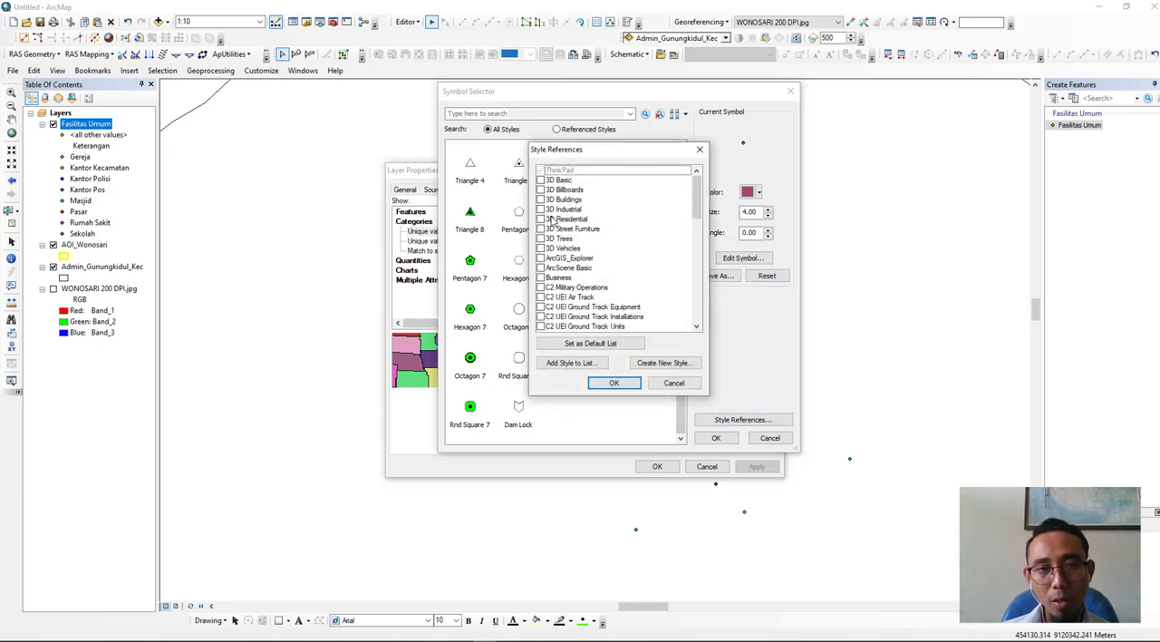
{"action": "scroll", "coordinate": [554, 226], "scroll_direction": "down", "scroll_amount": 6}
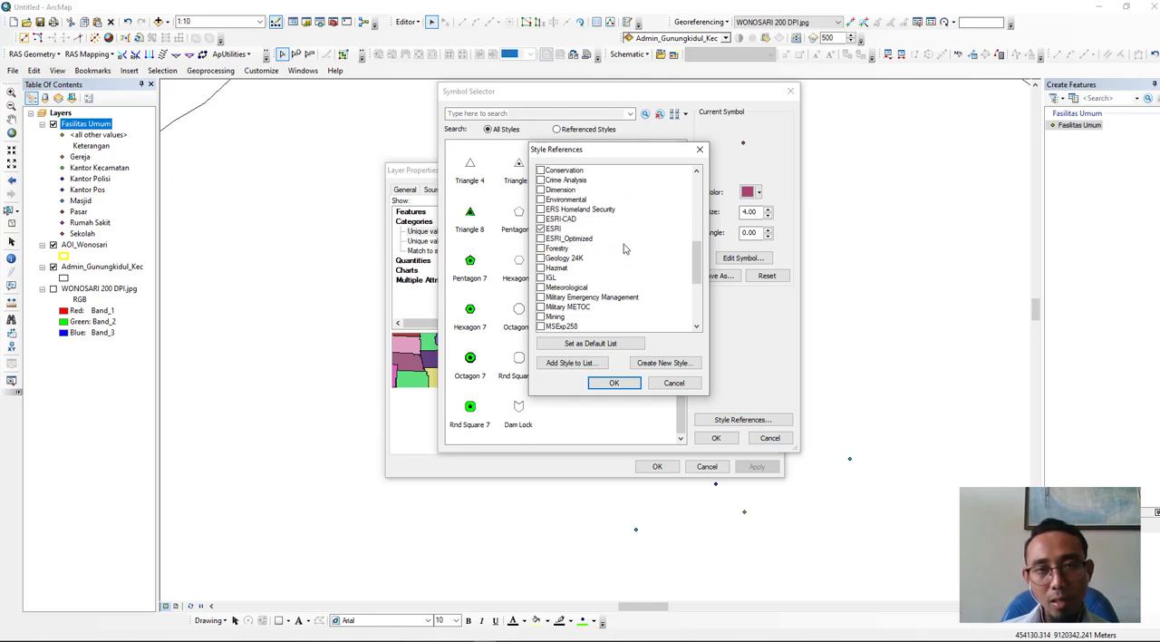
{"action": "left_click_drag", "start_coordinate": [698, 270], "coordinate": [698, 307]}
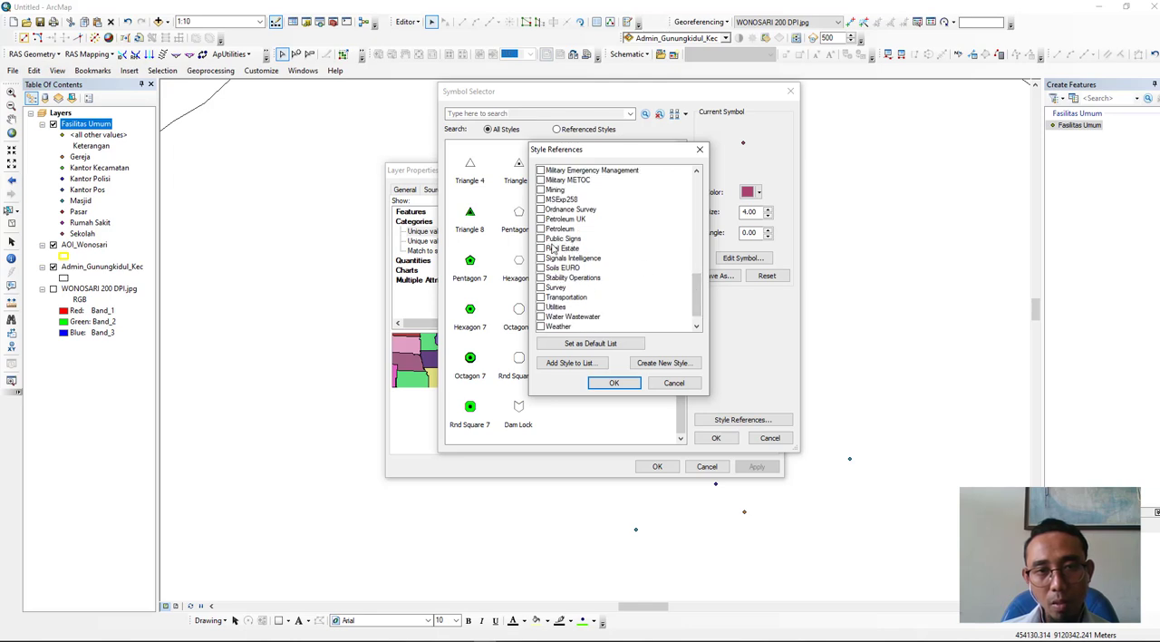
{"action": "left_click", "coordinate": [541, 239]}
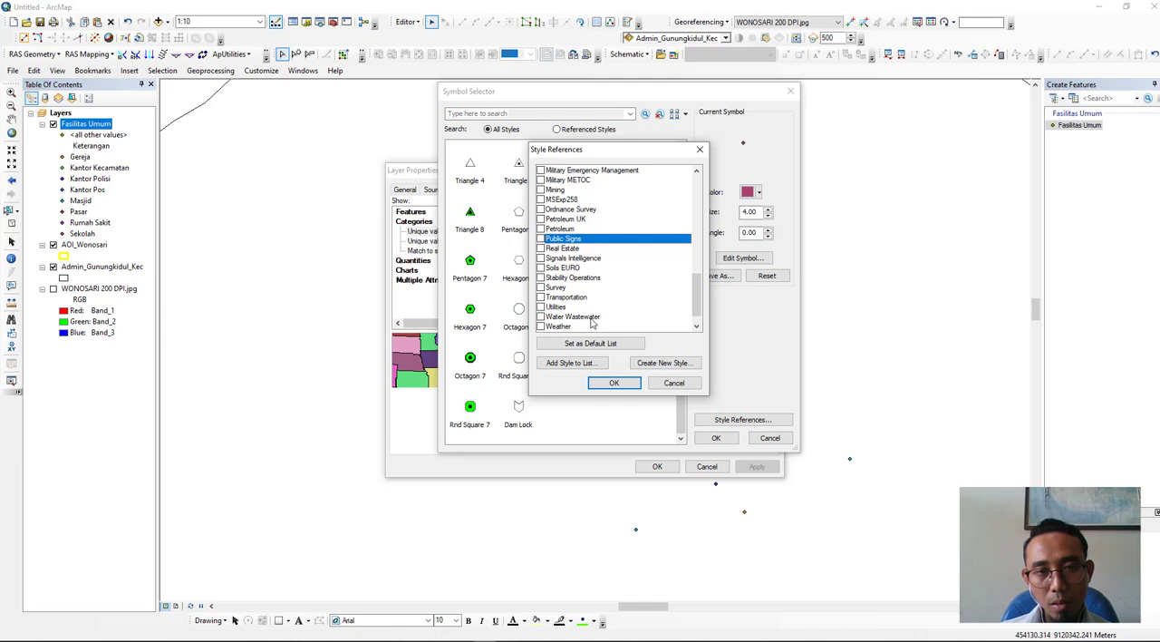
{"action": "scroll", "coordinate": [591, 321], "scroll_direction": "down", "scroll_amount": 1}
{"action": "left_click", "coordinate": [541, 287]}
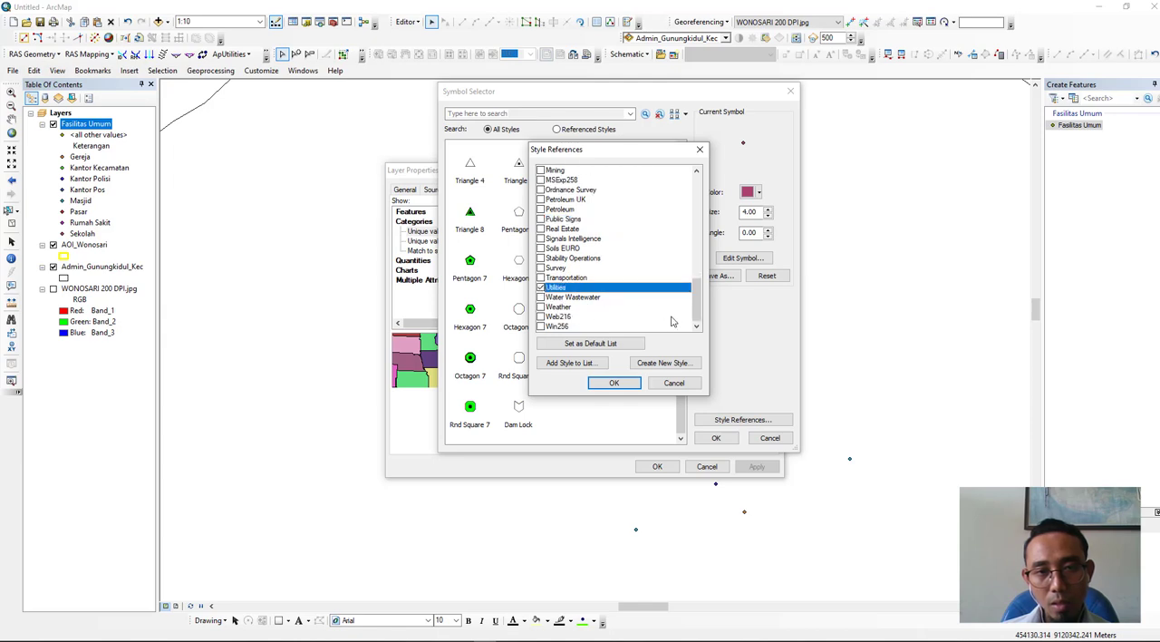
- Enable the Transportation and Public Signs styles too, and load the chosen styles into the symbol selection
{"action": "scroll", "coordinate": [693, 303], "scroll_direction": "up", "scroll_amount": 2}
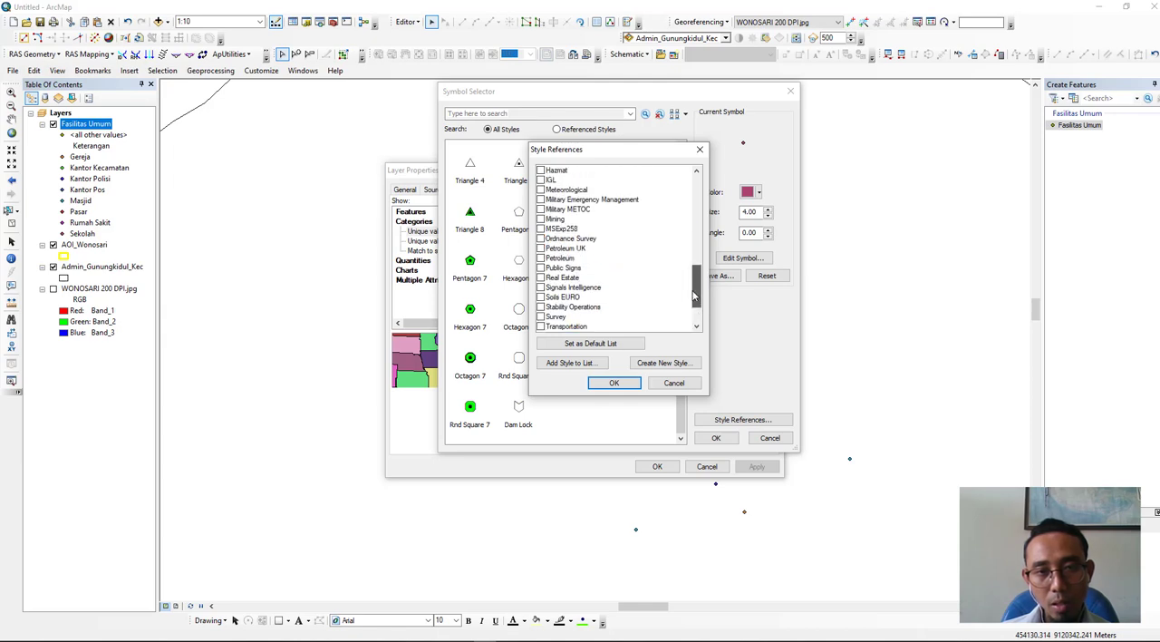
{"action": "scroll", "coordinate": [589, 249], "scroll_direction": "up", "scroll_amount": 6}
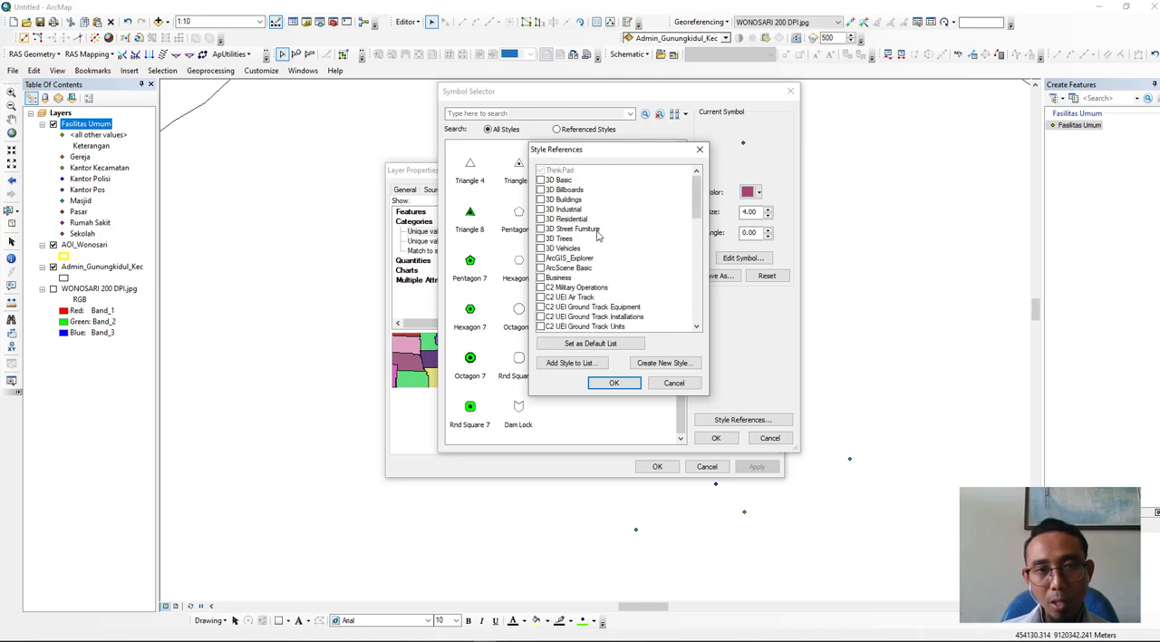
{"action": "scroll", "coordinate": [590, 233], "scroll_direction": "down", "scroll_amount": 4}
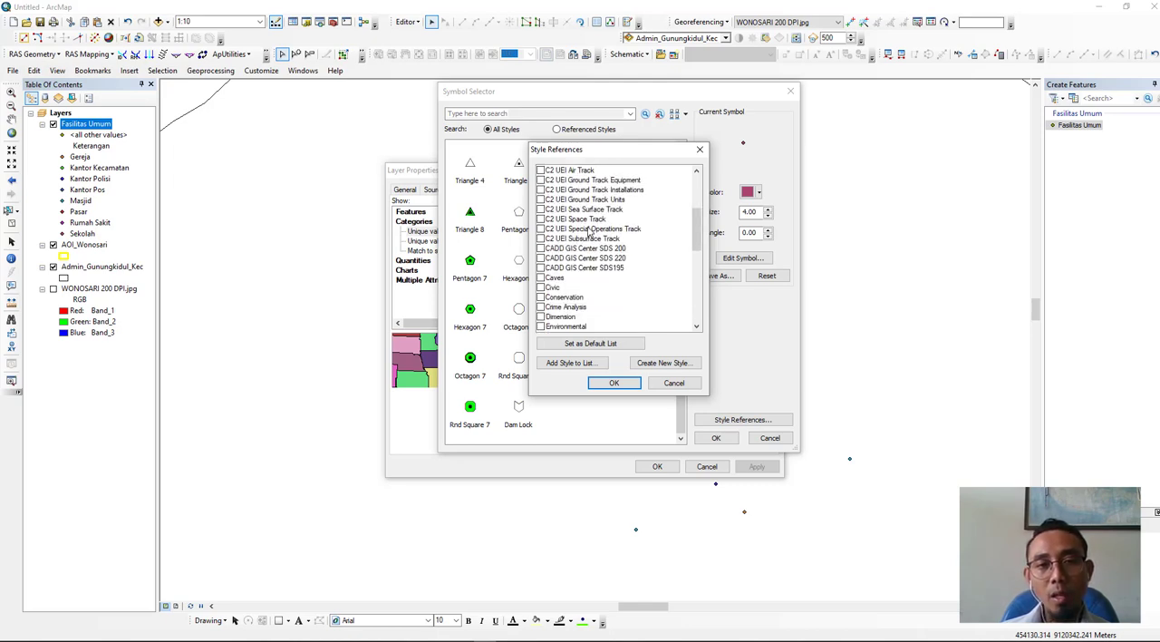
{"action": "scroll", "coordinate": [590, 232], "scroll_direction": "down", "scroll_amount": 4}
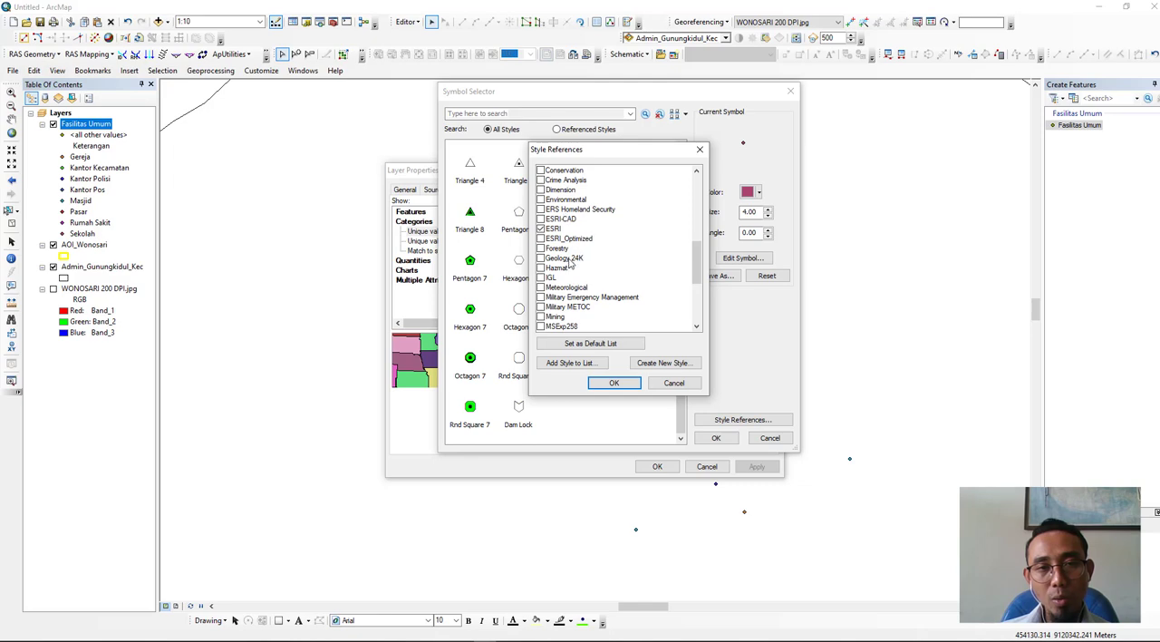
{"action": "scroll", "coordinate": [580, 279], "scroll_direction": "down", "scroll_amount": 4}
{"action": "left_click", "coordinate": [585, 307]}
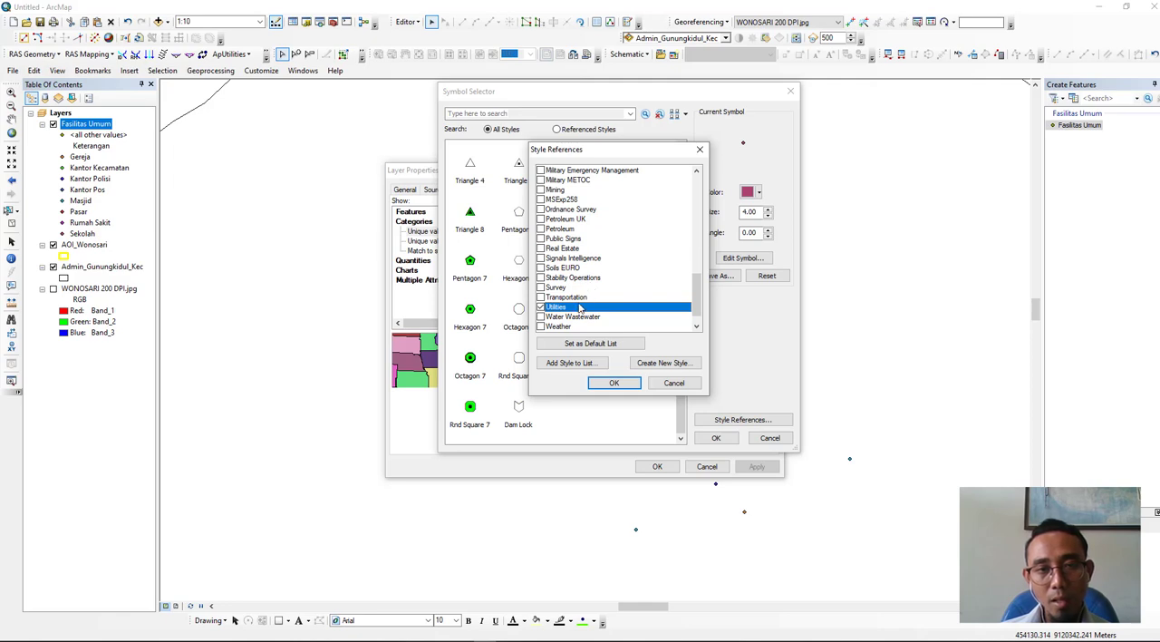
{"action": "left_click", "coordinate": [541, 297]}
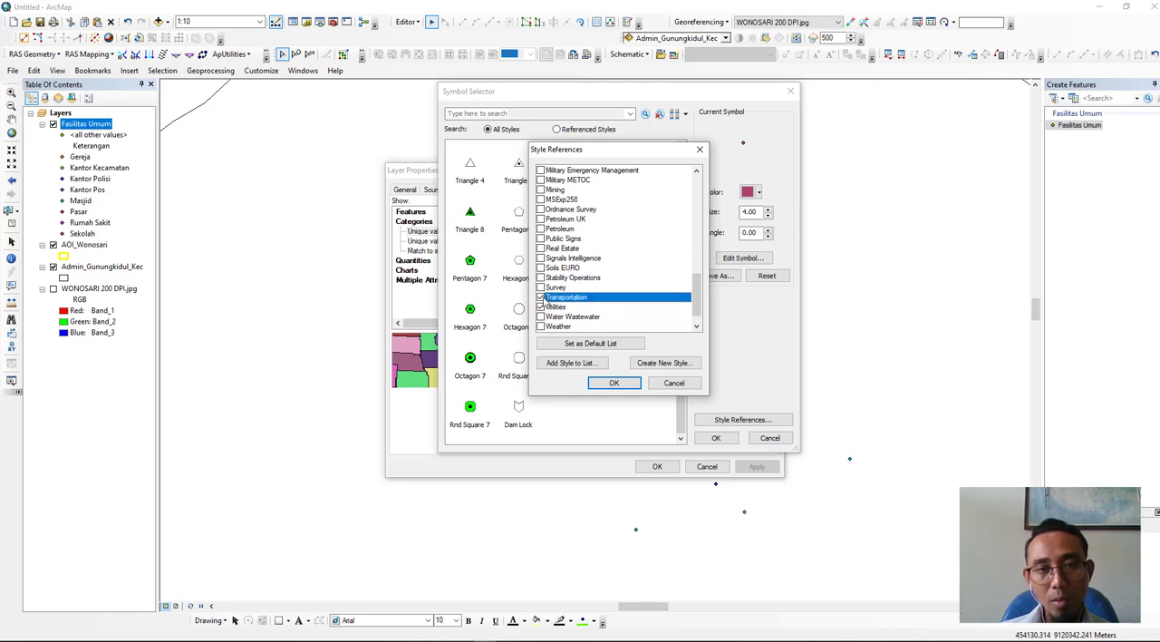
{"action": "left_click", "coordinate": [541, 248]}
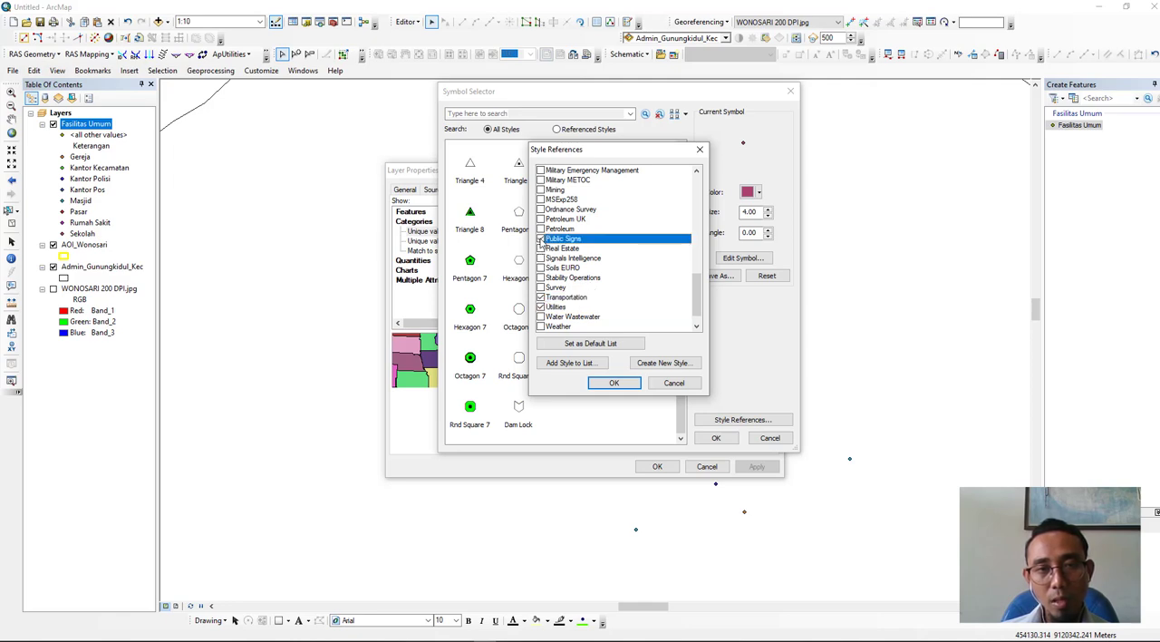
{"action": "left_click", "coordinate": [607, 384]}
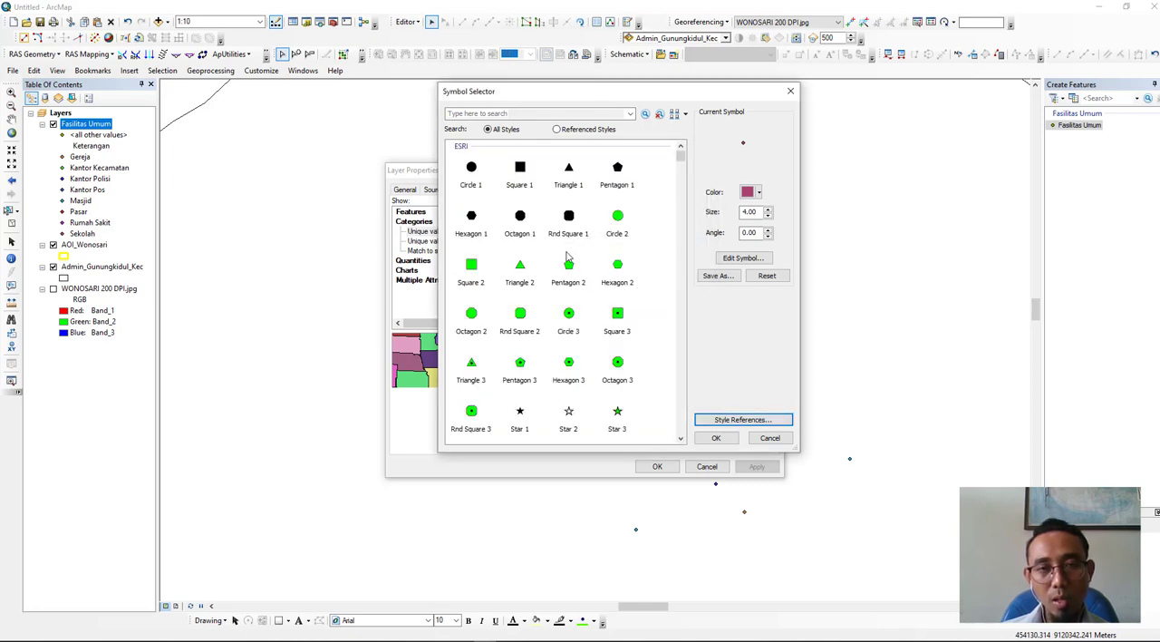
- Assign the Library marker from the public signs symbols to the Sekolah category at size 20
{"action": "scroll", "coordinate": [570, 260], "scroll_direction": "down", "scroll_amount": 3}
{"action": "scroll", "coordinate": [569, 260], "scroll_direction": "down", "scroll_amount": 10}
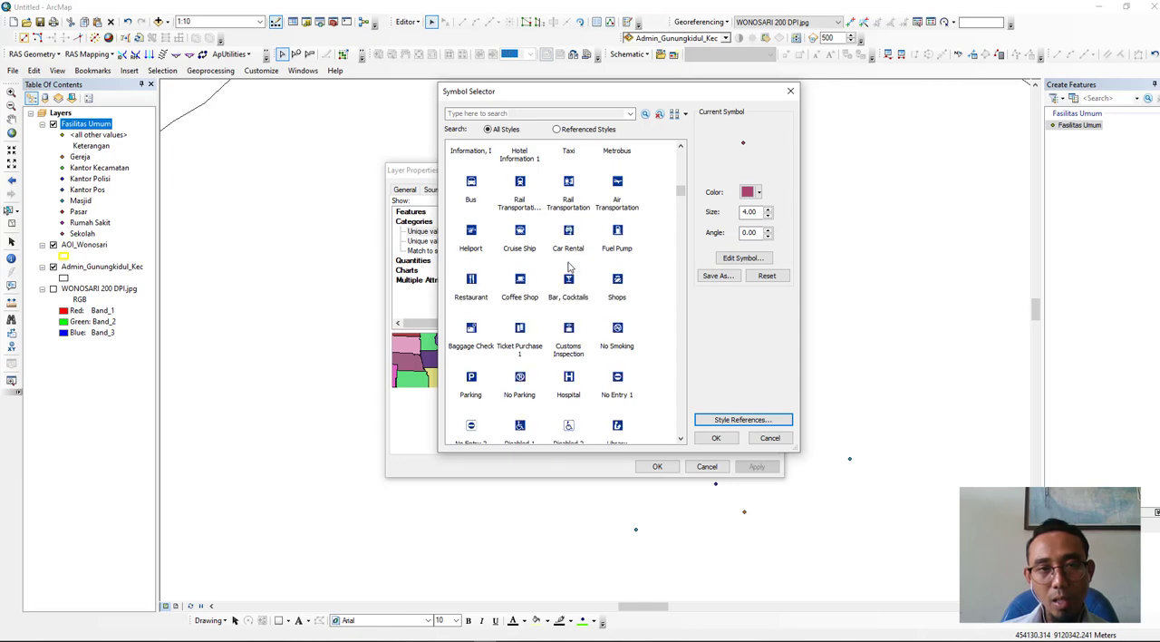
{"action": "scroll", "coordinate": [569, 263], "scroll_direction": "down", "scroll_amount": 6}
{"action": "left_click_drag", "start_coordinate": [598, 95], "coordinate": [809, 98]}
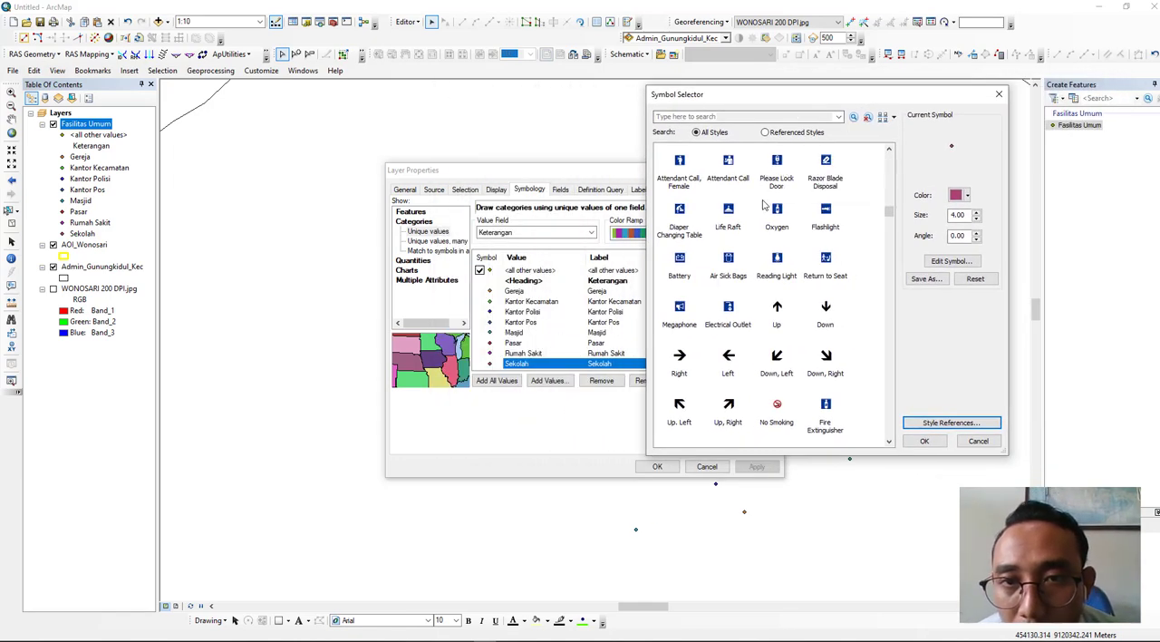
{"action": "scroll", "coordinate": [776, 234], "scroll_direction": "up", "scroll_amount": 3}
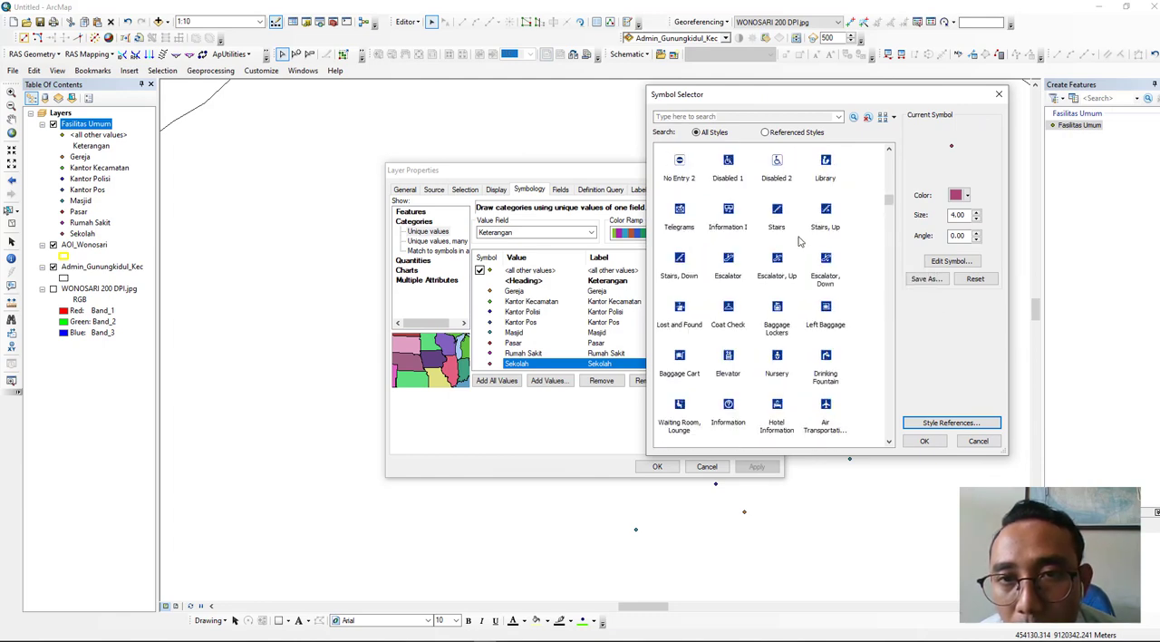
{"action": "left_click", "coordinate": [827, 171]}
{"action": "left_click", "coordinate": [978, 212]}
{"action": "left_click", "coordinate": [978, 212]}
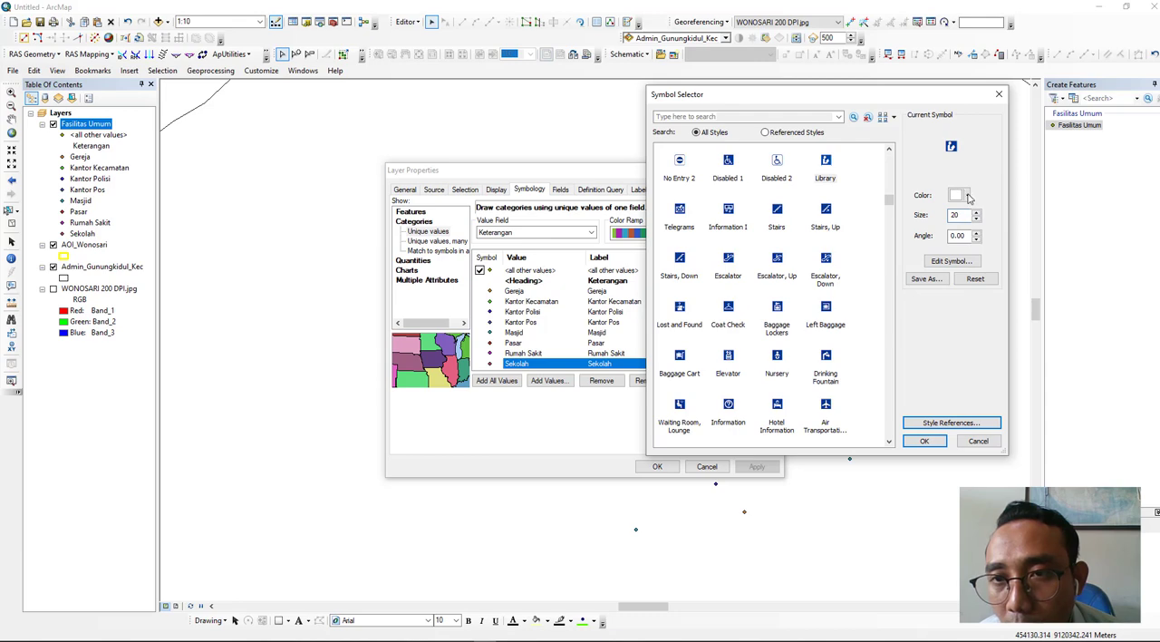
{"action": "left_click", "coordinate": [922, 443]}
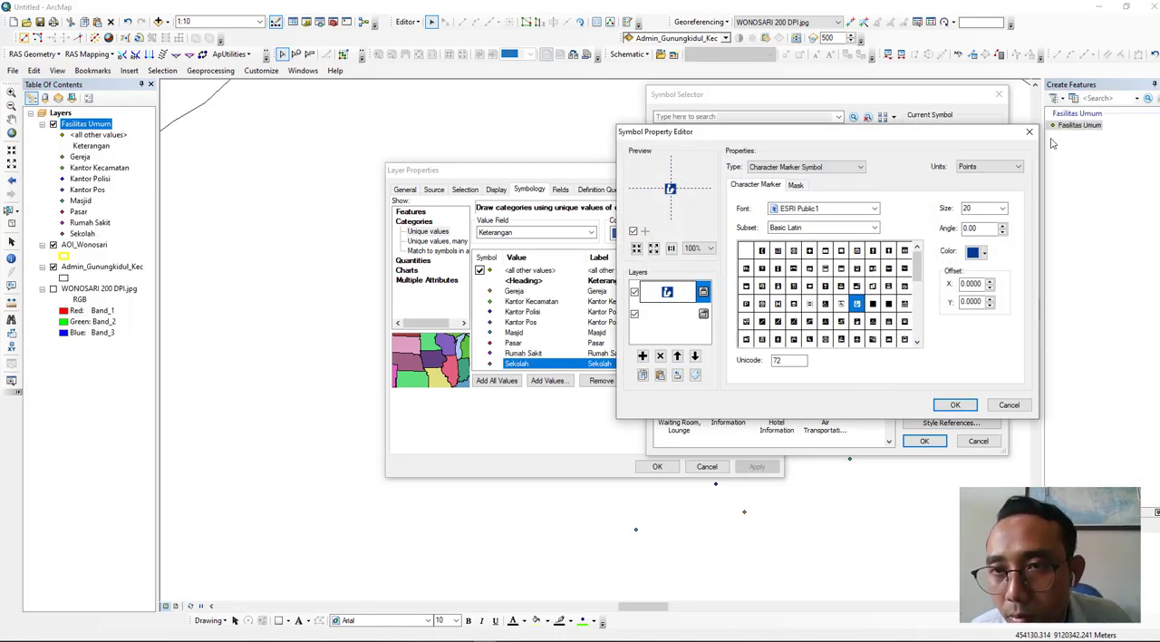
{"action": "left_click", "coordinate": [952, 404]}
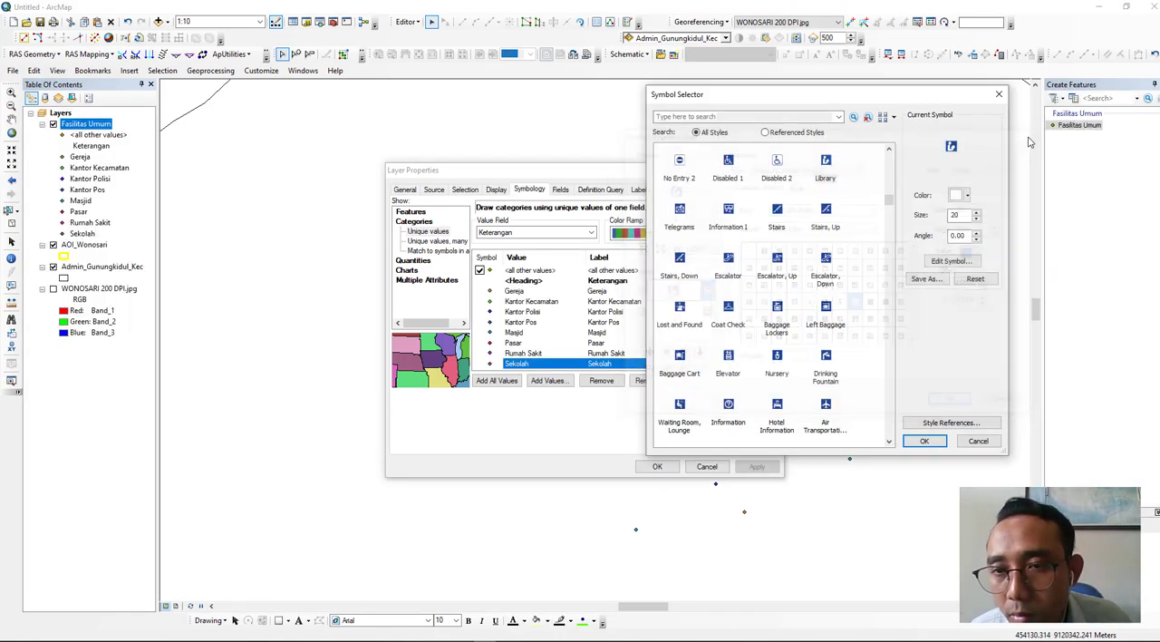
{"action": "left_click", "coordinate": [925, 441]}
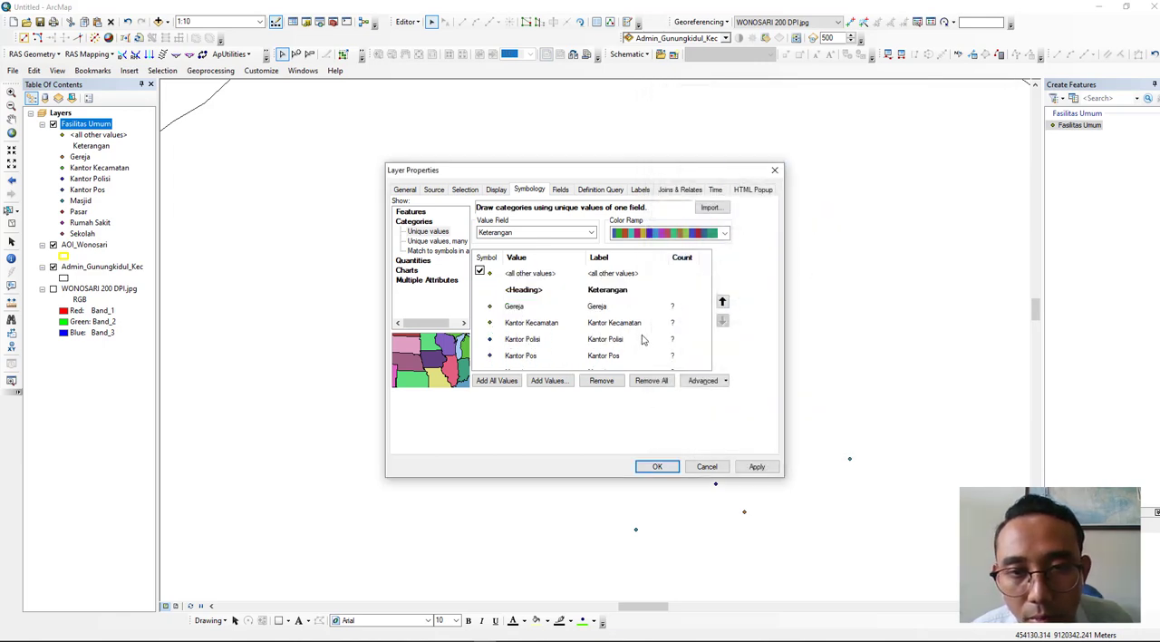
- Assign the Triangle 1 marker in yellow to the Gereja category
{"action": "left_click", "coordinate": [696, 322]}
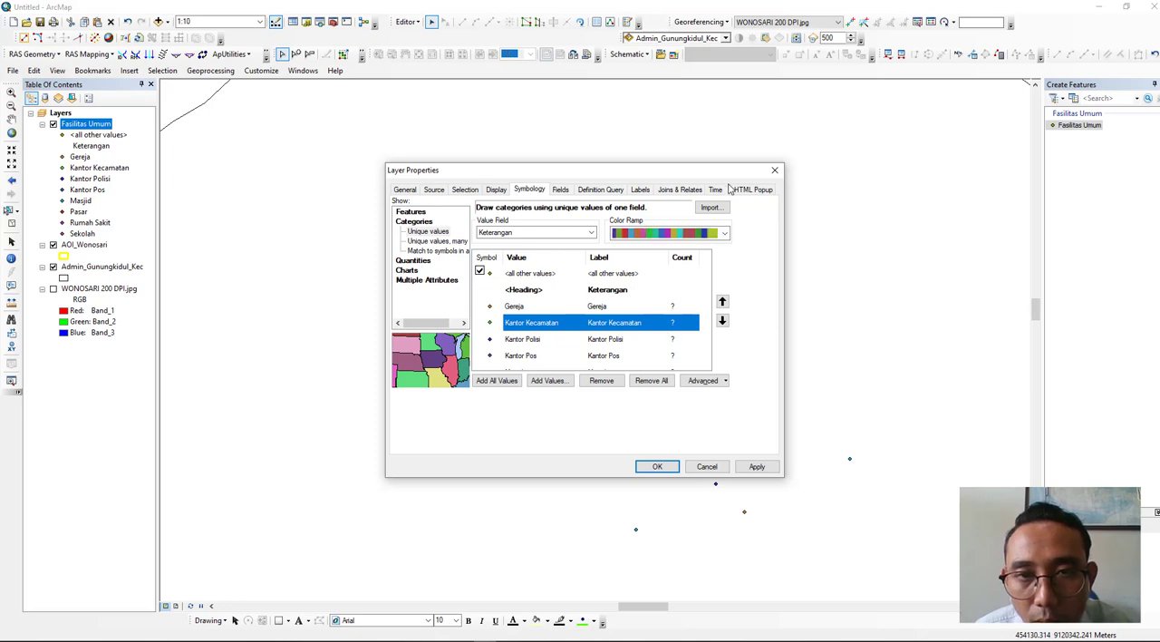
{"action": "left_click_drag", "start_coordinate": [723, 169], "coordinate": [732, 128]}
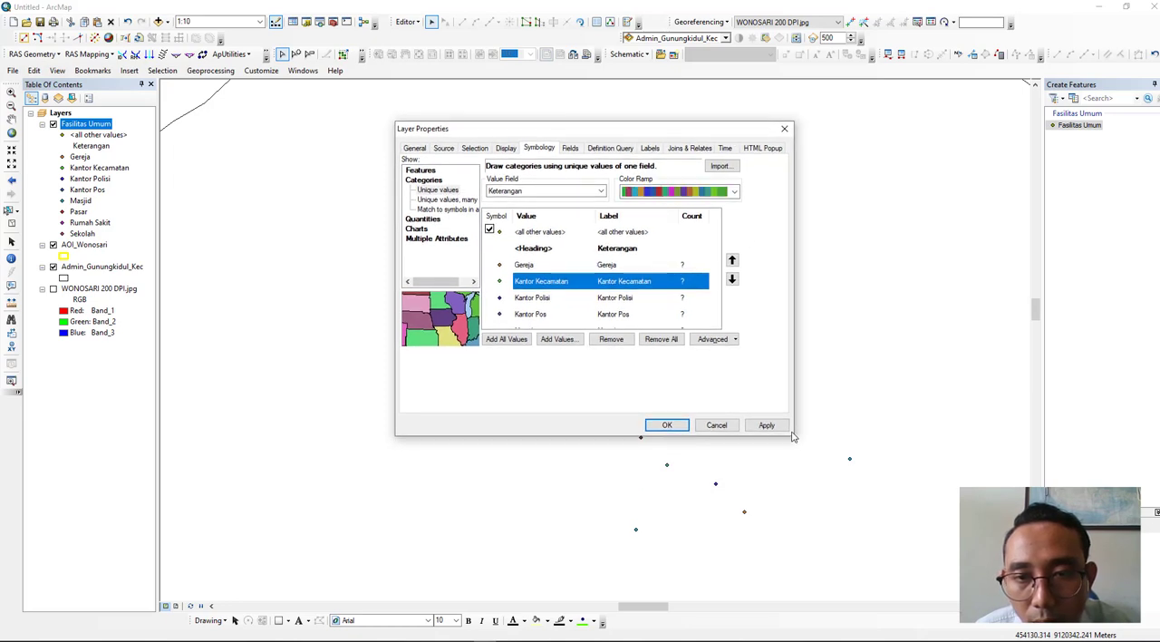
{"action": "double_click", "coordinate": [523, 266]}
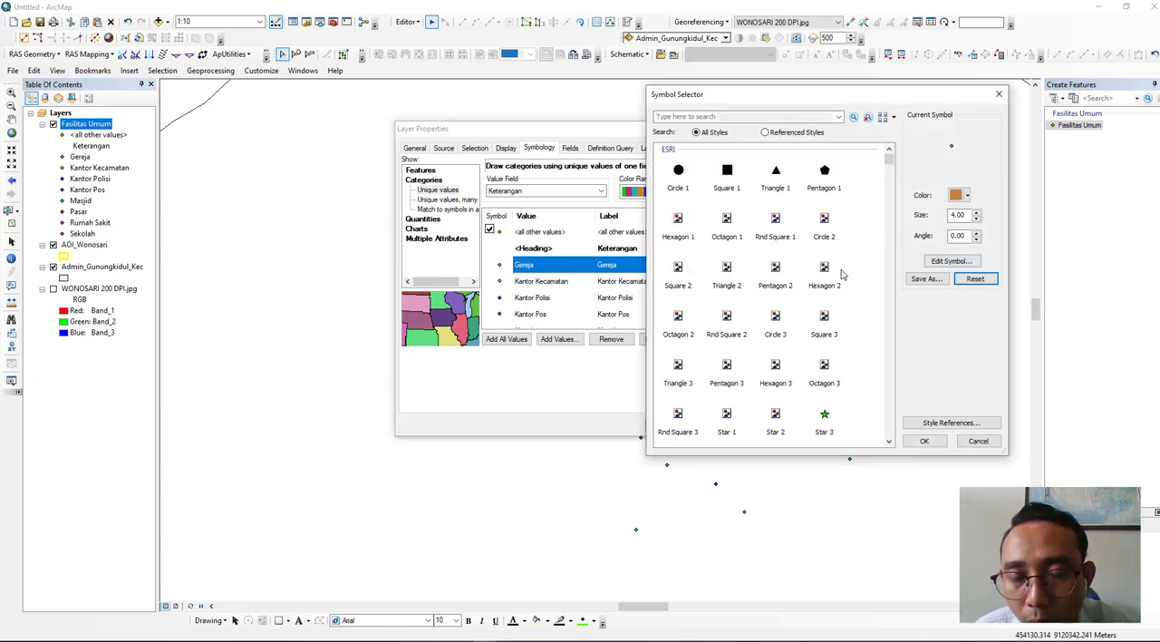
{"action": "left_click", "coordinate": [777, 177]}
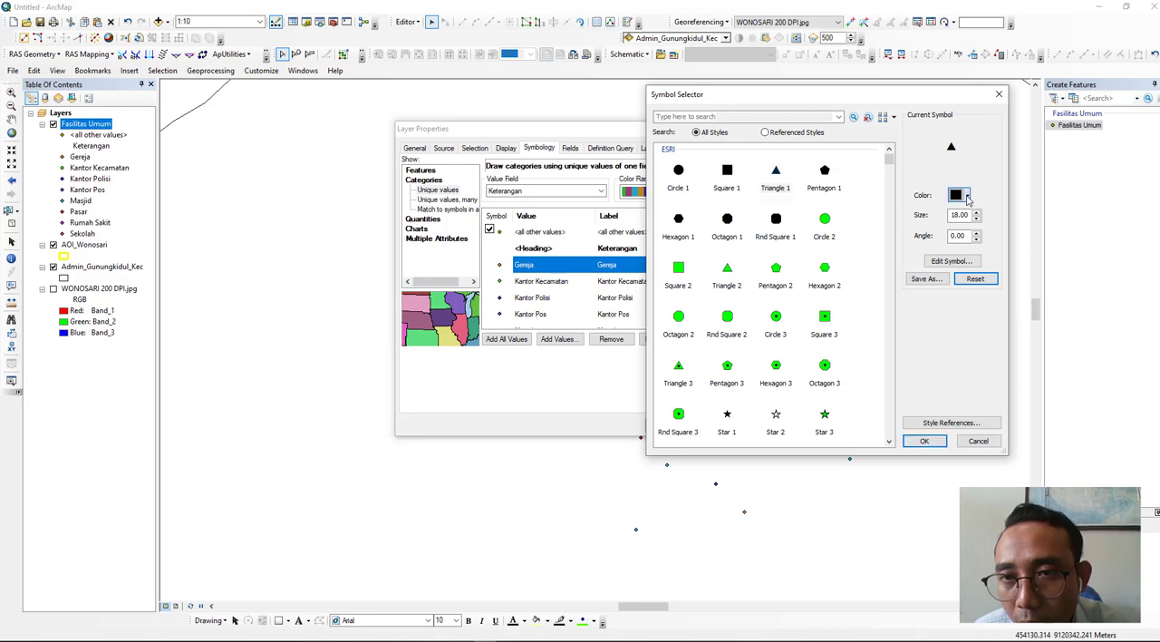
{"action": "left_click", "coordinate": [966, 195]}
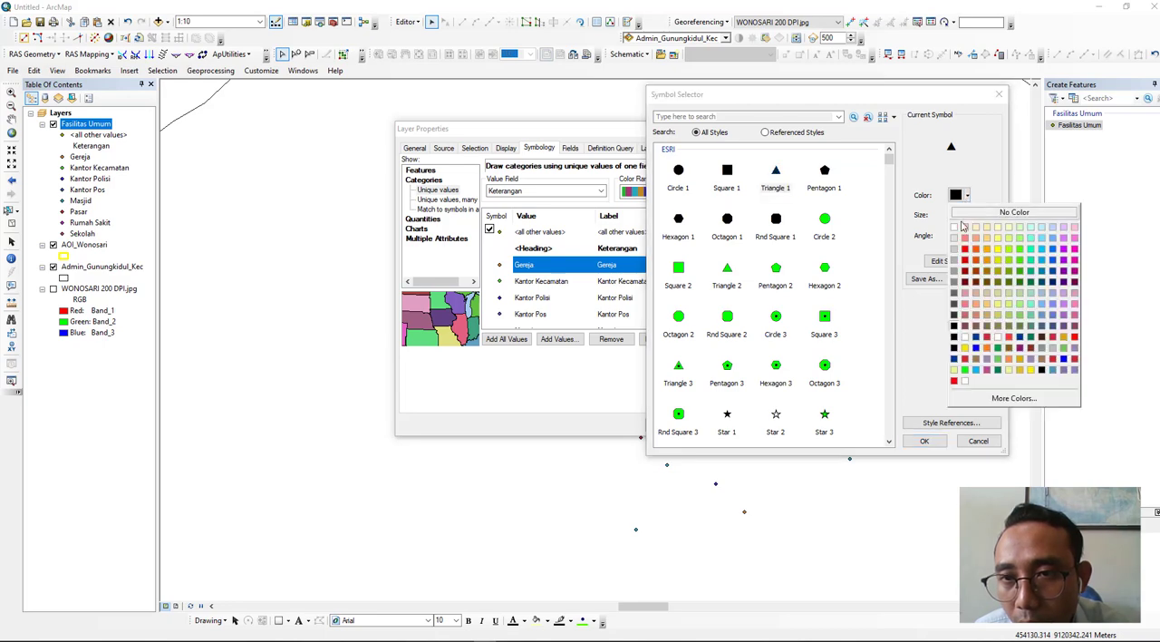
{"action": "left_click", "coordinate": [1000, 261]}
{"action": "left_click", "coordinate": [937, 439]}
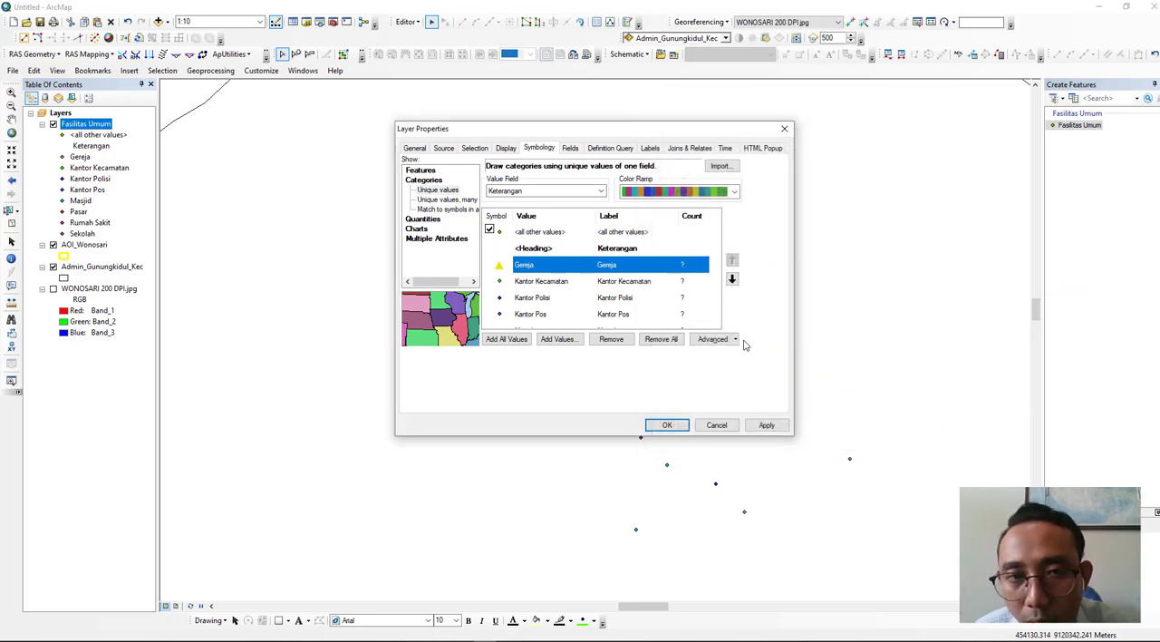
- Assign the School 2 flag marker in blue to the Kantor Kecamatan category
{"action": "double_click", "coordinate": [499, 282]}
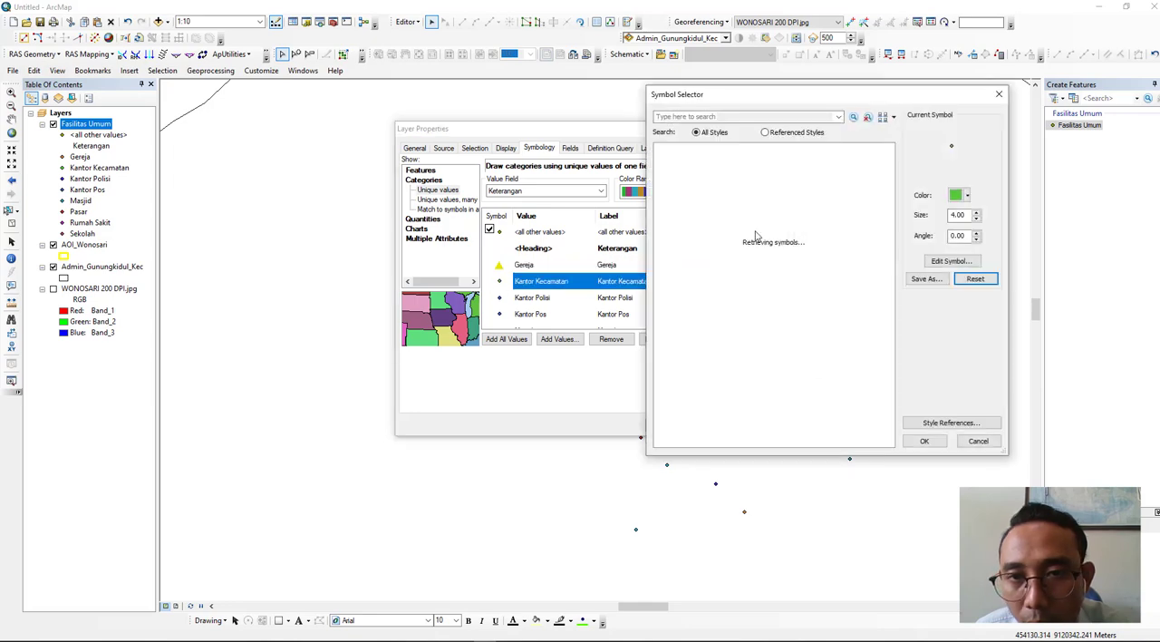
{"action": "scroll", "coordinate": [787, 236], "scroll_direction": "down", "scroll_amount": 5}
{"action": "scroll", "coordinate": [793, 244], "scroll_direction": "up", "scroll_amount": 5}
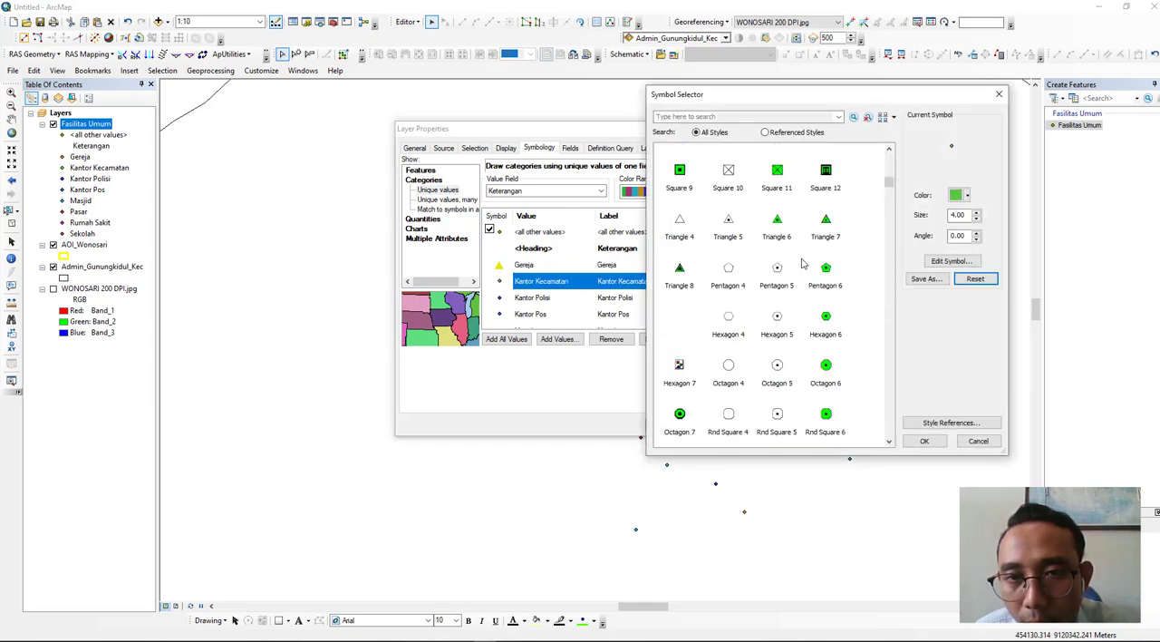
{"action": "scroll", "coordinate": [801, 263], "scroll_direction": "up", "scroll_amount": 3}
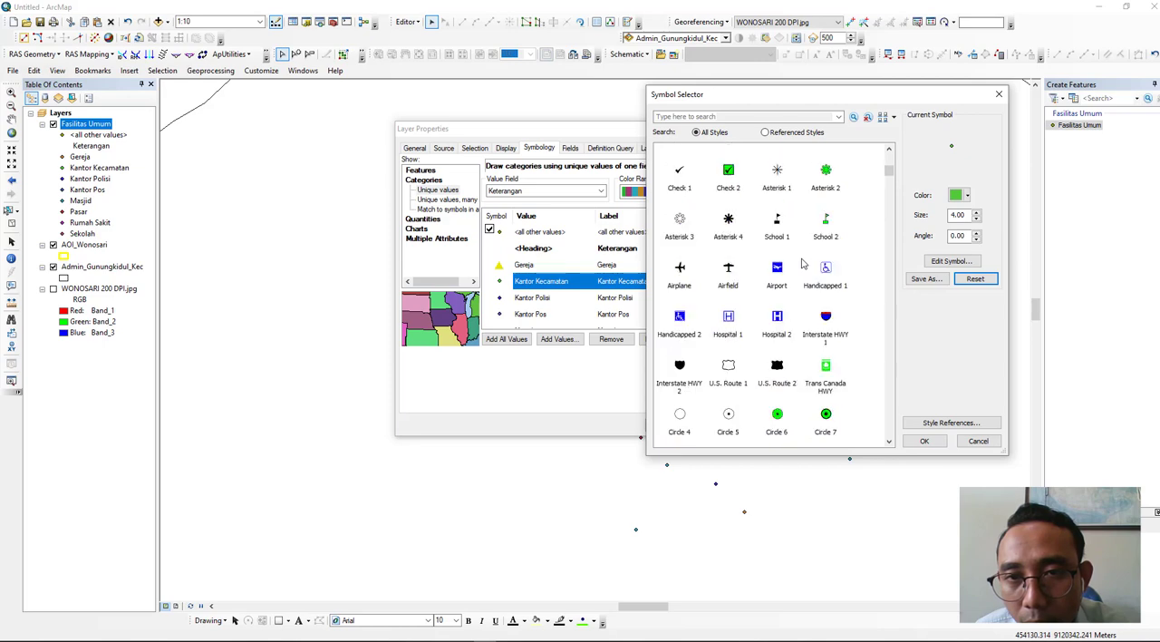
{"action": "left_click", "coordinate": [823, 225]}
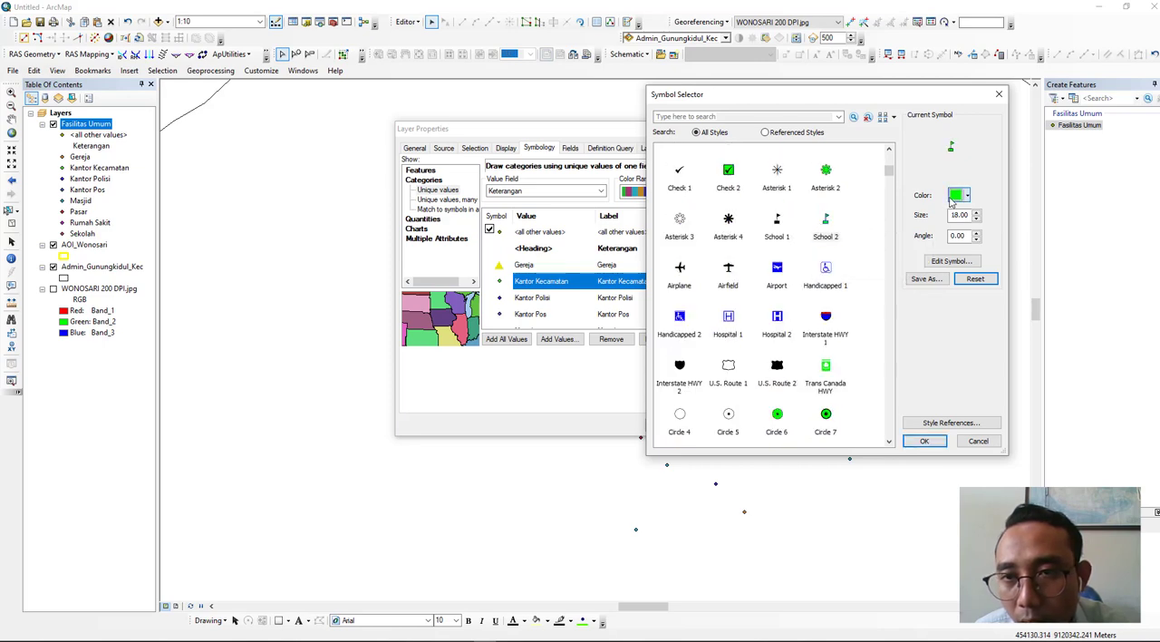
{"action": "left_click", "coordinate": [961, 195]}
{"action": "left_click", "coordinate": [1052, 260]}
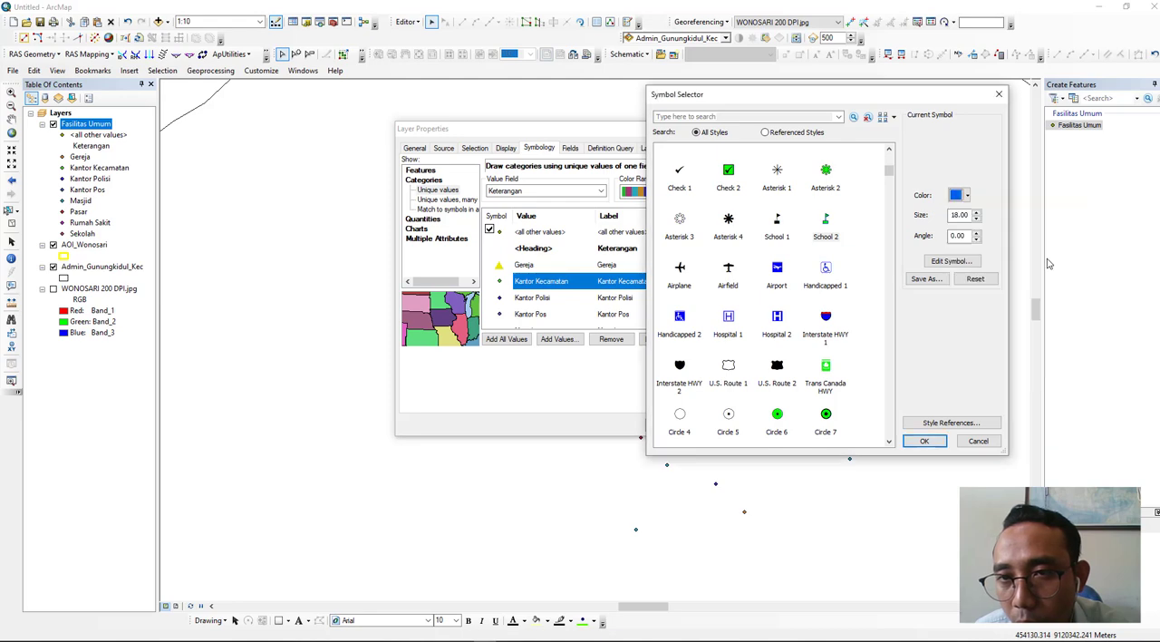
{"action": "left_click", "coordinate": [923, 442]}
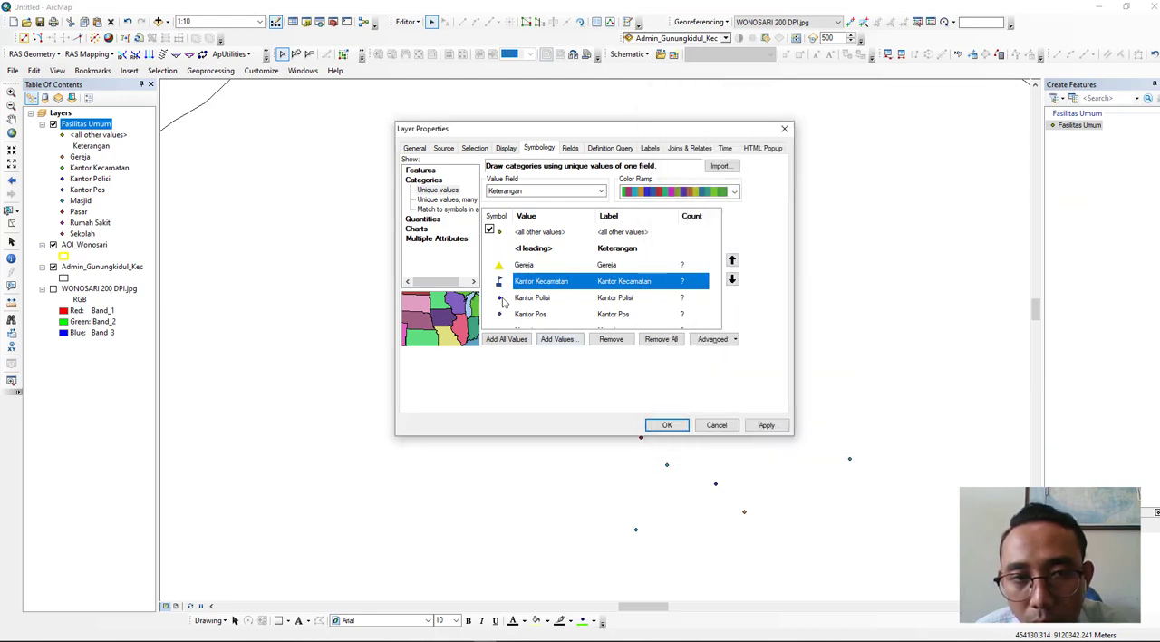
- Search the symbols for "police" and assign the Police N marker from the Military Emergency Management style to the Kantor Polisi category
{"action": "double_click", "coordinate": [500, 298]}
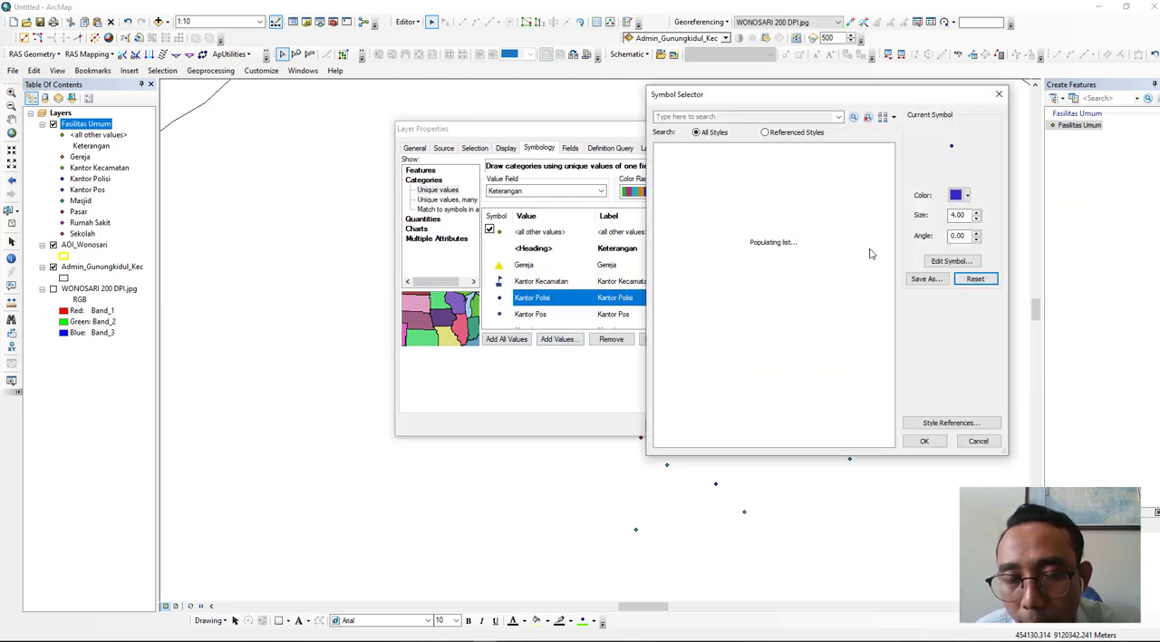
{"action": "scroll", "coordinate": [852, 243], "scroll_direction": "down", "scroll_amount": 10}
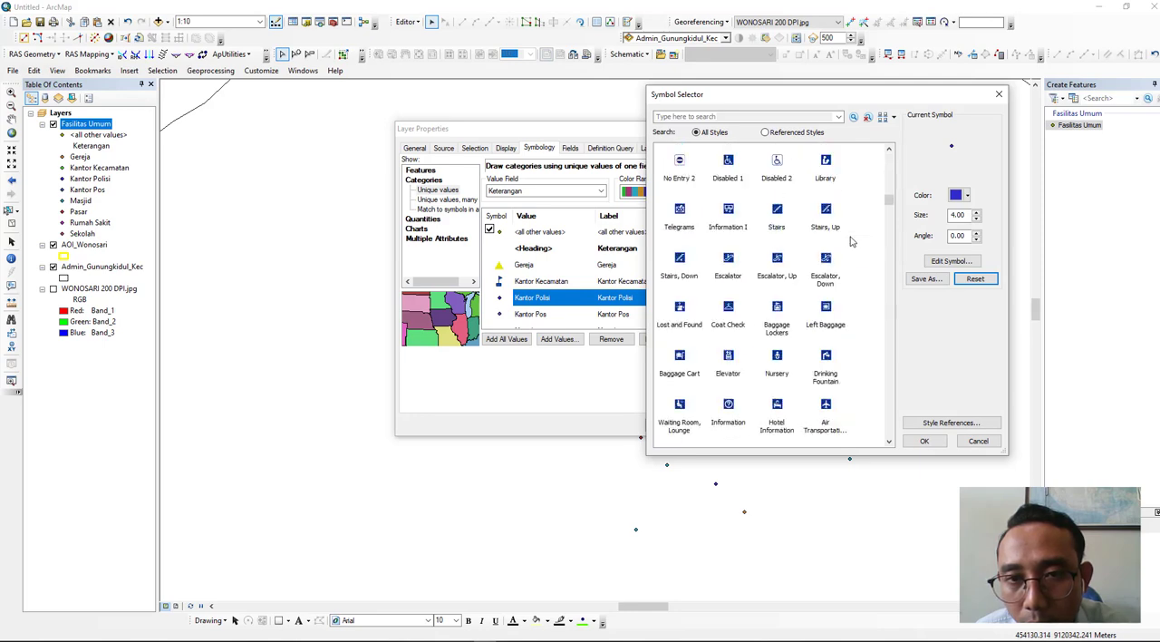
{"action": "scroll", "coordinate": [845, 241], "scroll_direction": "up", "scroll_amount": 3}
{"action": "left_click", "coordinate": [711, 116]}
{"action": "type", "text": "p"}
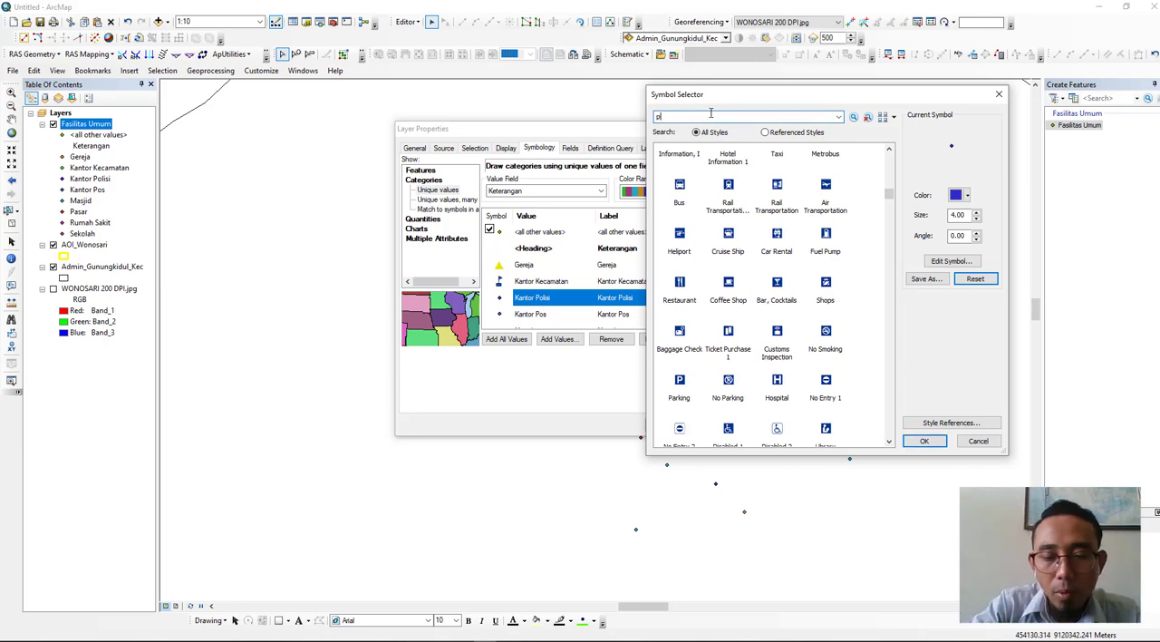
{"action": "key", "text": "Return"}
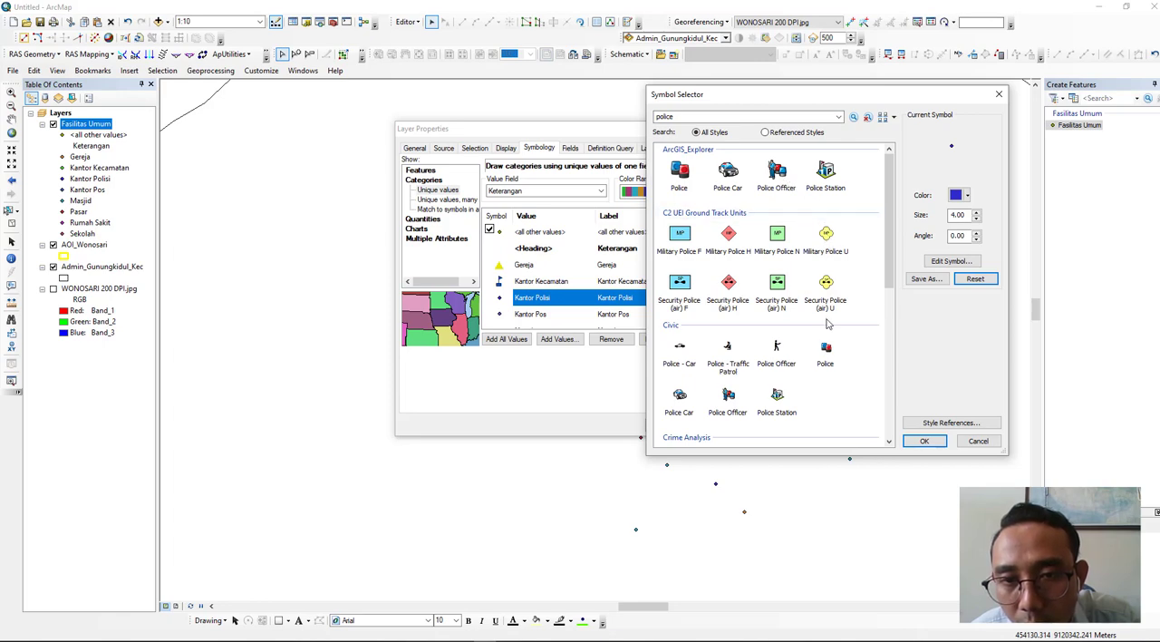
{"action": "scroll", "coordinate": [816, 319], "scroll_direction": "down", "scroll_amount": 3}
{"action": "scroll", "coordinate": [826, 319], "scroll_direction": "down", "scroll_amount": 2}
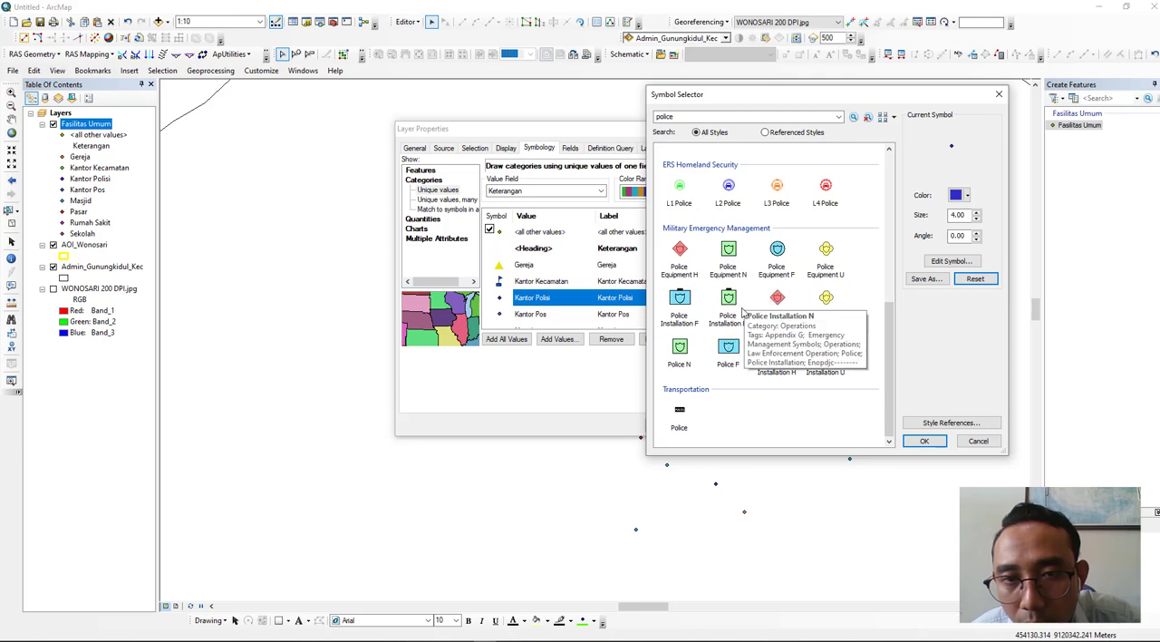
{"action": "left_click", "coordinate": [679, 349]}
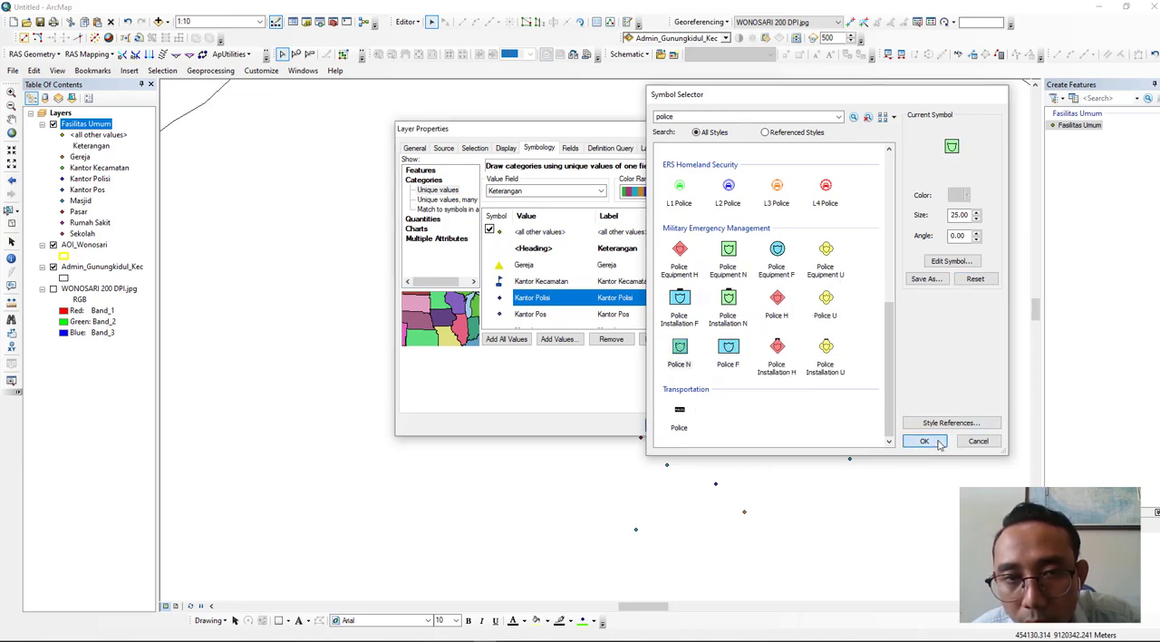
{"action": "left_click", "coordinate": [924, 442]}
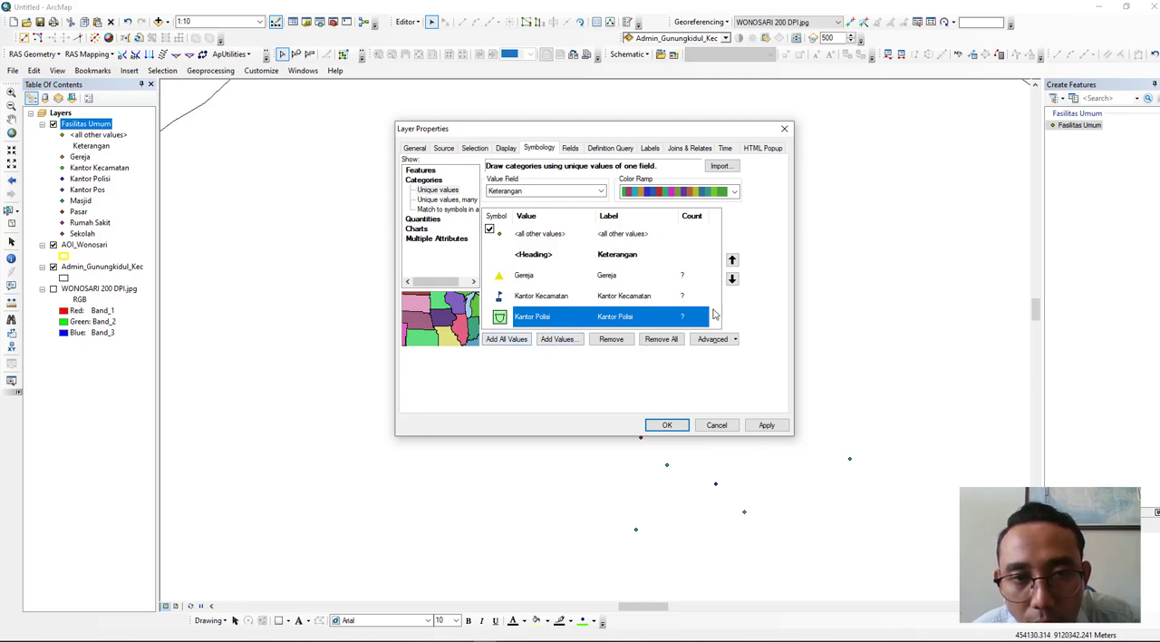
- Move the Kantor Polisi category down two places in the category order, below Masjid
{"action": "left_click", "coordinate": [733, 280]}
{"action": "left_click", "coordinate": [733, 280]}
{"action": "scroll", "coordinate": [544, 272], "scroll_direction": "down", "scroll_amount": 3}
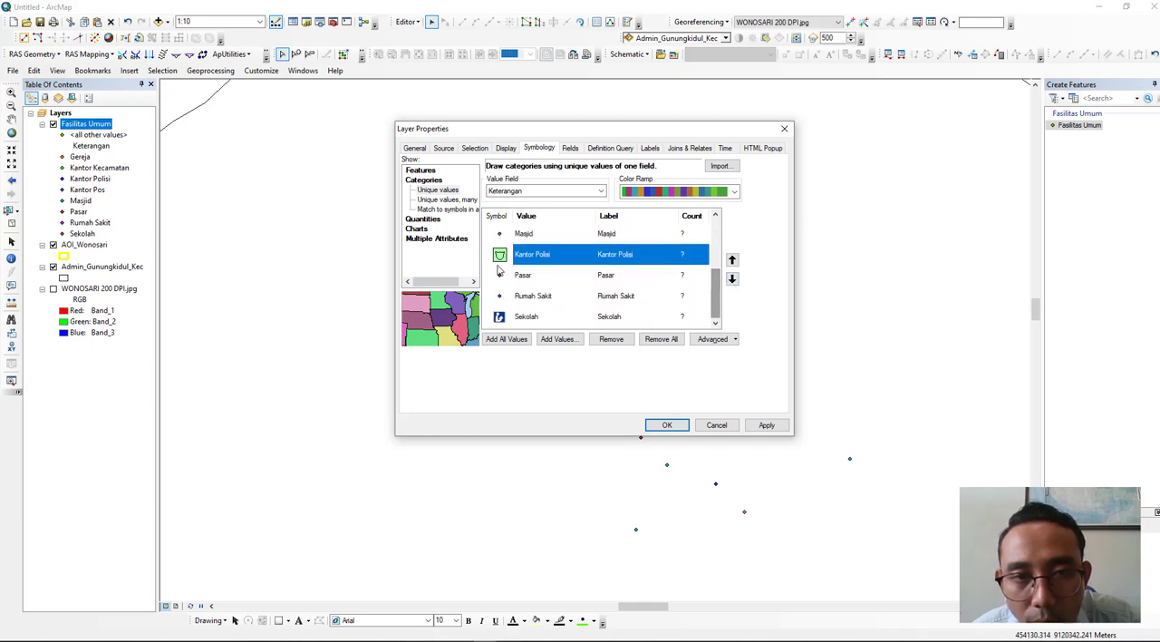
- Search the symbols for "post" and assign the Post Office marker from the 3D Billboards style to the Kantor Pos category
{"action": "left_click_drag", "start_coordinate": [716, 287], "coordinate": [724, 256]}
{"action": "double_click", "coordinate": [513, 277]}
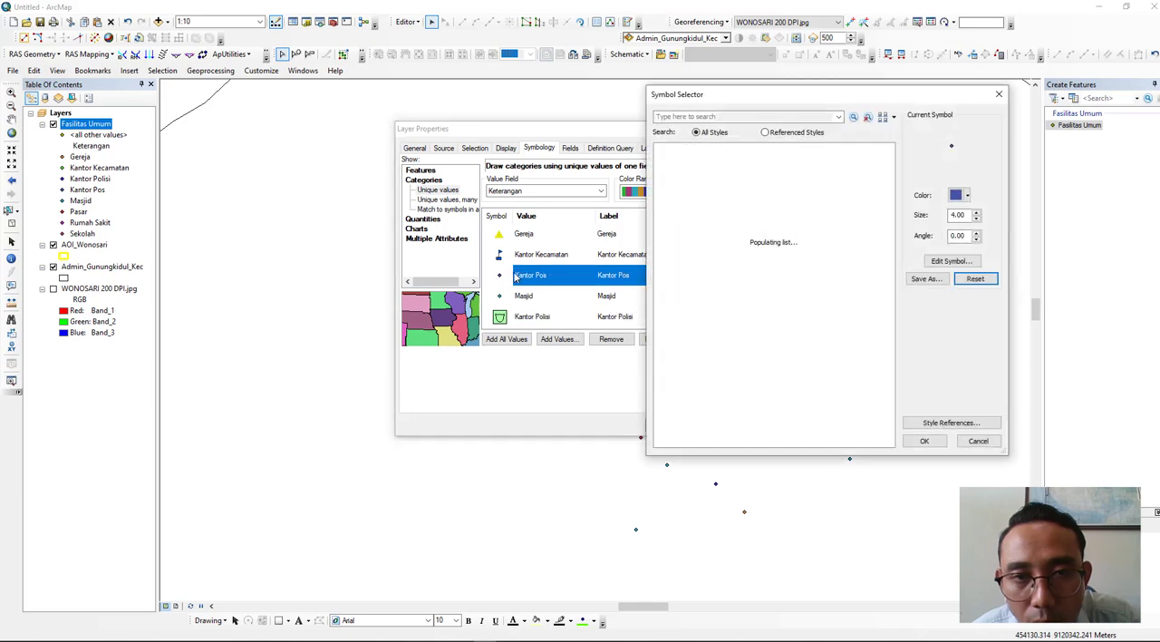
{"action": "left_click", "coordinate": [721, 117]}
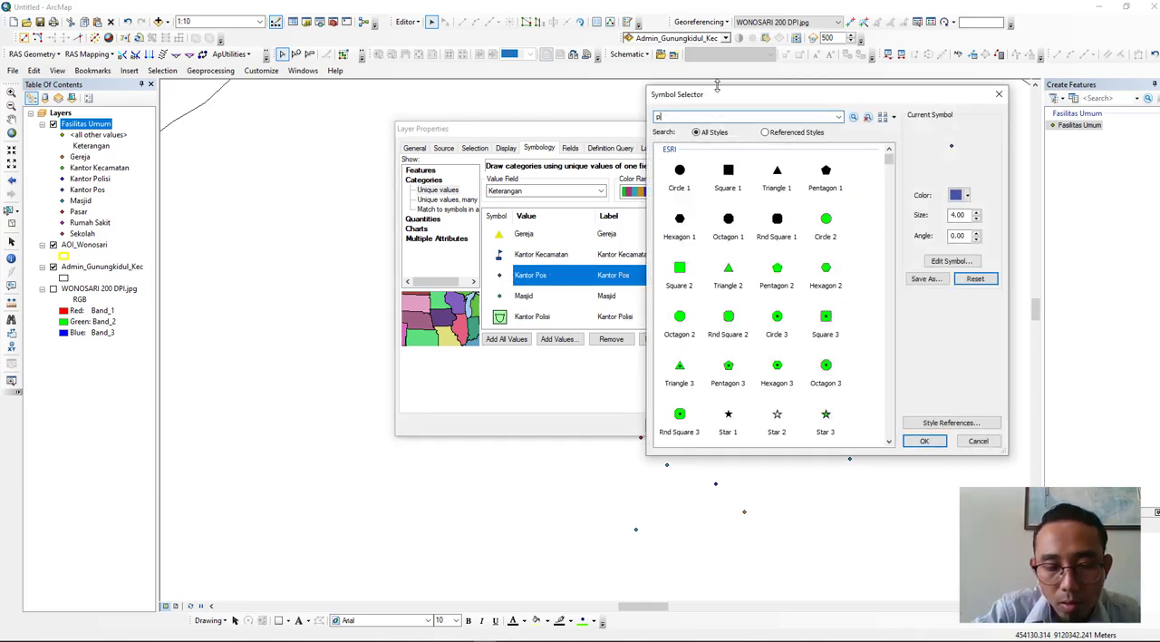
{"action": "key", "text": "Return"}
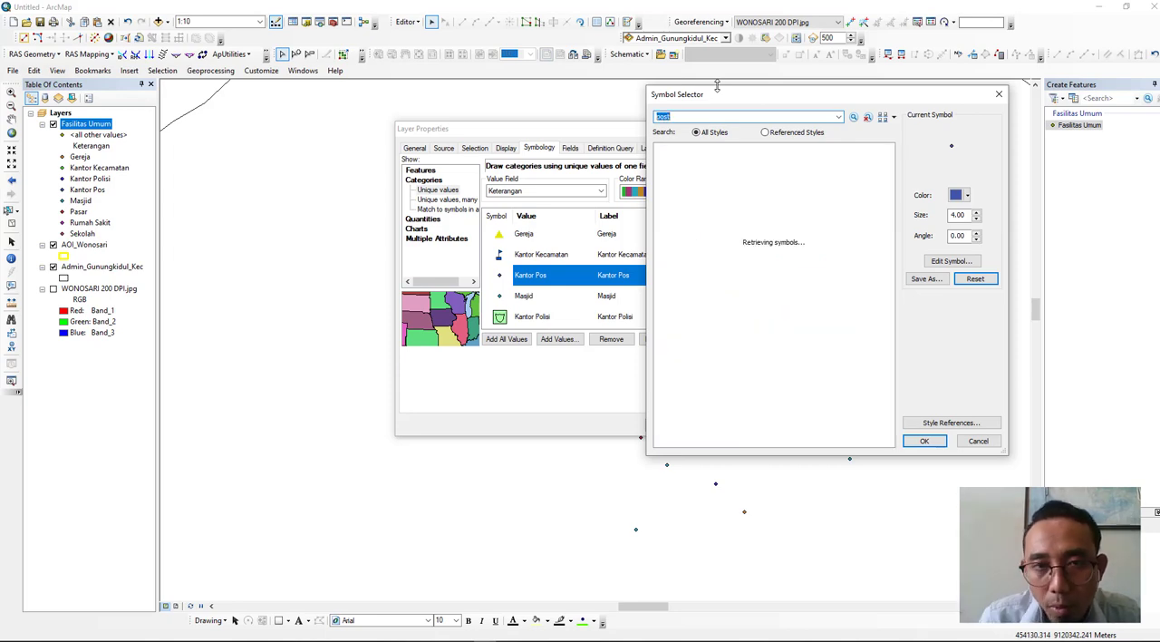
{"action": "left_click", "coordinate": [680, 172]}
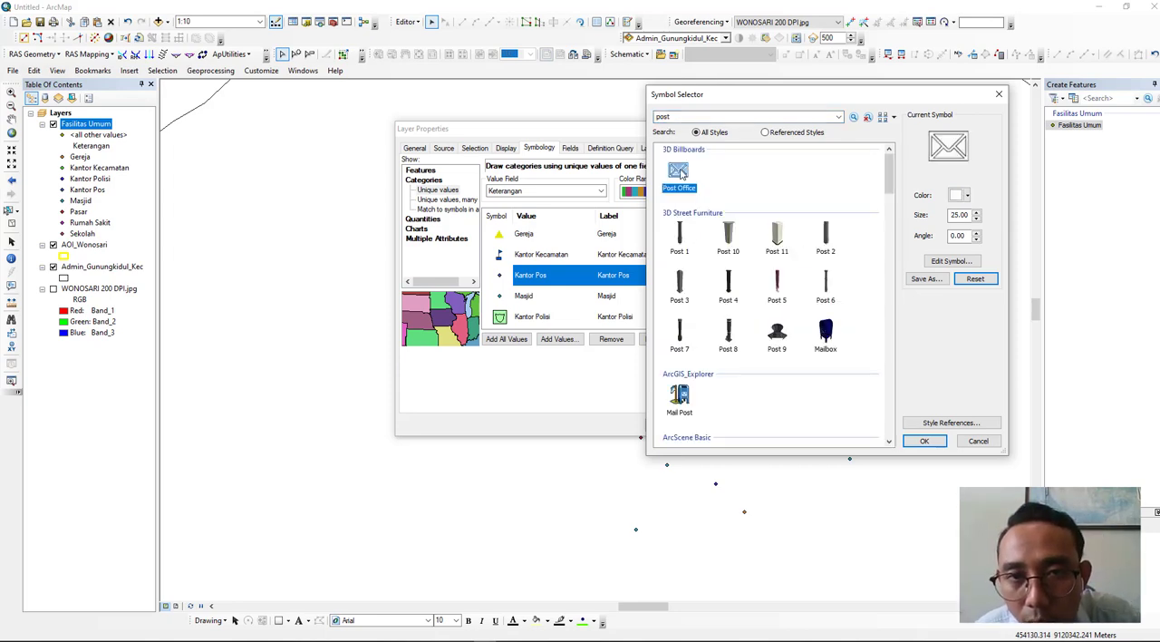
{"action": "left_click", "coordinate": [924, 441]}
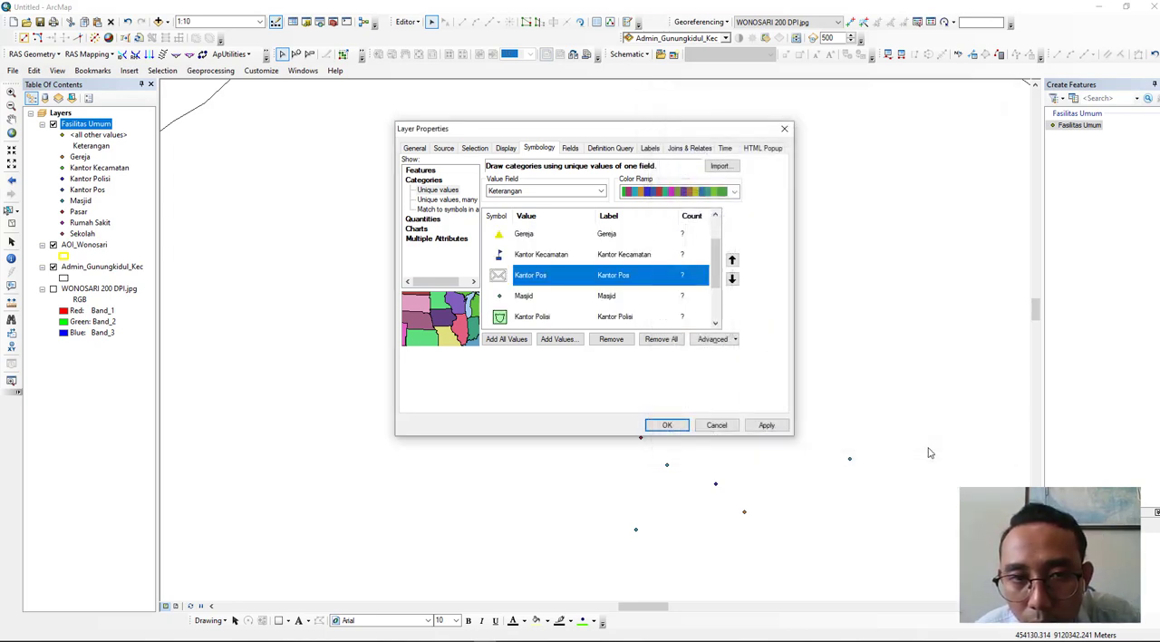
- Assign the Triangle 2 marker in blue to the Masjid category
{"action": "double_click", "coordinate": [498, 297]}
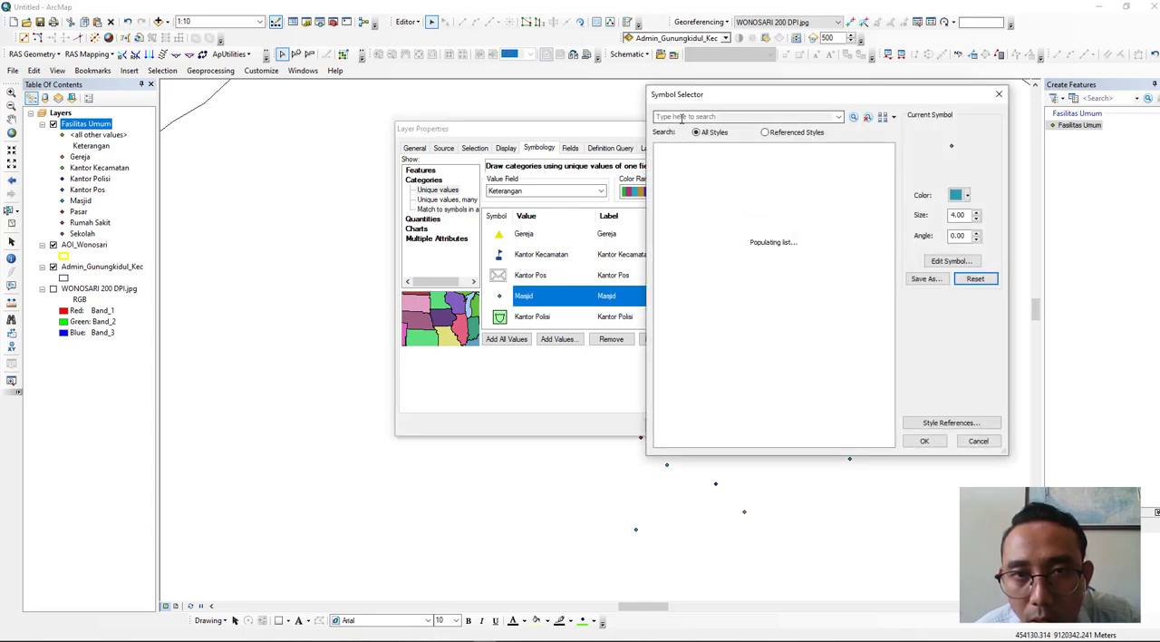
{"action": "left_click", "coordinate": [681, 116]}
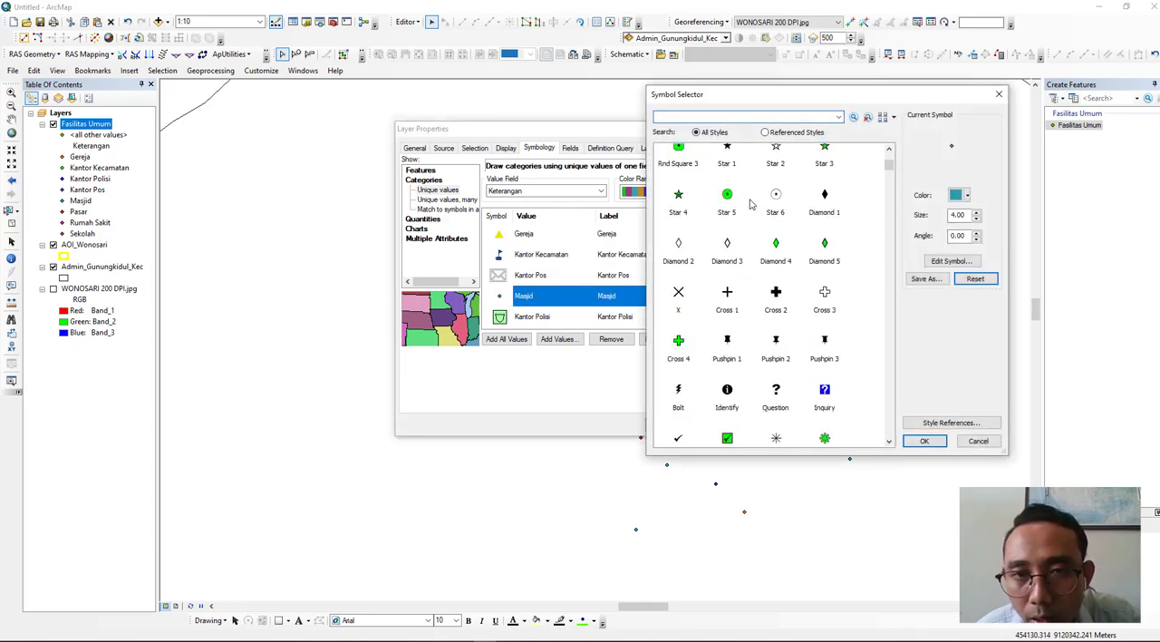
{"action": "left_click", "coordinate": [727, 269]}
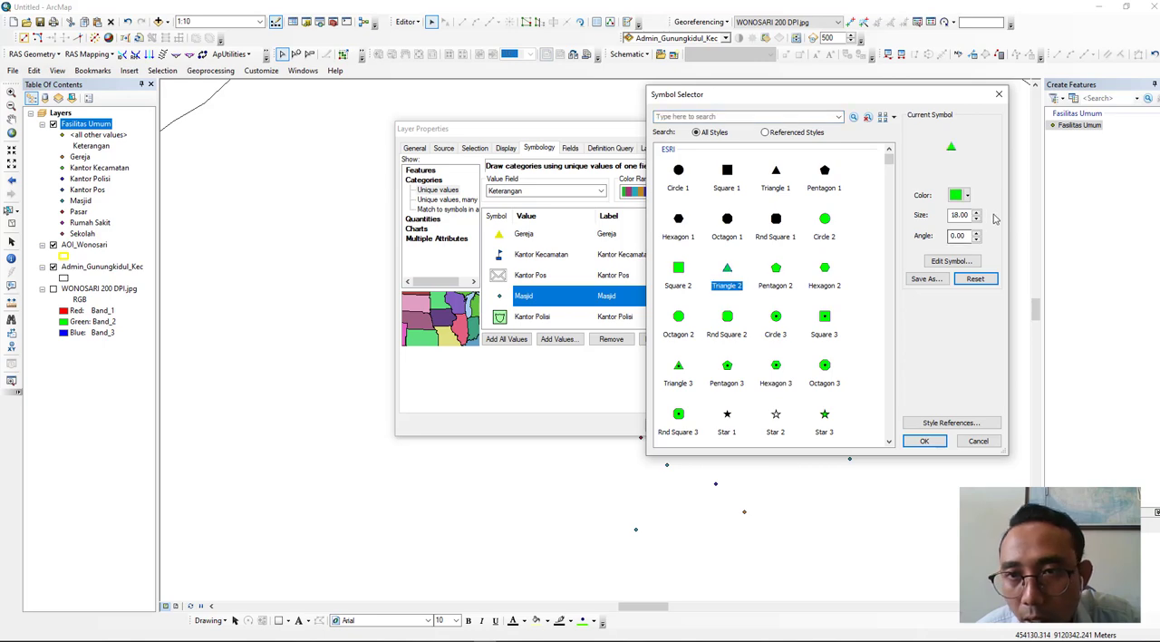
{"action": "left_click", "coordinate": [958, 197]}
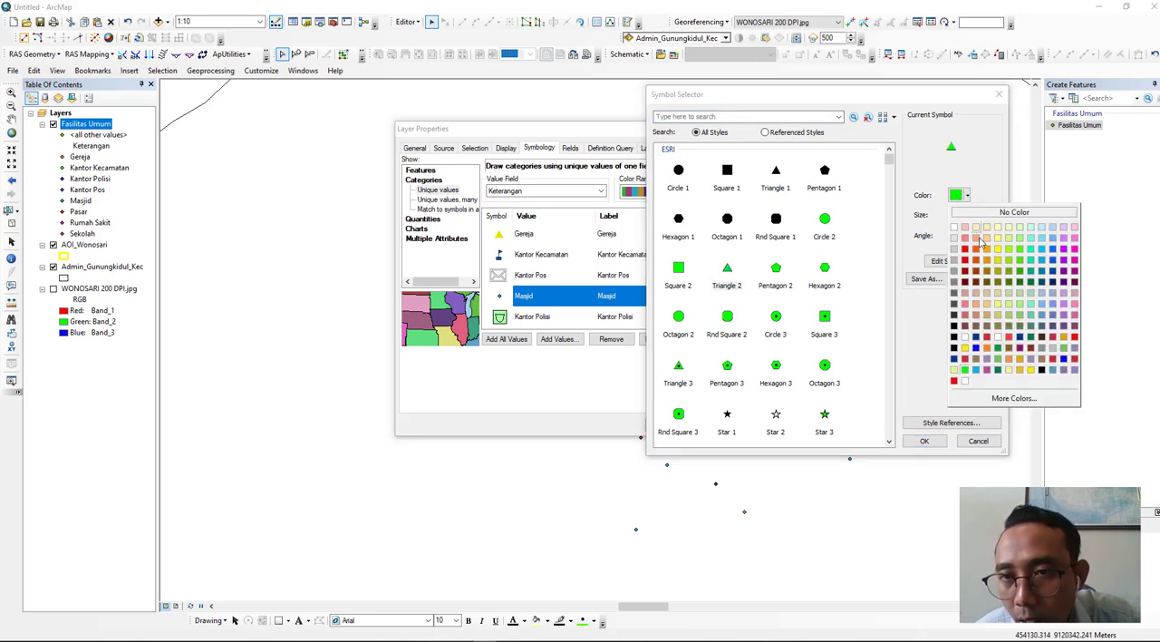
{"action": "left_click", "coordinate": [1055, 262]}
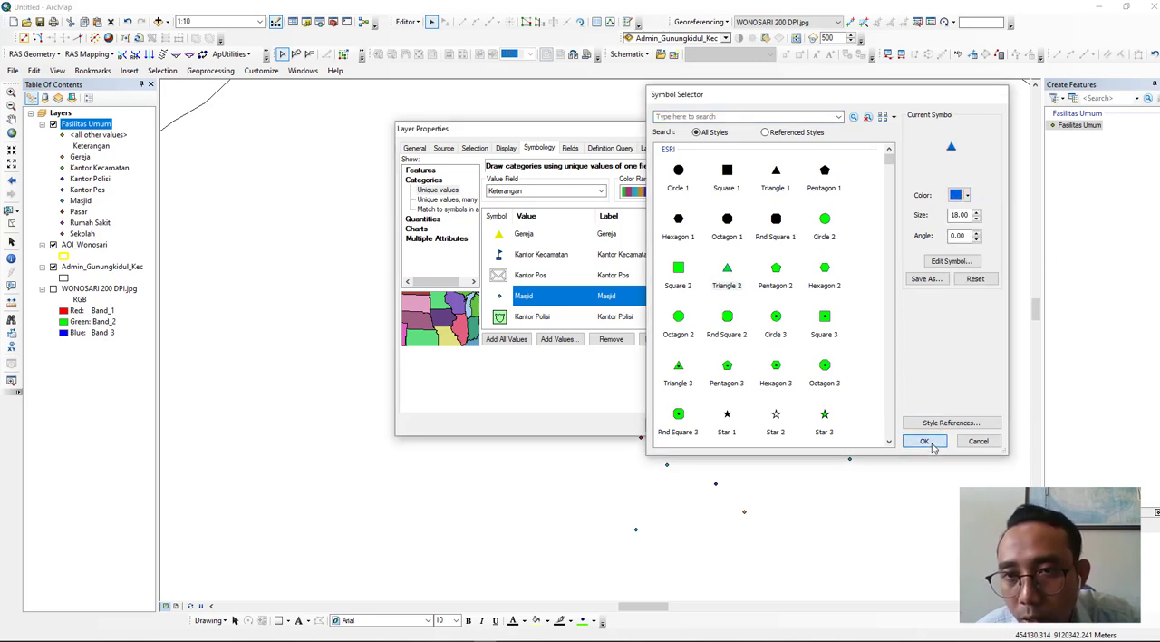
{"action": "left_click", "coordinate": [925, 440]}
{"action": "scroll", "coordinate": [510, 323], "scroll_direction": "down", "scroll_amount": 1}
{"action": "double_click", "coordinate": [501, 276]}
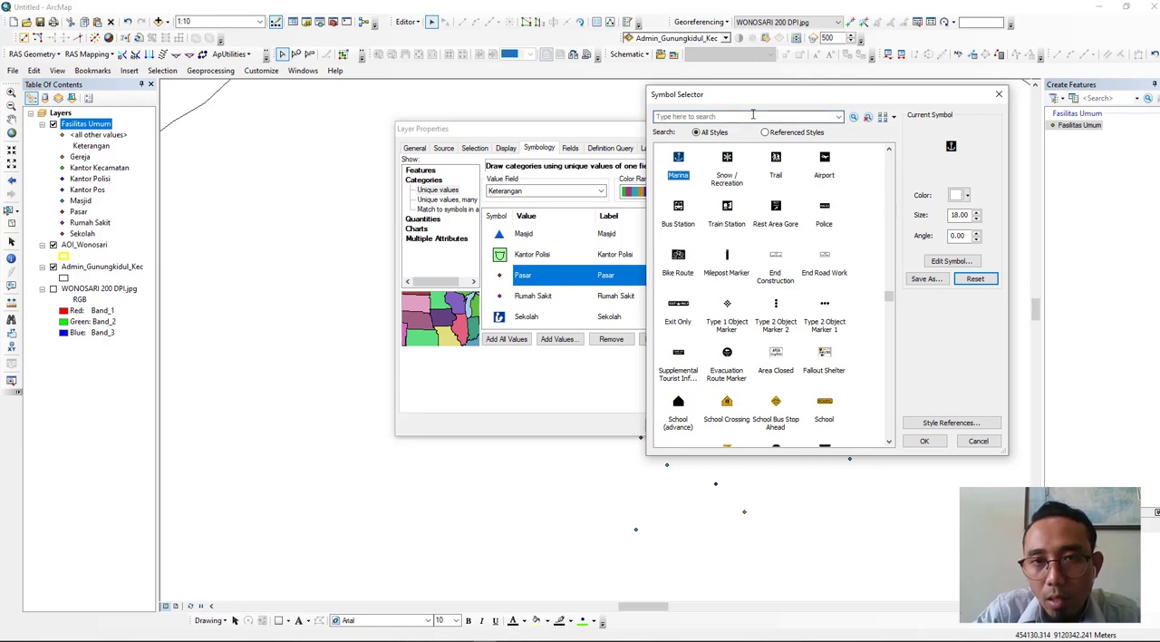
{"action": "left_click", "coordinate": [752, 114]}
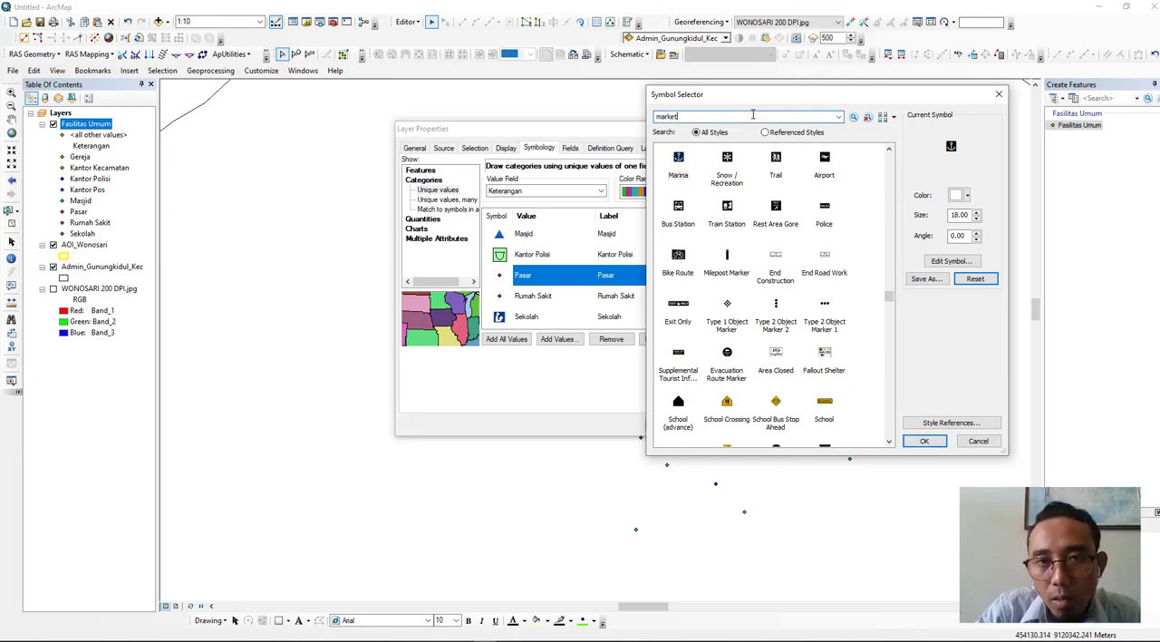
{"action": "key", "text": "Return"}
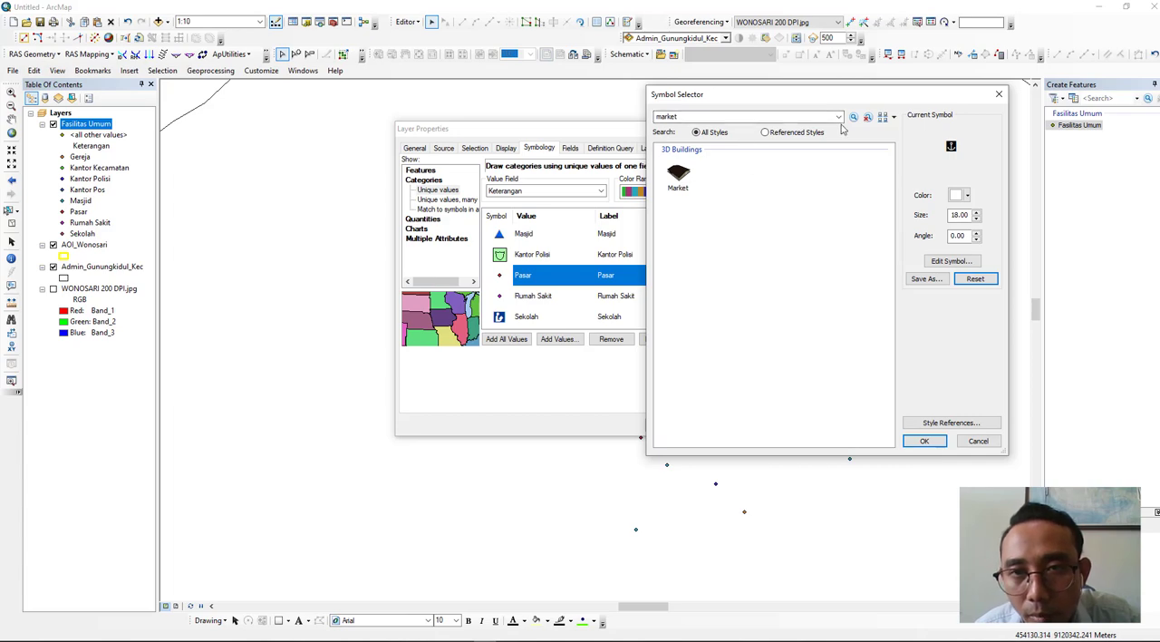
{"action": "left_click", "coordinate": [777, 131]}
{"action": "double_click", "coordinate": [690, 119]}
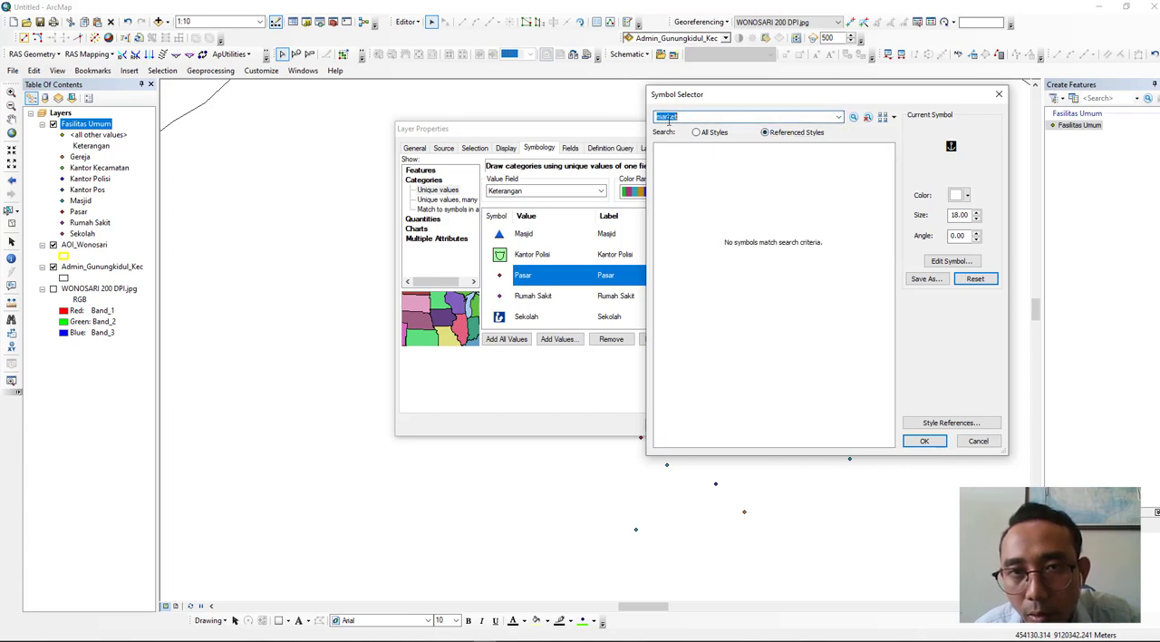
{"action": "key", "text": "BackSpace"}
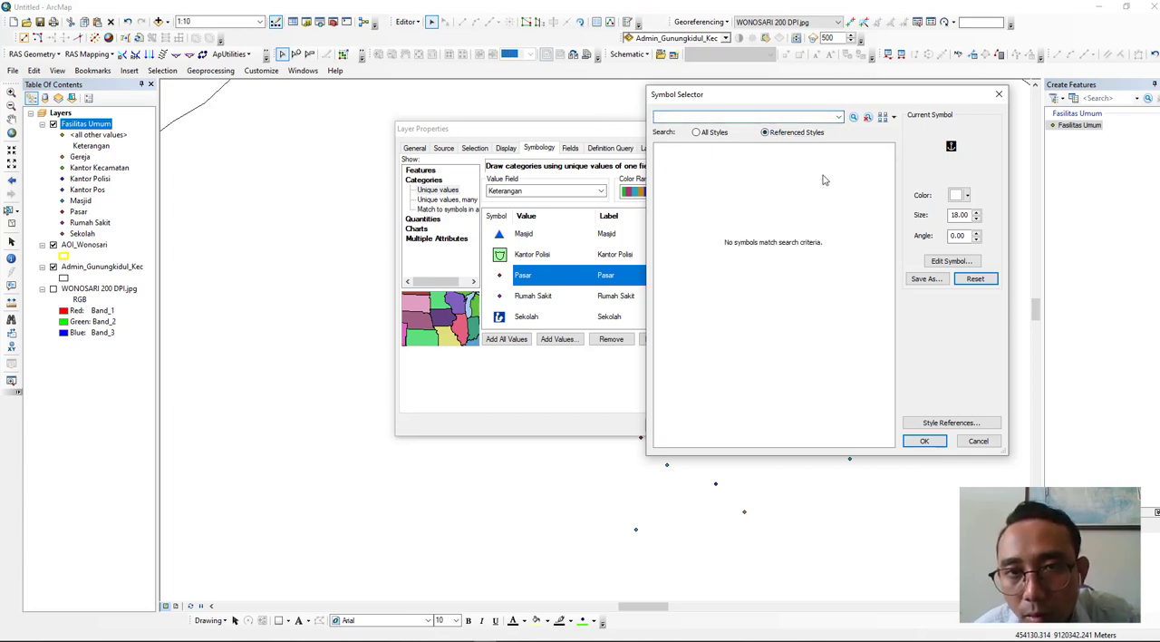
{"action": "left_click", "coordinate": [999, 95]}
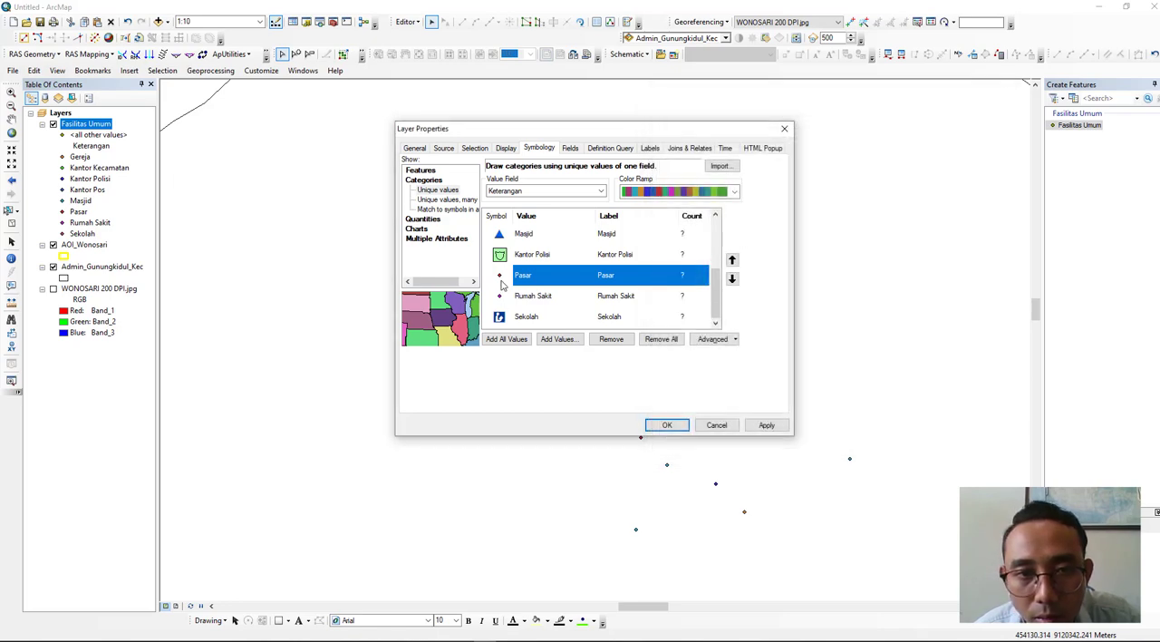
- Assign the Asterisk 3 marker in yellow to the Pasar category, choosing from the referenced styles
{"action": "double_click", "coordinate": [499, 276]}
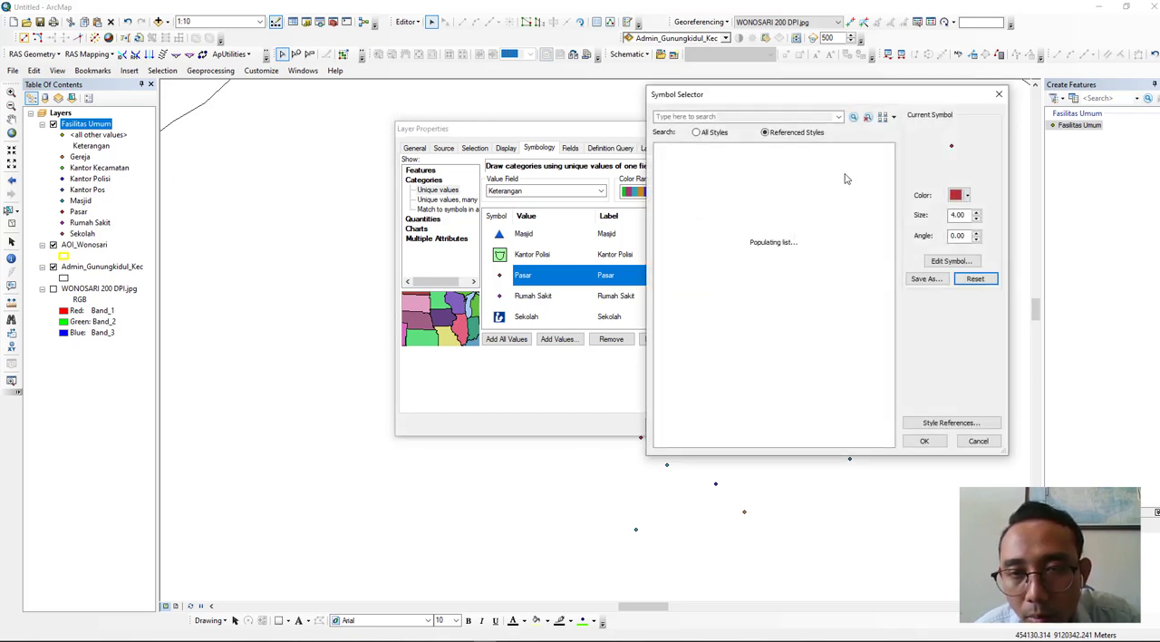
{"action": "scroll", "coordinate": [816, 217], "scroll_direction": "down", "scroll_amount": 5}
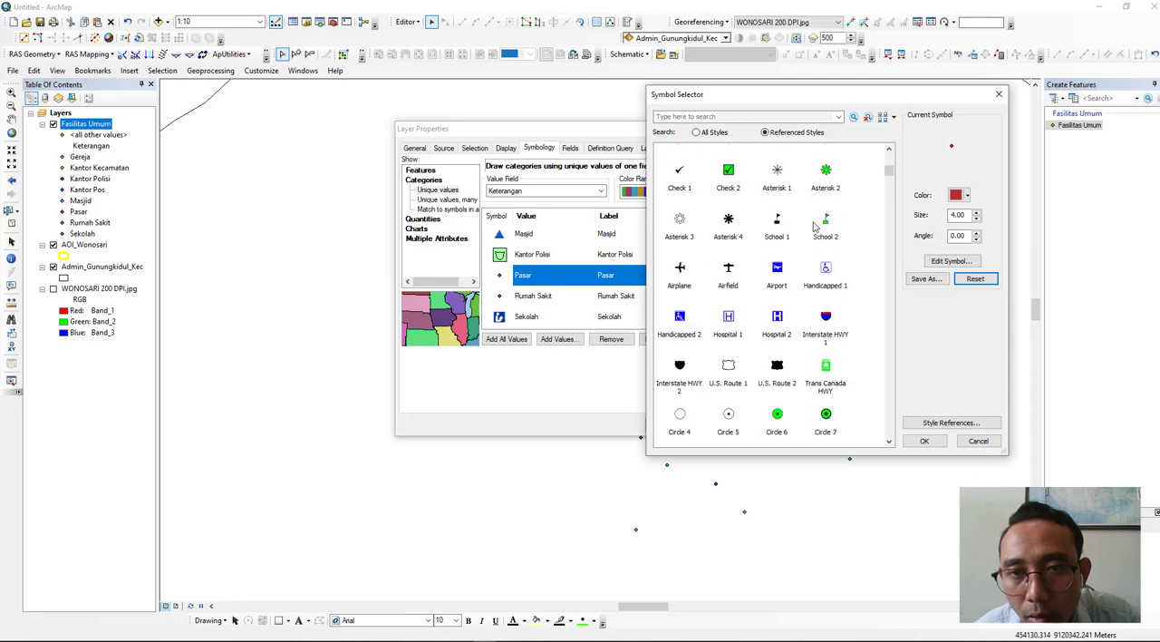
{"action": "left_click", "coordinate": [689, 237]}
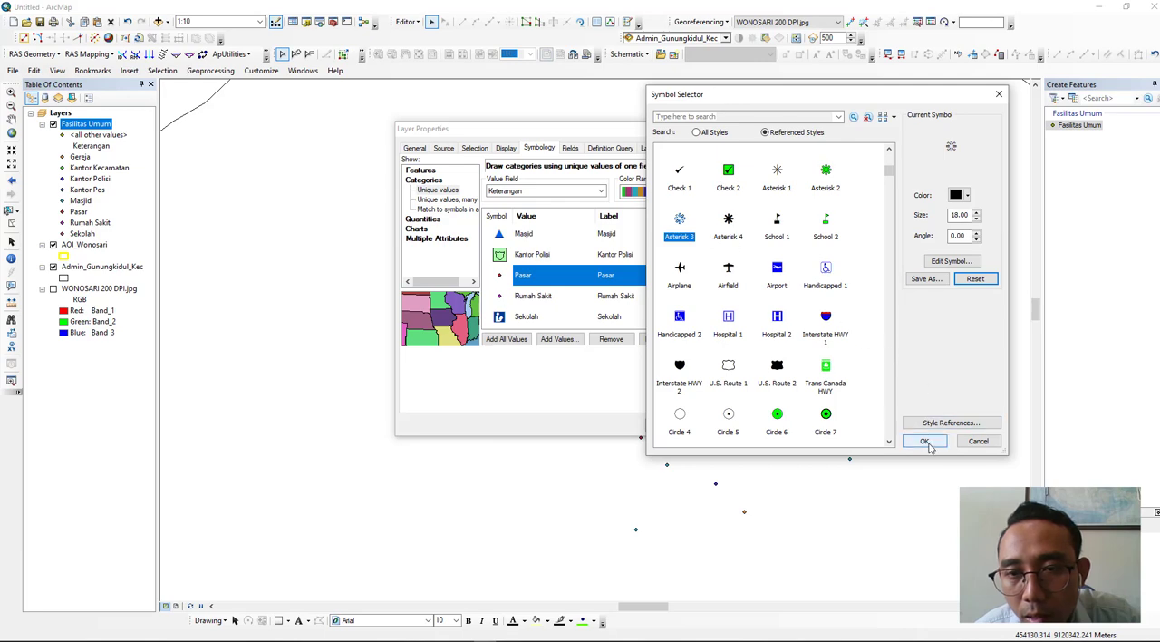
{"action": "left_click", "coordinate": [958, 197]}
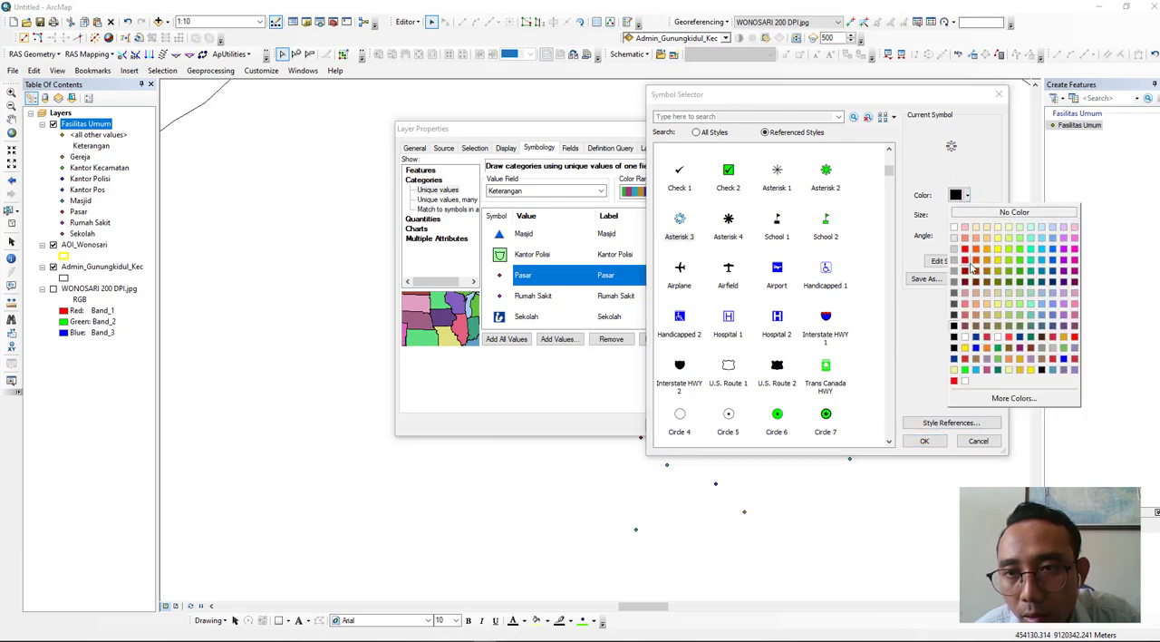
{"action": "left_click", "coordinate": [1001, 256]}
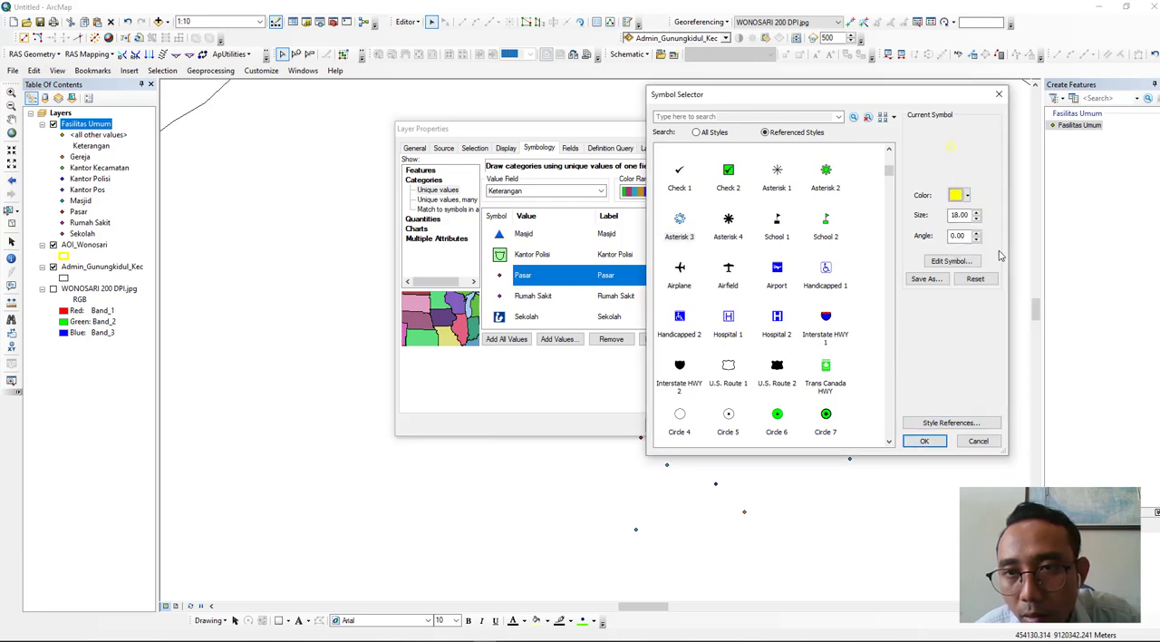
{"action": "left_click", "coordinate": [924, 440]}
- Assign the Cross 2 marker in red to the Rumah Sakit category
{"action": "double_click", "coordinate": [498, 298]}
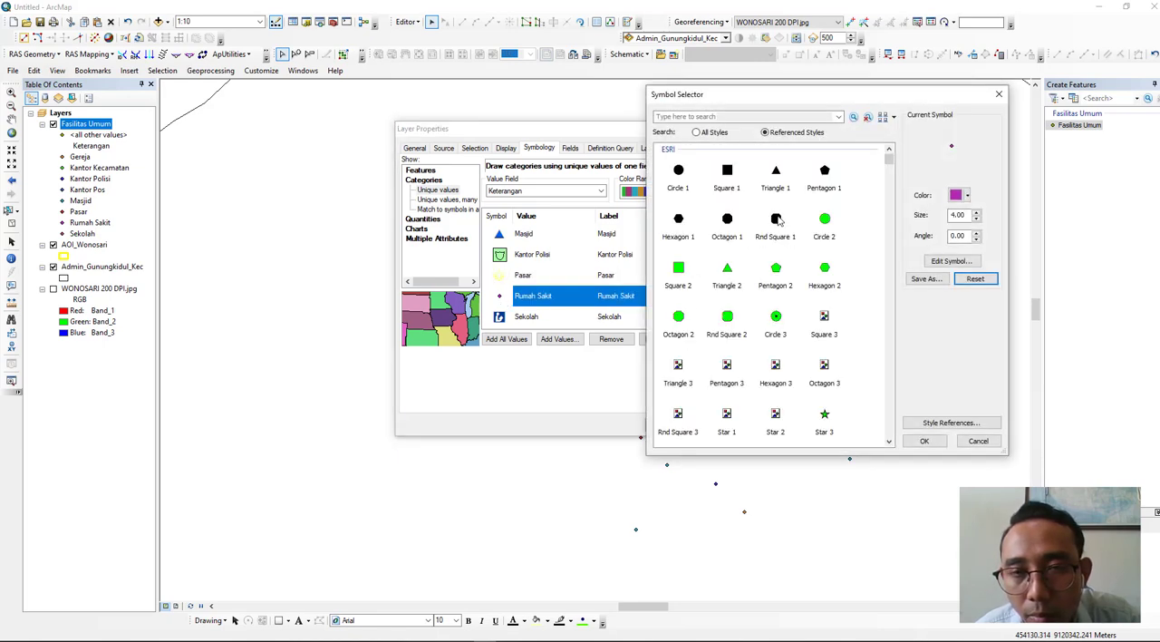
{"action": "scroll", "coordinate": [784, 268], "scroll_direction": "down", "scroll_amount": 3}
{"action": "left_click", "coordinate": [776, 292]}
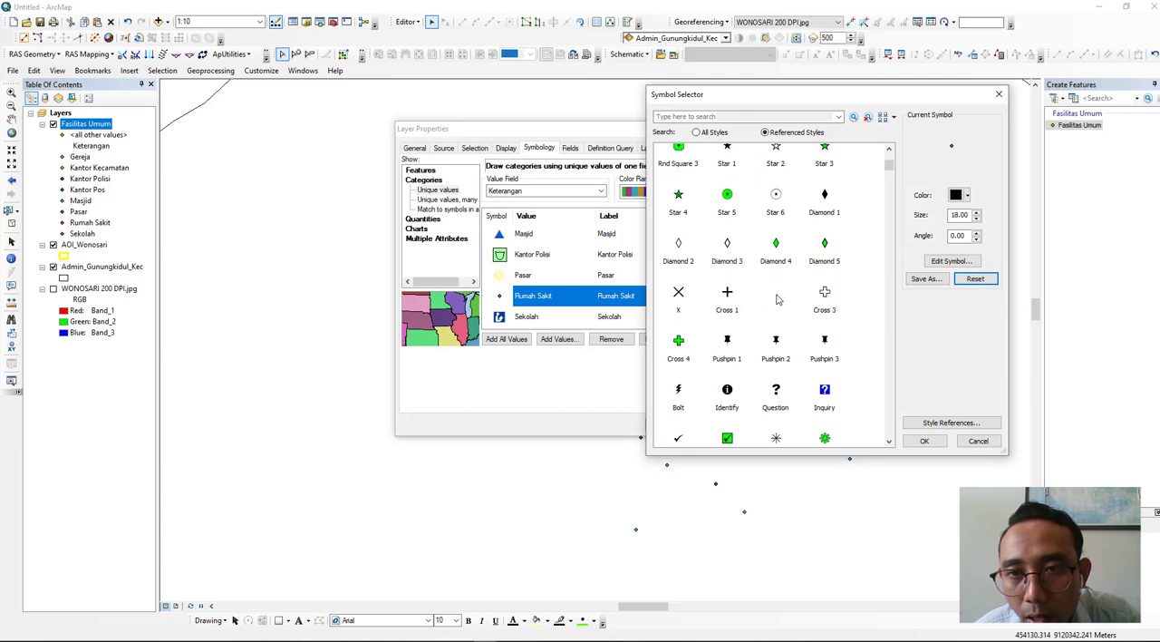
{"action": "left_click", "coordinate": [962, 196]}
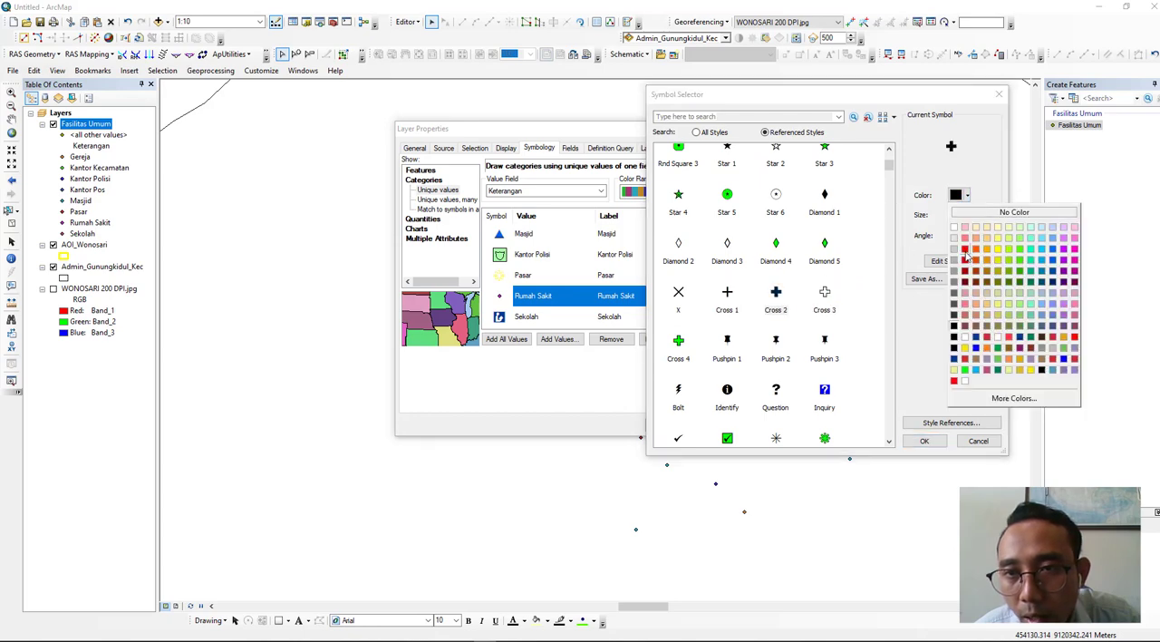
{"action": "left_click", "coordinate": [966, 249]}
{"action": "left_click", "coordinate": [923, 442]}
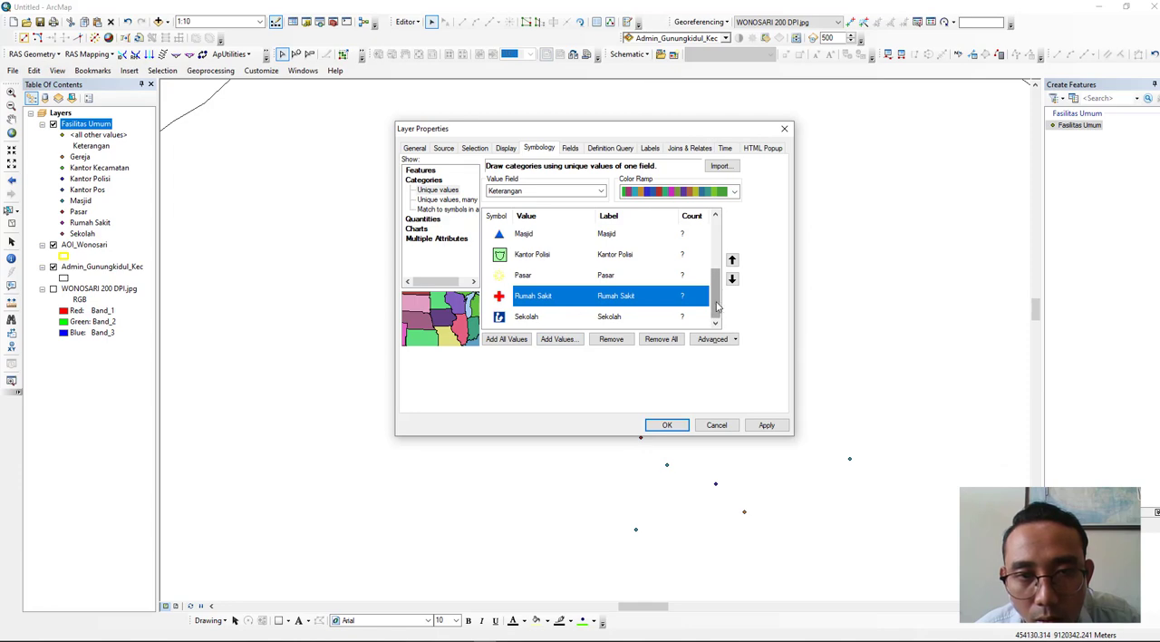
- Check the category list and apply the unique-value symbology to the Fasilitas Umum layer
{"action": "scroll", "coordinate": [700, 273], "scroll_direction": "up", "scroll_amount": 2}
{"action": "scroll", "coordinate": [701, 274], "scroll_direction": "down", "scroll_amount": 2}
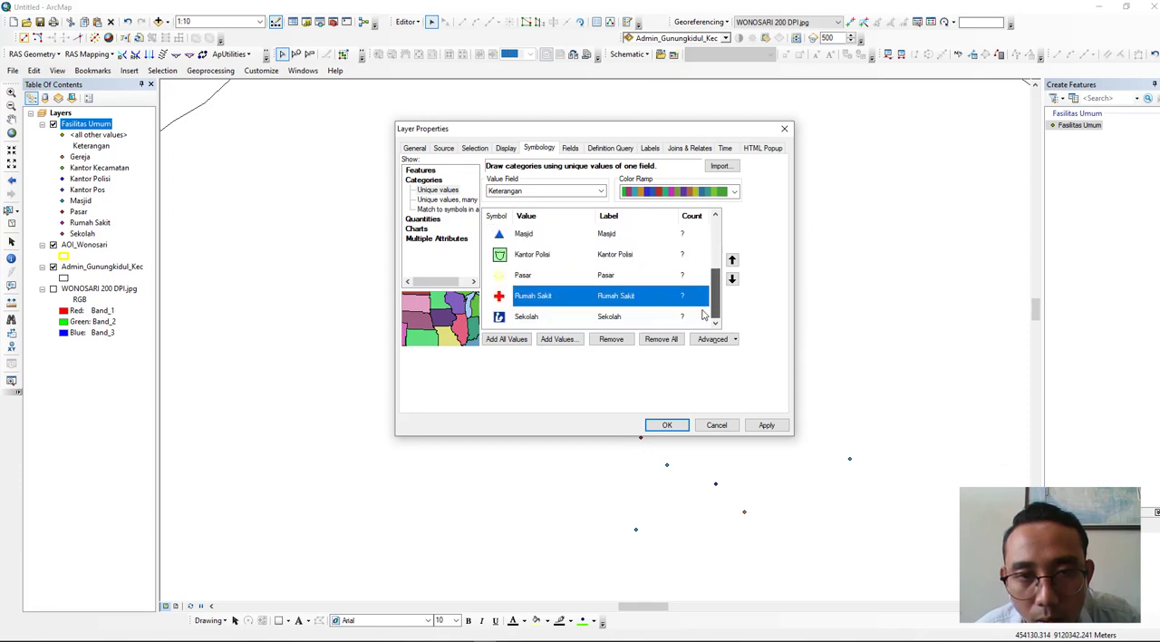
{"action": "left_click", "coordinate": [667, 426]}
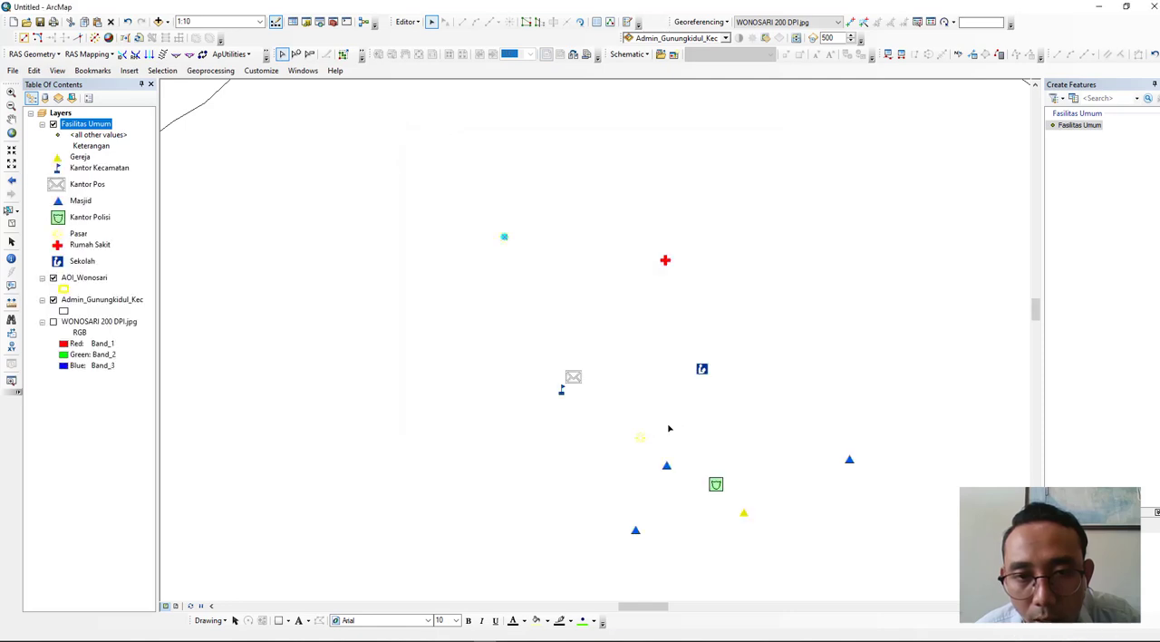
- Turn on the WONOSARI 200 DPI.jpg layer to compare the facility symbols with the scanned map around Wonosari
{"action": "left_click_drag", "start_coordinate": [666, 409], "coordinate": [589, 352]}
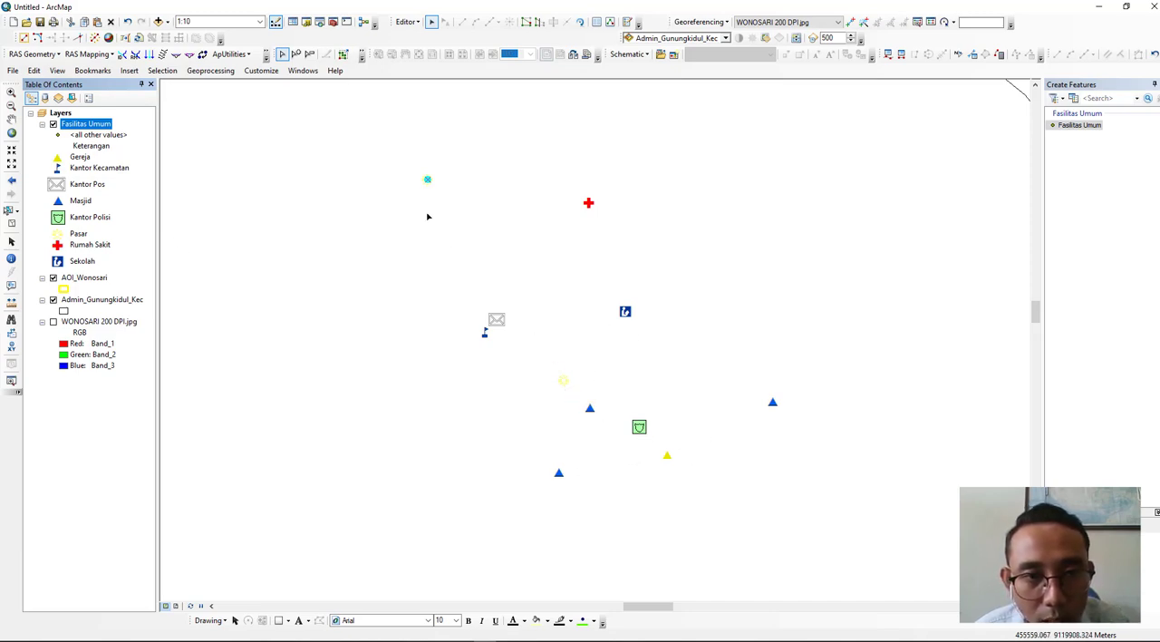
{"action": "left_click", "coordinate": [110, 405]}
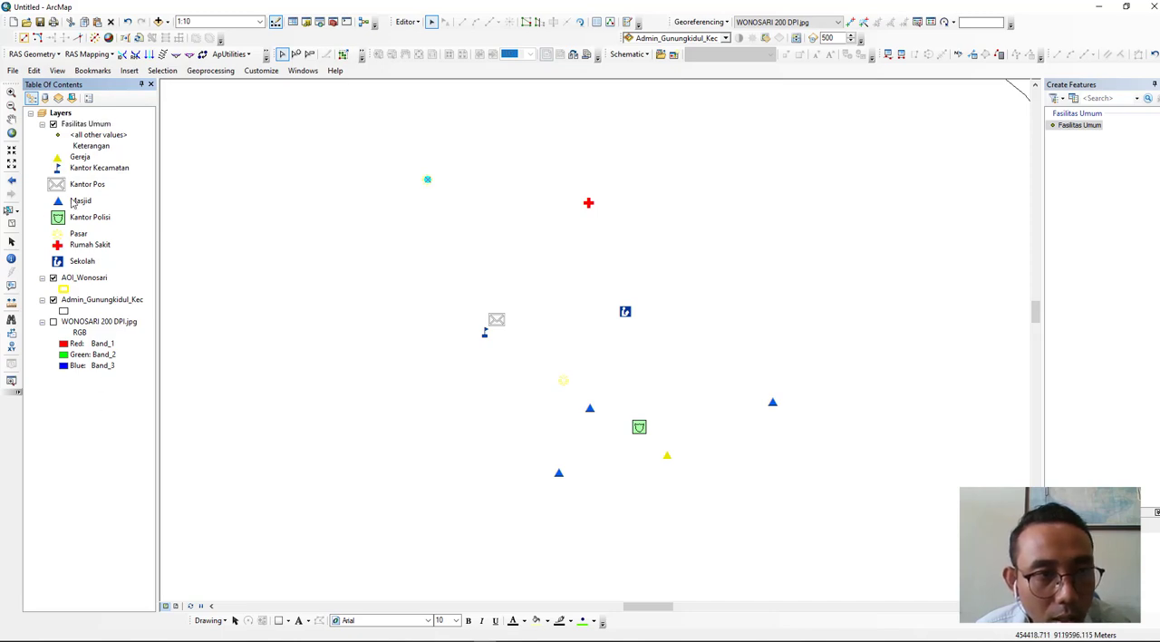
{"action": "left_click", "coordinate": [53, 321]}
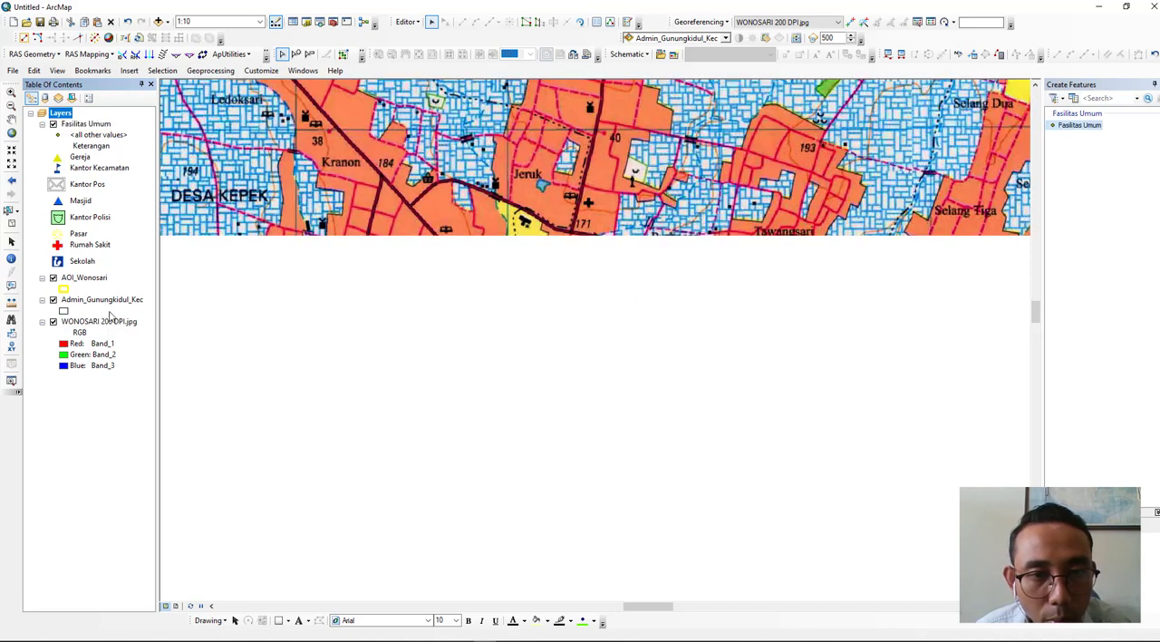
{"action": "scroll", "coordinate": [601, 353], "scroll_direction": "down", "scroll_amount": 4}
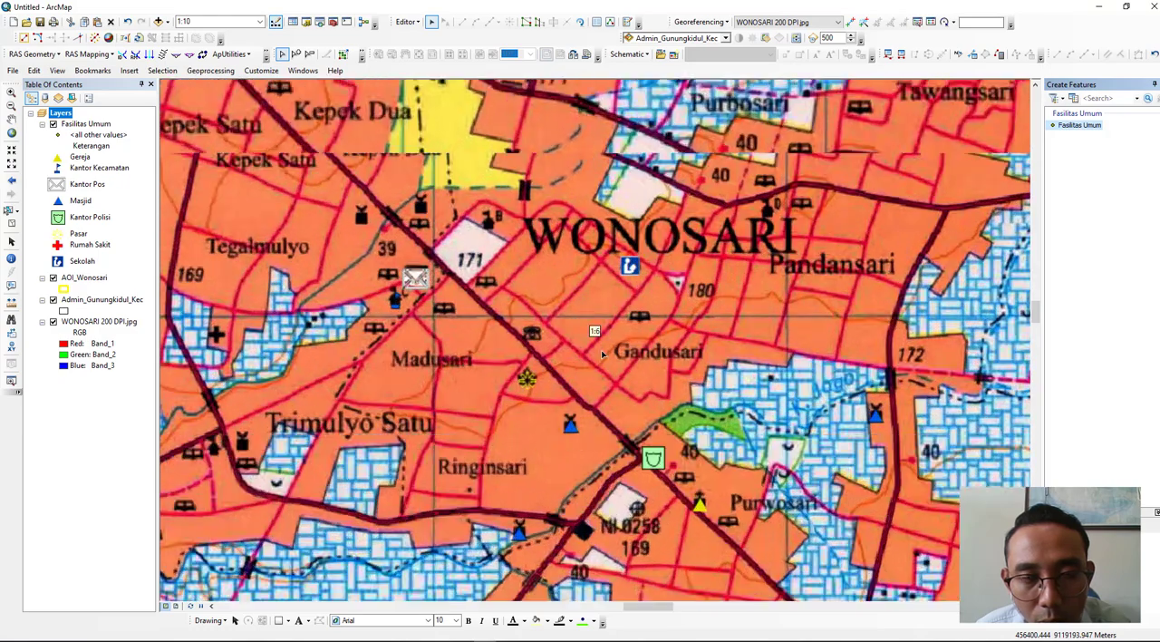
{"action": "scroll", "coordinate": [601, 350], "scroll_direction": "up", "scroll_amount": 2}
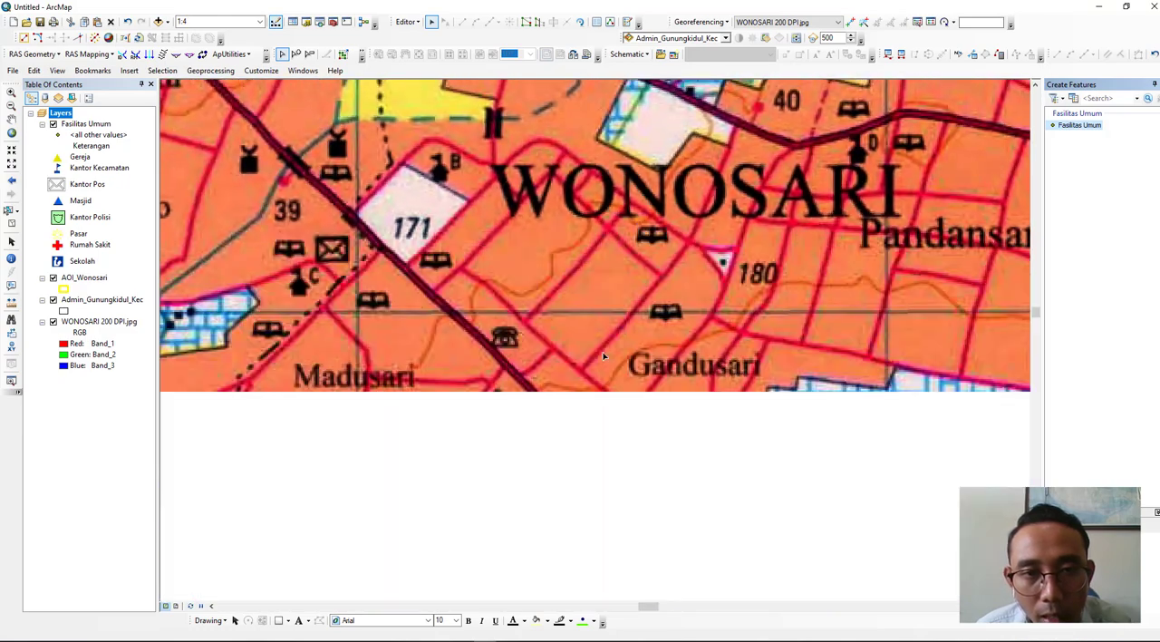
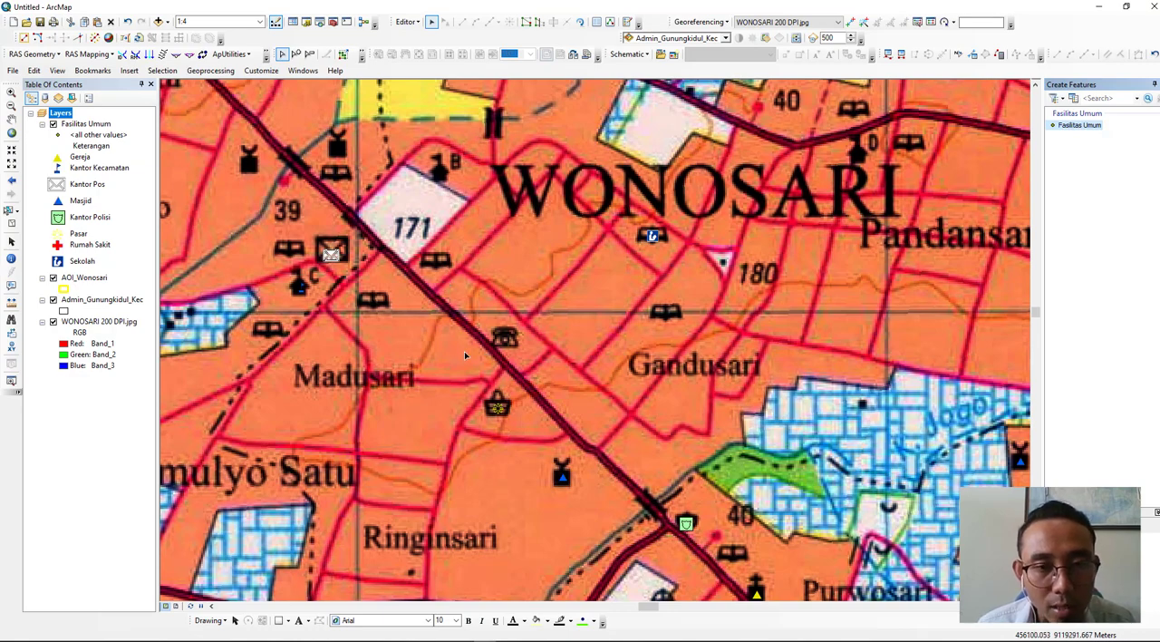
- Save the map document as Acara 2 Kelompok B in the Kelompok 2 folder
{"action": "scroll", "coordinate": [465, 347], "scroll_direction": "down", "scroll_amount": 5}
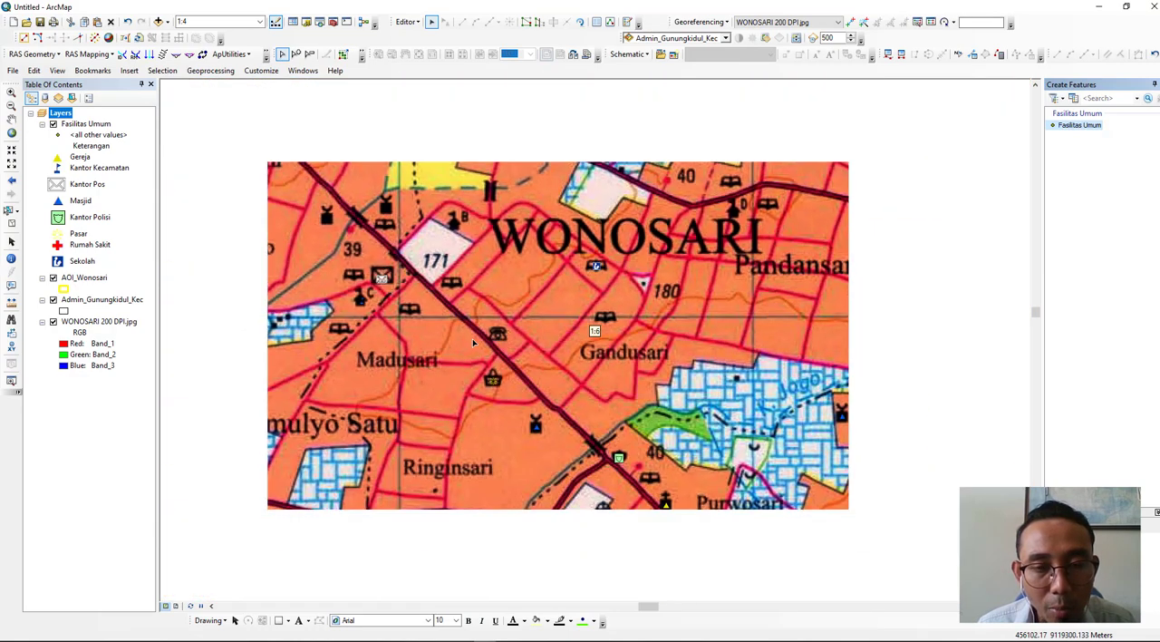
{"action": "scroll", "coordinate": [474, 342], "scroll_direction": "down", "scroll_amount": 3}
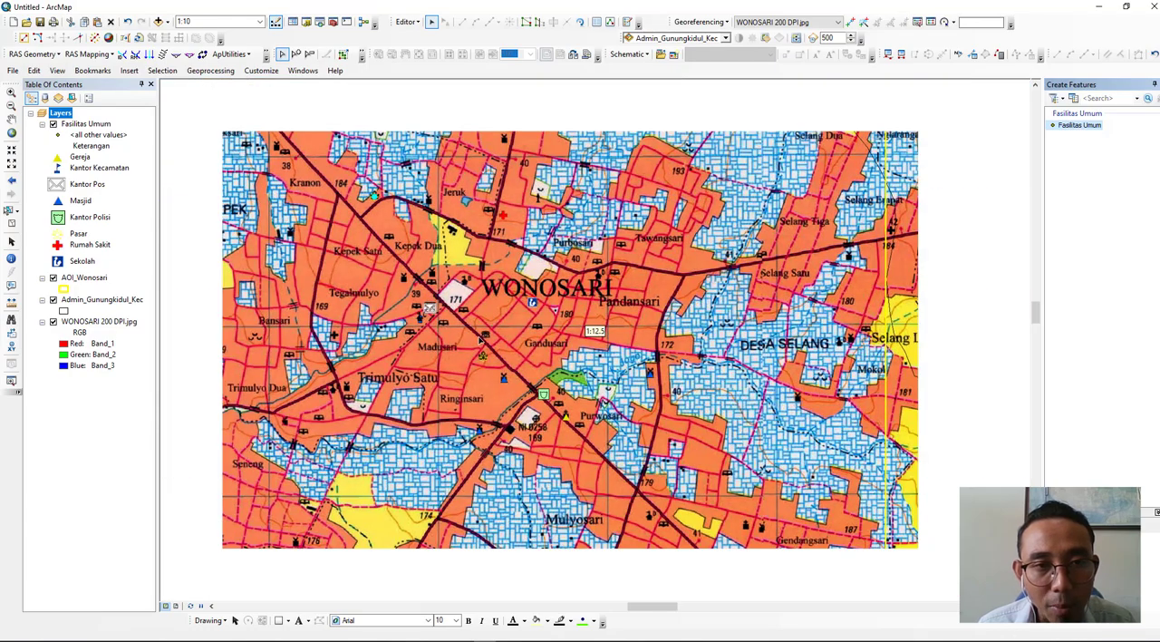
{"action": "scroll", "coordinate": [555, 256], "scroll_direction": "down", "scroll_amount": 2}
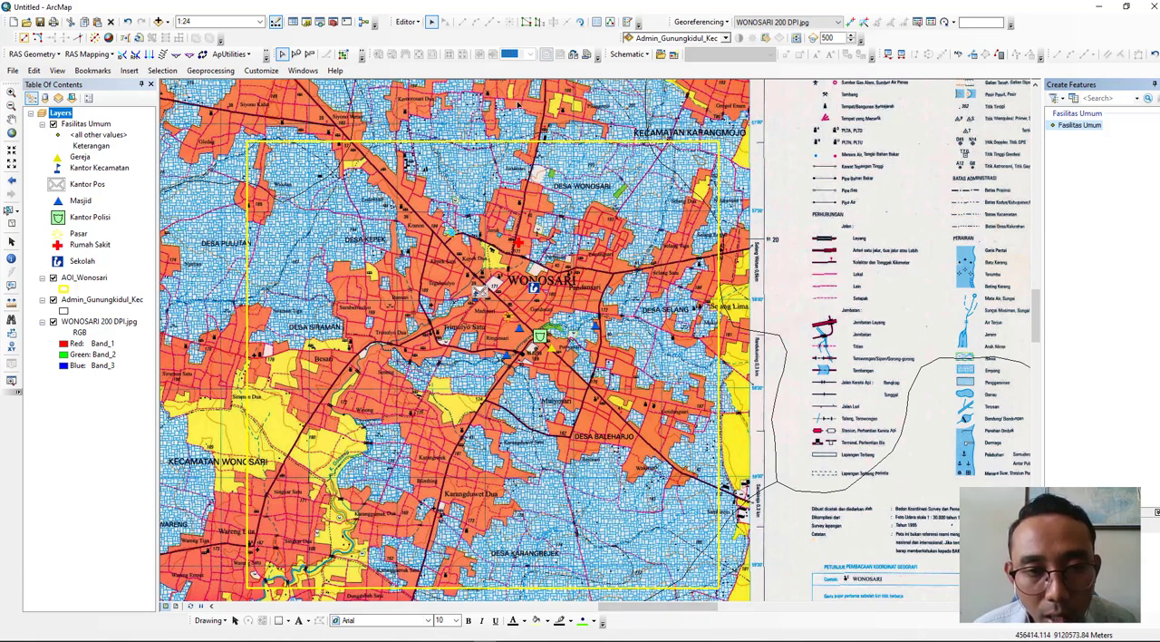
{"action": "left_click", "coordinate": [404, 21]}
{"action": "left_click", "coordinate": [426, 41]}
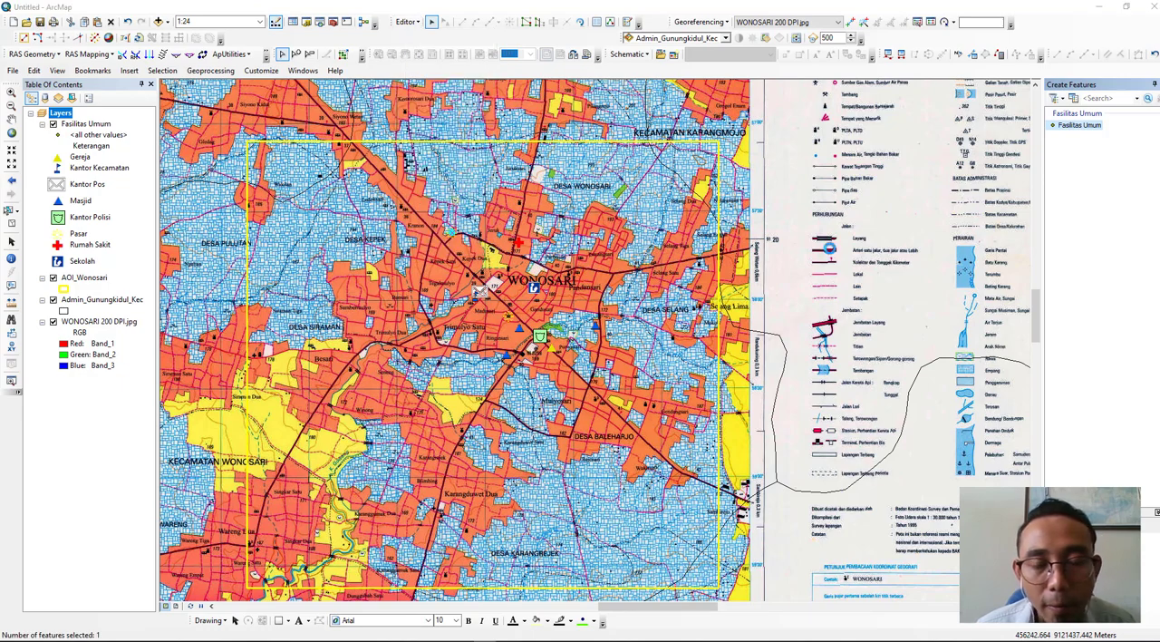
{"action": "key", "text": "ctrl+s"}
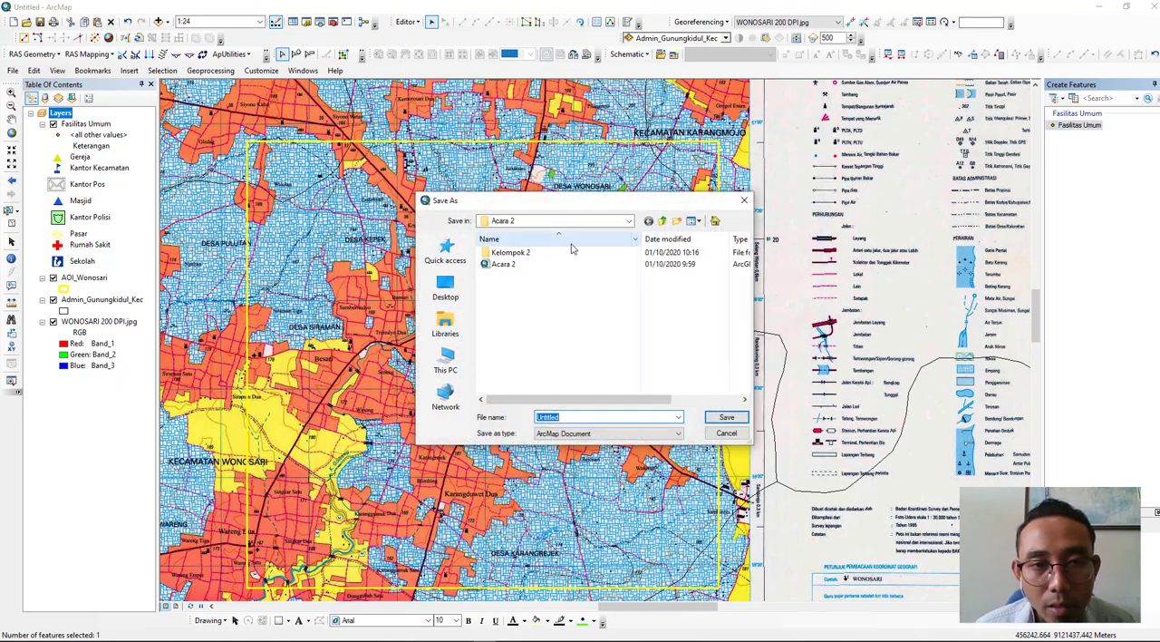
{"action": "double_click", "coordinate": [551, 254]}
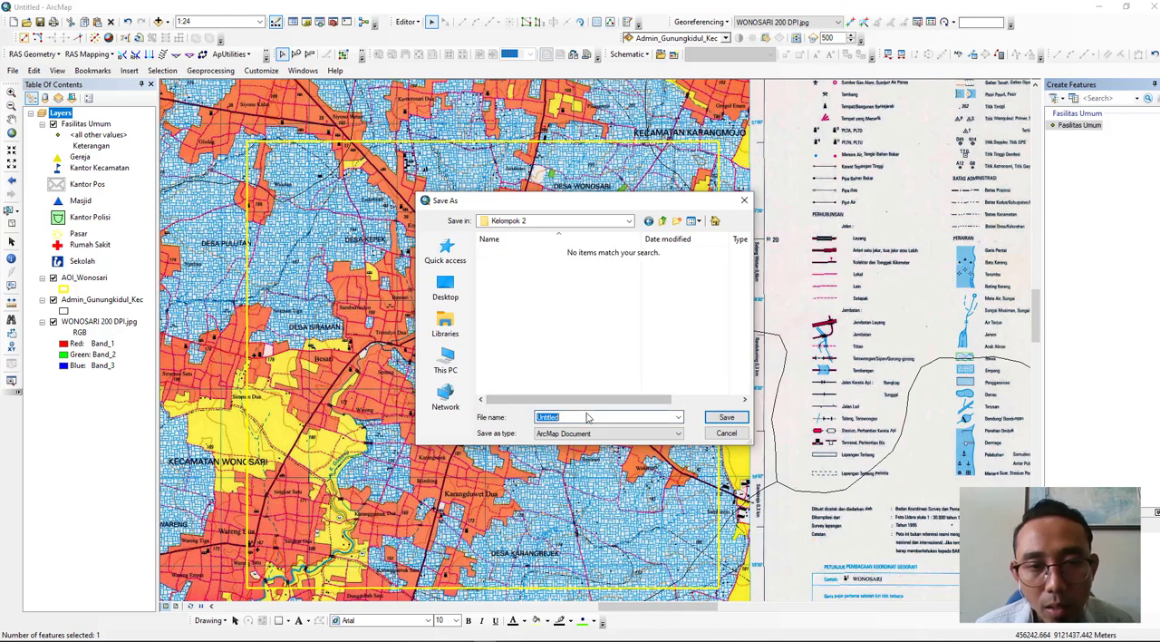
{"action": "type", "text": "Acara 2 Kelompok B"}
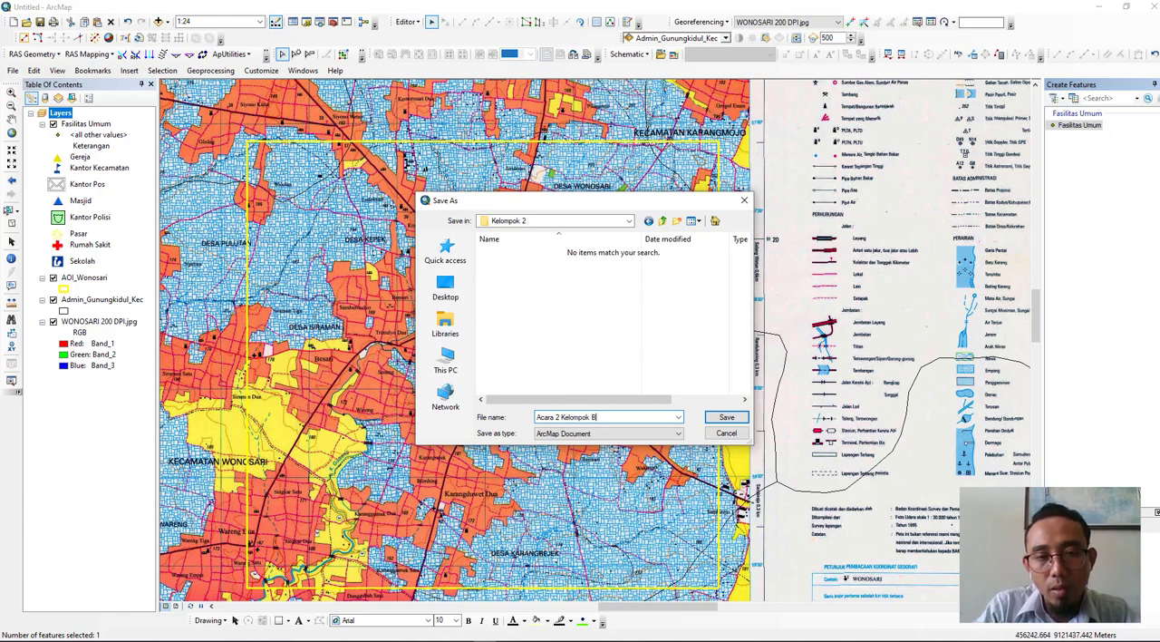
{"action": "key", "text": "Return"}
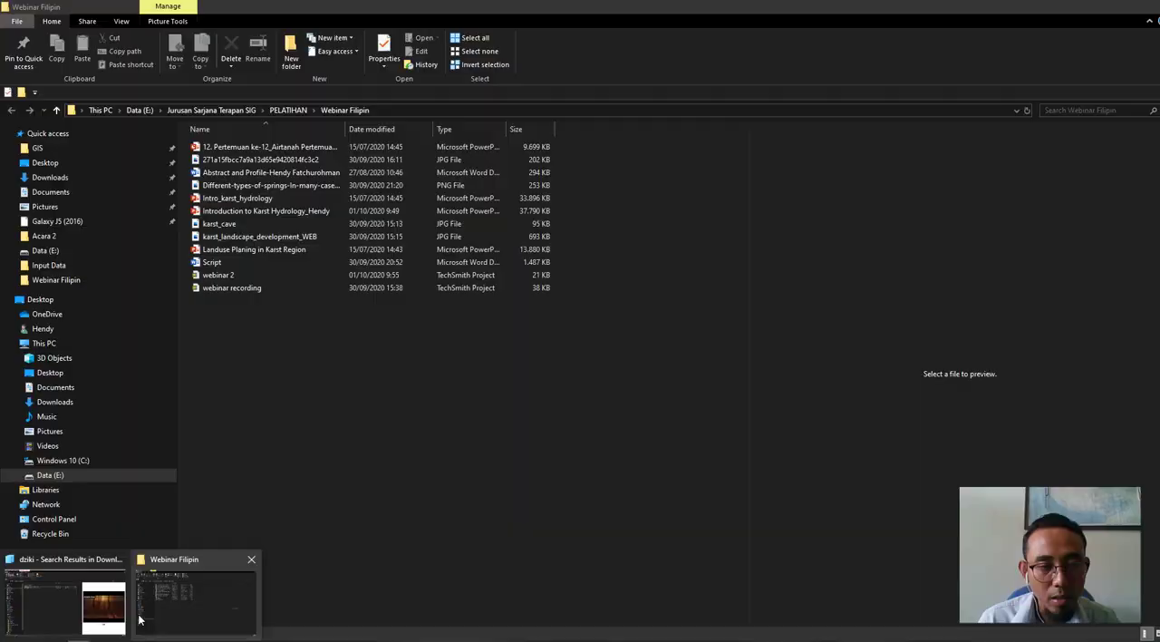
- Switch to File Explorer and open the Survey Goa Arkeologi workbook from TEACHING, PRAKTIKUM & TUTORIAL, Input Data, Acara 2
{"action": "mouse_move", "coordinate": [93, 615]}
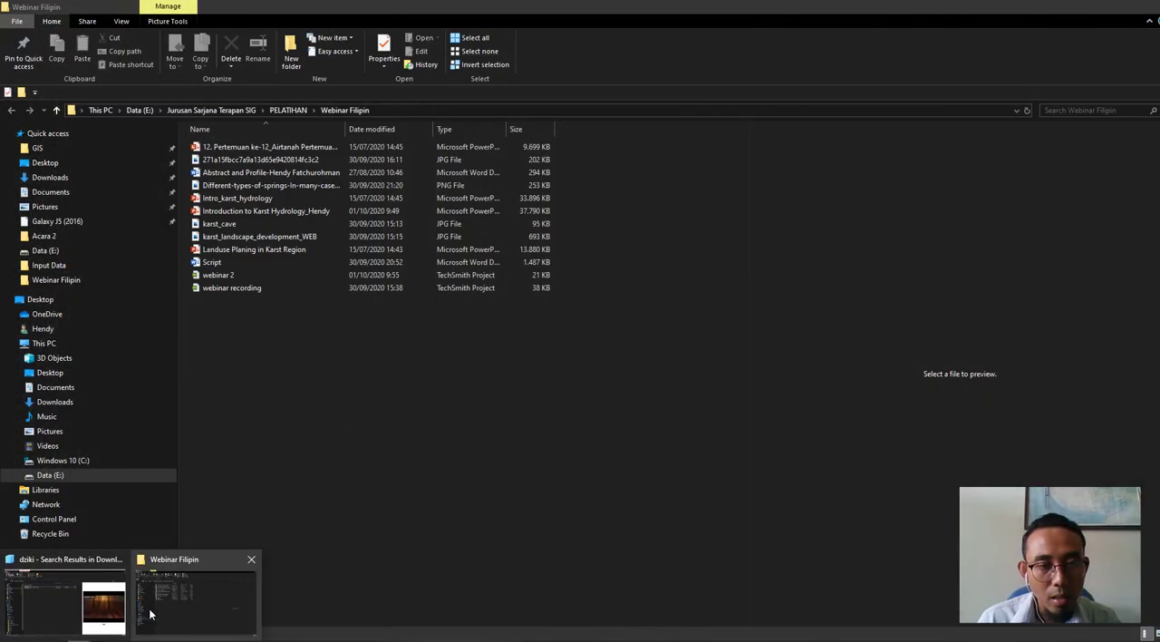
{"action": "left_click", "coordinate": [148, 609]}
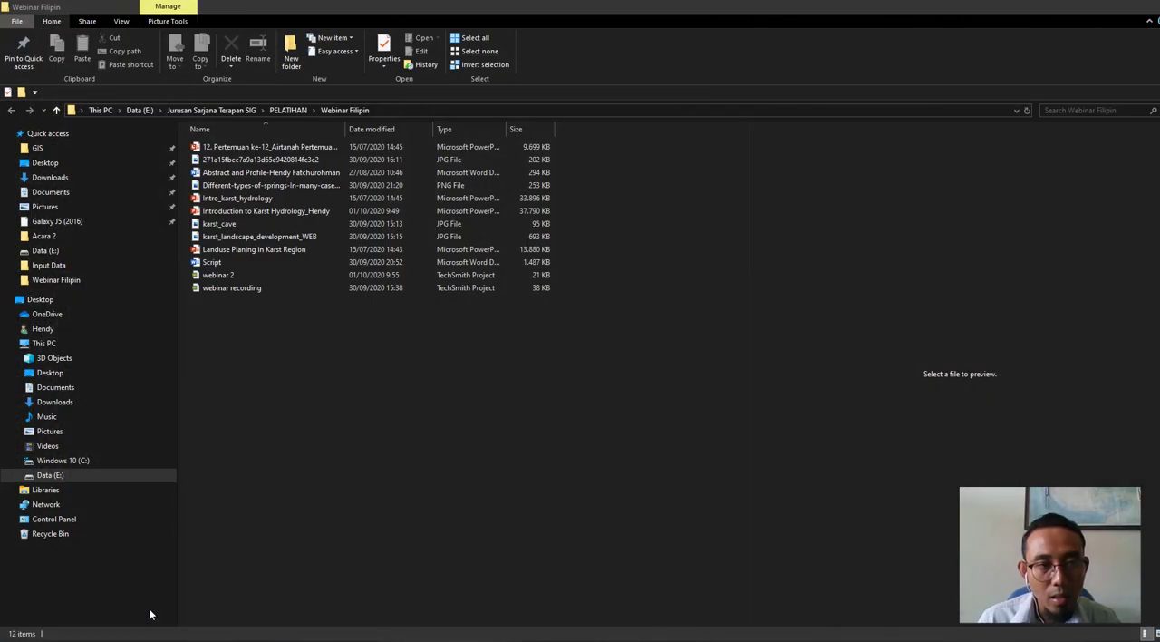
{"action": "left_click", "coordinate": [209, 113]}
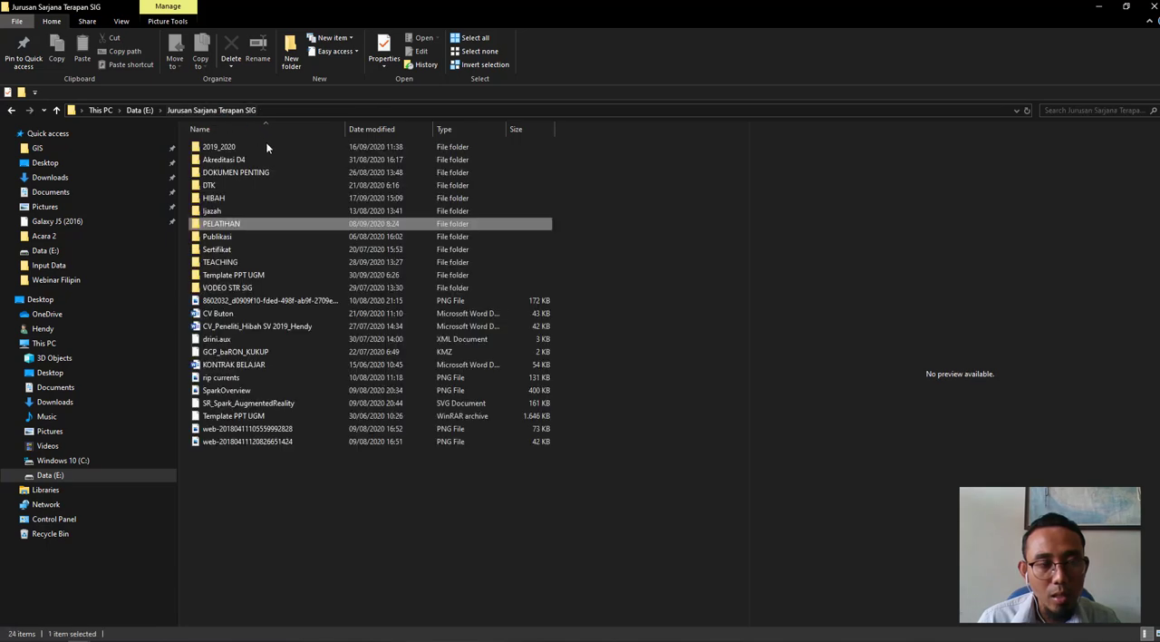
{"action": "double_click", "coordinate": [222, 262]}
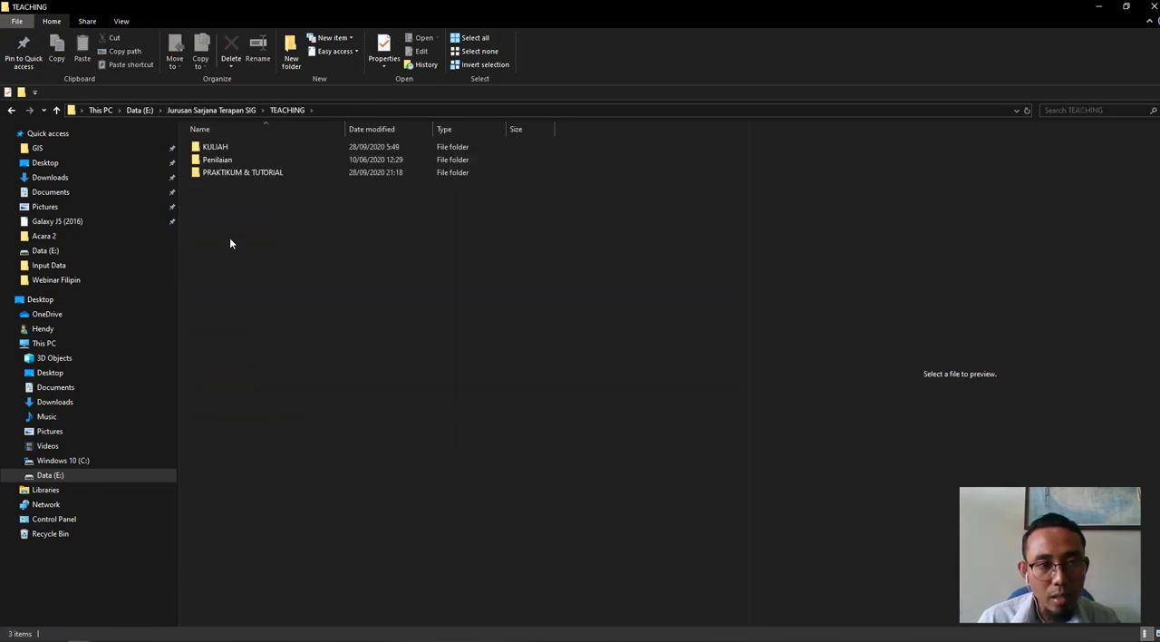
{"action": "double_click", "coordinate": [221, 172]}
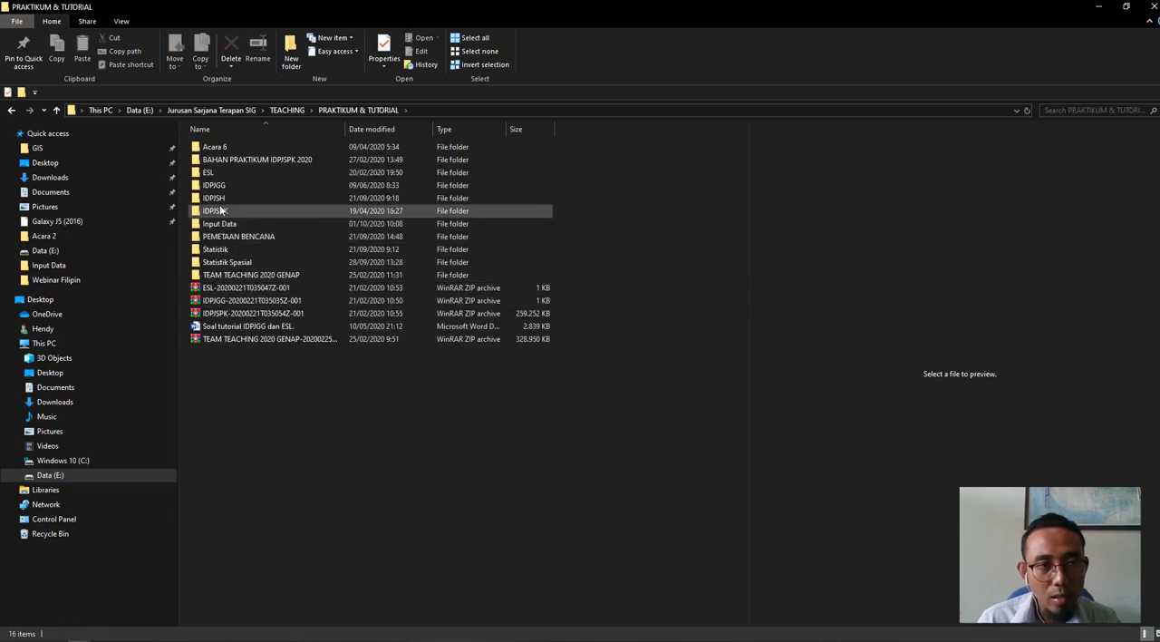
{"action": "double_click", "coordinate": [218, 230]}
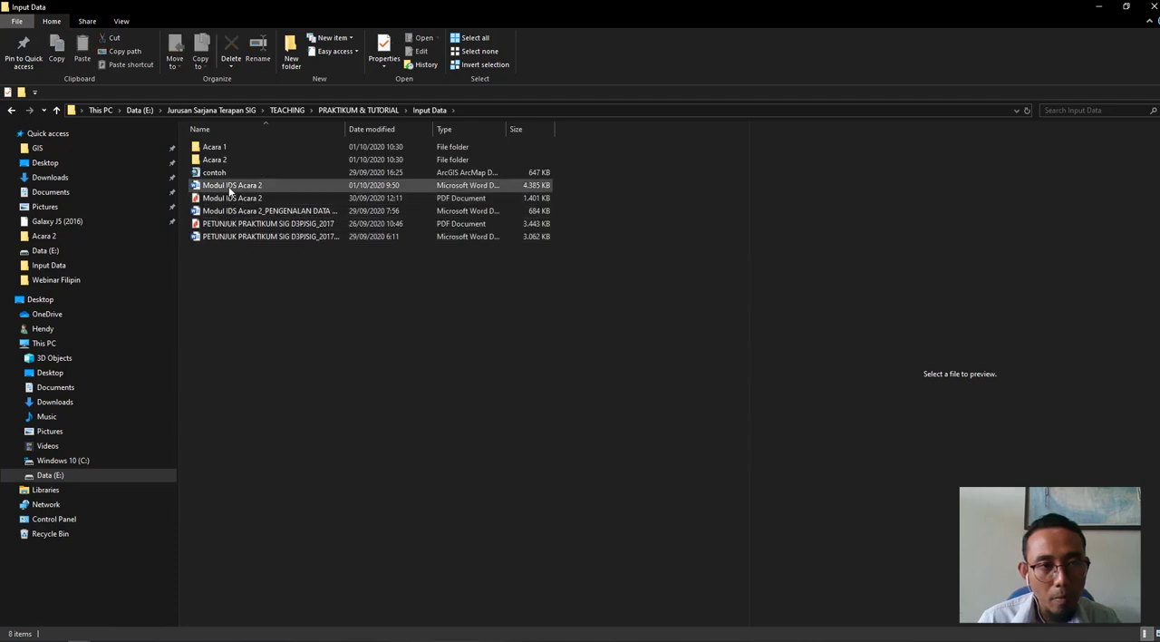
{"action": "double_click", "coordinate": [228, 159]}
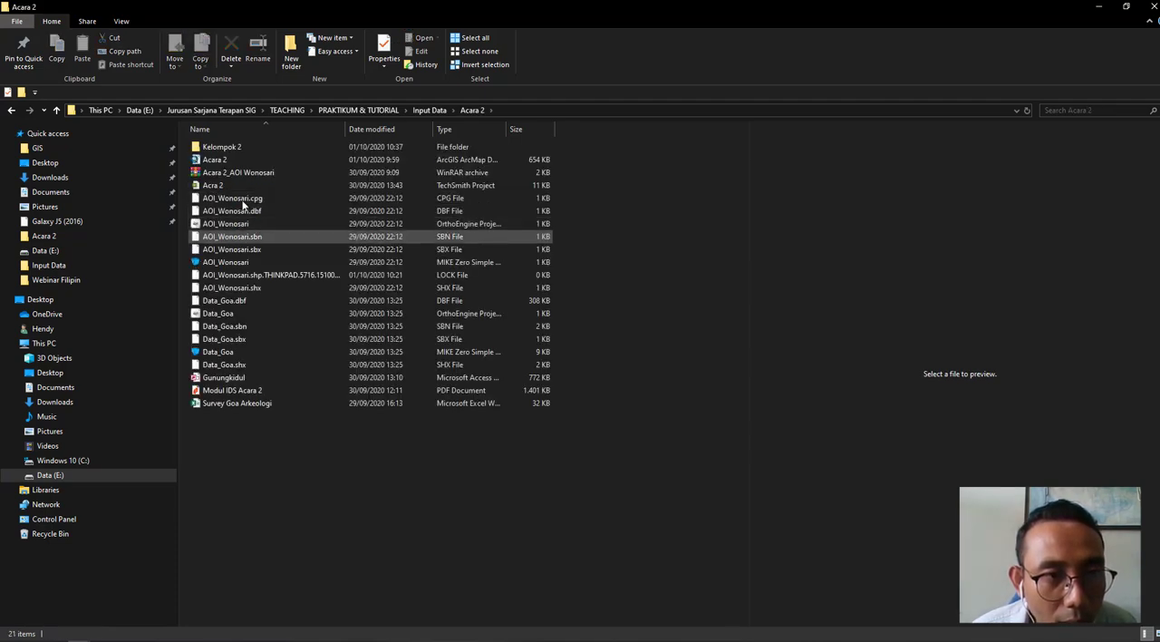
{"action": "left_click", "coordinate": [237, 405]}
{"action": "double_click", "coordinate": [237, 406]}
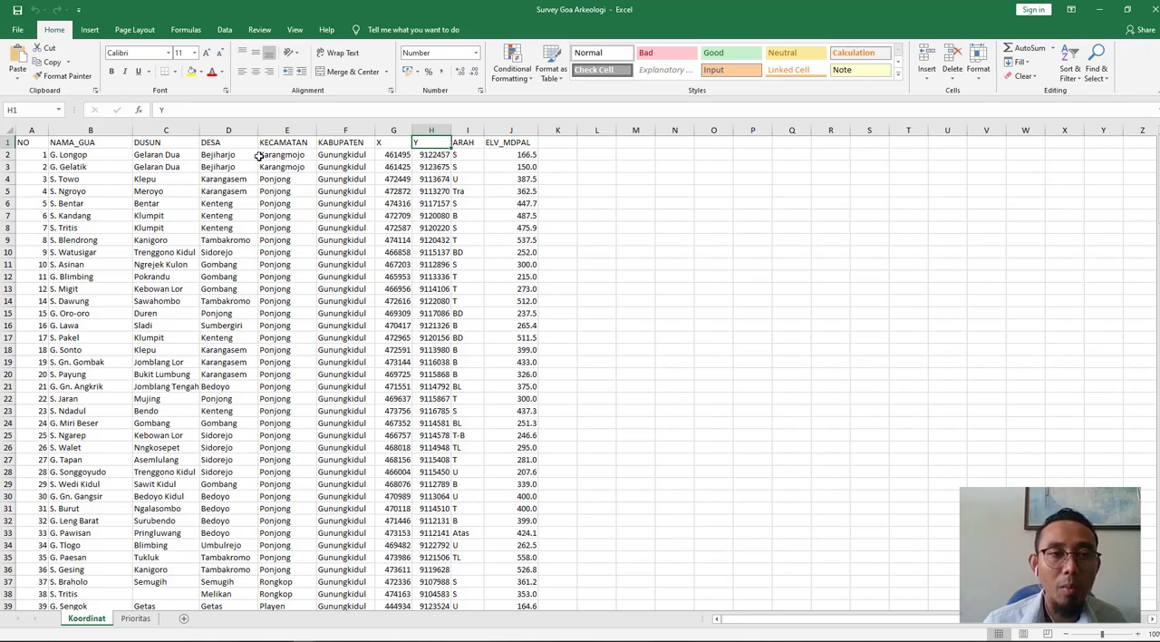
- Examine the X, Y, ARAH and ELV_MDPAL columns and the full cave list in the Koordinat sheet
{"action": "left_click", "coordinate": [385, 144]}
{"action": "left_click", "coordinate": [417, 146]}
{"action": "left_click", "coordinate": [394, 144]}
{"action": "left_click", "coordinate": [396, 156]}
{"action": "left_click", "coordinate": [392, 145]}
{"action": "left_click", "coordinate": [425, 146]}
{"action": "left_click", "coordinate": [463, 144]}
{"action": "left_click", "coordinate": [507, 145]}
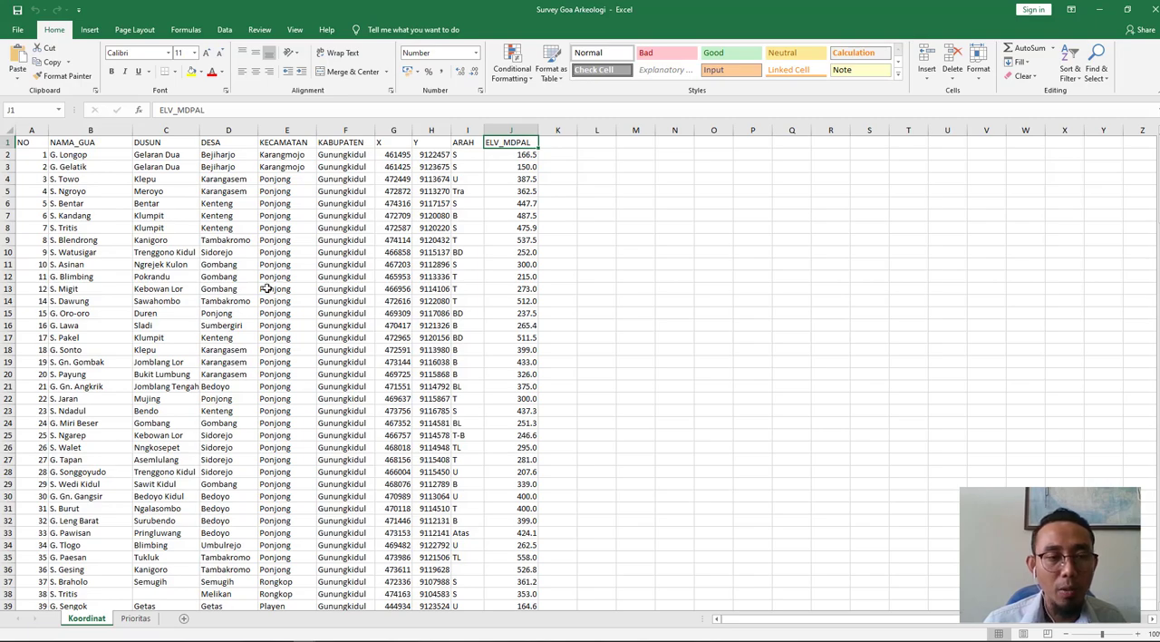
{"action": "scroll", "coordinate": [266, 288], "scroll_direction": "down", "scroll_amount": 20}
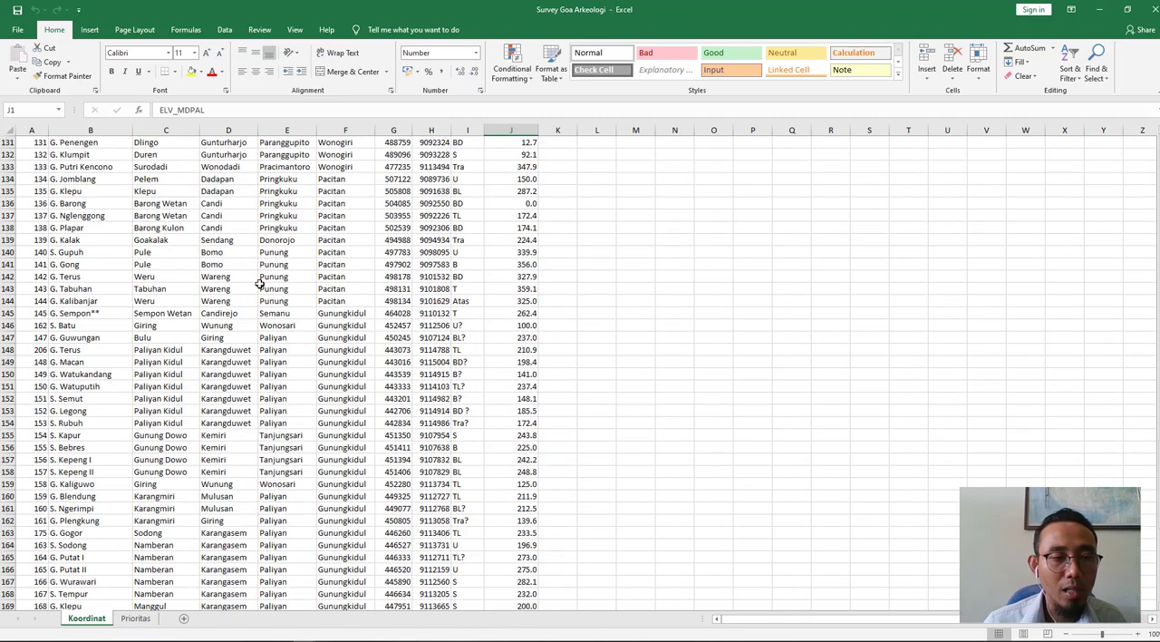
{"action": "scroll", "coordinate": [261, 284], "scroll_direction": "down", "scroll_amount": 20}
{"action": "scroll", "coordinate": [260, 286], "scroll_direction": "up", "scroll_amount": 6}
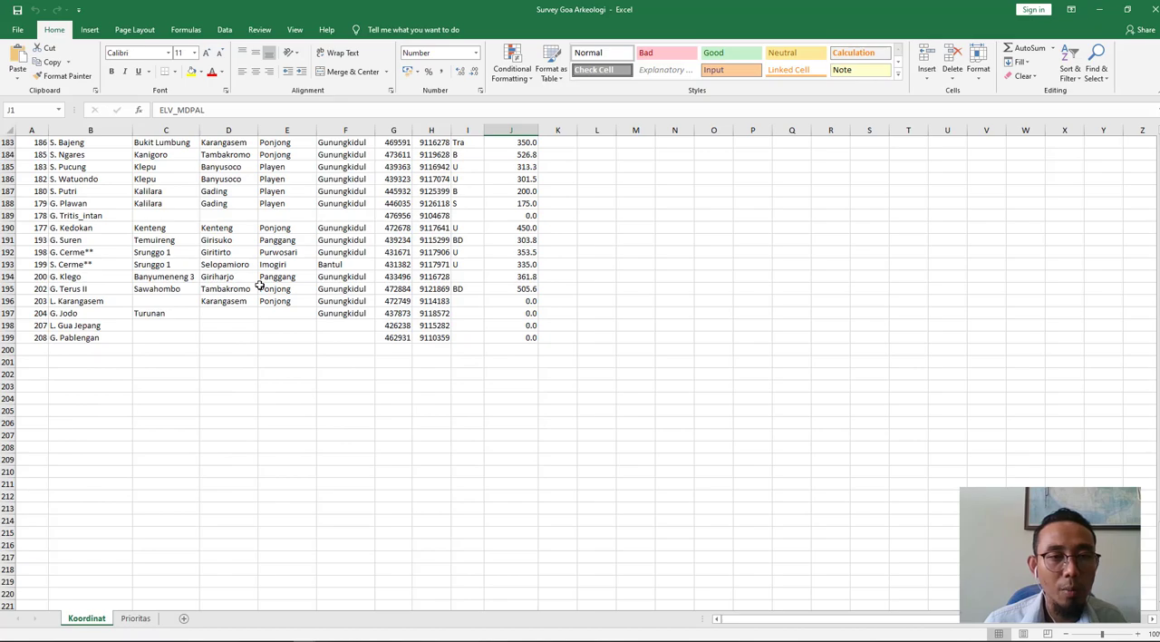
{"action": "scroll", "coordinate": [260, 287], "scroll_direction": "up", "scroll_amount": 20}
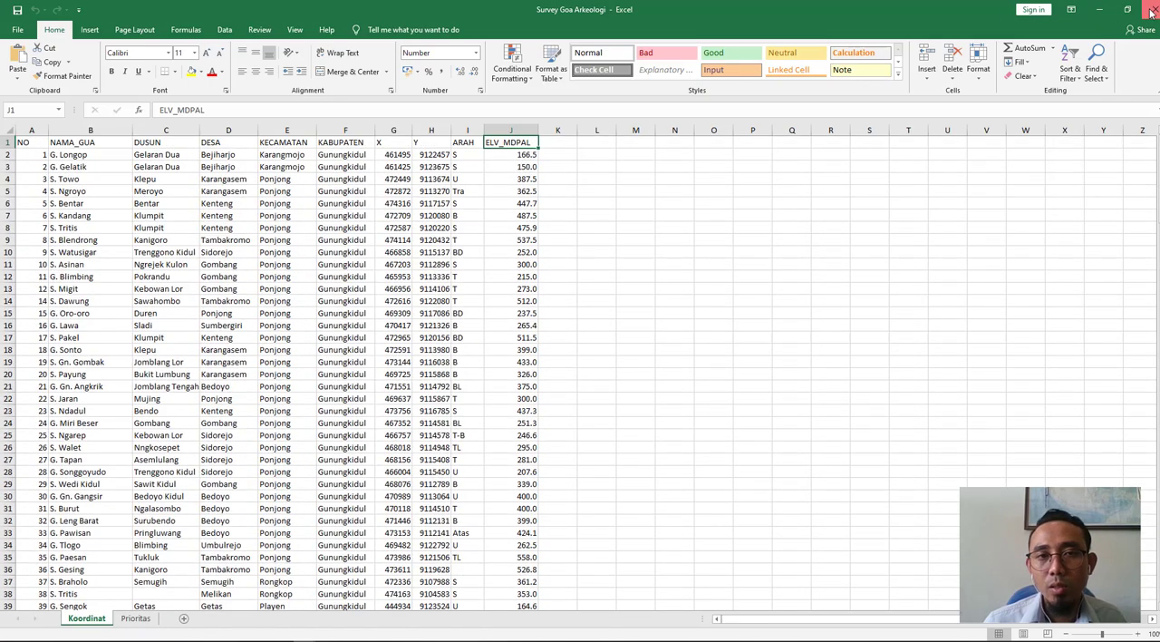
{"action": "left_click", "coordinate": [1097, 11]}
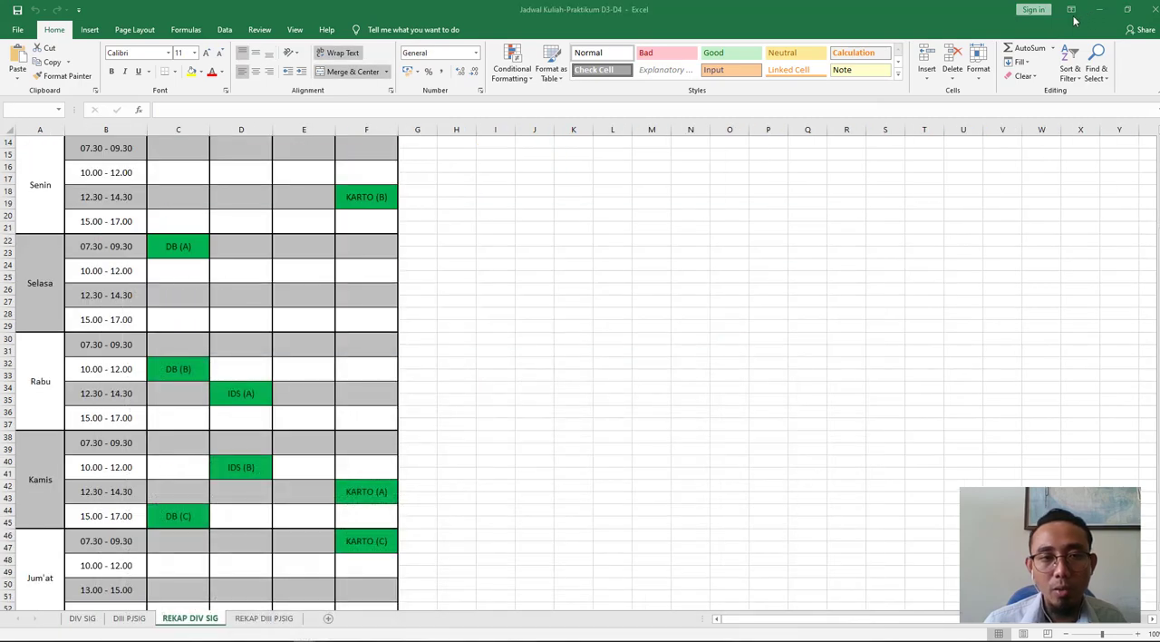
- Switch to ArcMap, start adding data and browse through Folder Connections to the E:\ drive
{"action": "left_click", "coordinate": [485, 640]}
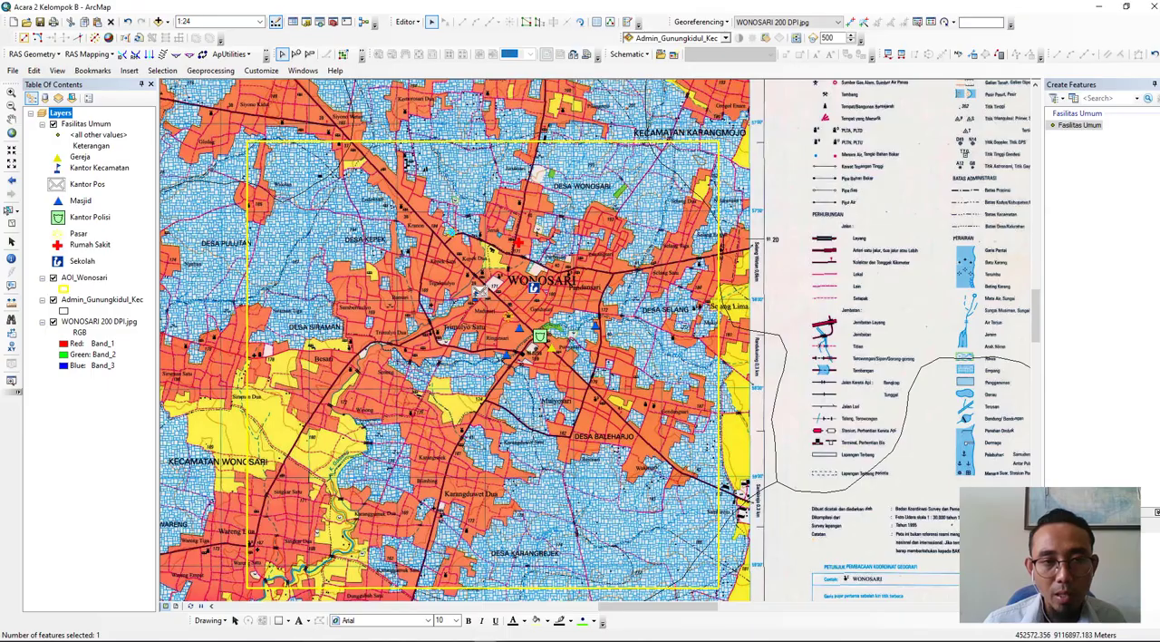
{"action": "left_click", "coordinate": [159, 22]}
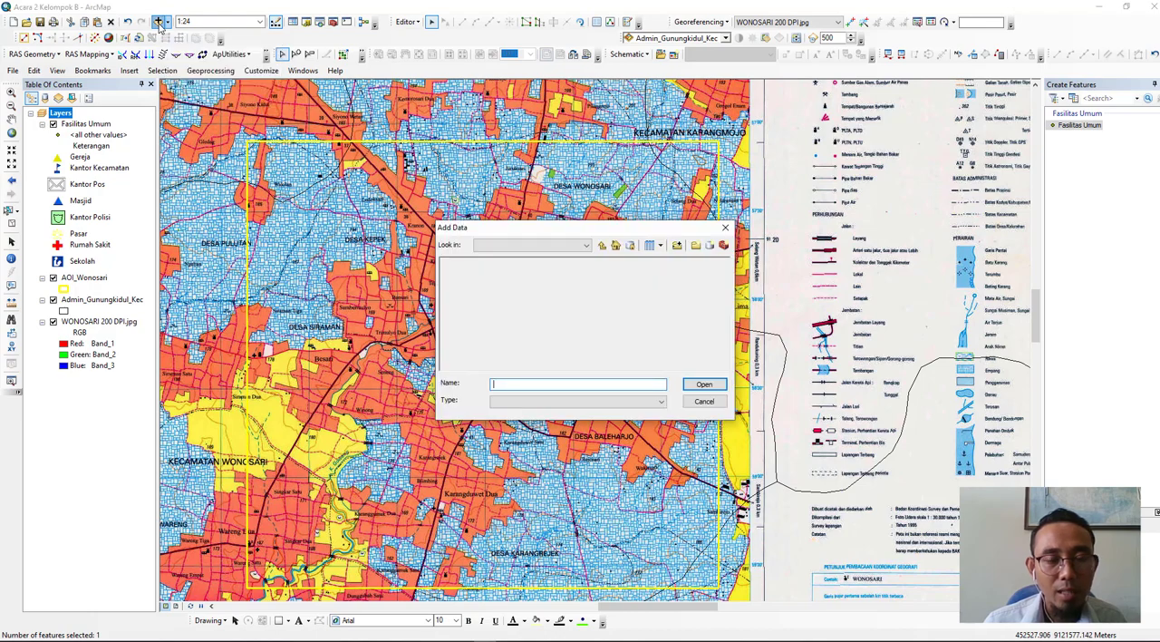
{"action": "left_click", "coordinate": [510, 247]}
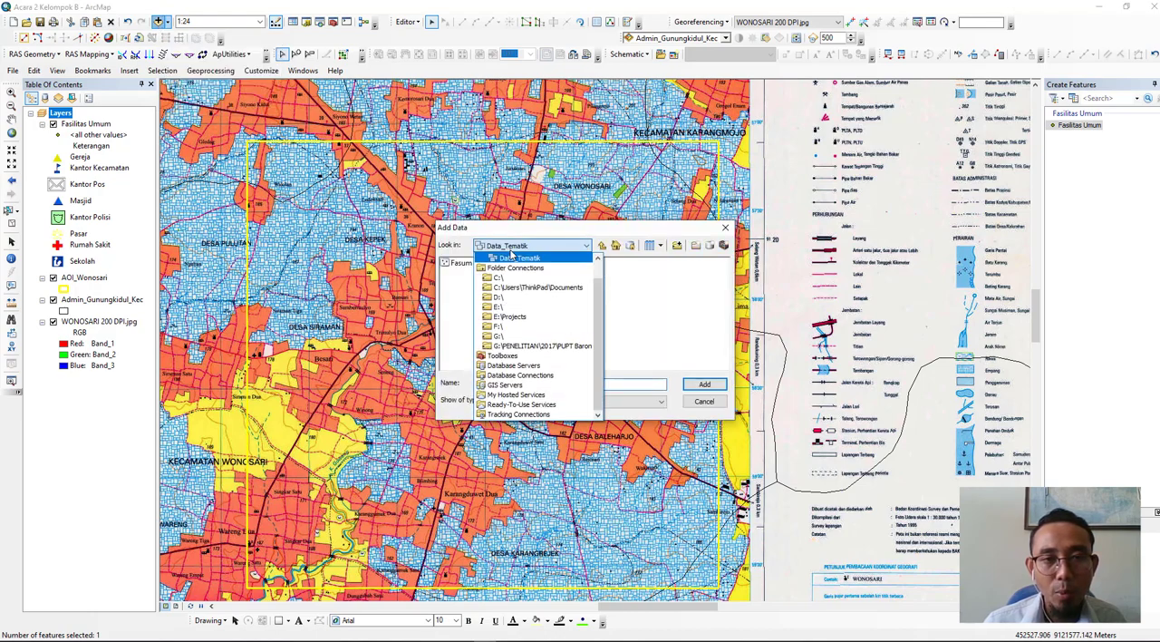
{"action": "left_click", "coordinate": [601, 246]}
{"action": "left_click", "coordinate": [601, 246]}
{"action": "left_click", "coordinate": [601, 247]}
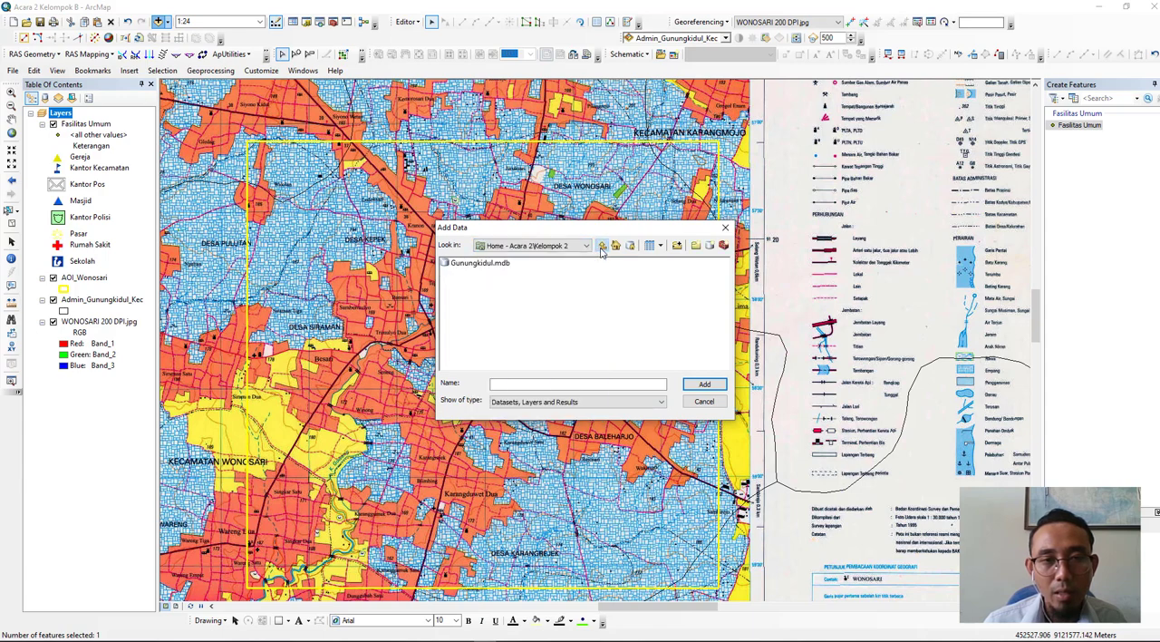
{"action": "left_click", "coordinate": [601, 248]}
{"action": "double_click", "coordinate": [507, 263]}
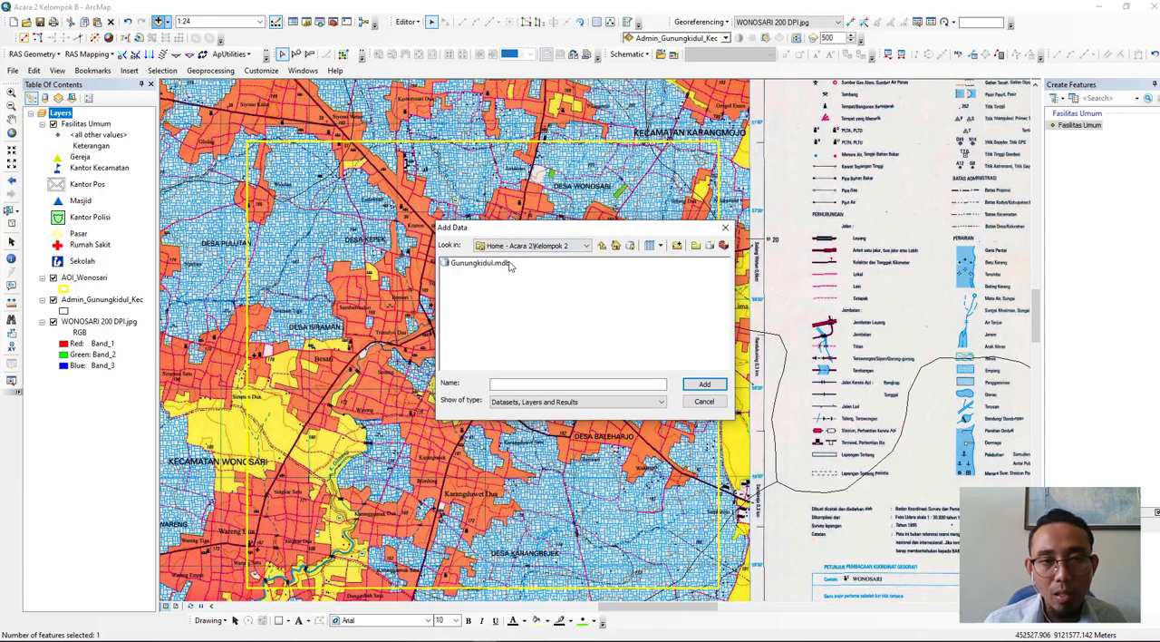
{"action": "left_click", "coordinate": [602, 246]}
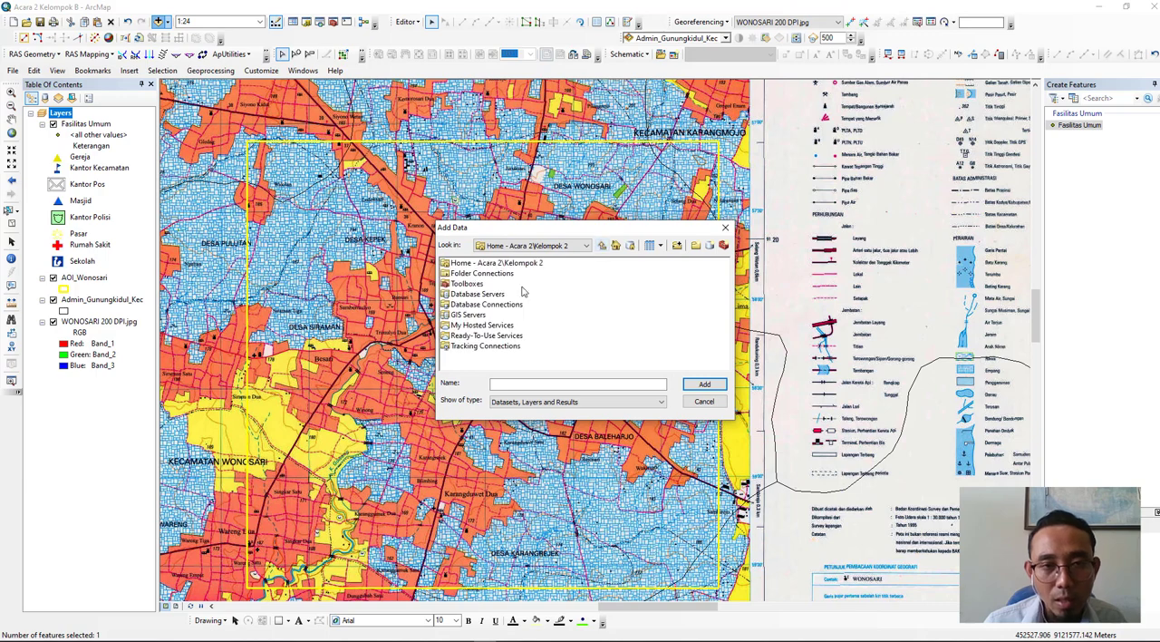
{"action": "double_click", "coordinate": [472, 274]}
{"action": "double_click", "coordinate": [471, 294]}
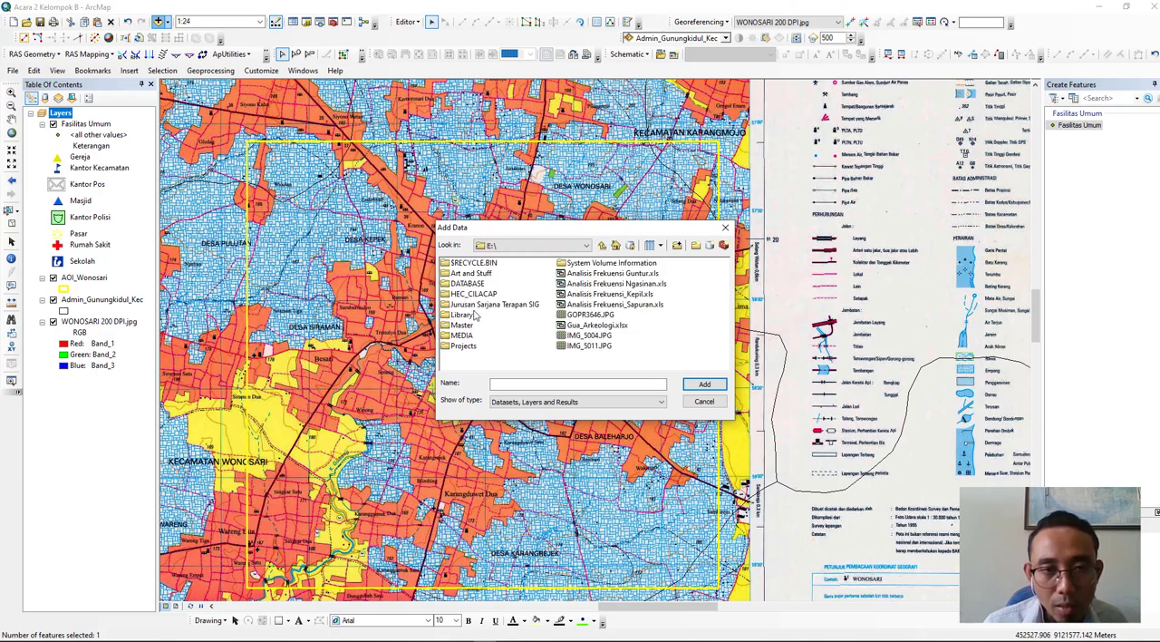
- Open Survey Goa Arkeologi.xlsx in Jurusan Sarjana Terapan SIG, TEACHING, PRAKTIKUM & TUTORIAL, Input Data, Acara 2 to list its tables
{"action": "double_click", "coordinate": [476, 305]}
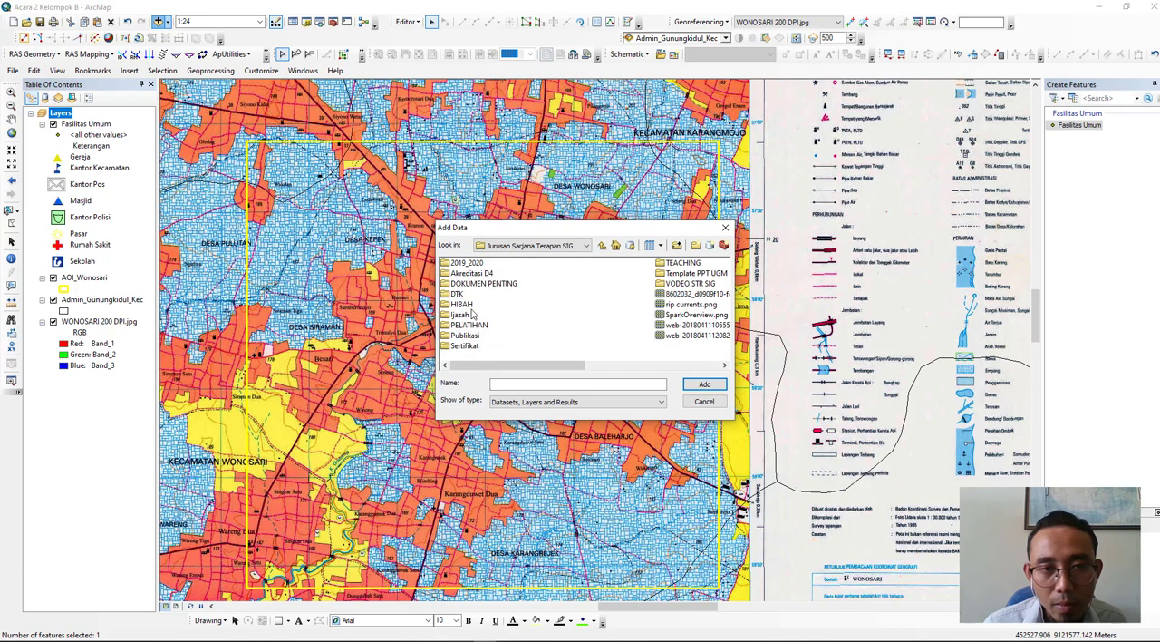
{"action": "double_click", "coordinate": [686, 263]}
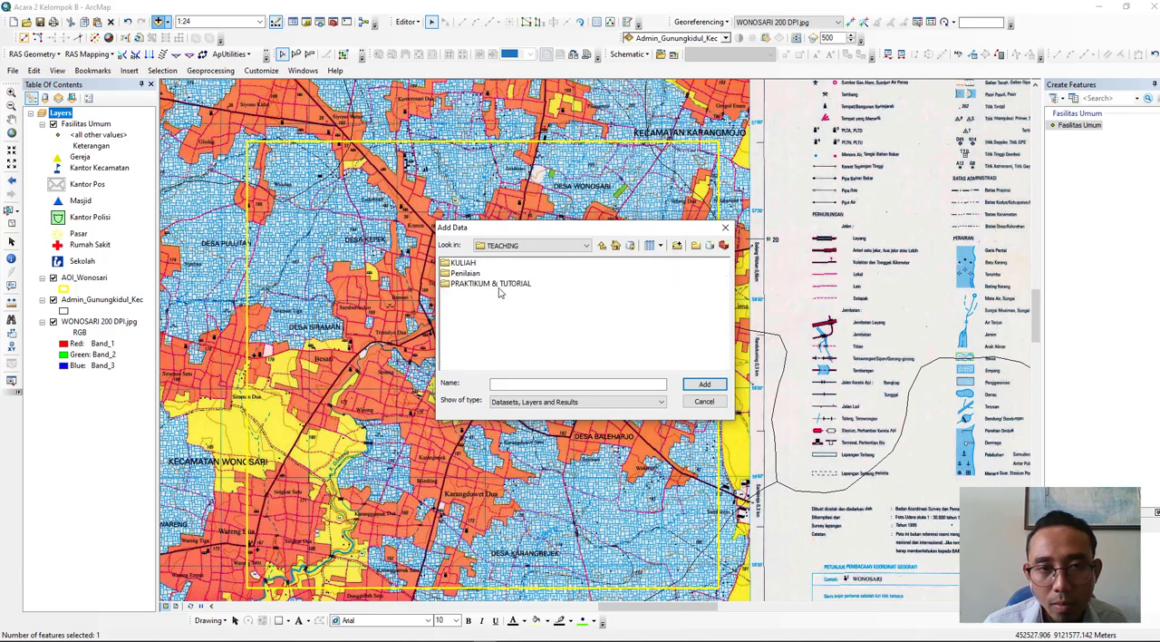
{"action": "double_click", "coordinate": [497, 285]}
{"action": "double_click", "coordinate": [470, 326]}
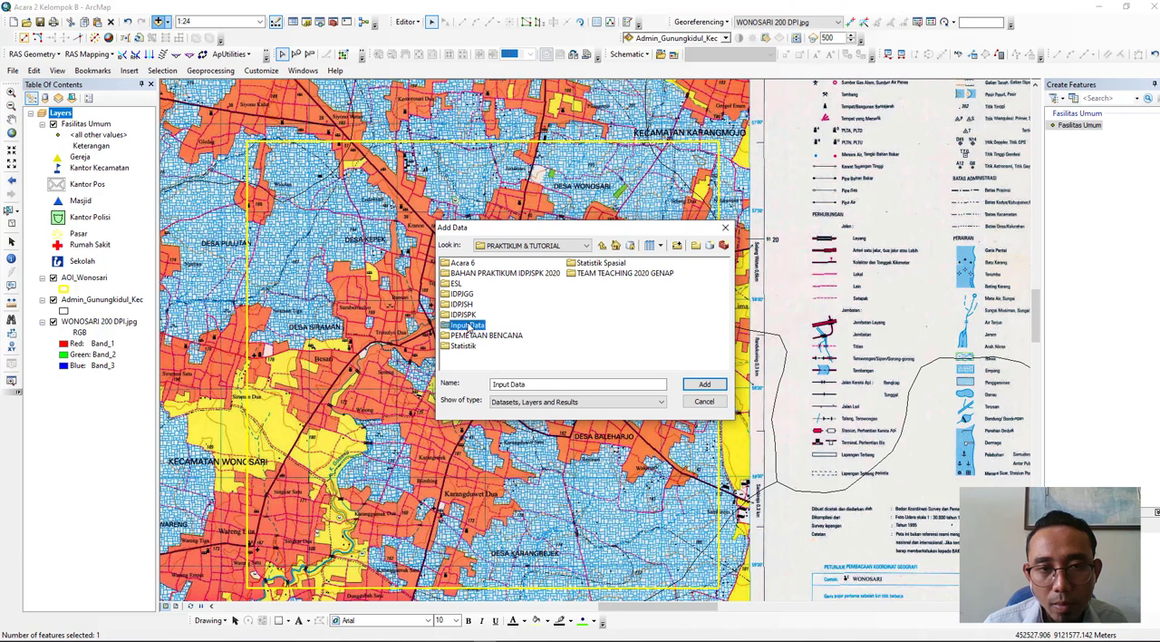
{"action": "double_click", "coordinate": [473, 274]}
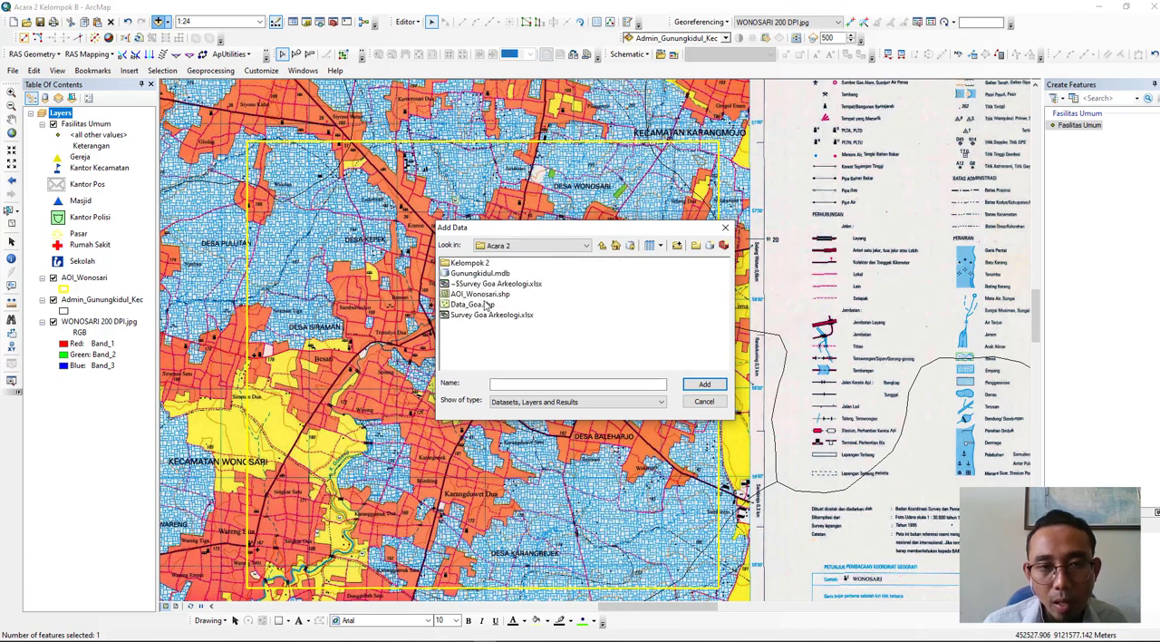
{"action": "double_click", "coordinate": [458, 316]}
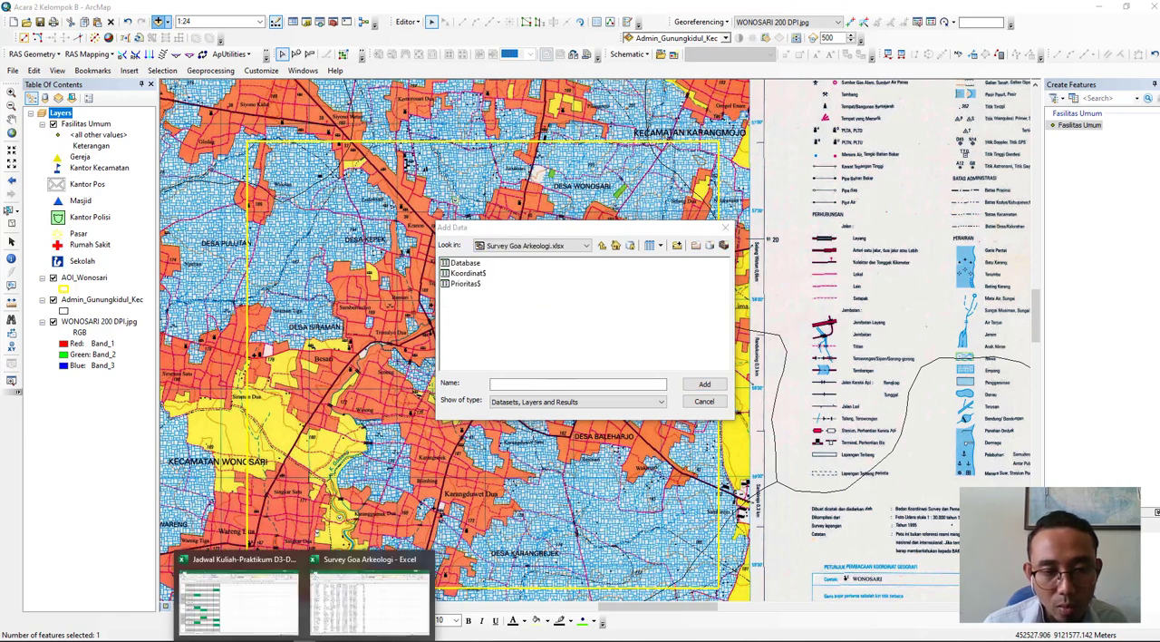
- Check the sheet names of the Survey Goa Arkeologi workbook in Excel and add its Koordinat$ table to the map
{"action": "left_click", "coordinate": [331, 620]}
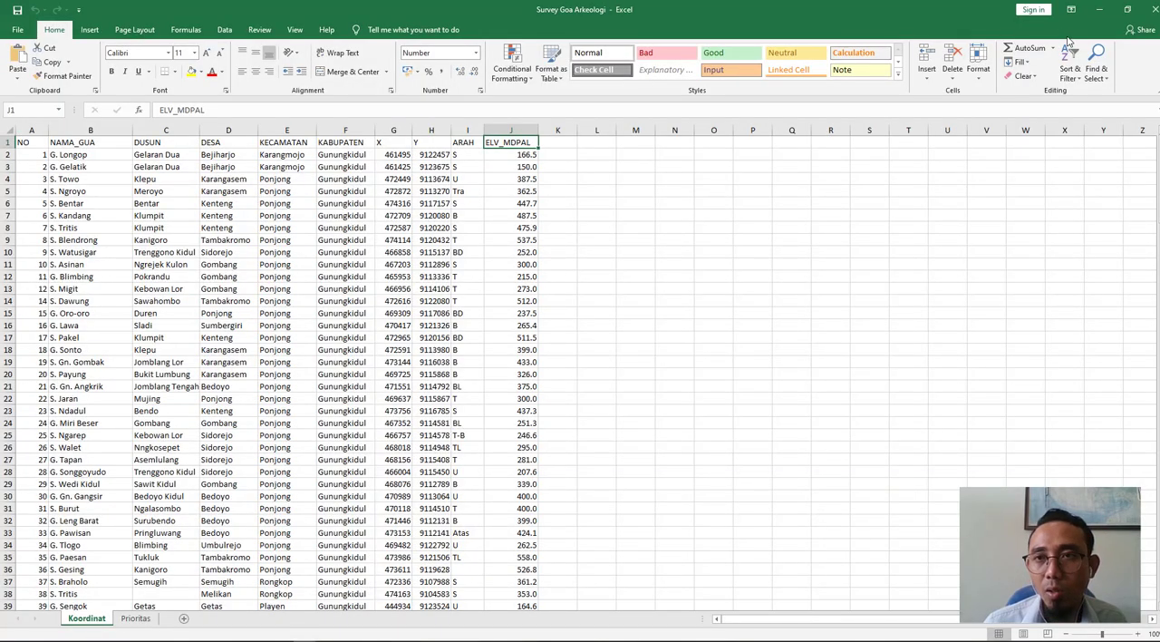
{"action": "left_click", "coordinate": [1099, 9]}
{"action": "left_click", "coordinate": [476, 273]}
{"action": "double_click", "coordinate": [476, 273]}
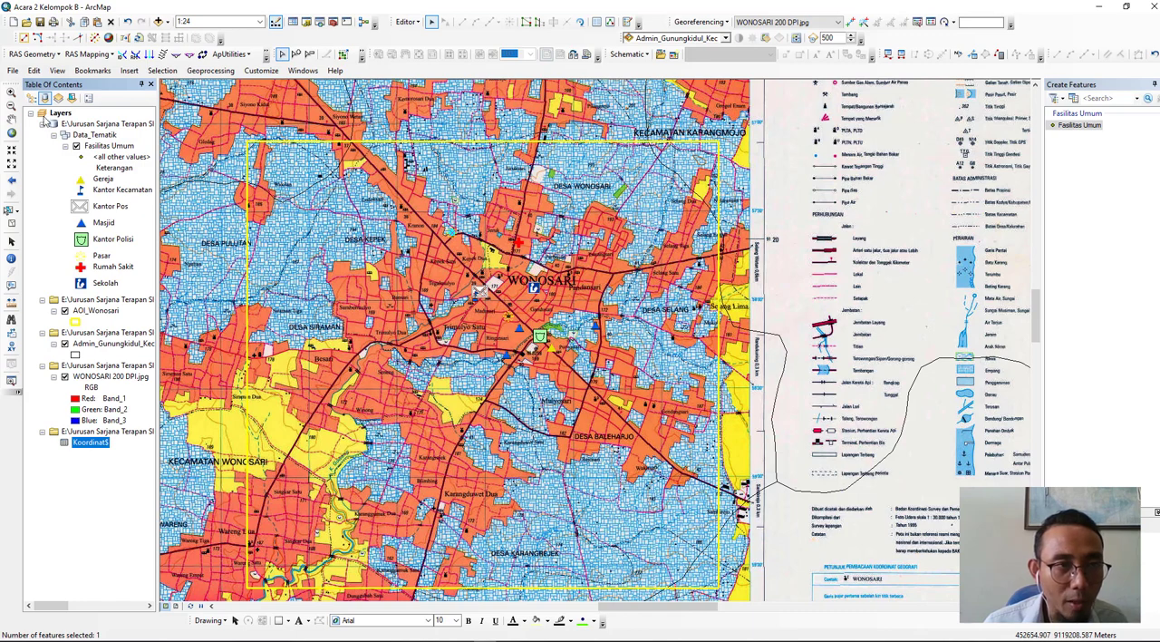
- Compare the drawing-order and source layer listings, and open Display XY Data for the Koordinat$ table
{"action": "left_click", "coordinate": [32, 99]}
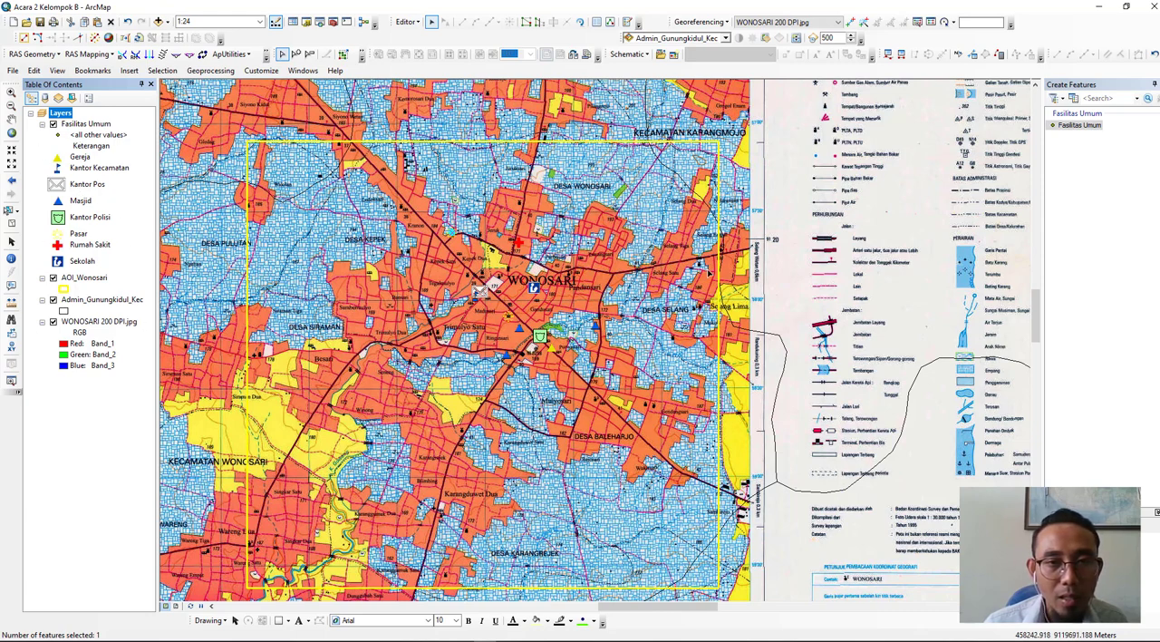
{"action": "left_click", "coordinate": [44, 98]}
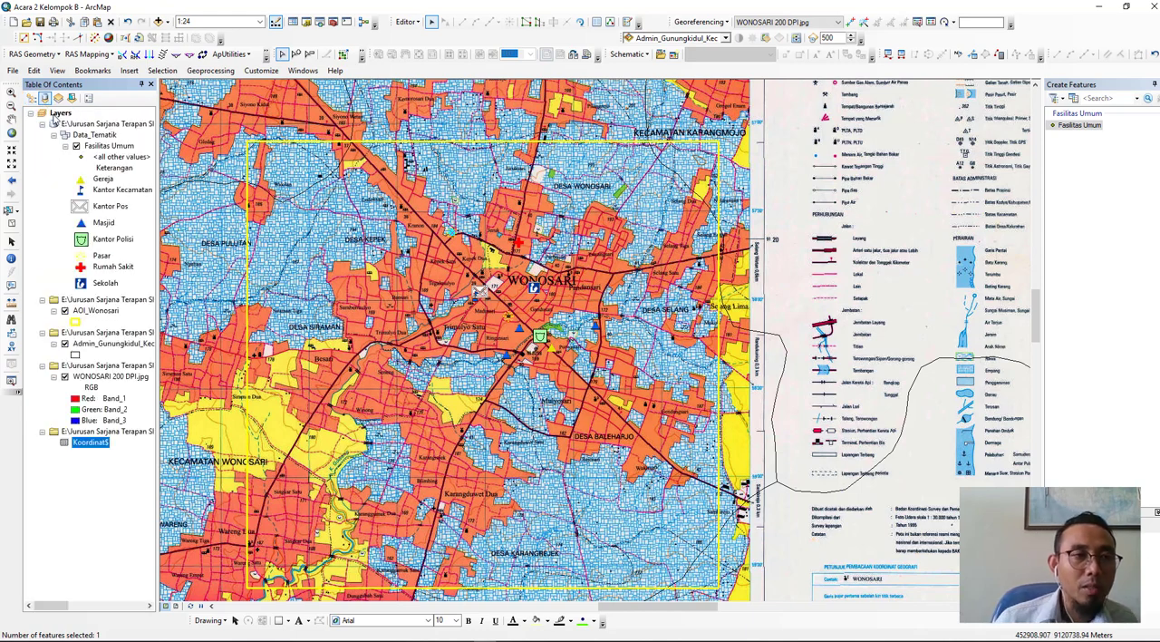
{"action": "right_click", "coordinate": [96, 447]}
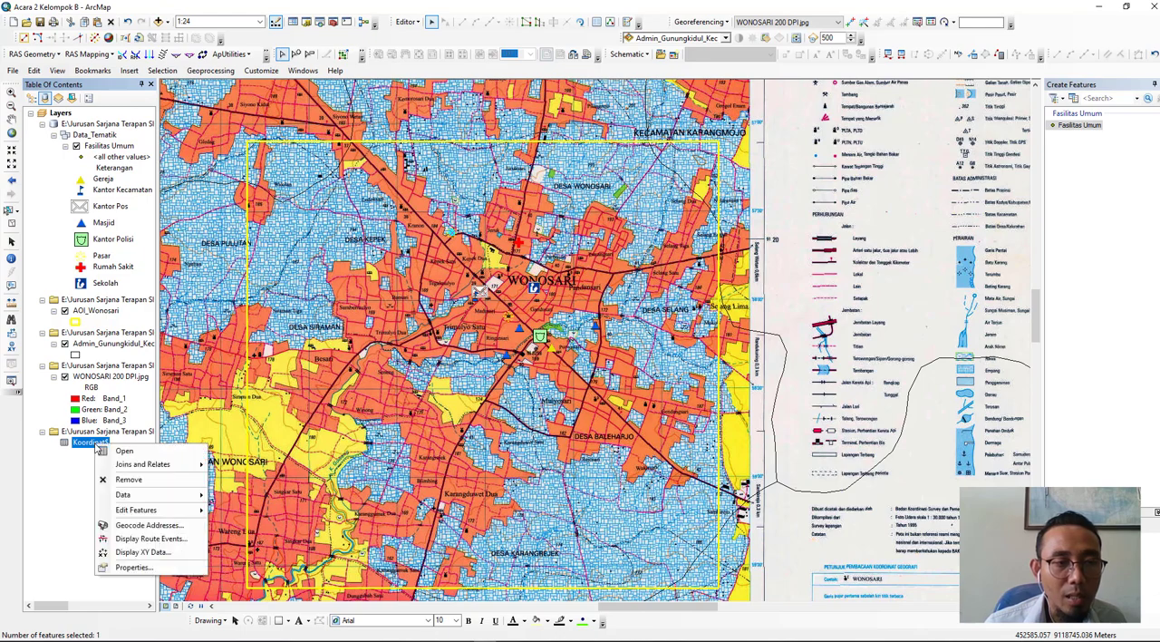
{"action": "left_click", "coordinate": [116, 554]}
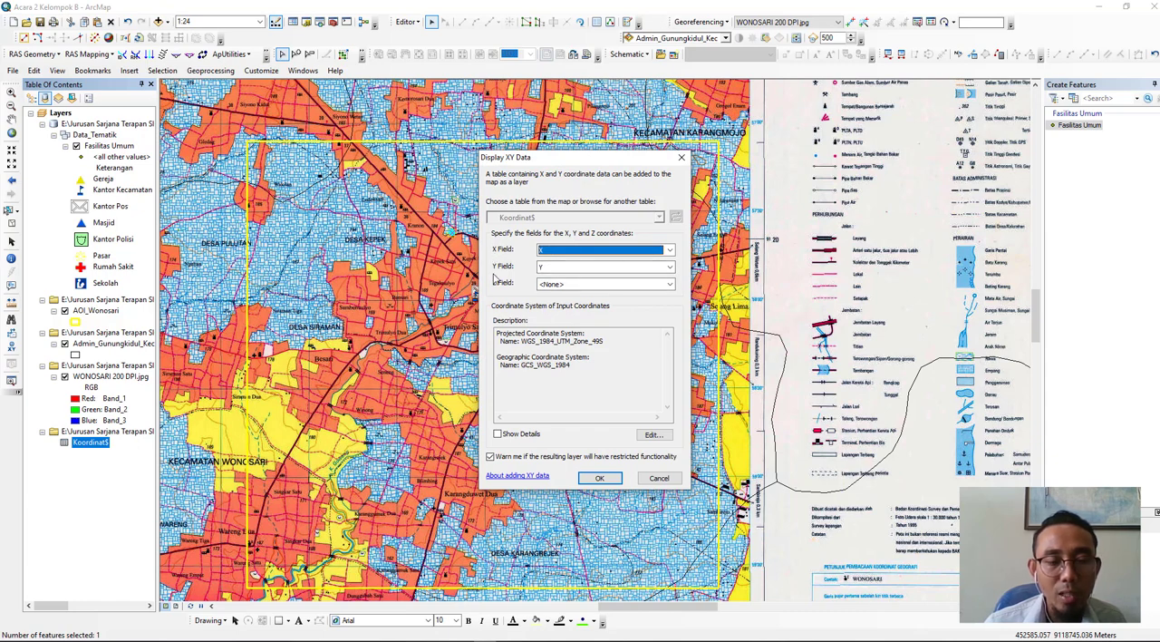
- Check the X, Y and ELV_MDPAL columns of the Survey Goa Arkeologi workbook in Excel and return to ArcMap
{"action": "left_click", "coordinate": [309, 640]}
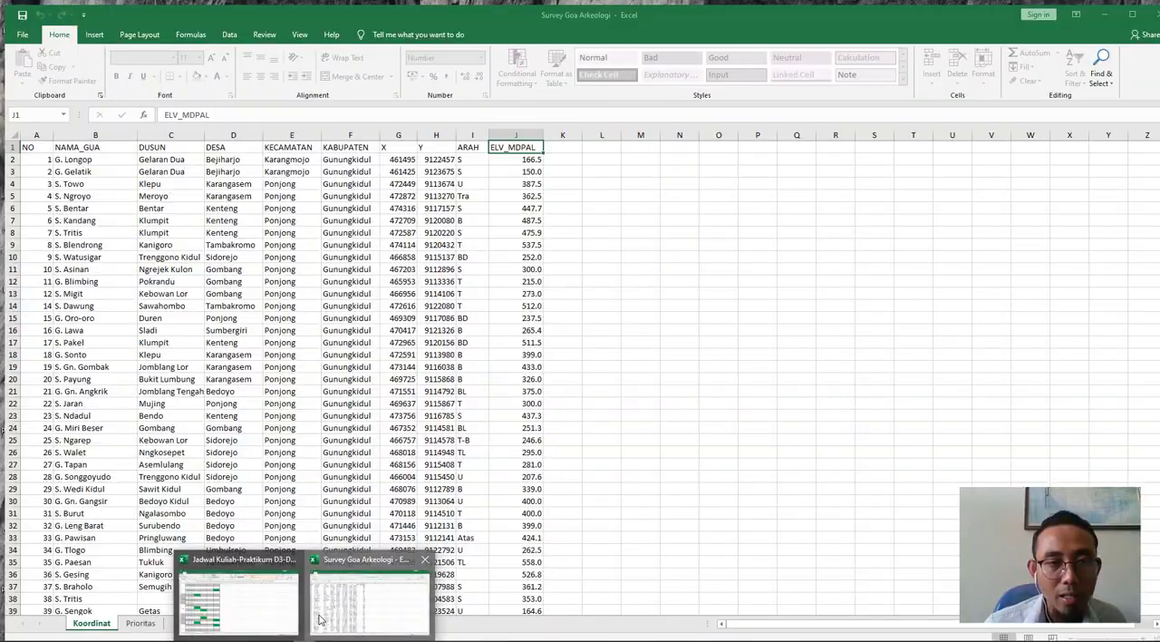
{"action": "left_click", "coordinate": [320, 618]}
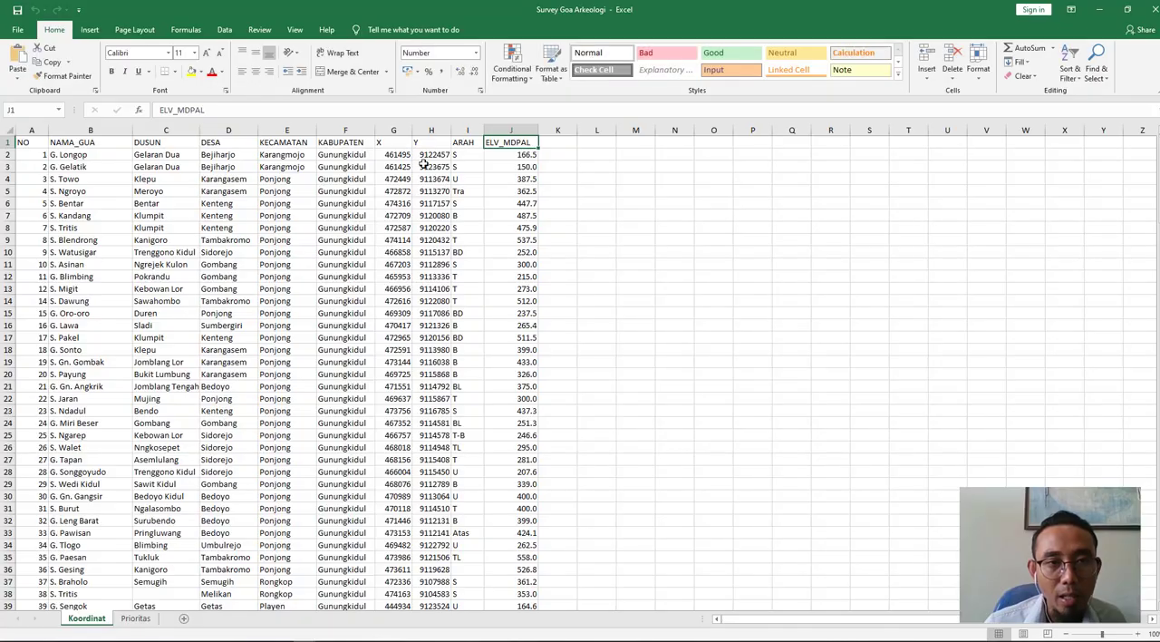
{"action": "left_click", "coordinate": [1100, 9]}
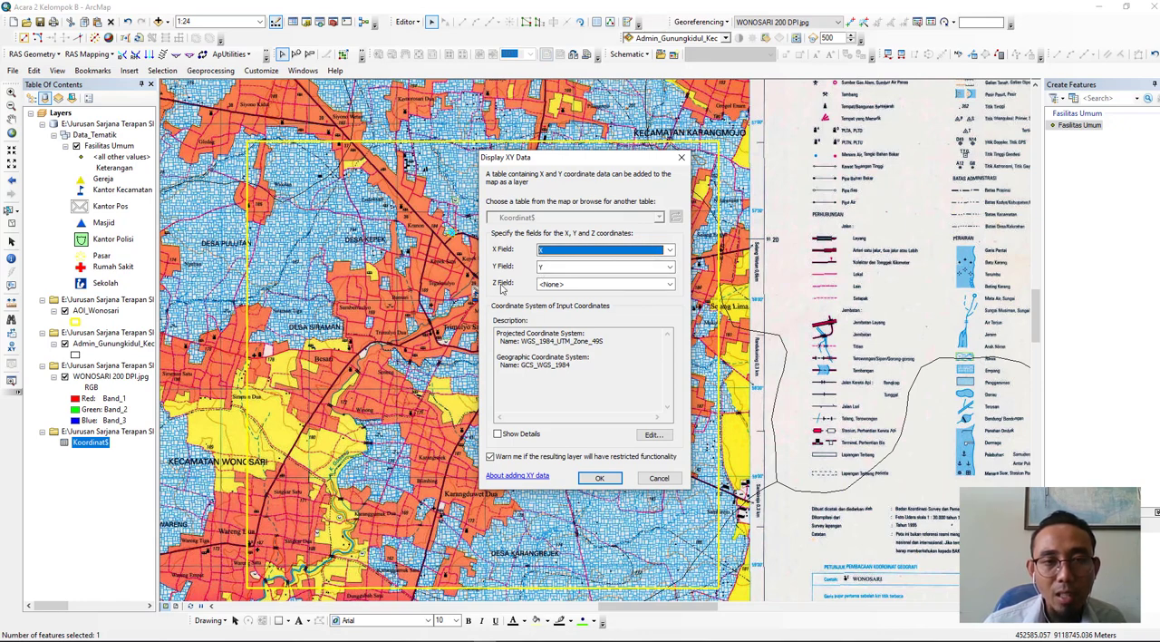
{"action": "left_click", "coordinate": [304, 641]}
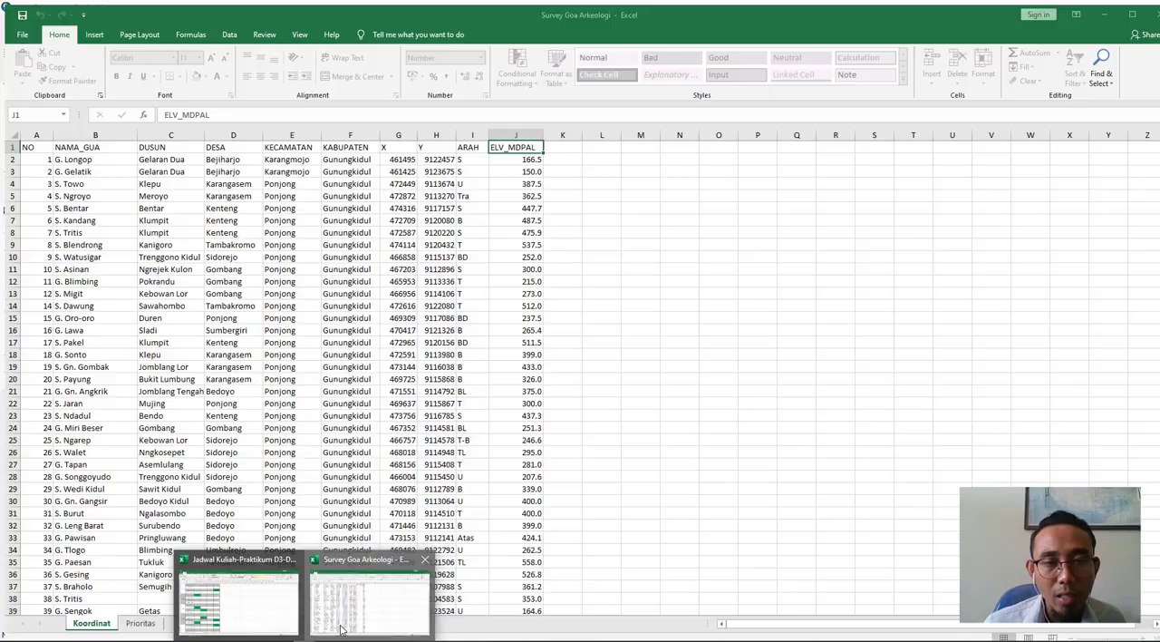
{"action": "left_click", "coordinate": [368, 593]}
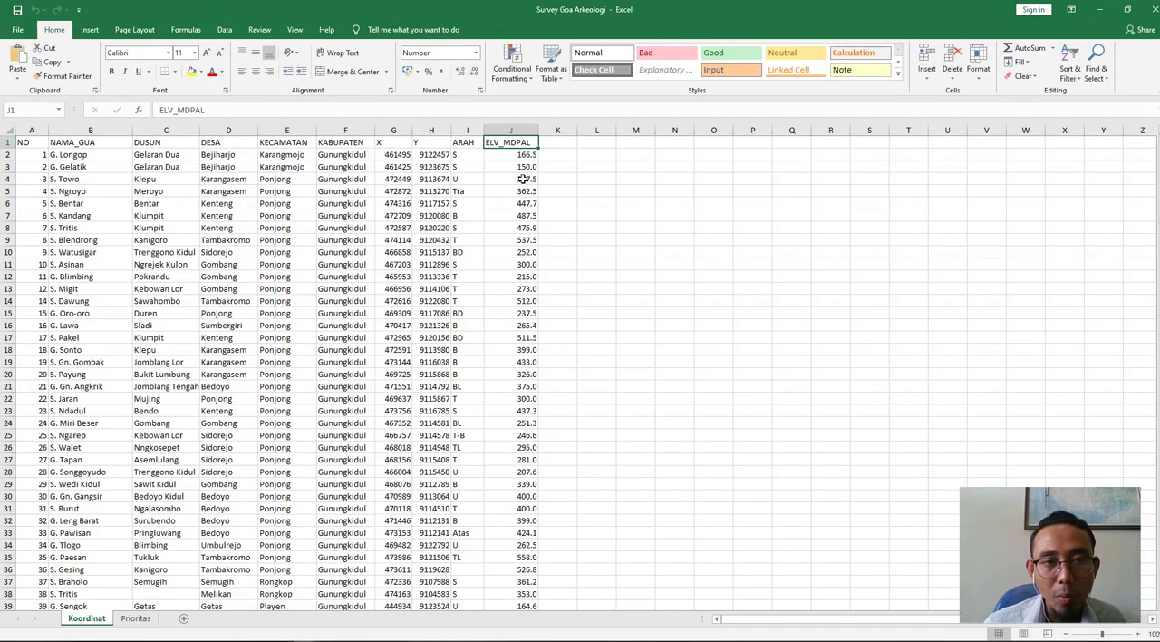
{"action": "left_click", "coordinate": [1100, 16]}
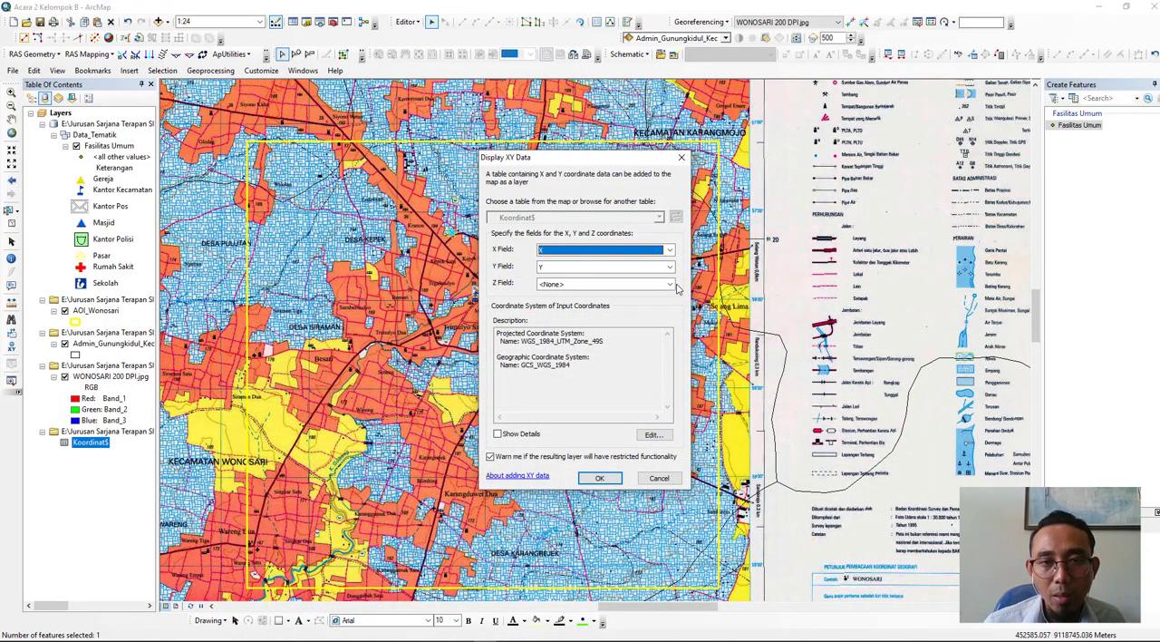
- Display the Koordinat$ points with ELV_MDPAL as the Z field and WGS 1984 UTM Zone 49S as coordinate system
{"action": "left_click", "coordinate": [671, 285]}
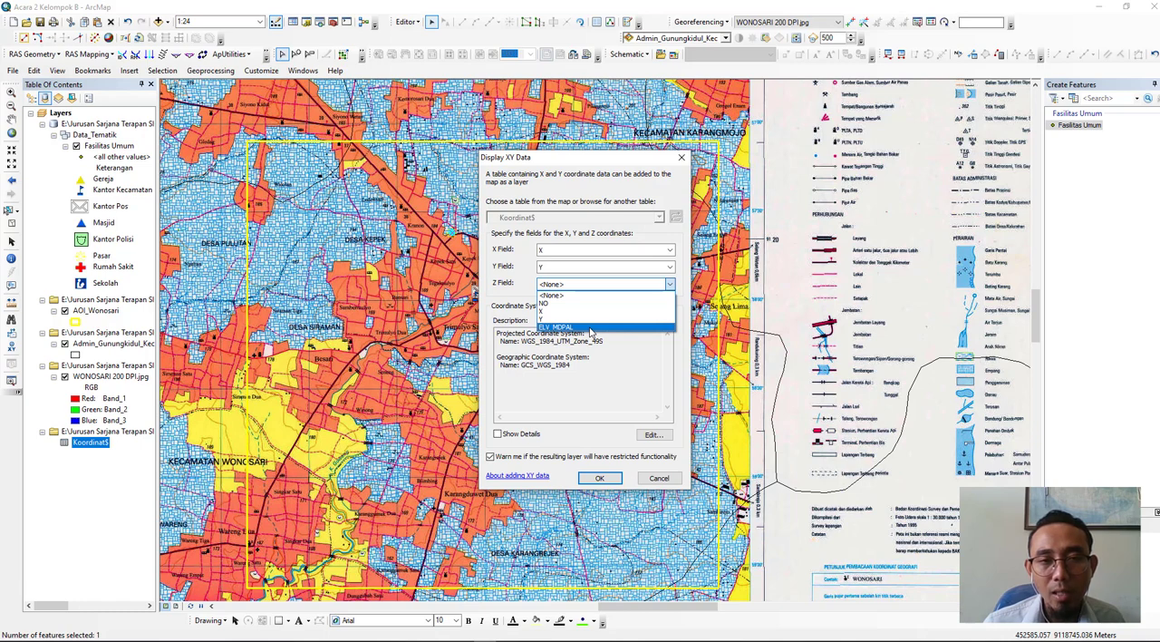
{"action": "left_click", "coordinate": [590, 328]}
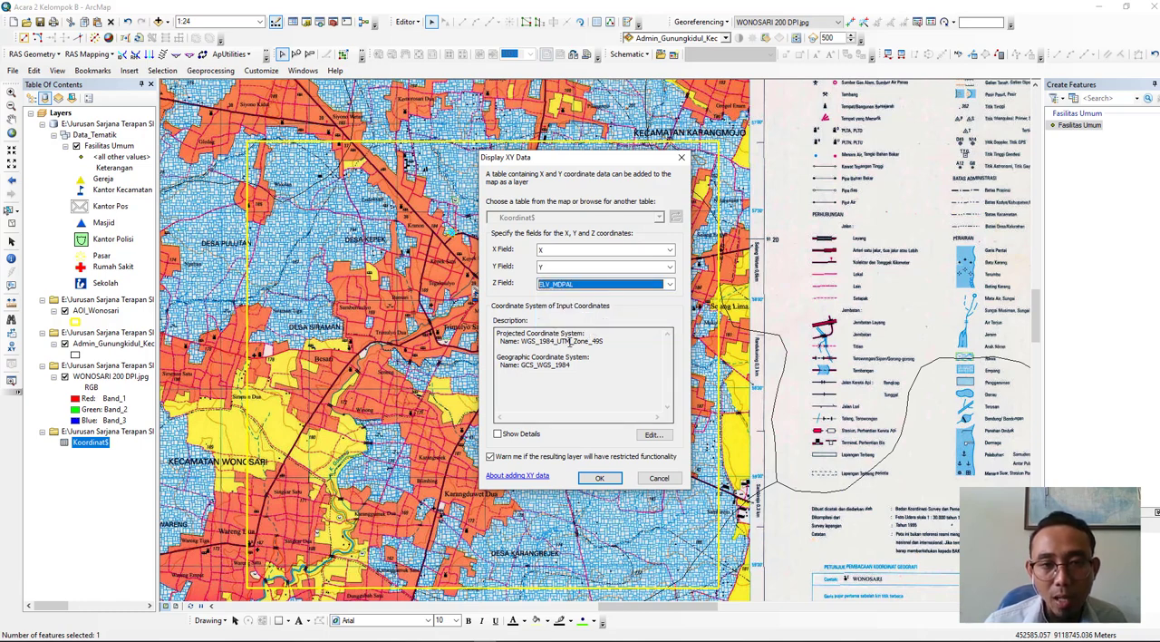
{"action": "left_click", "coordinate": [657, 437]}
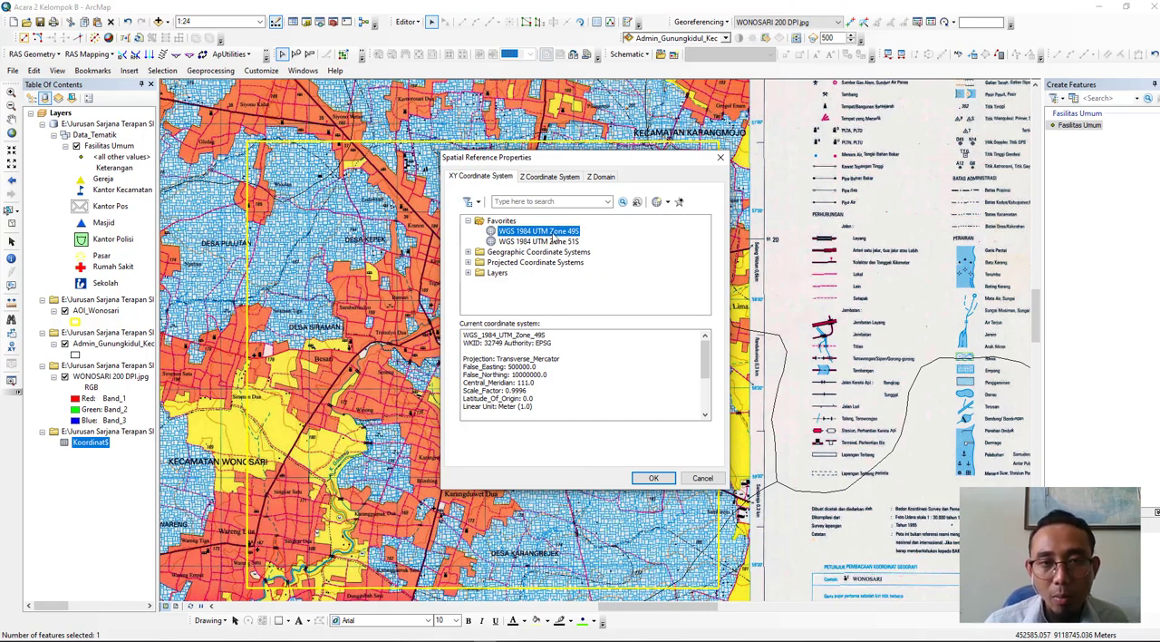
{"action": "left_click", "coordinate": [653, 478]}
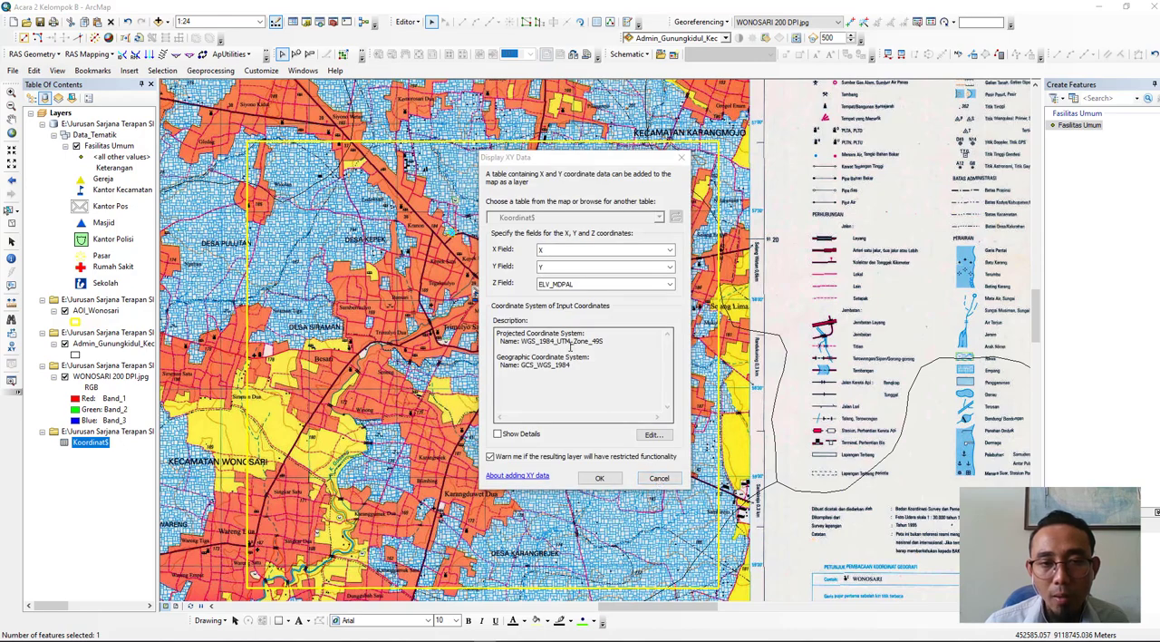
{"action": "left_click", "coordinate": [599, 479]}
{"action": "left_click", "coordinate": [628, 390]}
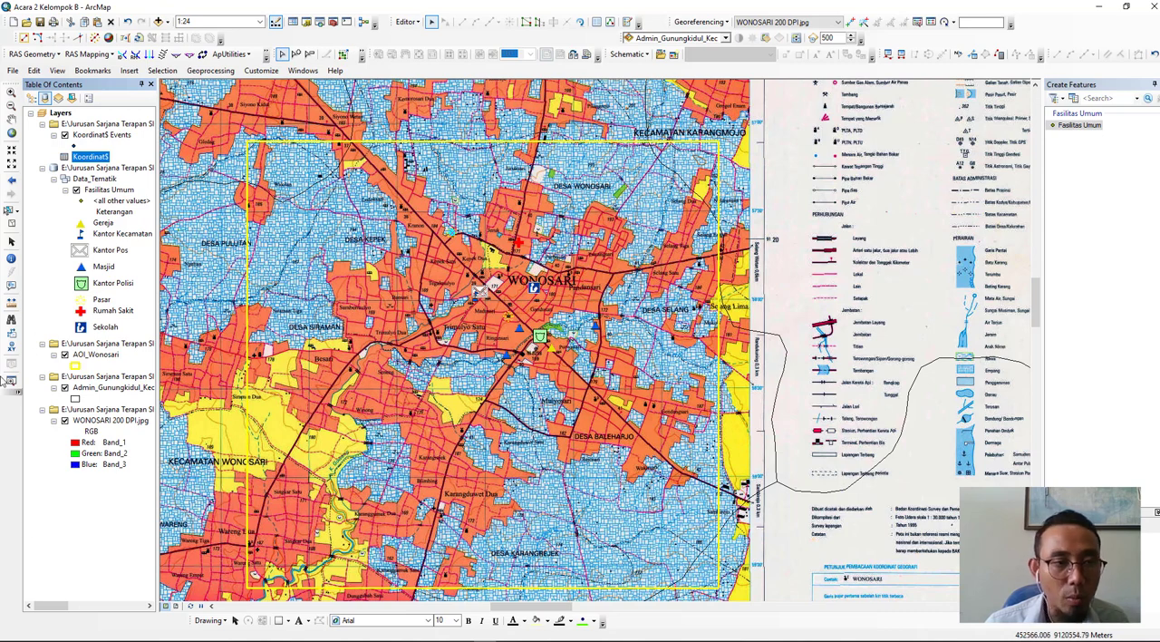
- Hide the WONOSARI 200 DPI.jpg raster, list the layers by drawing order and zoom to the Koordinat$ Events layer
{"action": "left_click", "coordinate": [64, 420]}
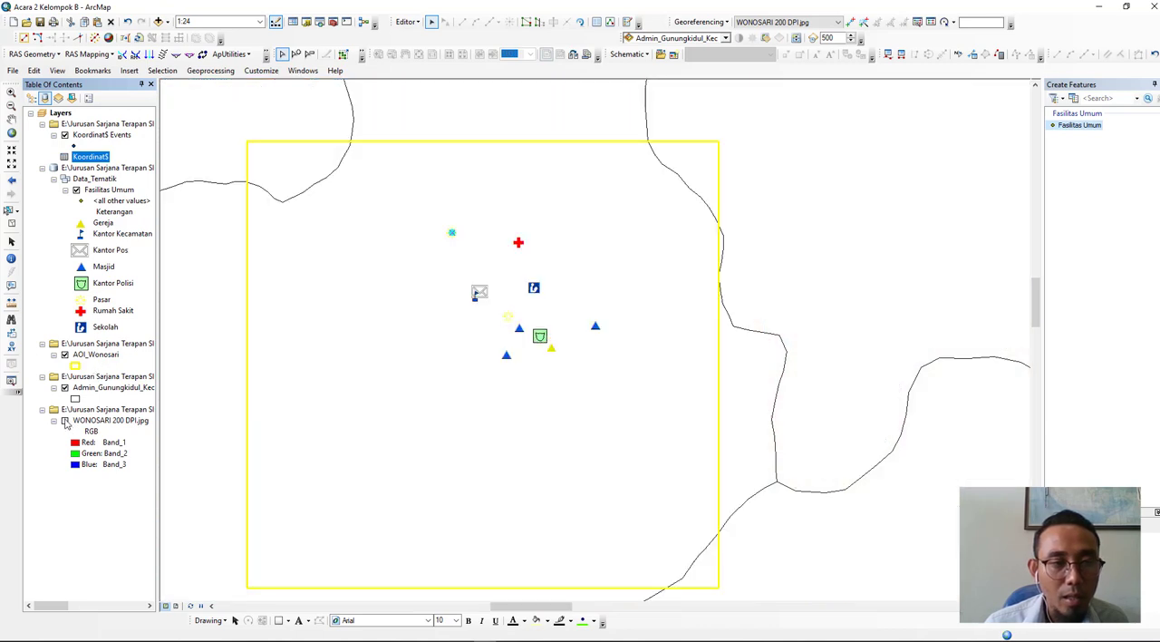
{"action": "left_click", "coordinate": [31, 98]}
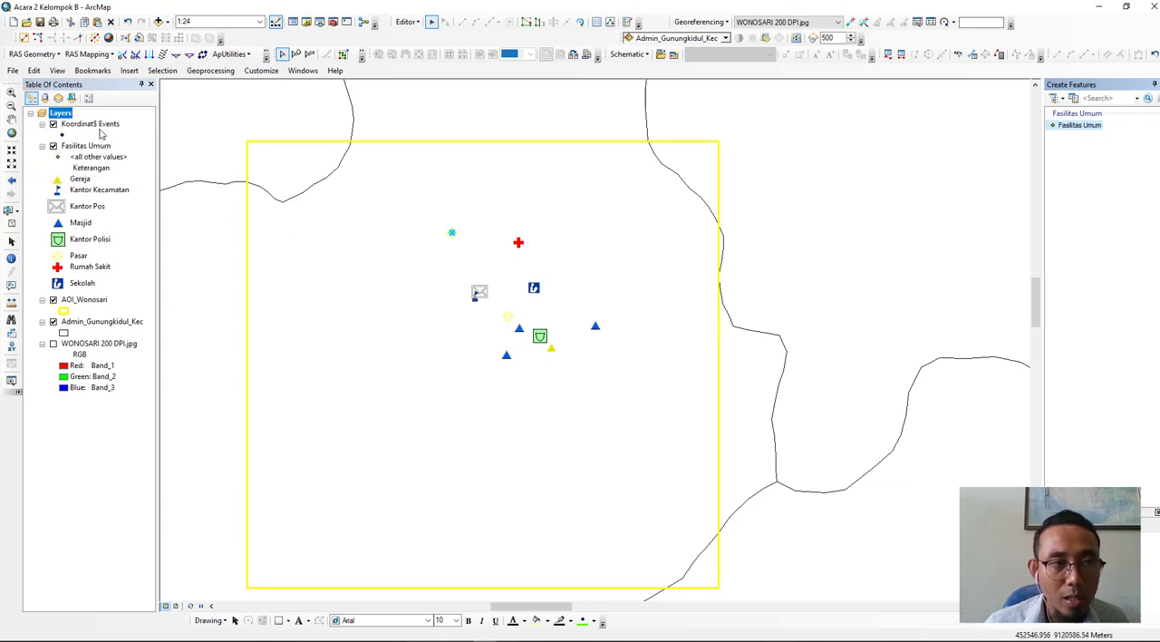
{"action": "left_click", "coordinate": [99, 128]}
{"action": "right_click", "coordinate": [100, 133]}
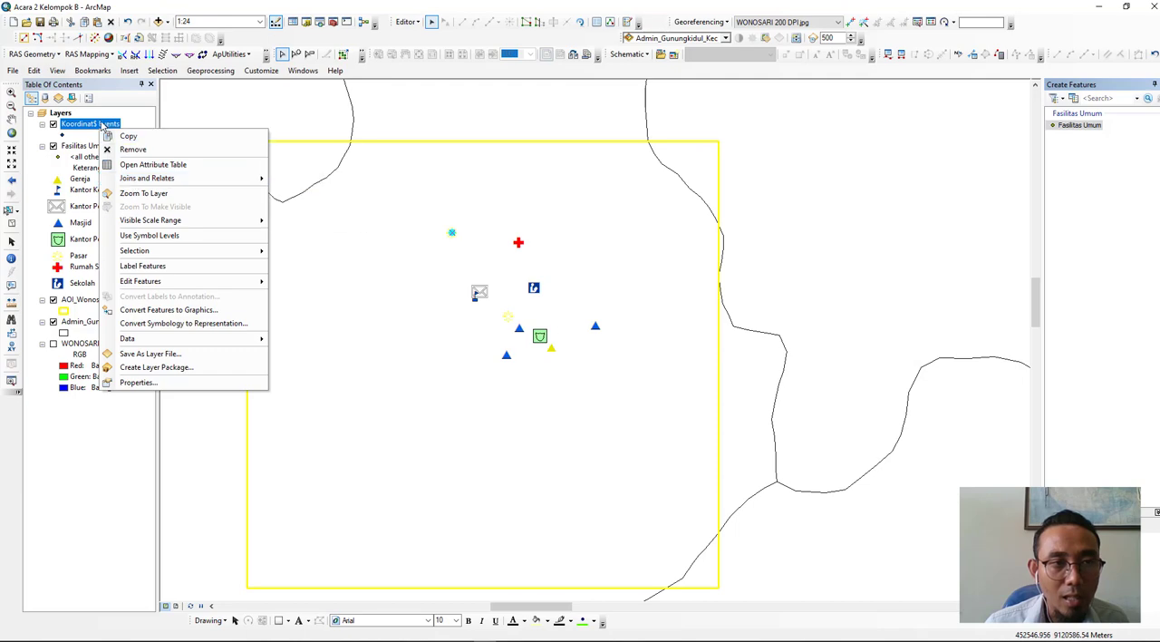
{"action": "left_click", "coordinate": [143, 193]}
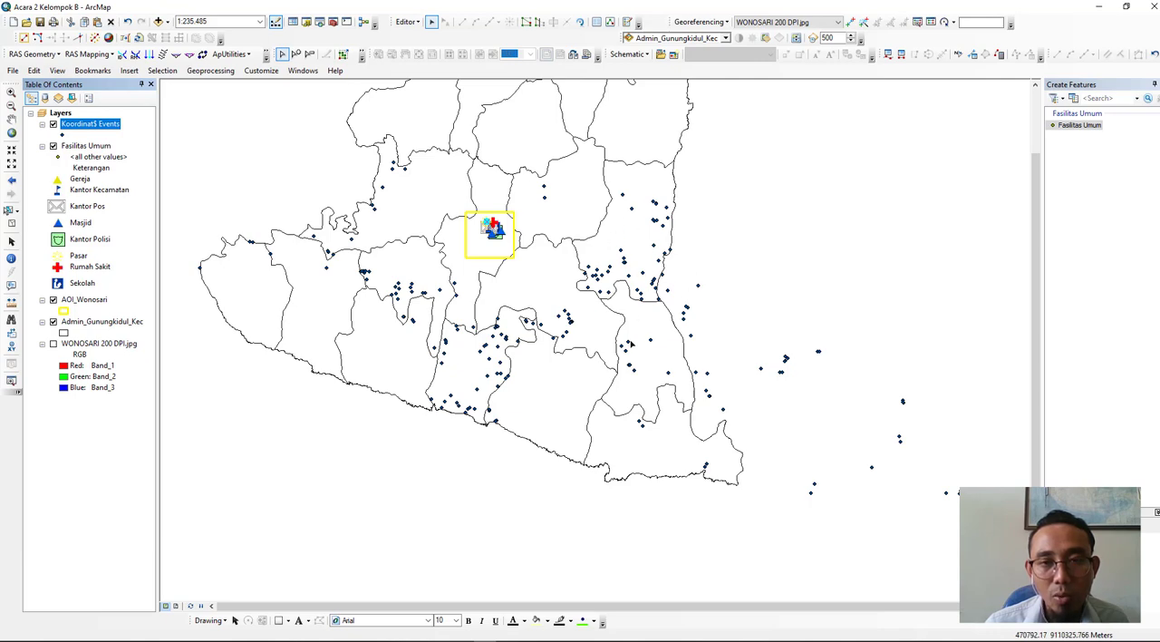
{"action": "left_click", "coordinate": [730, 413]}
{"action": "left_click", "coordinate": [728, 314]}
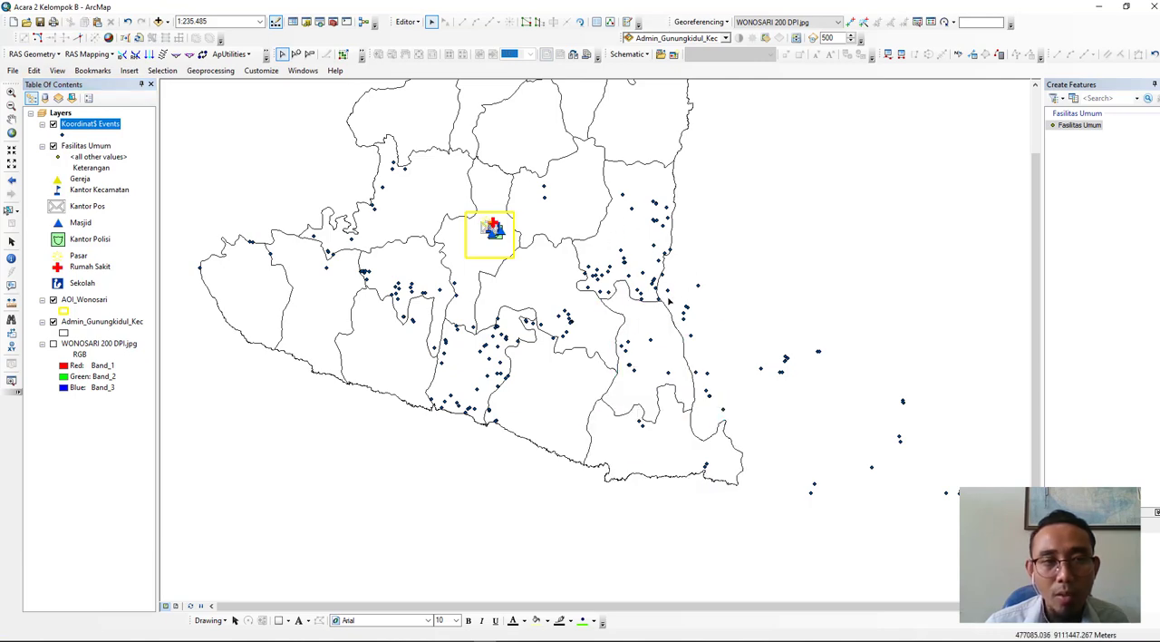
- Change the Koordinat$ Events symbol to a purple Circle 2 of size 18
{"action": "left_click", "coordinate": [63, 135]}
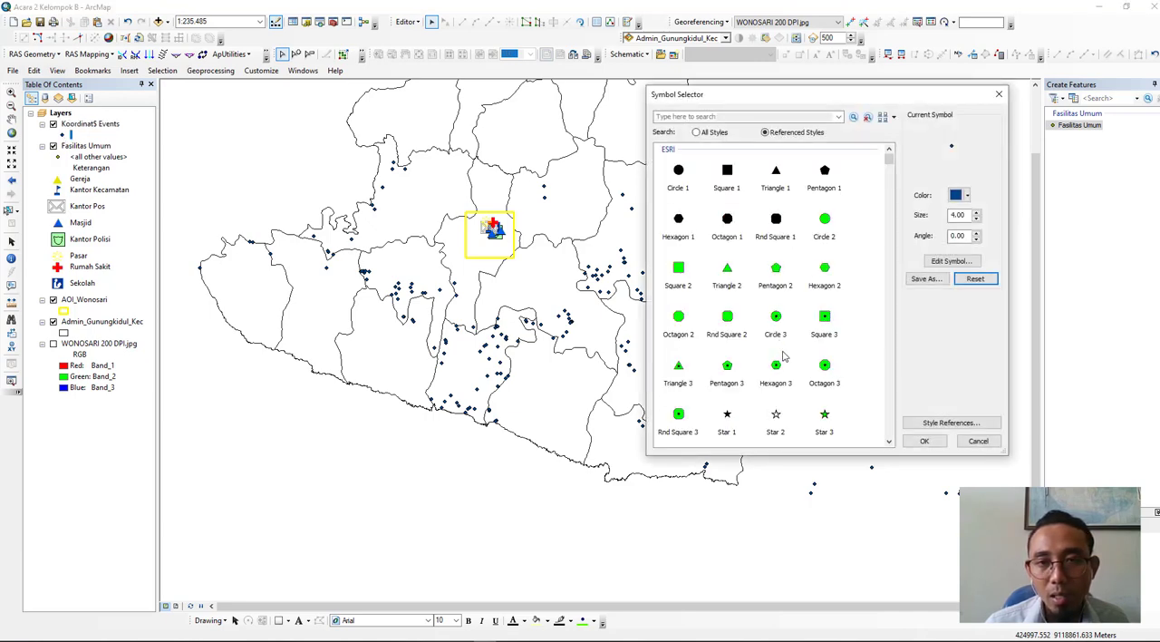
{"action": "left_click", "coordinate": [828, 231]}
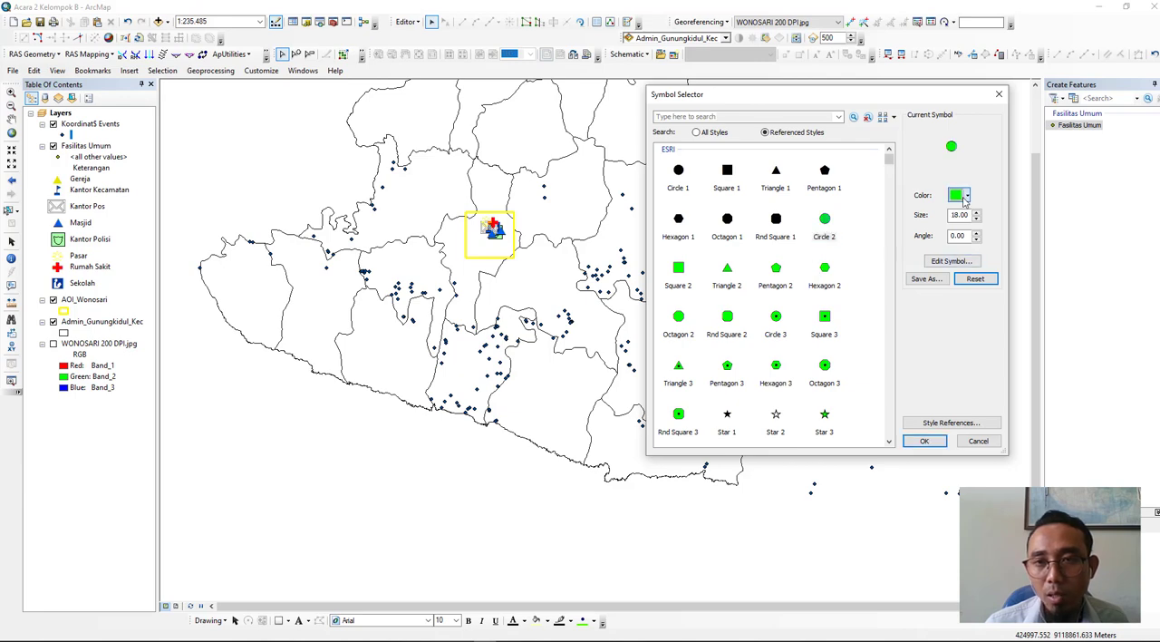
{"action": "left_click", "coordinate": [963, 195]}
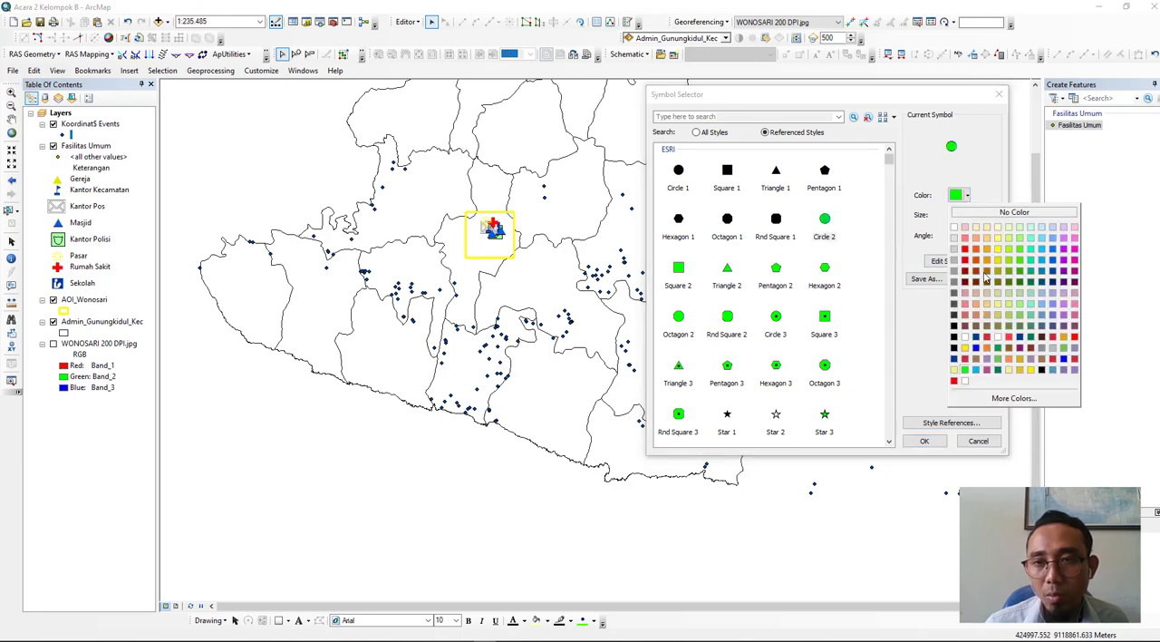
{"action": "left_click", "coordinate": [1063, 261]}
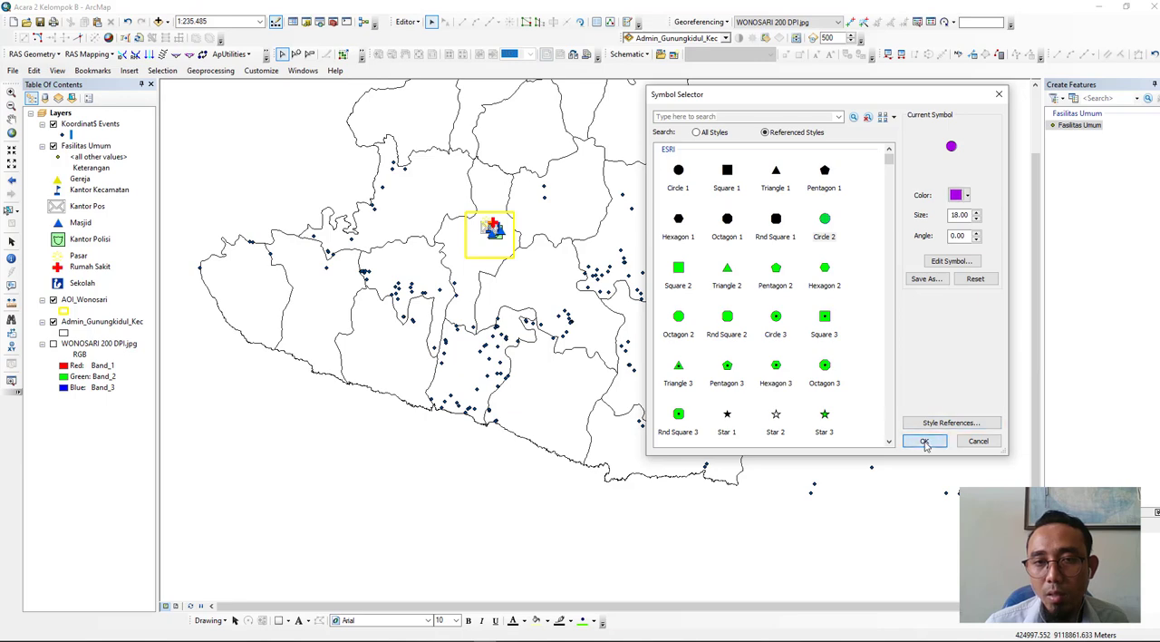
{"action": "left_click", "coordinate": [925, 440]}
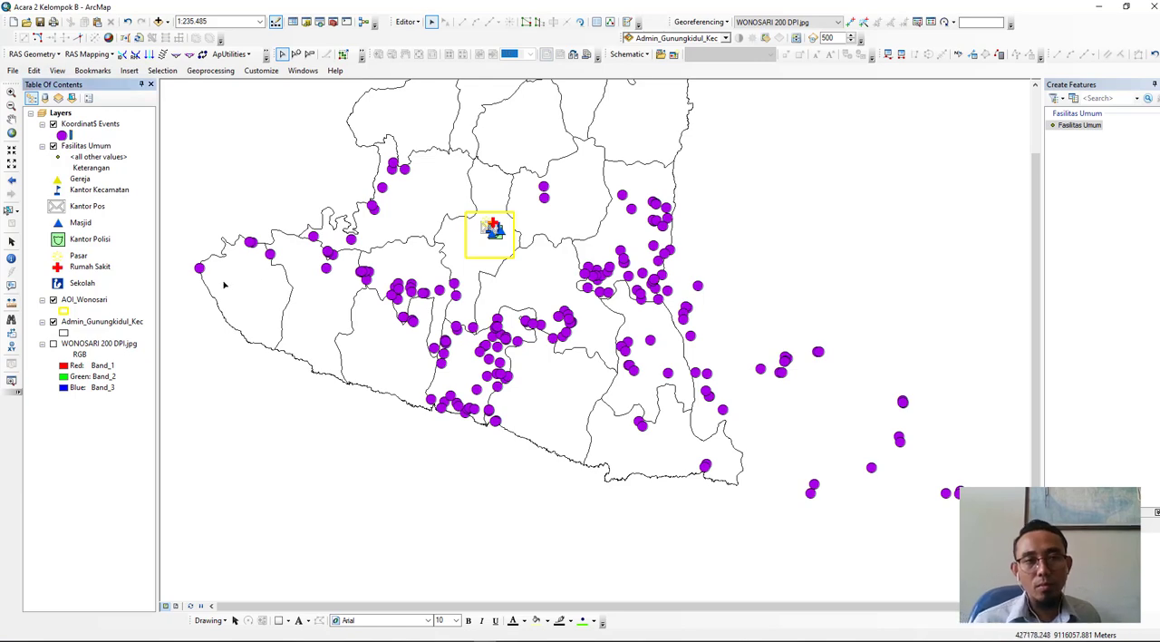
{"action": "right_click", "coordinate": [91, 126]}
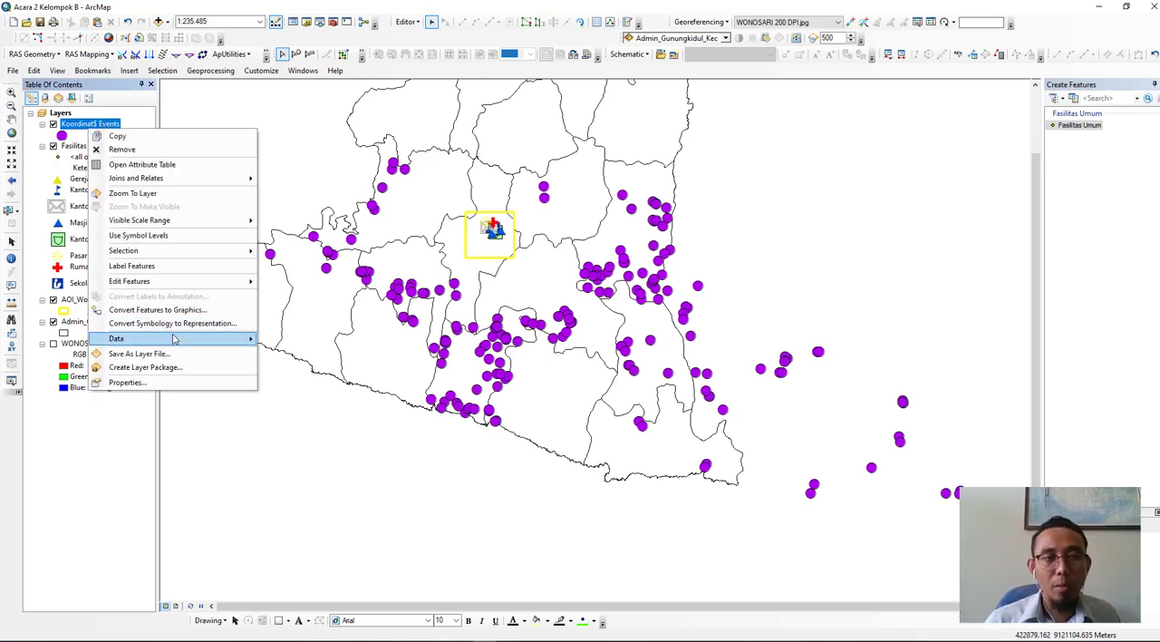
{"action": "mouse_move", "coordinate": [177, 339]}
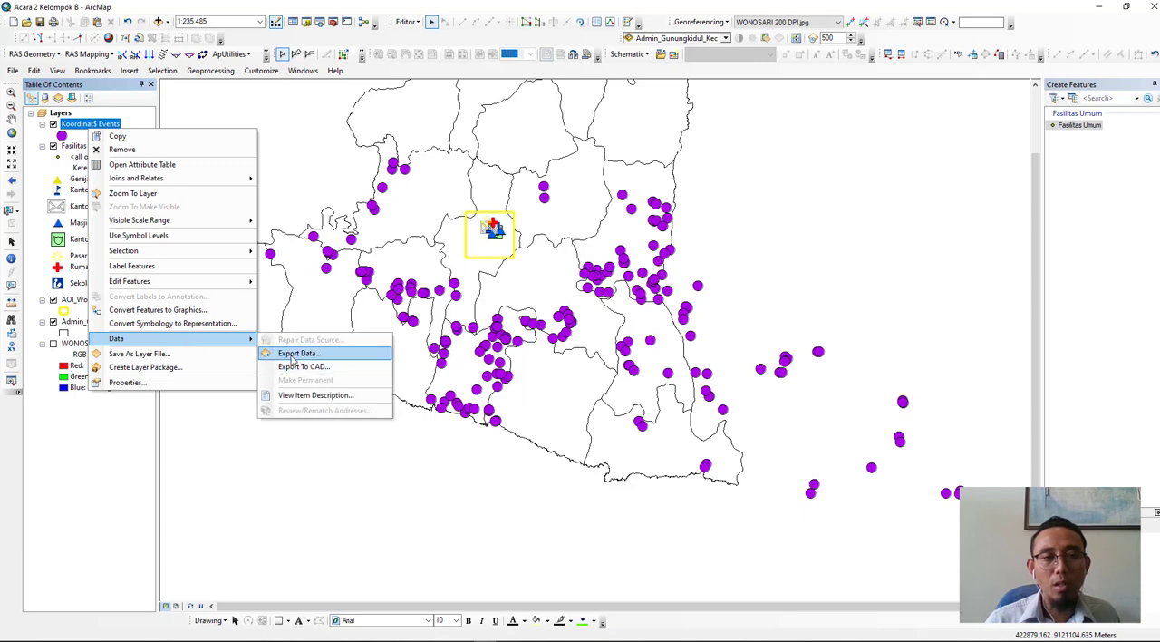
{"action": "left_click", "coordinate": [293, 357]}
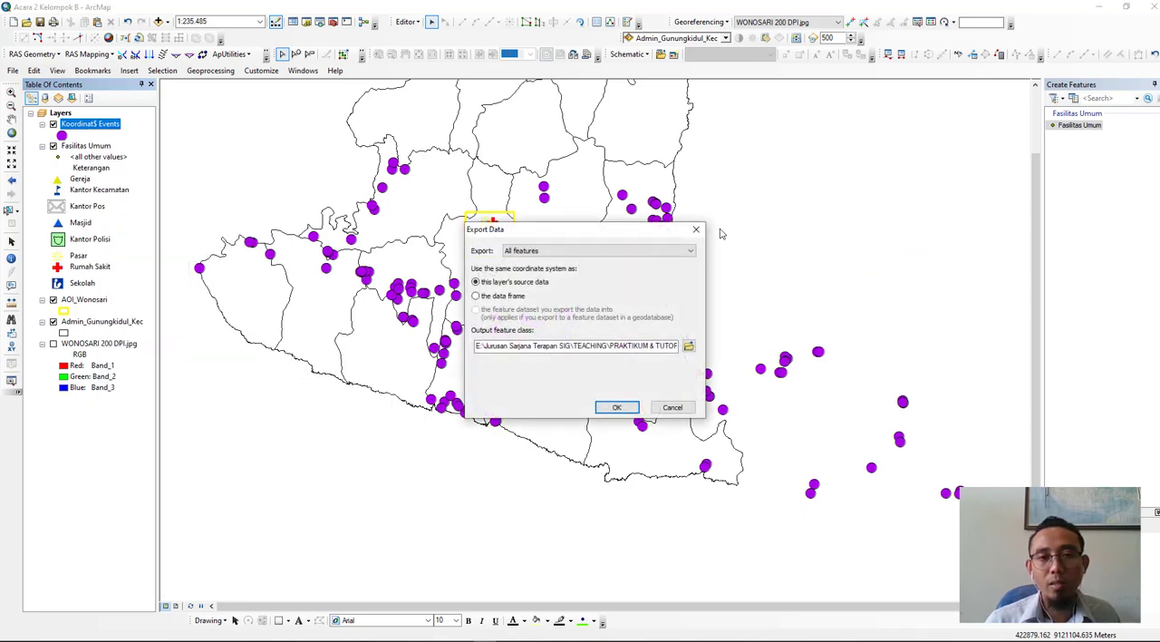
{"action": "left_click", "coordinate": [696, 229]}
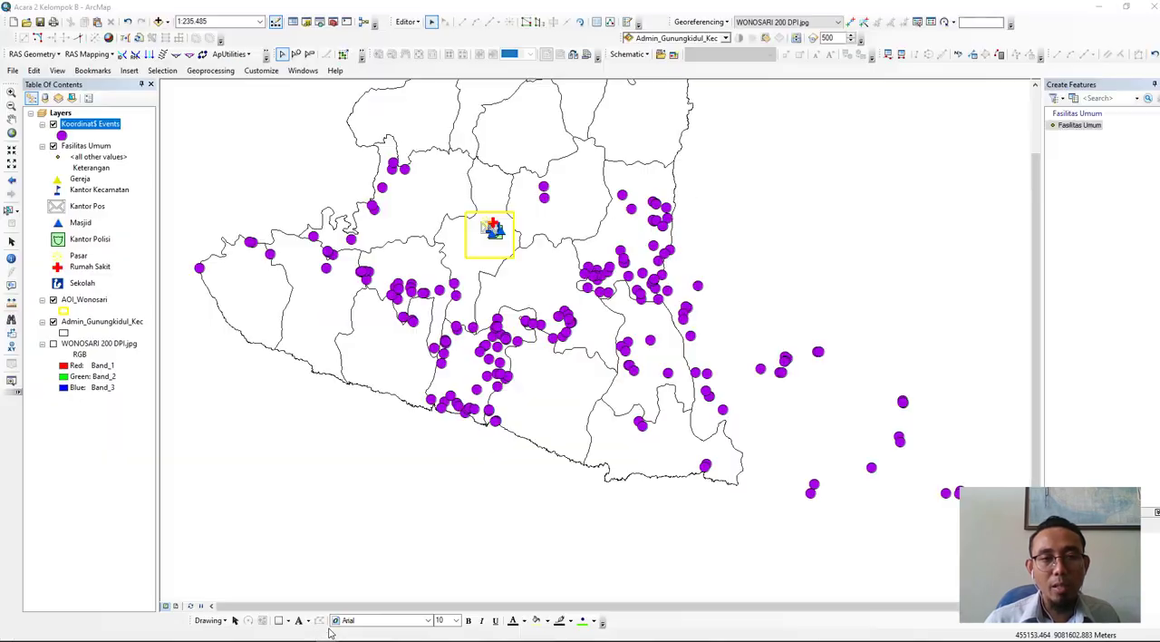
- Switch to the Modul IDS Acara 2 document in Word, review its three Tujuan objectives and return to ArcMap
{"action": "left_click", "coordinate": [331, 634]}
{"action": "left_click", "coordinate": [329, 640]}
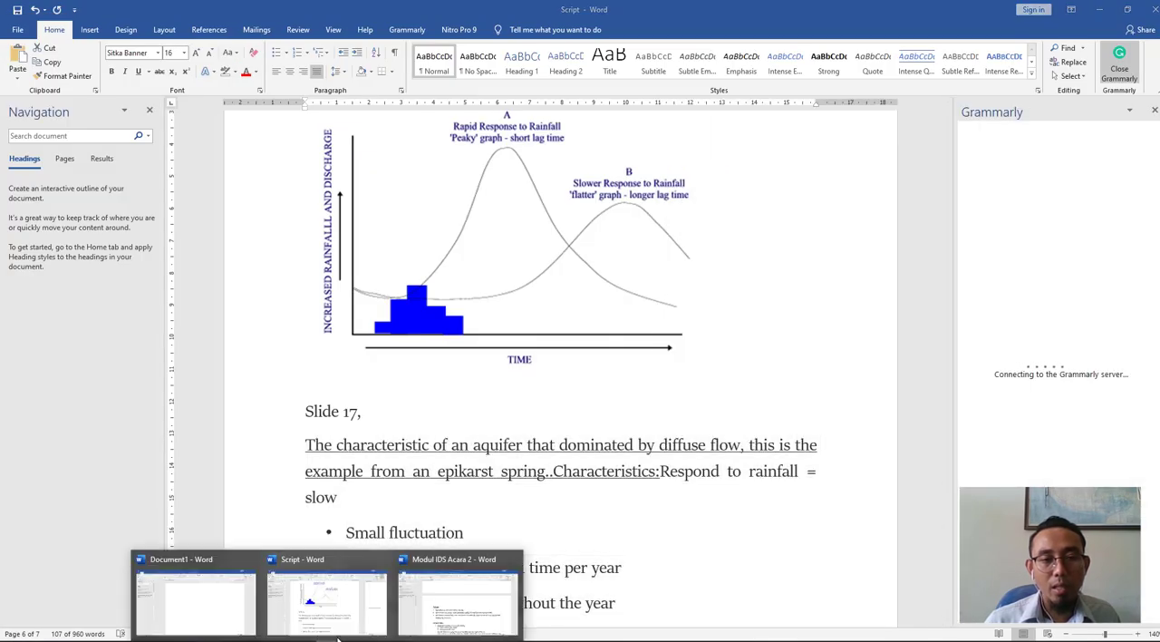
{"action": "left_click", "coordinate": [448, 599]}
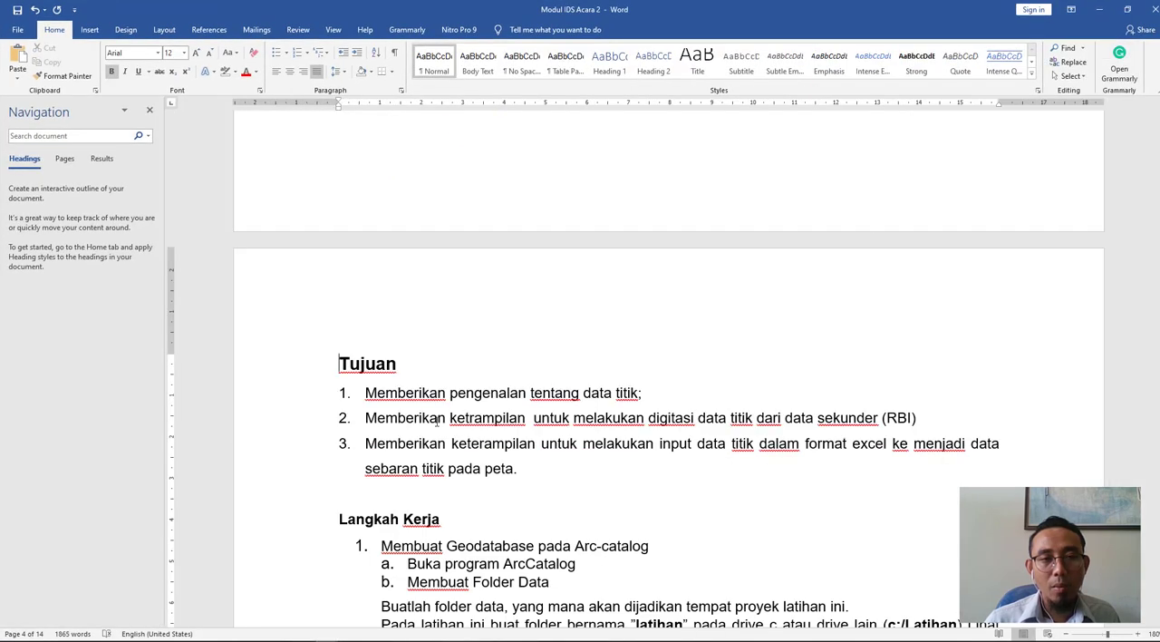
{"action": "left_click", "coordinate": [365, 390]}
{"action": "left_click_drag", "start_coordinate": [537, 377], "coordinate": [641, 392]}
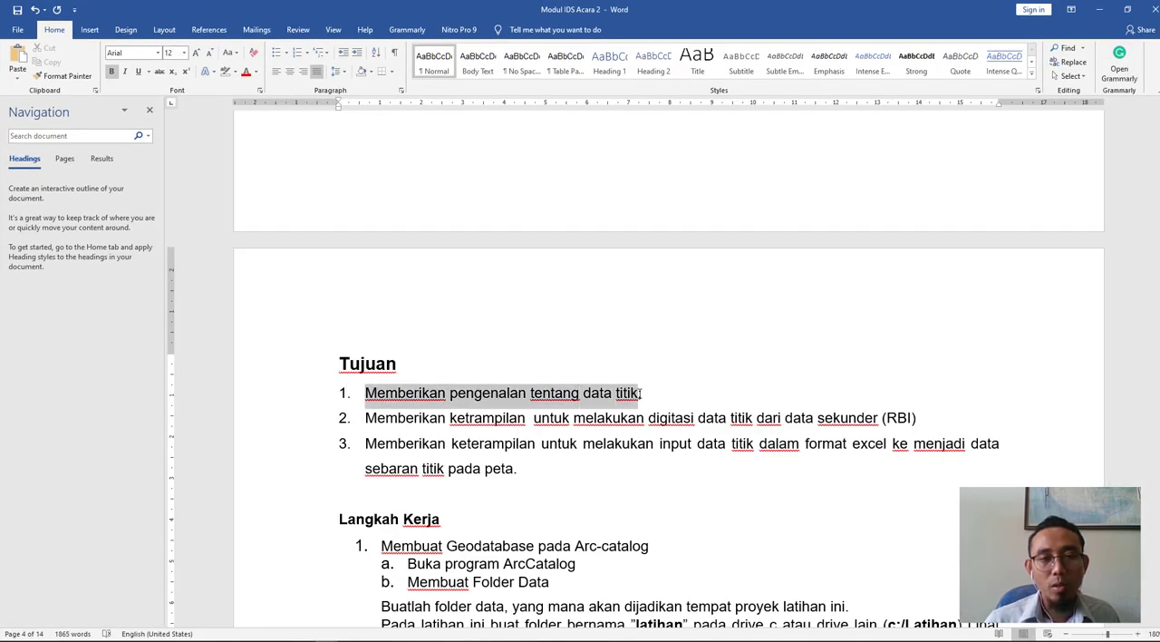
{"action": "left_click_drag", "start_coordinate": [395, 422], "coordinate": [880, 423]}
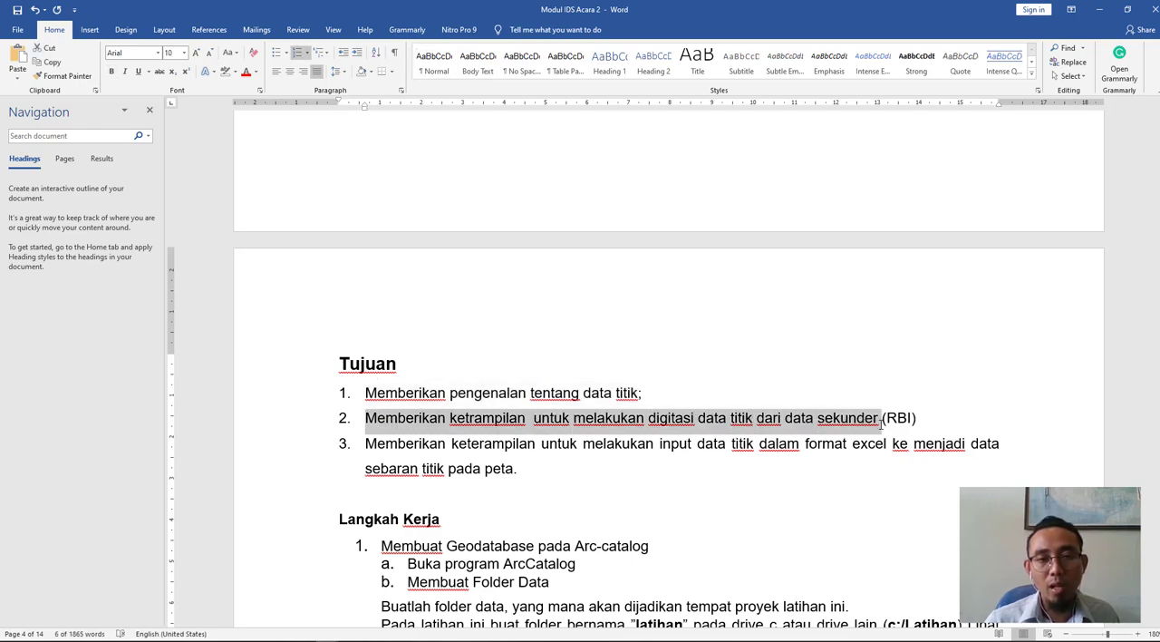
{"action": "left_click_drag", "start_coordinate": [365, 444], "coordinate": [988, 458]}
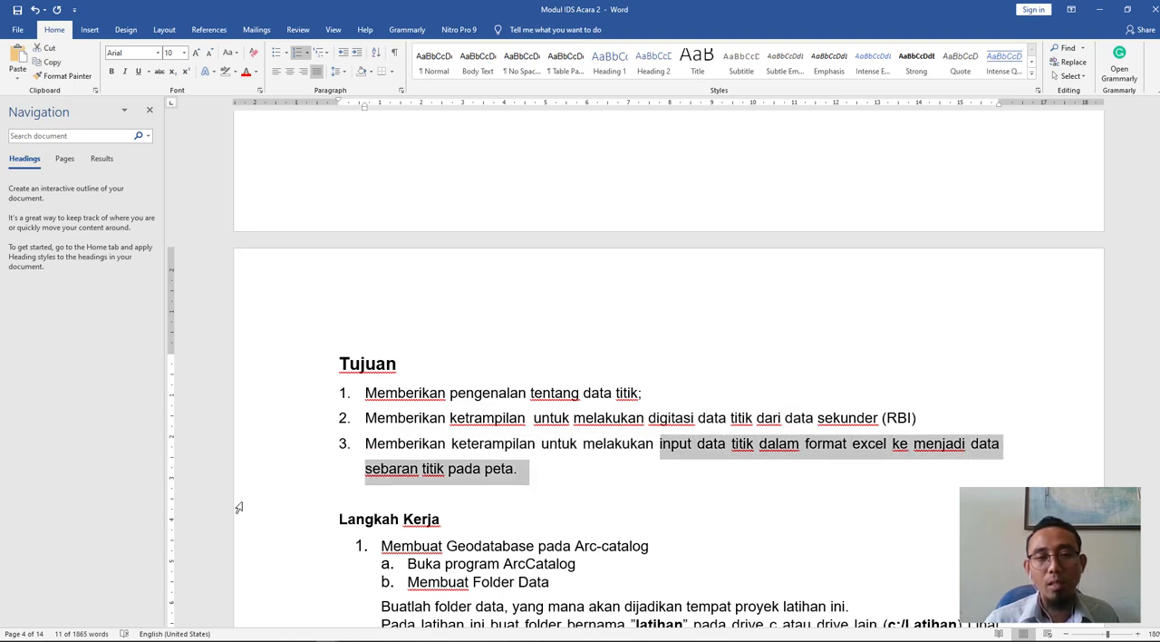
{"action": "left_click", "coordinate": [1092, 8]}
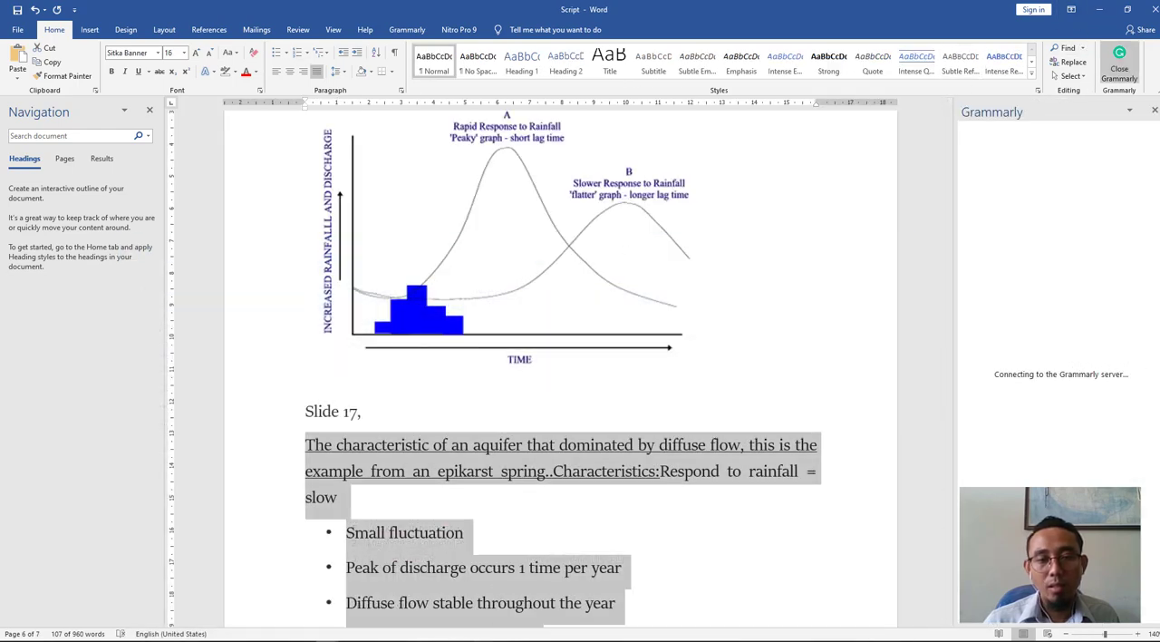
{"action": "left_click", "coordinate": [1097, 9]}
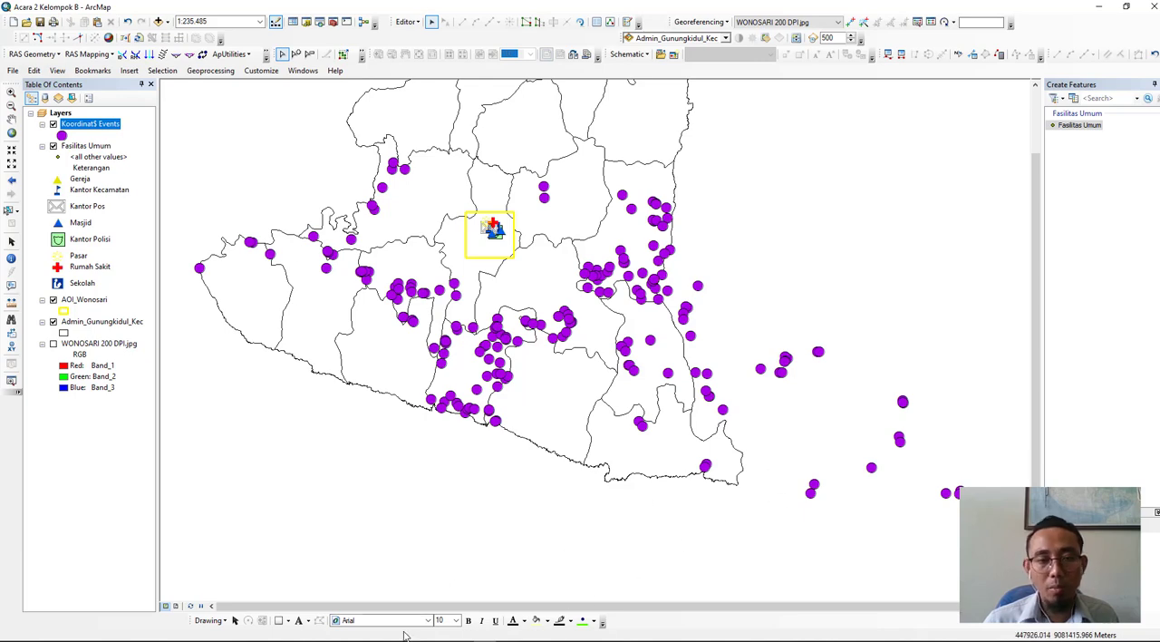
- Switch to the Google Meet call in Opera and stop presenting the screen
{"action": "mouse_move", "coordinate": [216, 638]}
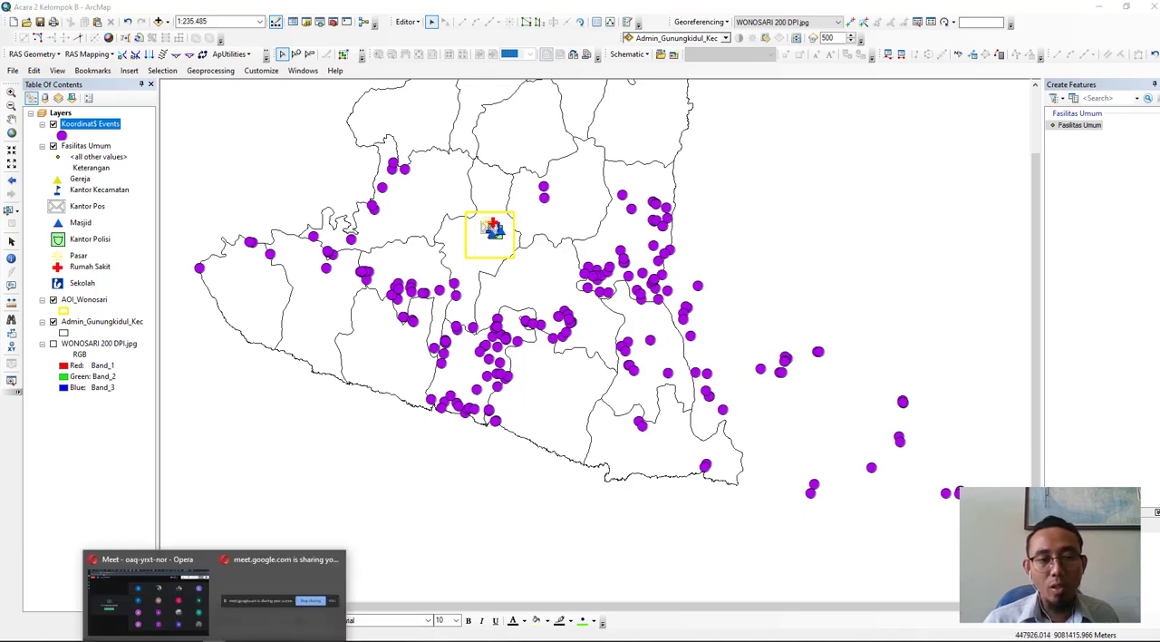
{"action": "left_click", "coordinate": [162, 628]}
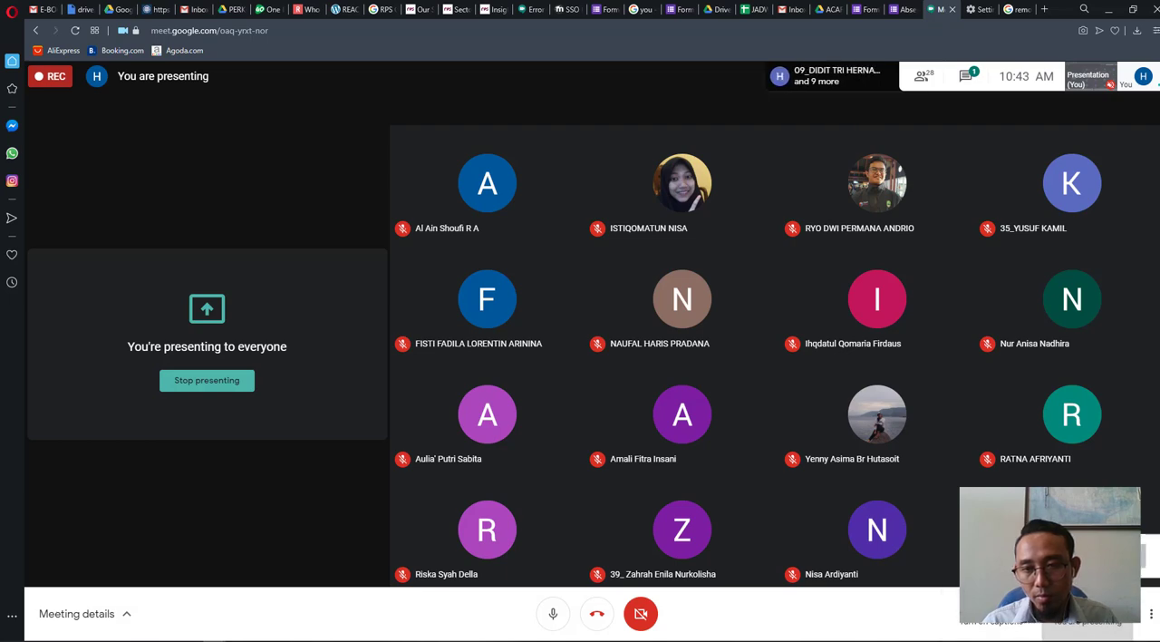
{"action": "left_click", "coordinate": [1088, 556]}
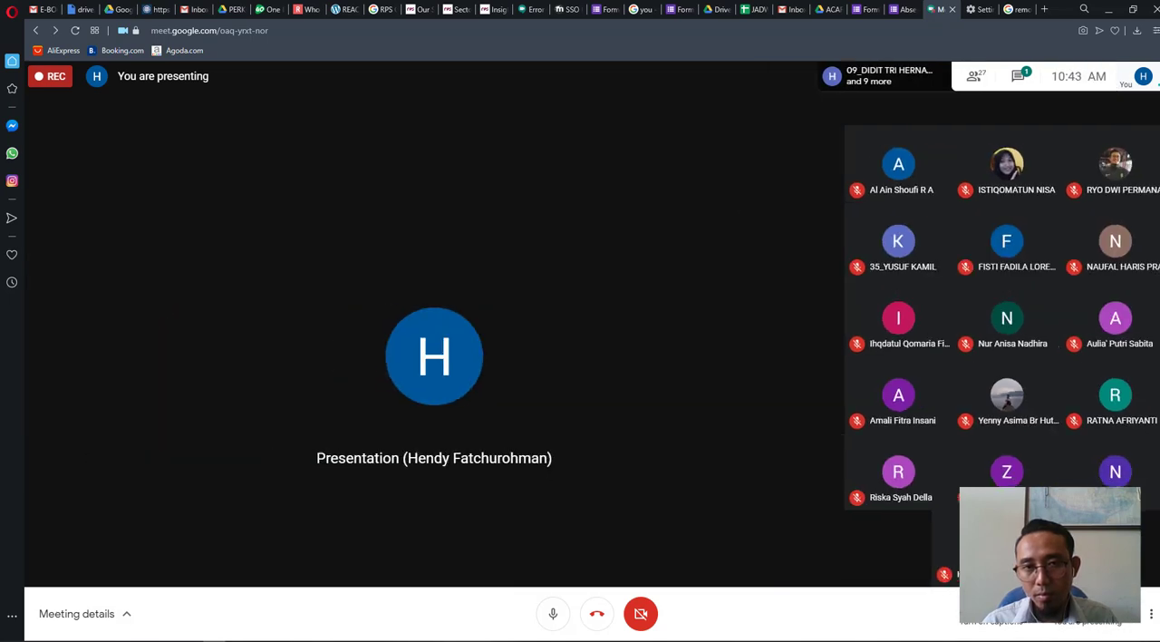